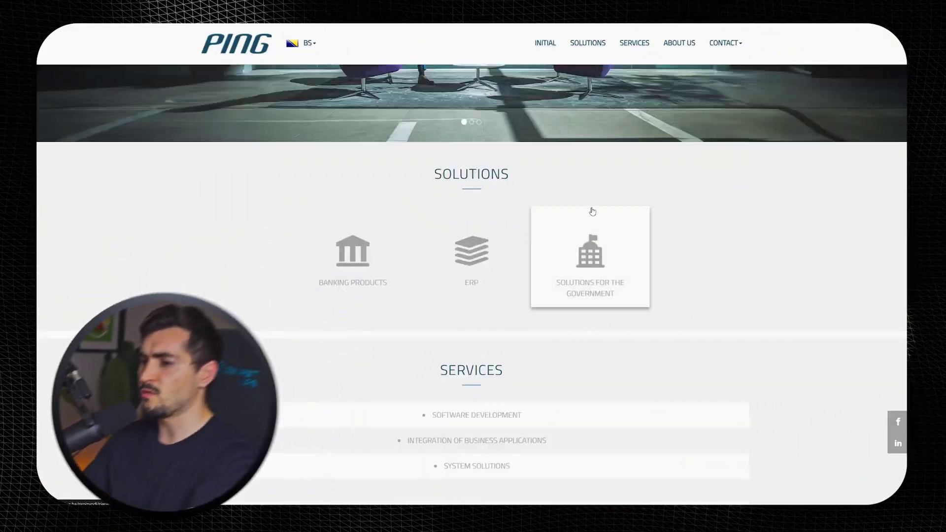
pyautogui.scroll(-10, 593, 211)
pyautogui.scroll(15, 747, 237)
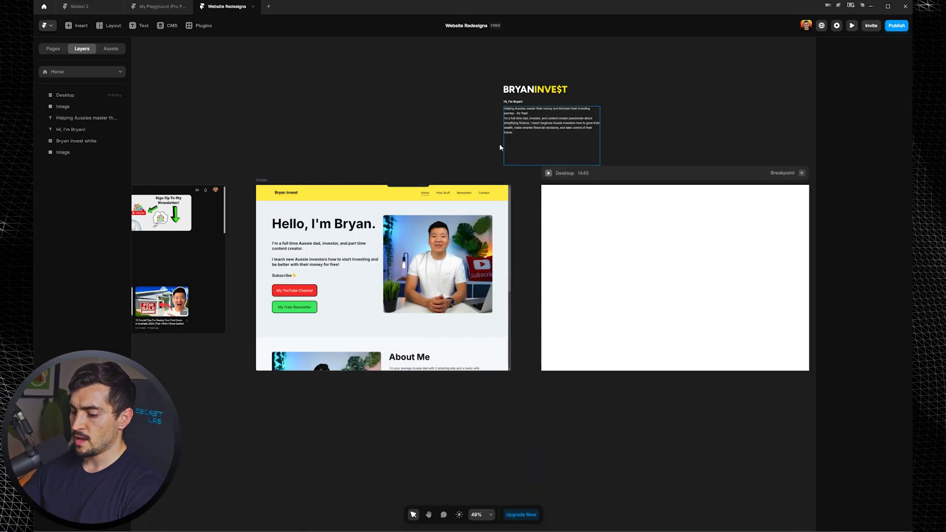
# Step: Insert the first dark navigation bar into the empty 1440 Desktop frame
pyautogui.scroll(3, 624, 173)
pyautogui.moveTo(623, 173); pyautogui.dragTo(369, 99)
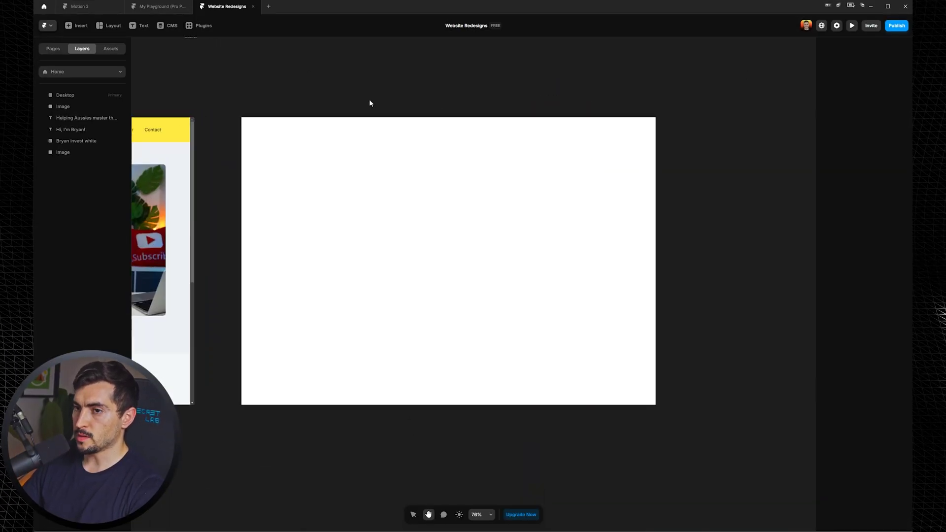
pyautogui.click(78, 27)
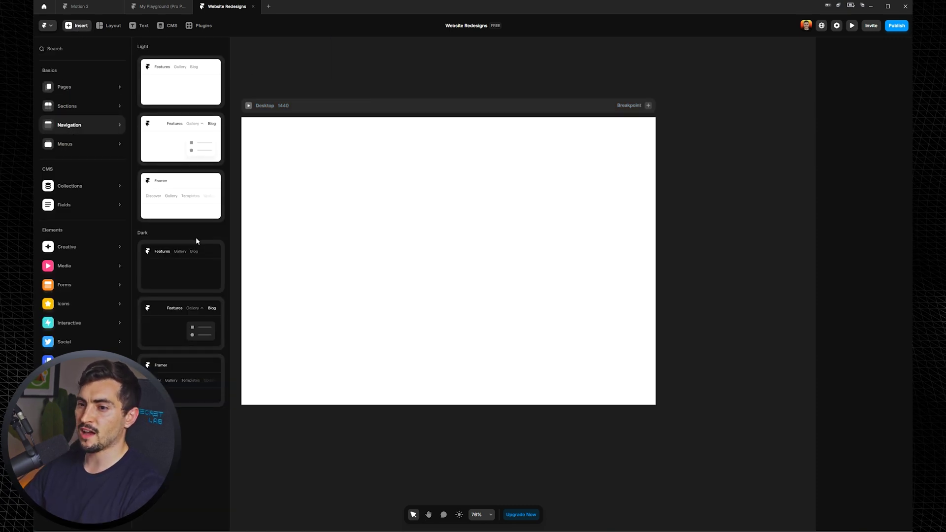
pyautogui.moveTo(190, 247); pyautogui.dragTo(432, 132)
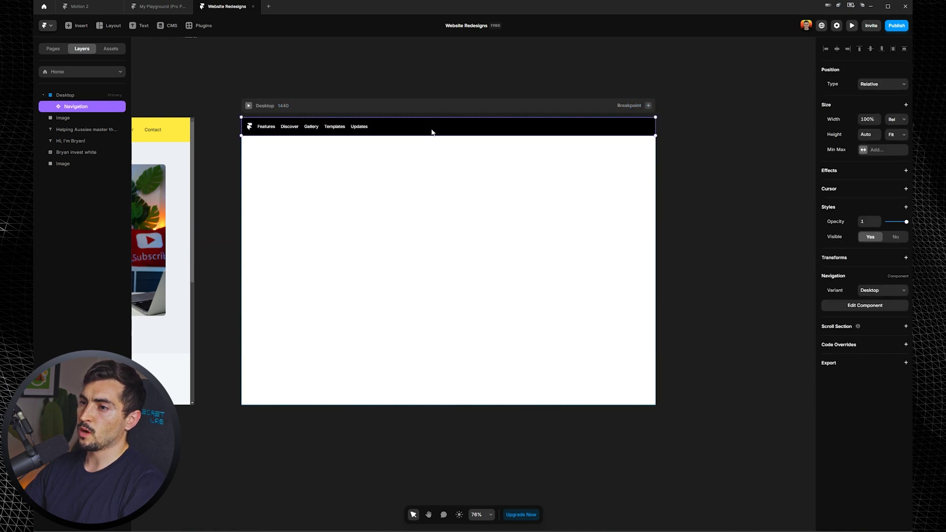
# Step: Set the Desktop breakpoint's fill to black
pyautogui.click(298, 105)
pyautogui.click(863, 313)
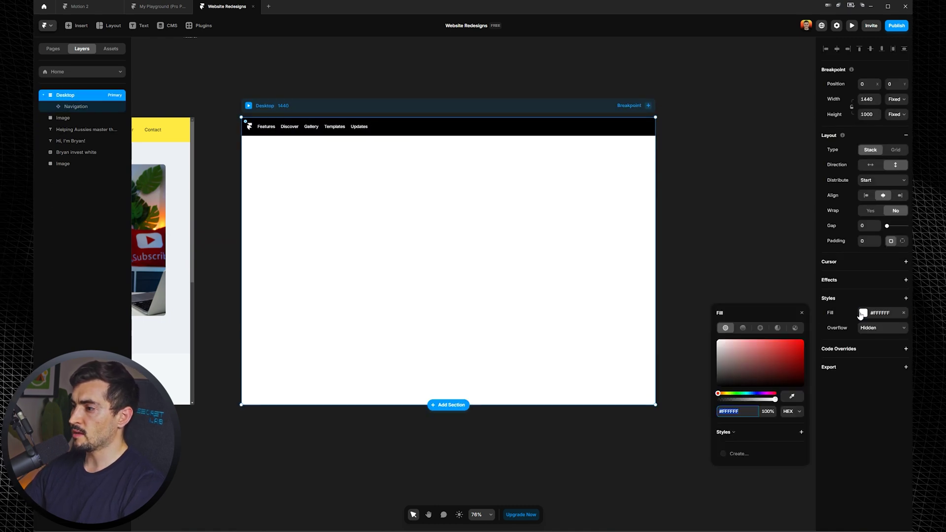
pyautogui.moveTo(731, 373); pyautogui.dragTo(701, 401)
pyautogui.click(702, 401)
pyautogui.scroll(2, 231, 99)
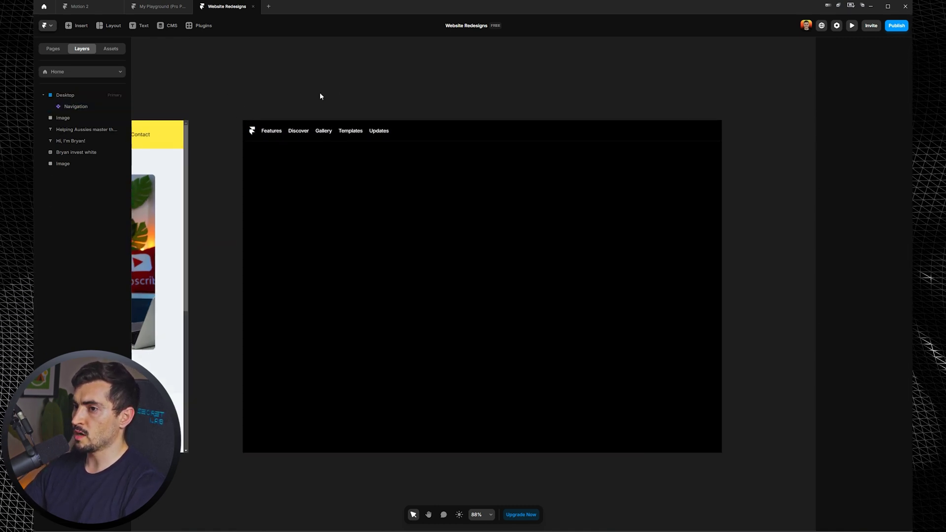
# Step: Duplicate the BRYANINVE$T logo and scale the copy to about 104 by 14 above the Desktop frame
pyautogui.click(305, 74)
pyautogui.scroll(2, 262, 129)
pyautogui.moveTo(262, 128); pyautogui.dragTo(317, 366)
pyautogui.moveTo(251, 158); pyautogui.dragTo(339, 320)
pyautogui.scroll(4, 337, 323)
pyautogui.scroll(1, 365, 325)
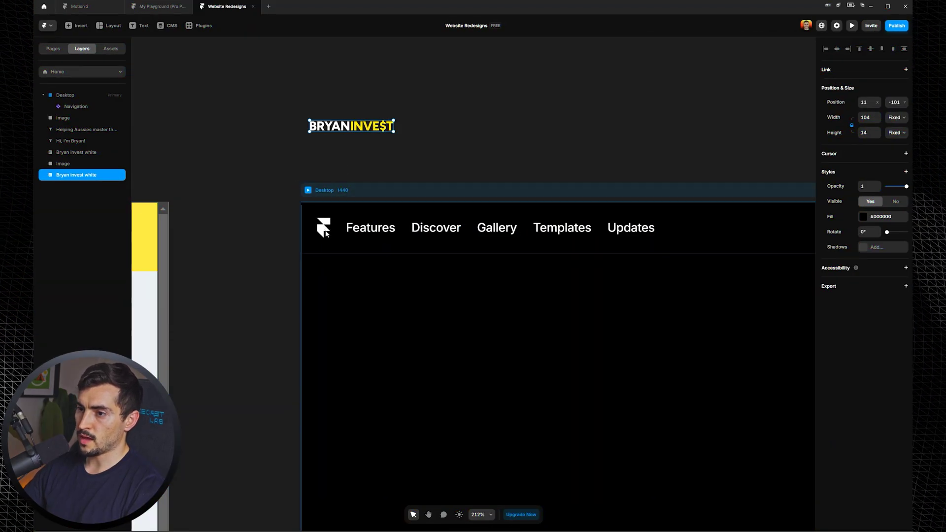
# Step: Replace the Framer logo in the navigation component's Desktop variant with the BRYANINVE$T logo
pyautogui.click(326, 234)
pyautogui.doubleClick(325, 232)
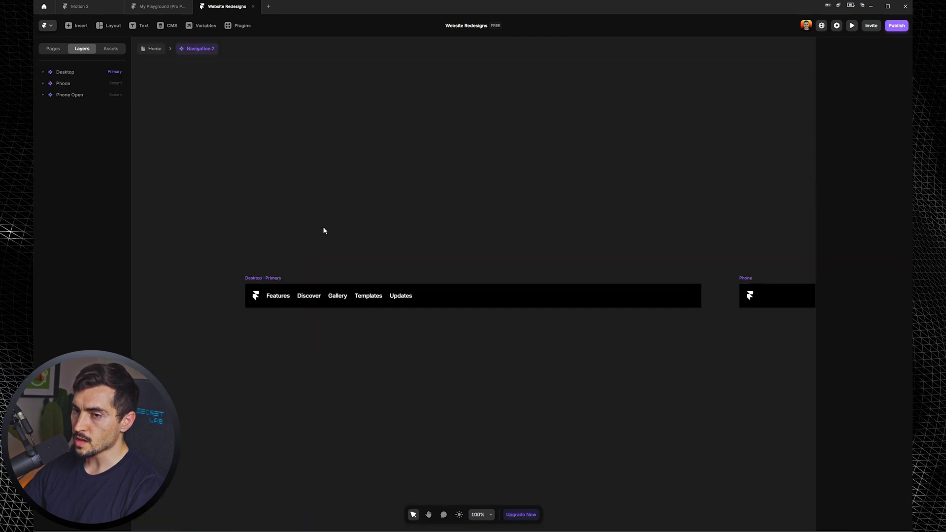
pyautogui.click(254, 297)
pyautogui.hotkey('ctrl', 'v')
pyautogui.scroll(2, 261, 311)
pyautogui.click(258, 293)
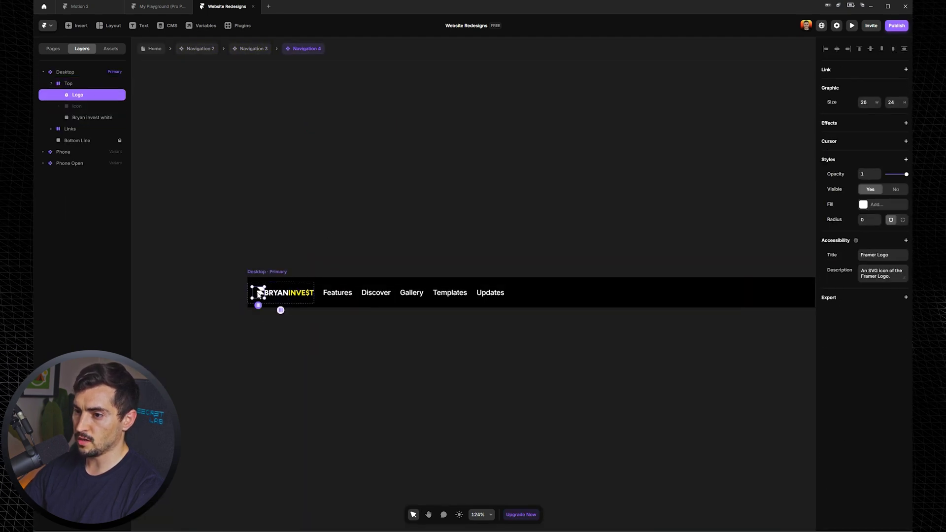
pyautogui.press('Delete')
# Step: Change the Features link's text to Youtube and the Discover link's text to Newsletter
pyautogui.scroll(2, 345, 292)
pyautogui.doubleClick(322, 295)
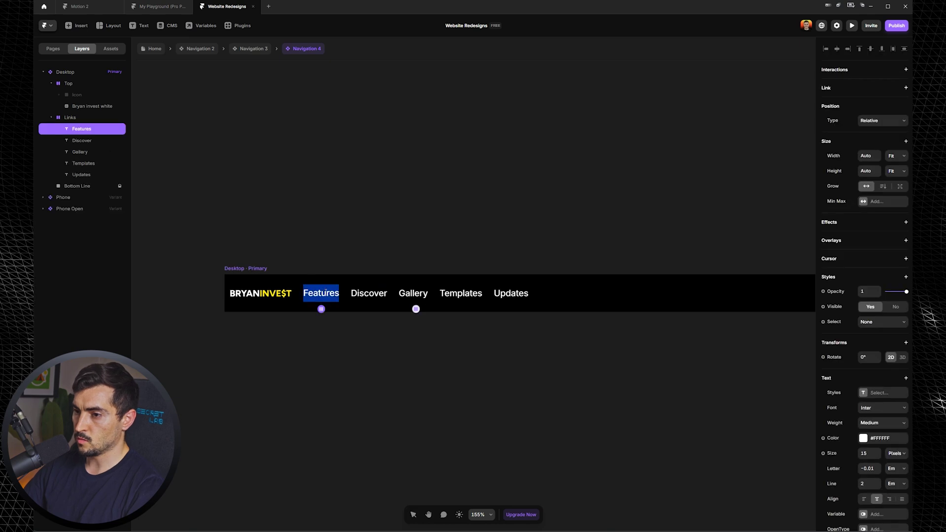
pyautogui.write('Youtube')
pyautogui.click(367, 295)
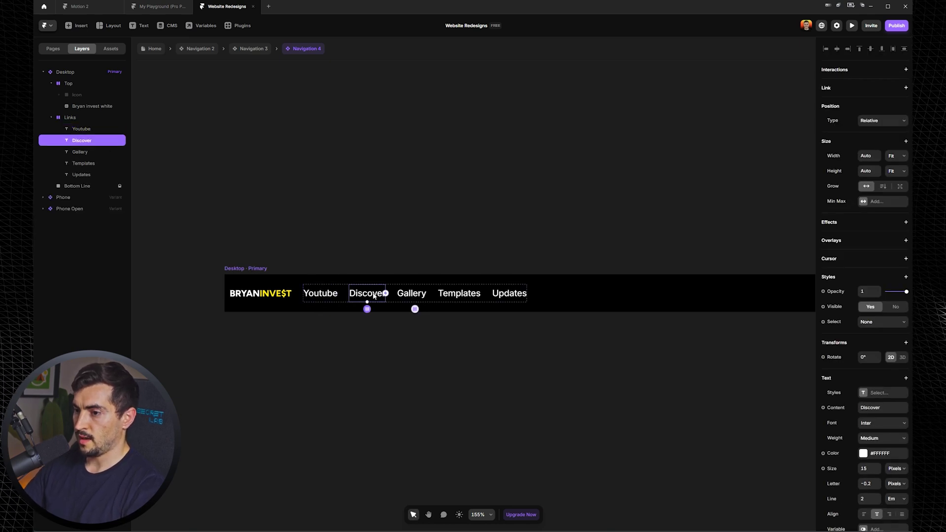
pyautogui.doubleClick(372, 294)
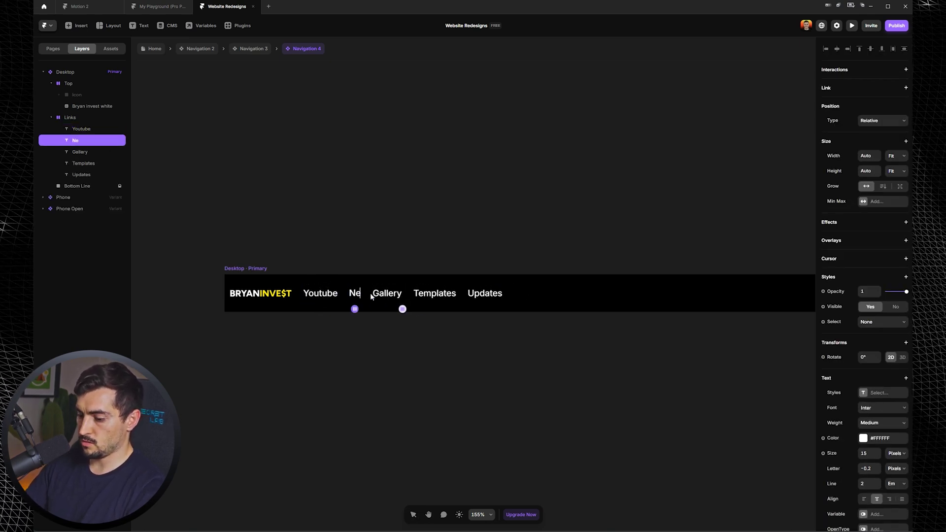
pyautogui.write('Newssletter')
pyautogui.click(372, 294)
pyautogui.press('BackSpace')
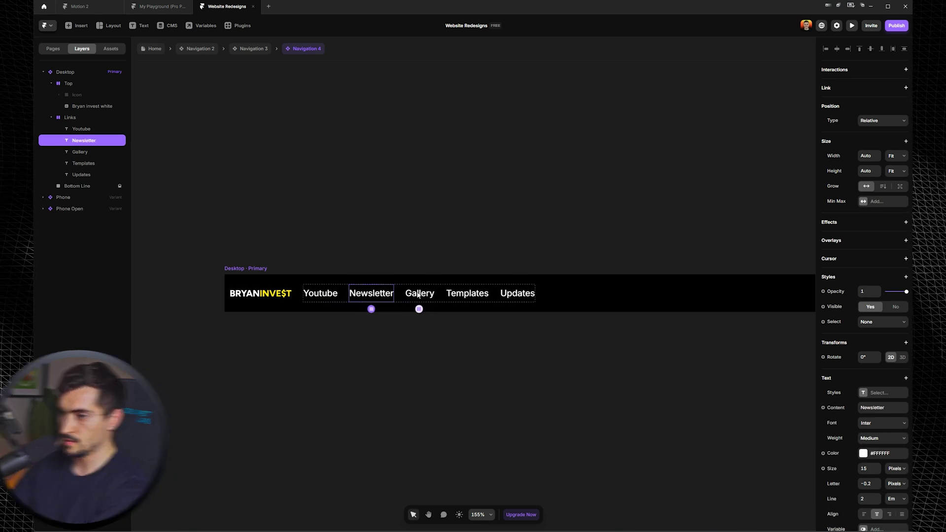
# Step: Rename the Gallery and Templates links to About and Course, and delete the Updates link
pyautogui.doubleClick(419, 293)
pyautogui.doubleClick(464, 295)
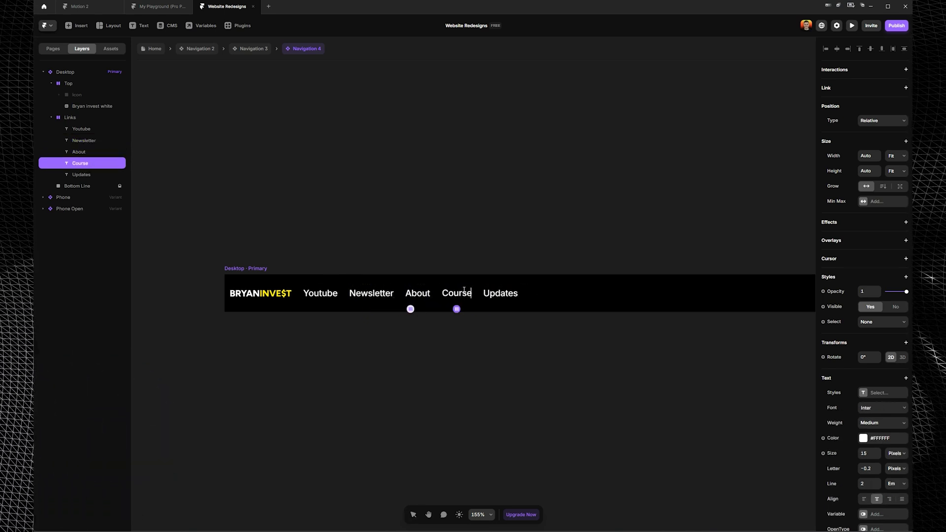
pyautogui.press('Escape')
pyautogui.press('Delete')
pyautogui.doubleClick(458, 293)
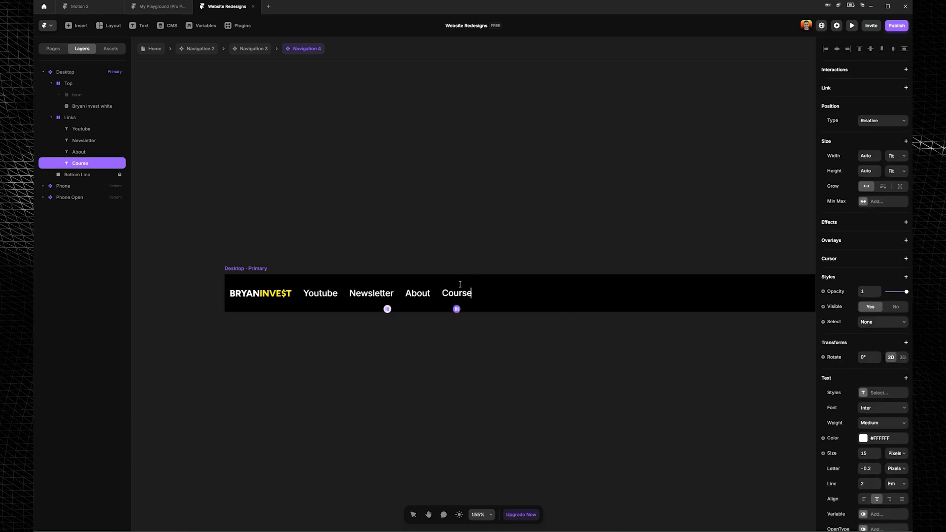
pyautogui.click(412, 250)
# Step: Examine the Phone and Phone Open variants of the navigation component
pyautogui.scroll(-2, 412, 250)
pyautogui.scroll(3, 326, 284)
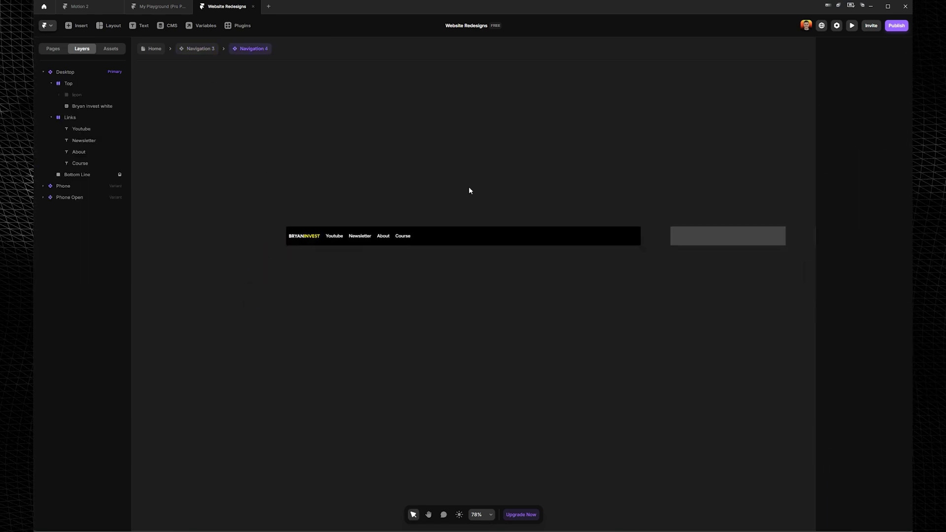
pyautogui.hscroll(5, 411, 197)
pyautogui.scroll(1, 688, 255)
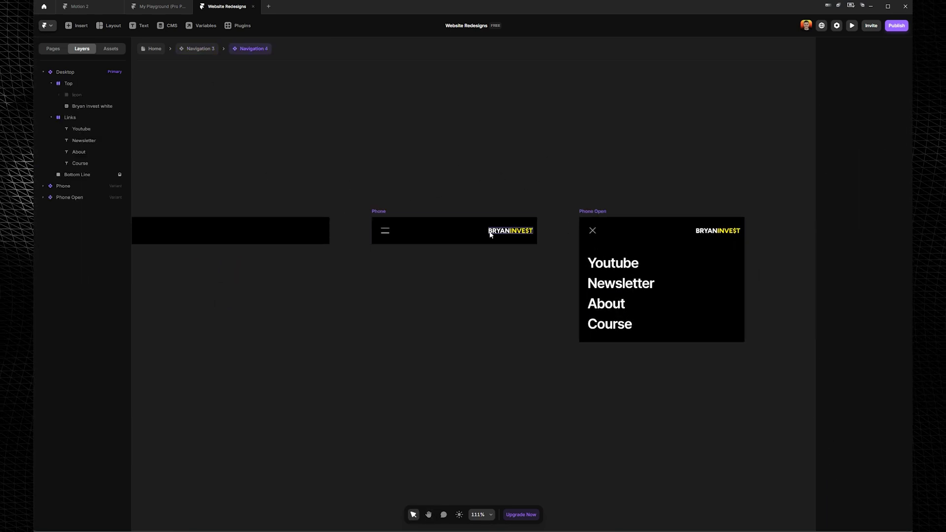
pyautogui.moveTo(491, 235); pyautogui.dragTo(902, 239)
pyautogui.scroll(4, 329, 241)
# Step: Select all four link texts inside the Links stack of the Desktop variant
pyautogui.click(363, 231)
pyautogui.scroll(3, 369, 237)
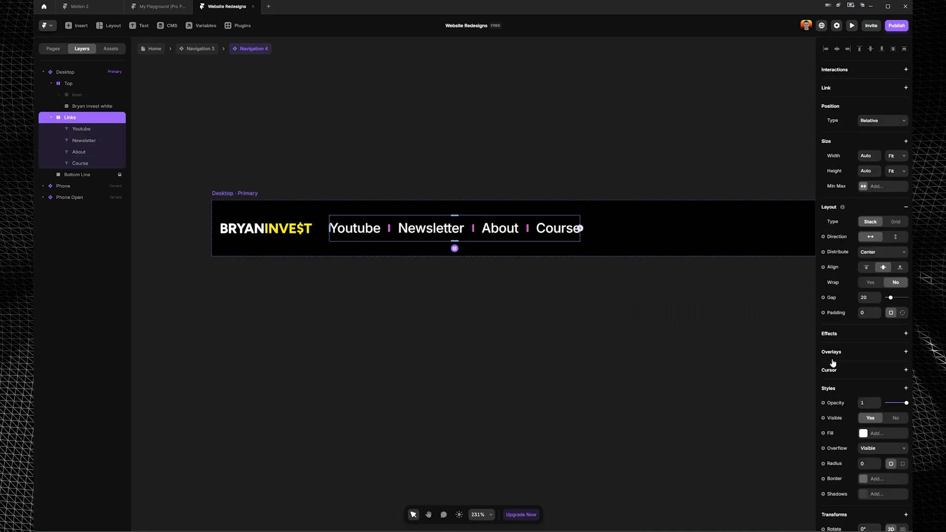
pyautogui.scroll(-3, 838, 345)
pyautogui.press('Return')
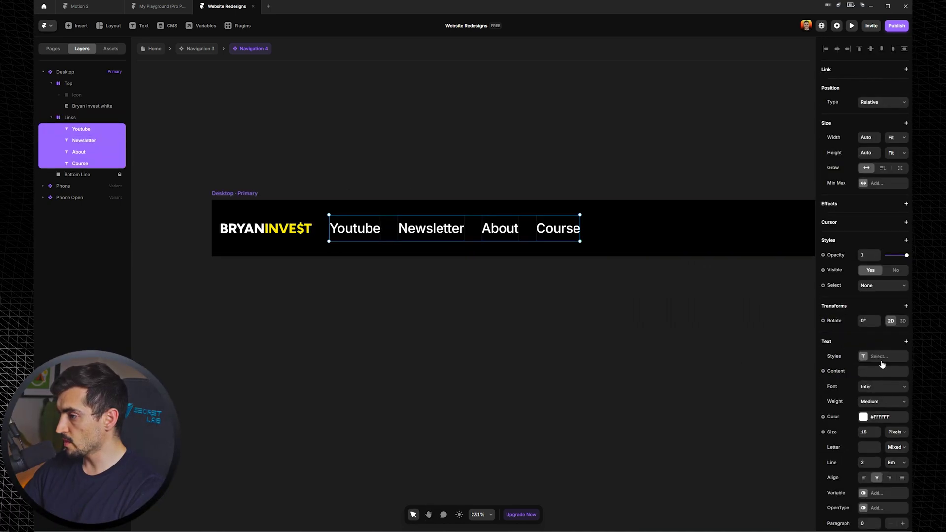
pyautogui.click(881, 357)
pyautogui.write('fig')
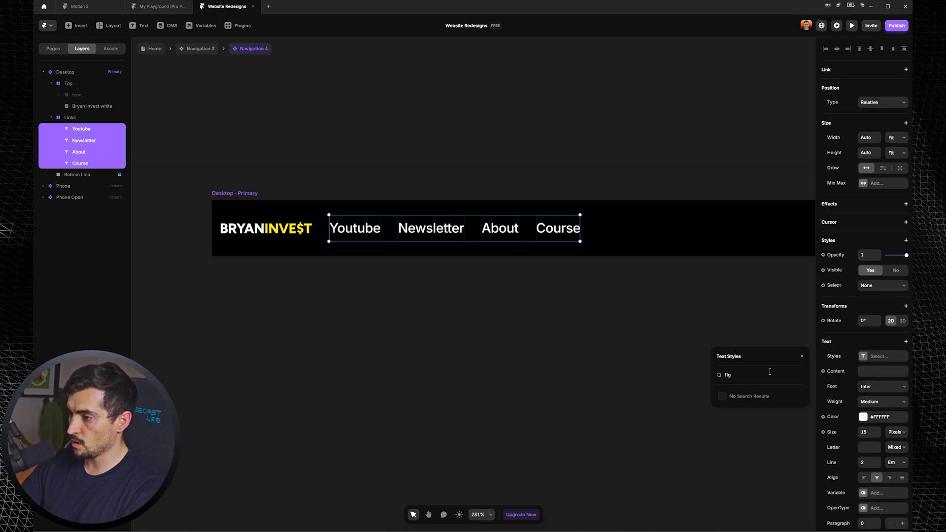
pyautogui.click(875, 362)
pyautogui.click(875, 361)
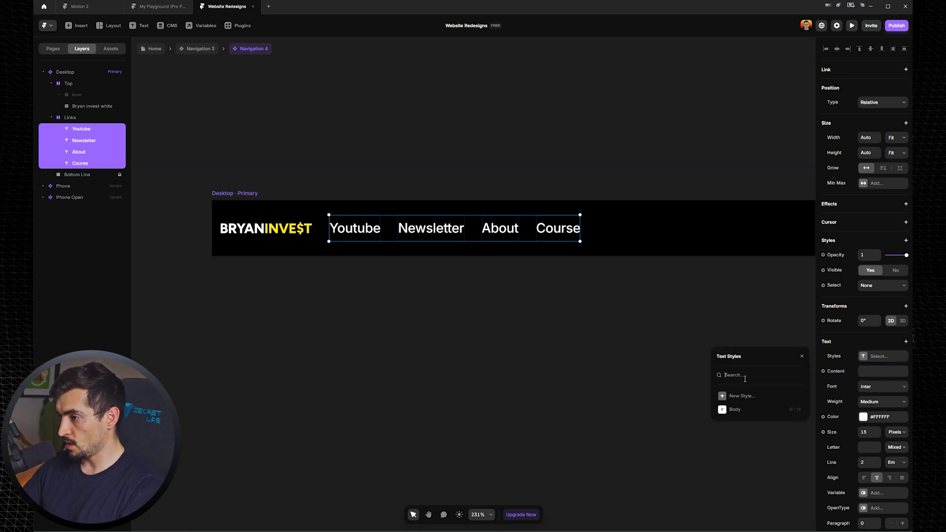
# Step: Set the four navigation links' font to Figtree with Semibold weight
pyautogui.click(832, 389)
pyautogui.write('fig')
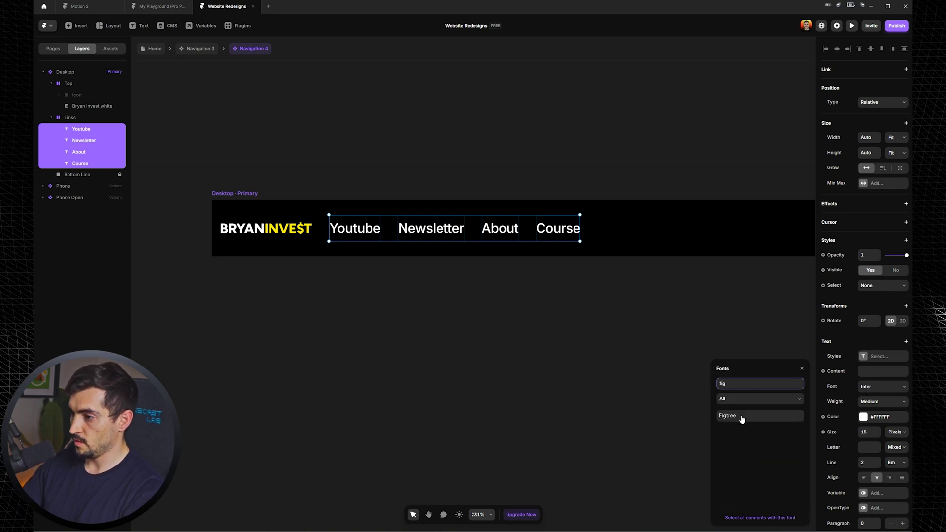
pyautogui.click(742, 417)
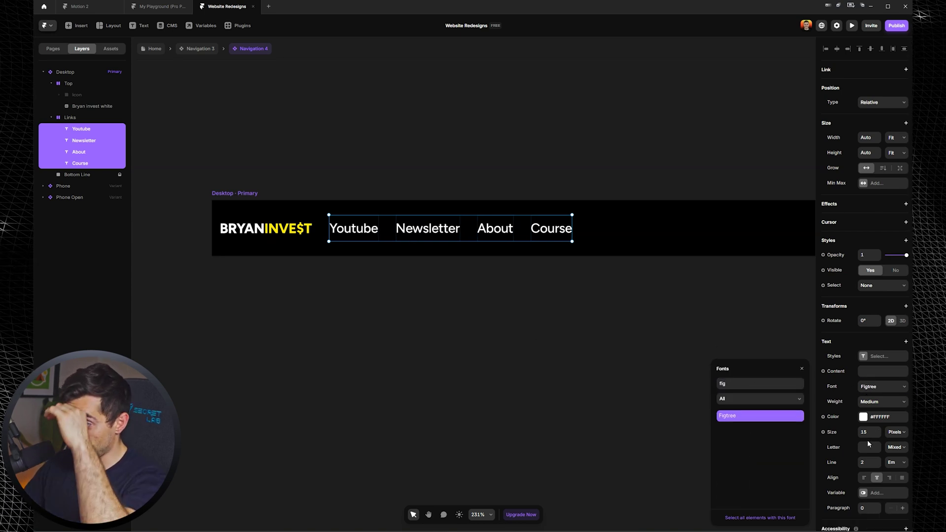
pyautogui.scroll(-1, 868, 439)
pyautogui.click(879, 366)
pyautogui.click(877, 367)
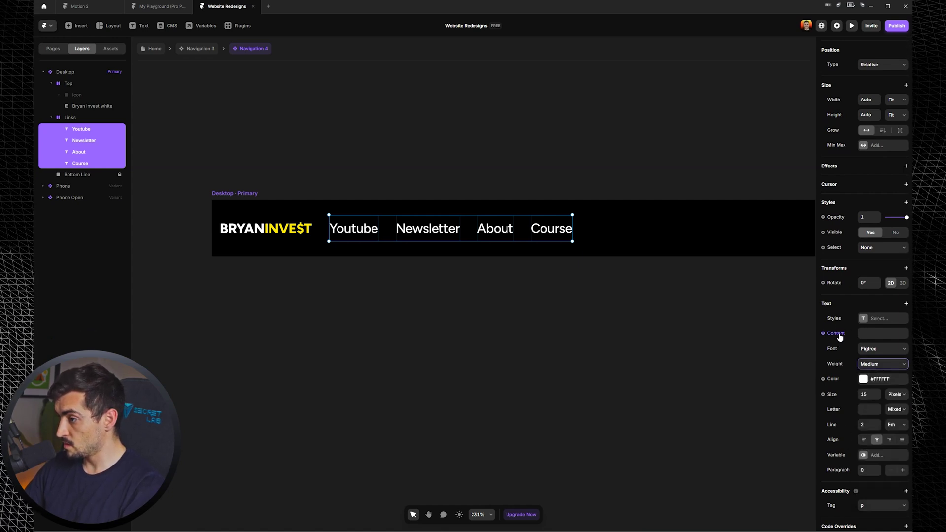
pyautogui.click(840, 338)
pyautogui.hotkey('ctrl', 'z')
pyautogui.click(879, 365)
pyautogui.click(871, 430)
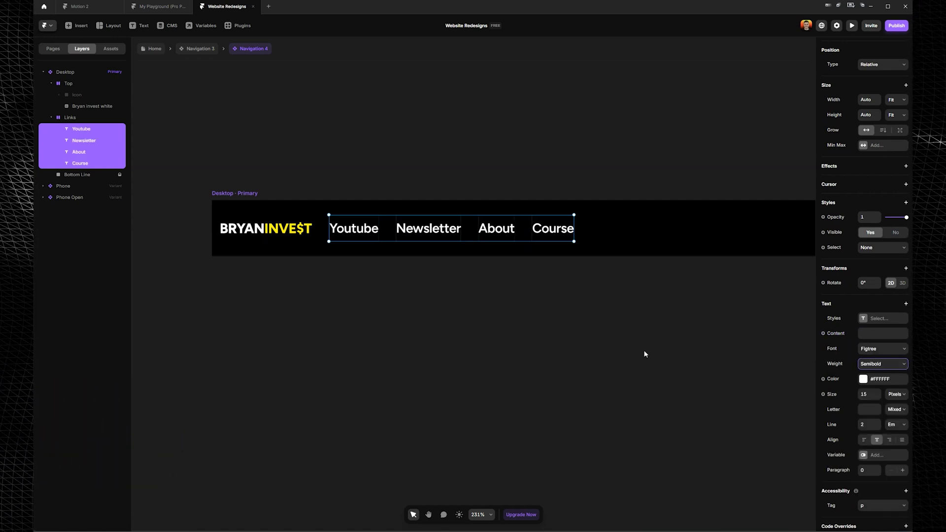
pyautogui.scroll(-1, 859, 393)
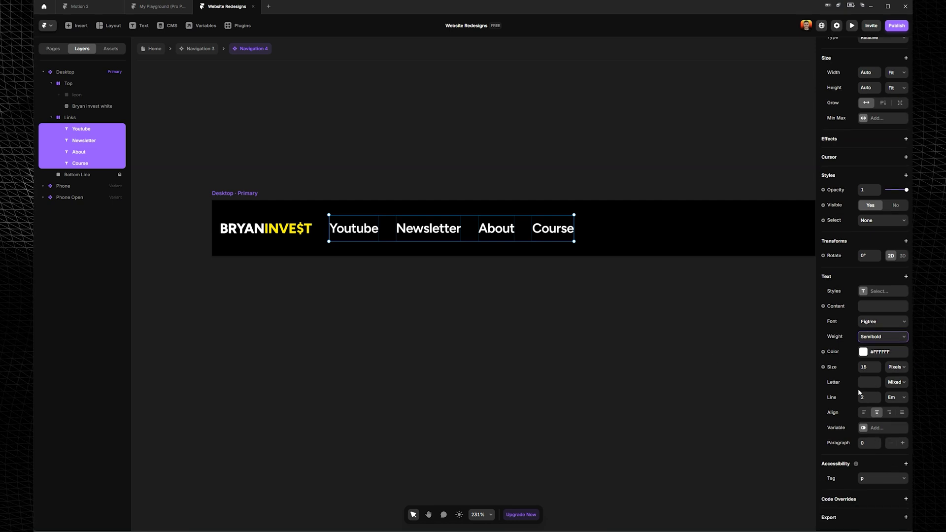
# Step: Create a new Heading 1 text style for the four navigation links and open it for editing
pyautogui.click(885, 295)
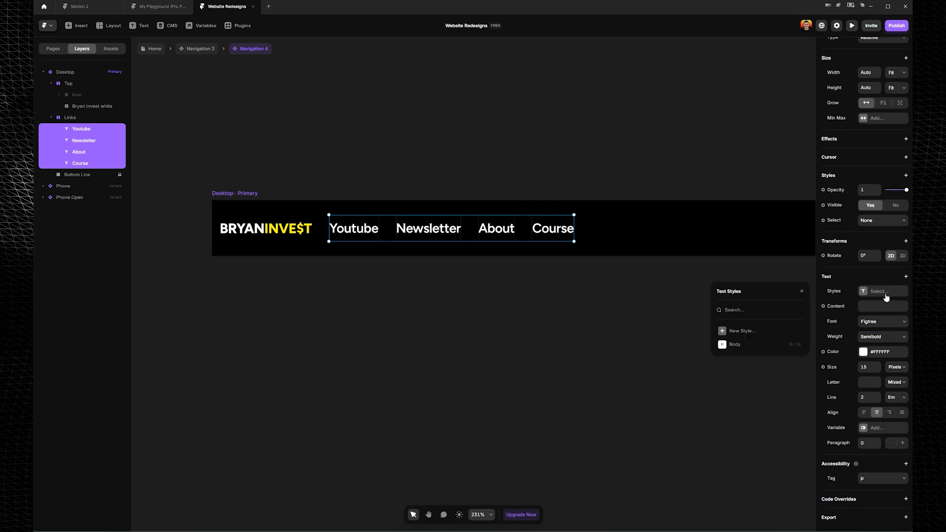
pyautogui.click(893, 275)
pyautogui.click(883, 338)
pyautogui.hotkey('ctrl', 'z')
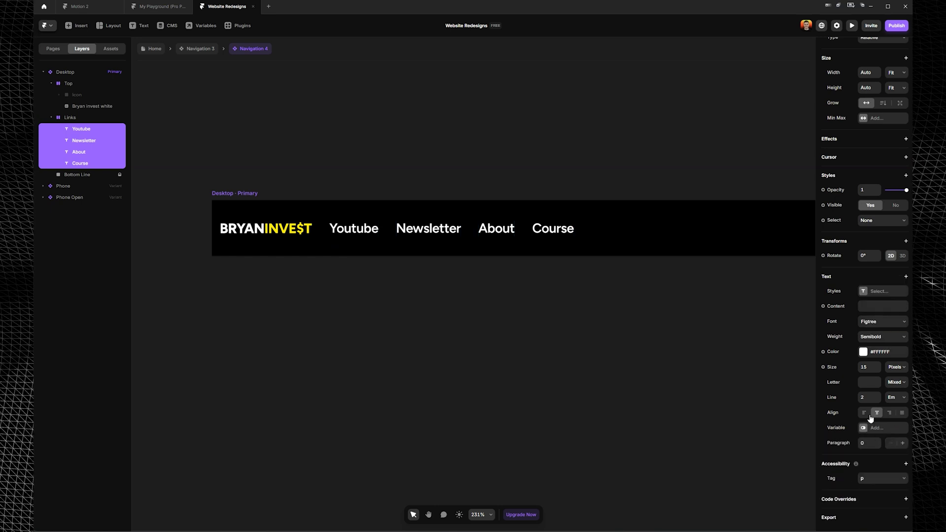
pyautogui.click(891, 293)
pyautogui.click(744, 330)
pyautogui.click(756, 334)
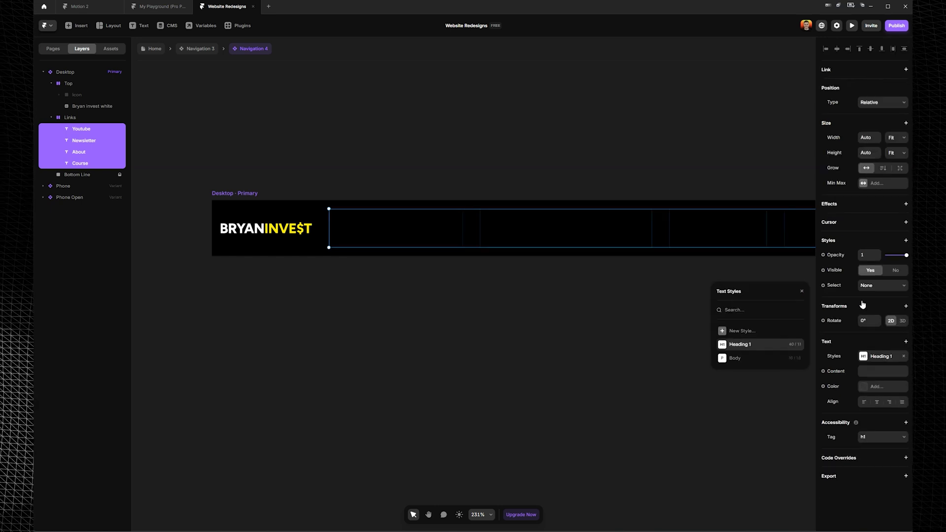
pyautogui.click(783, 344)
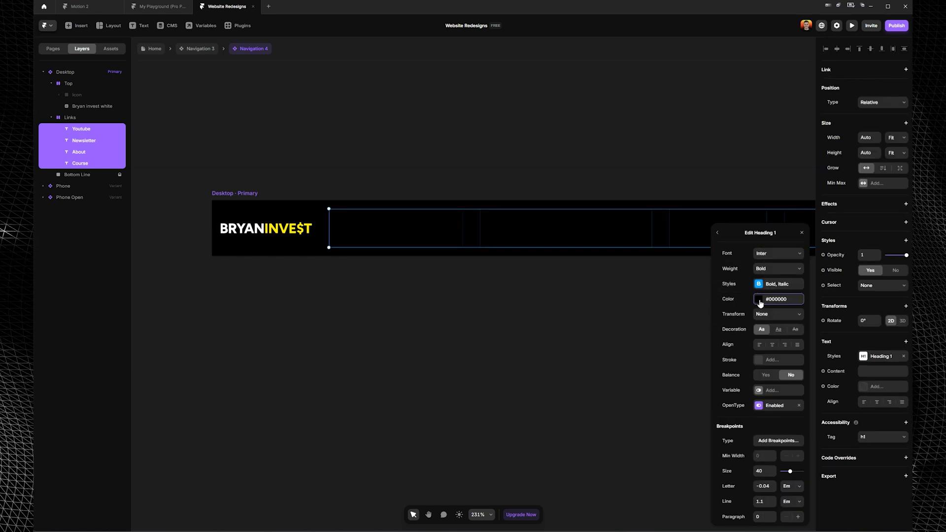
# Step: Set the Heading 1 style's color to #FFFFFF and its weight to Medium
pyautogui.click(760, 301)
pyautogui.moveTo(750, 311); pyautogui.dragTo(681, 279)
pyautogui.click(718, 292)
pyautogui.click(759, 271)
pyautogui.click(772, 353)
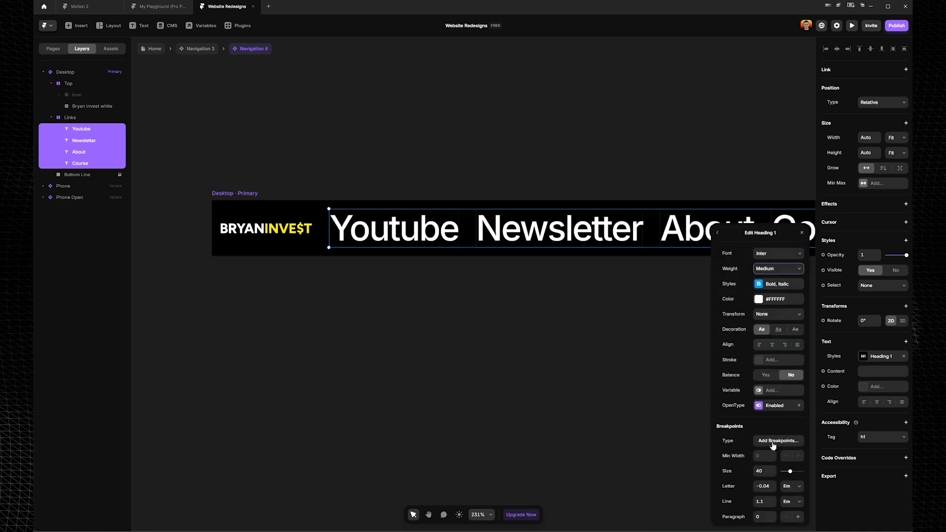
# Step: Set the Heading 1 style's size to 15, letter spacing to 0 em and line height to 1 em
pyautogui.click(770, 472)
pyautogui.write('25')
pyautogui.press('Return')
pyautogui.write('15')
pyautogui.press('Return')
pyautogui.click(766, 487)
pyautogui.write('0')
pyautogui.press('Return')
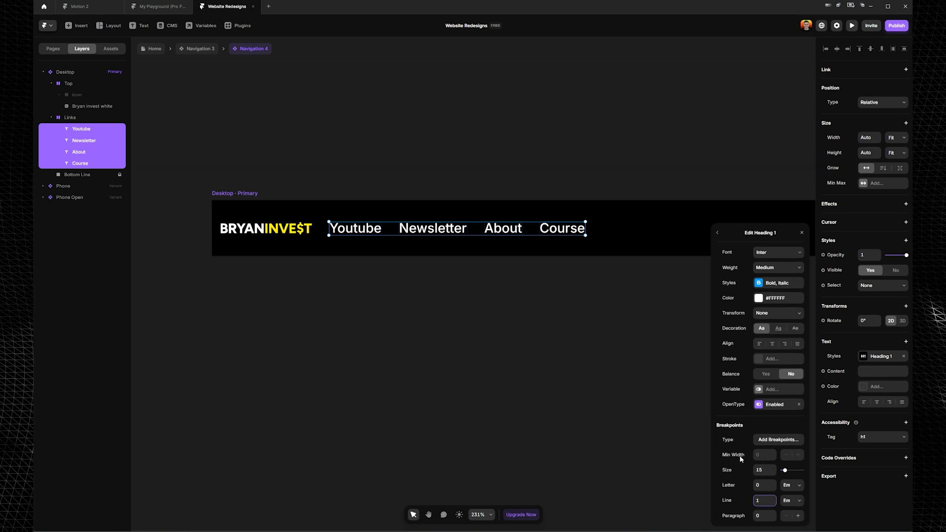
pyautogui.click(765, 284)
pyautogui.click(718, 291)
pyautogui.click(772, 317)
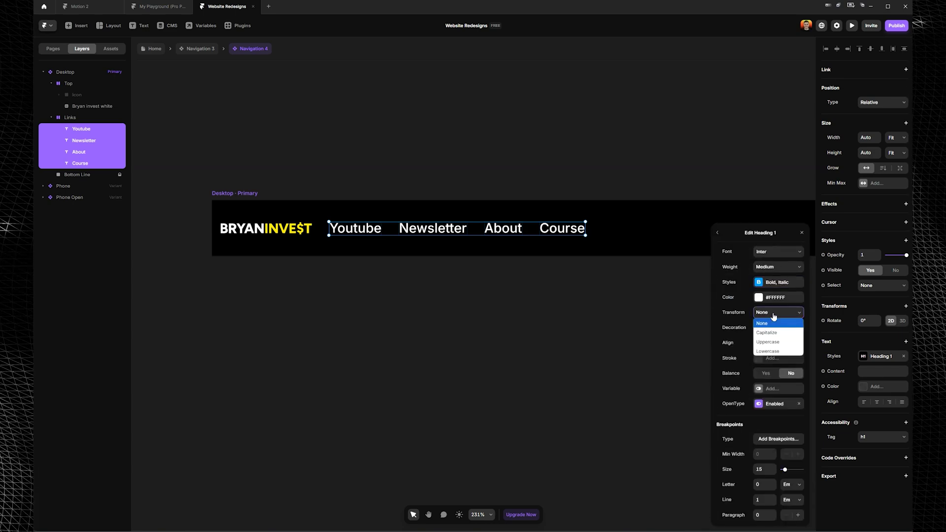
pyautogui.click(735, 181)
pyautogui.click(734, 180)
# Step: Undo the Heading 1 style and the font and weight changes on the four navigation links
pyautogui.hotkey('ctrl', 'z')
pyautogui.hotkey('ctrl', 'z')
pyautogui.hotkey('ctrl', 'z')
pyautogui.hotkey('ctrl', 'z')
pyautogui.hotkey('ctrl', 'z')
pyautogui.hotkey('ctrl', 'z')
pyautogui.hotkey('ctrl', 'z')
pyautogui.hotkey('ctrl', 'z')
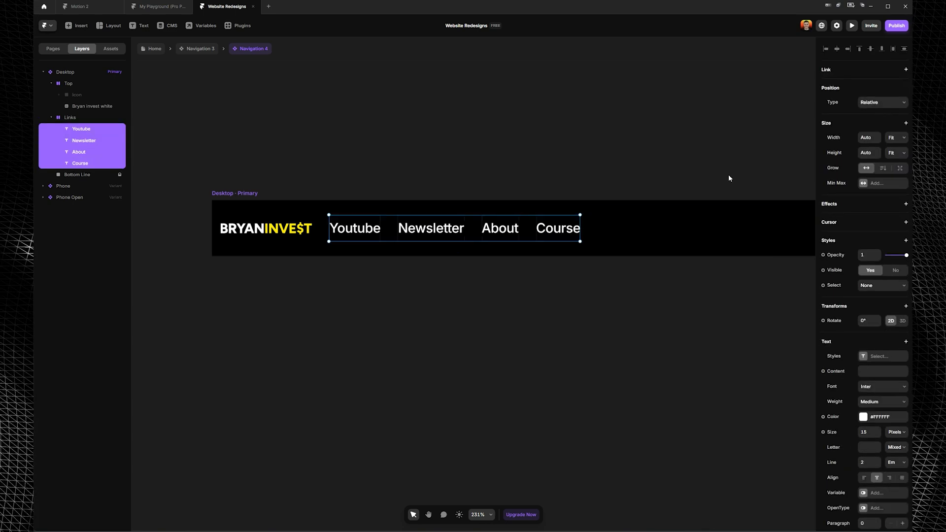
# Step: Add a text transform to the four navigation links and set it to Uppercase
pyautogui.click(356, 228)
pyautogui.hotkey('ctrl', 'a')
pyautogui.scroll(-2, 865, 281)
pyautogui.click(906, 261)
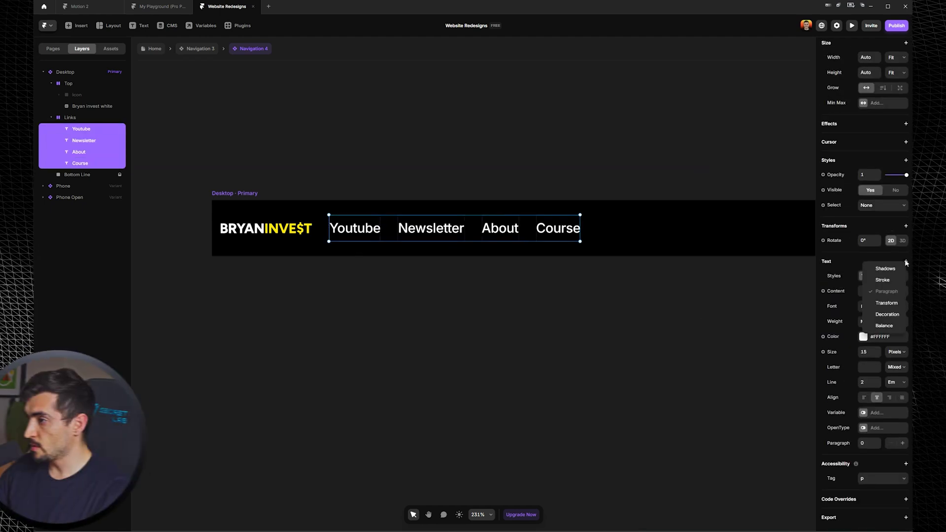
pyautogui.click(883, 303)
pyautogui.click(880, 459)
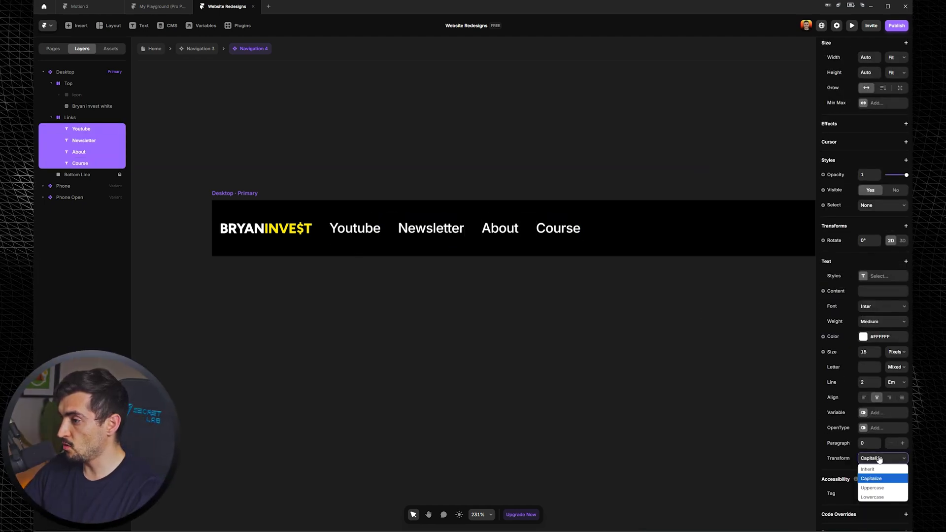
pyautogui.click(873, 488)
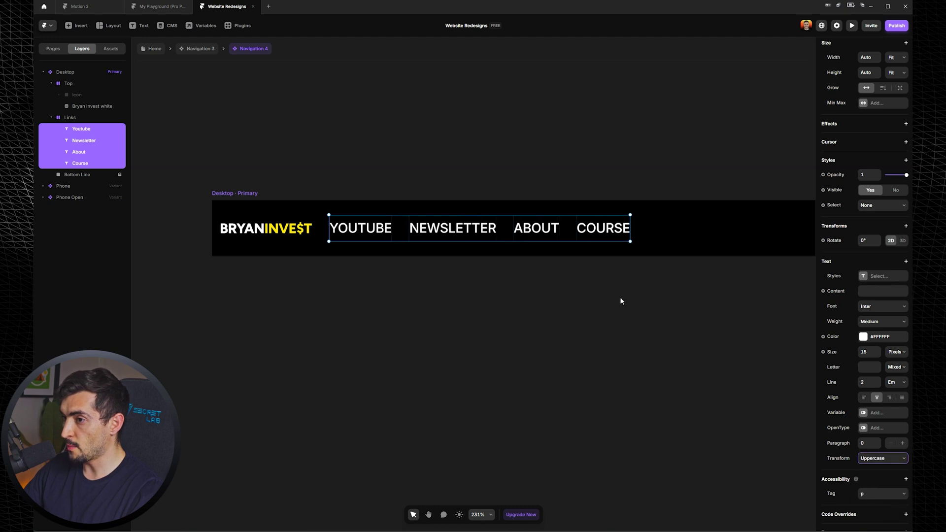
# Step: Set the four navigation links' weight to Semibold and their letter spacing to 0.2 pixels
pyautogui.click(874, 324)
pyautogui.click(879, 427)
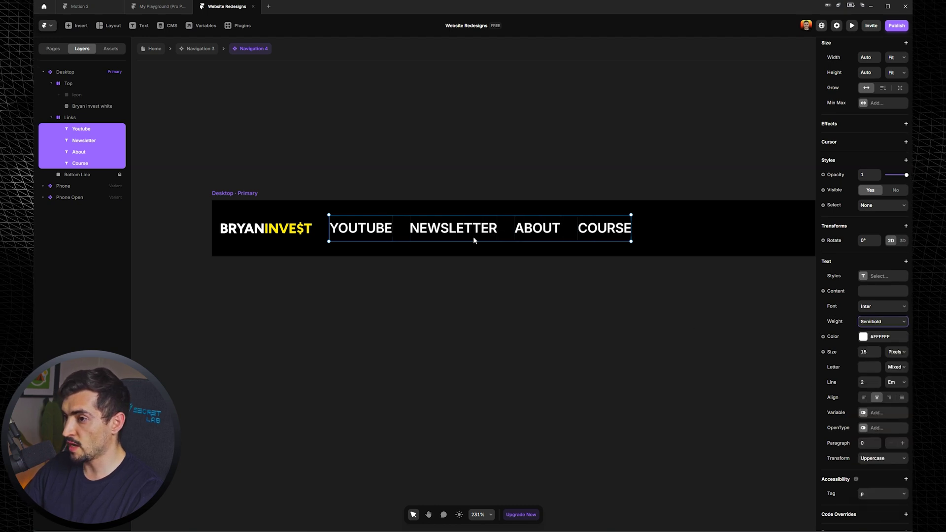
pyautogui.click(863, 373)
pyautogui.write('0.1')
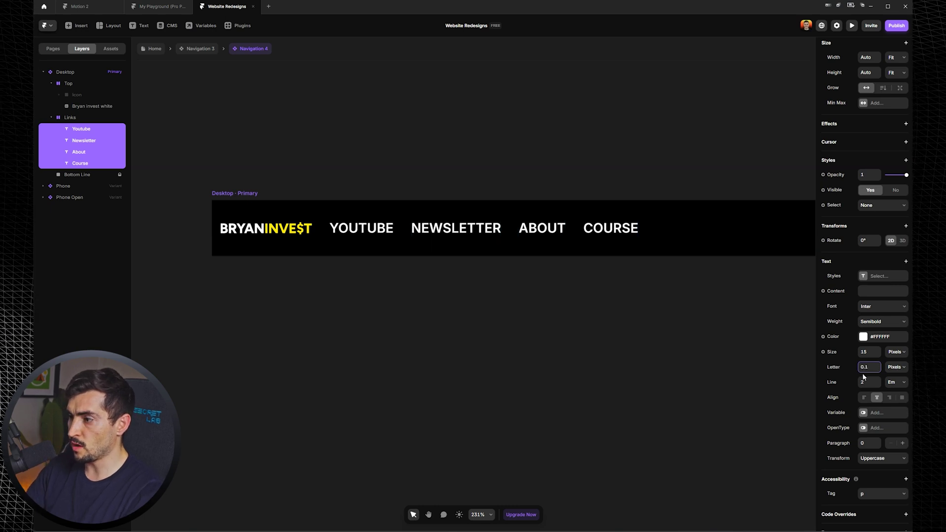
pyautogui.write('2')
pyautogui.press('Return')
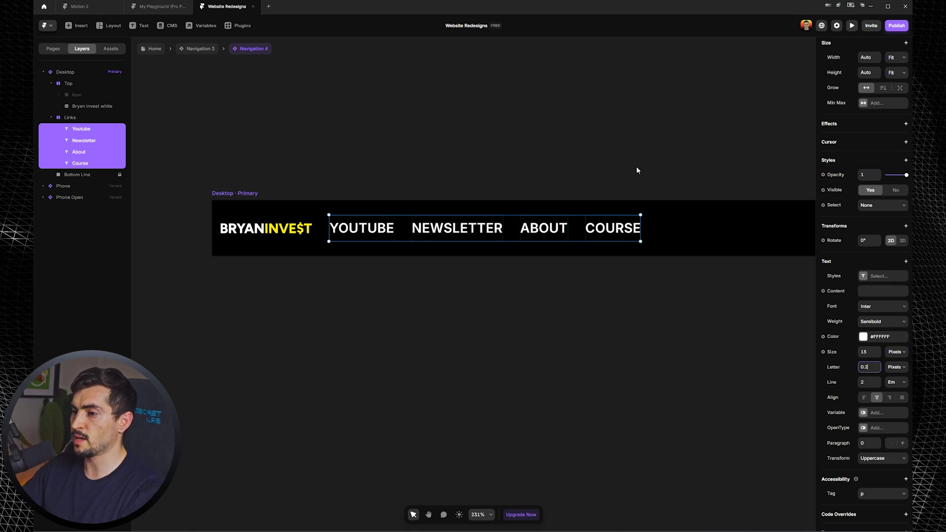
# Step: Set the text size of the four navigation links to 14 pixels
pyautogui.scroll(-2, 634, 162)
pyautogui.click(864, 353)
pyautogui.write('12')
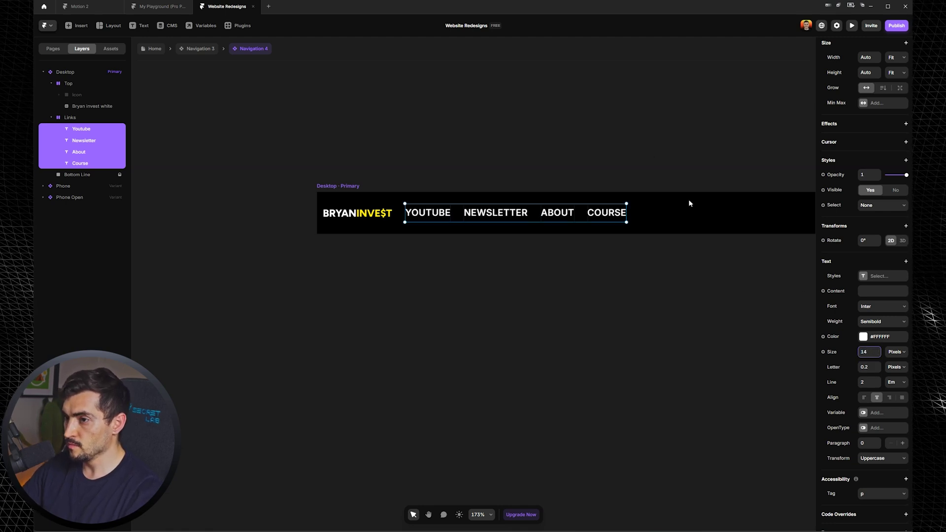
pyautogui.scroll(-2, 690, 204)
pyautogui.moveTo(705, 131); pyautogui.dragTo(495, 143)
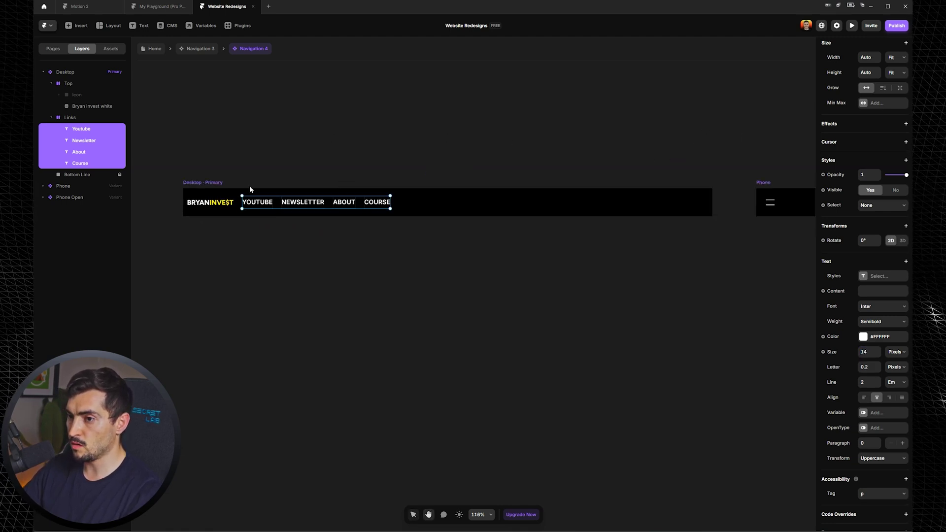
# Step: Set the gap of the Top stack that holds the BRYANINVE$T logo to 100
pyautogui.click(232, 208)
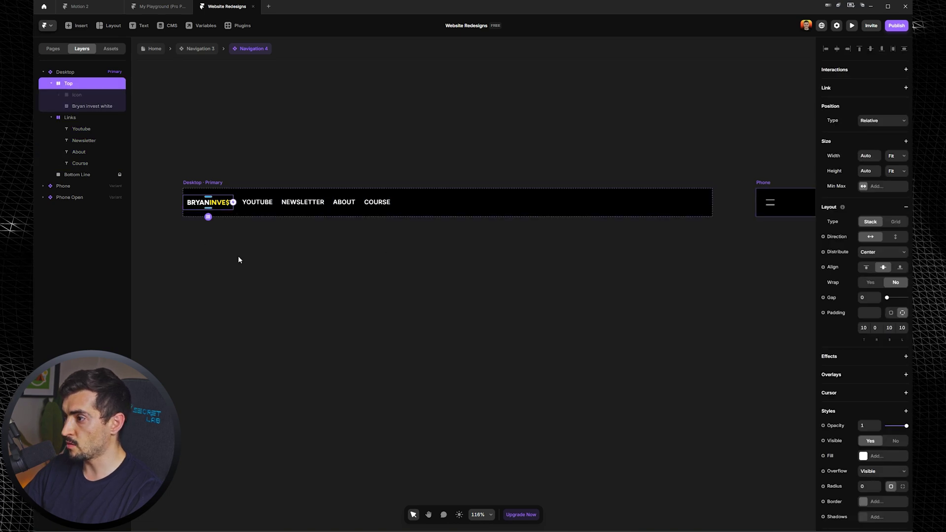
pyautogui.scroll(1, 238, 260)
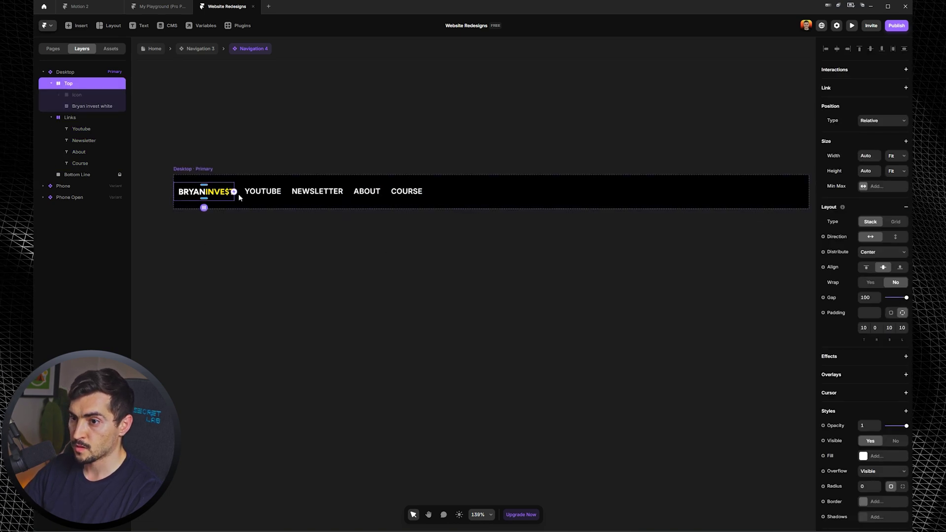
pyautogui.click(97, 99)
pyautogui.click(98, 105)
# Step: Set the gap between the logo and the links in the Desktop variant to 30
pyautogui.scroll(1, 164, 160)
pyautogui.click(86, 118)
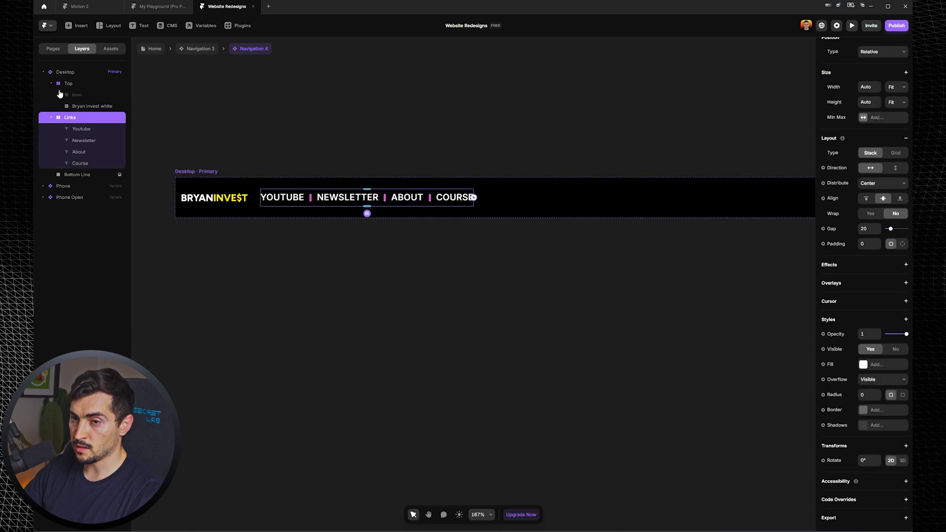
pyautogui.click(51, 83)
pyautogui.click(72, 71)
pyautogui.click(867, 280)
pyautogui.write('2')
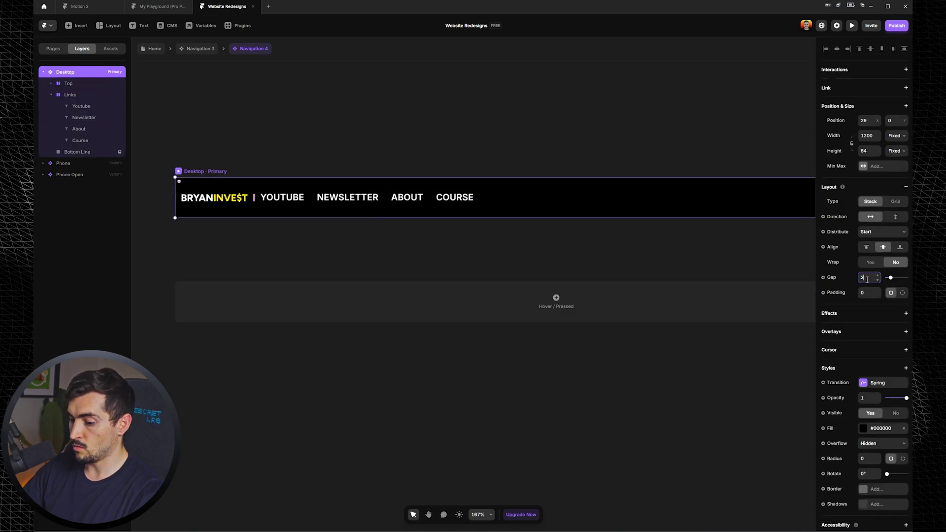
pyautogui.write('5')
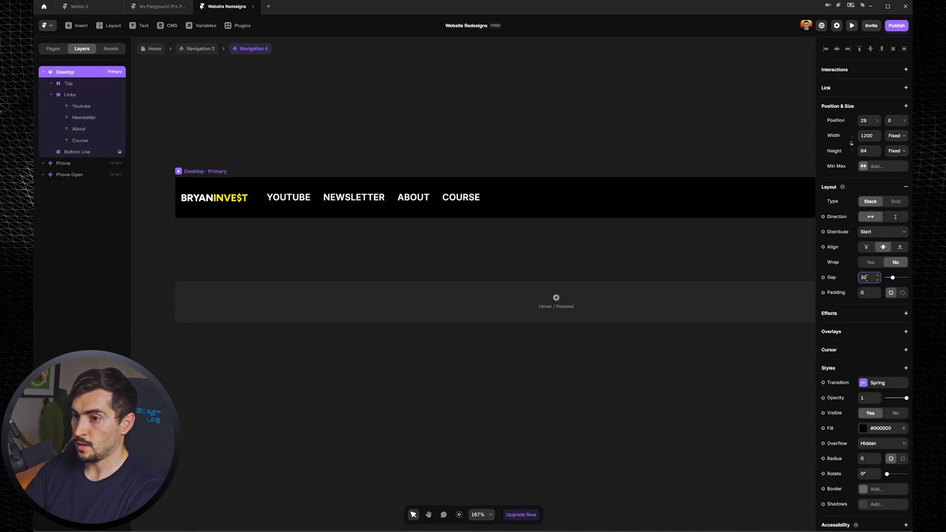
pyautogui.press('Return')
pyautogui.click(433, 146)
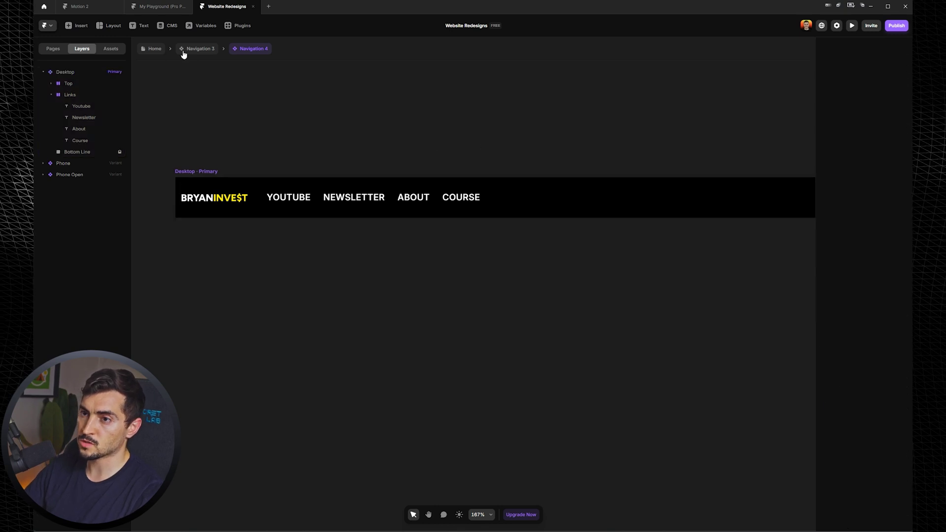
# Step: Return to the Home page and examine how the logo and links sit in the navigation bar
pyautogui.click(152, 50)
pyautogui.moveTo(649, 115); pyautogui.dragTo(429, 113)
pyautogui.scroll(-5, 425, 119)
pyautogui.click(488, 102)
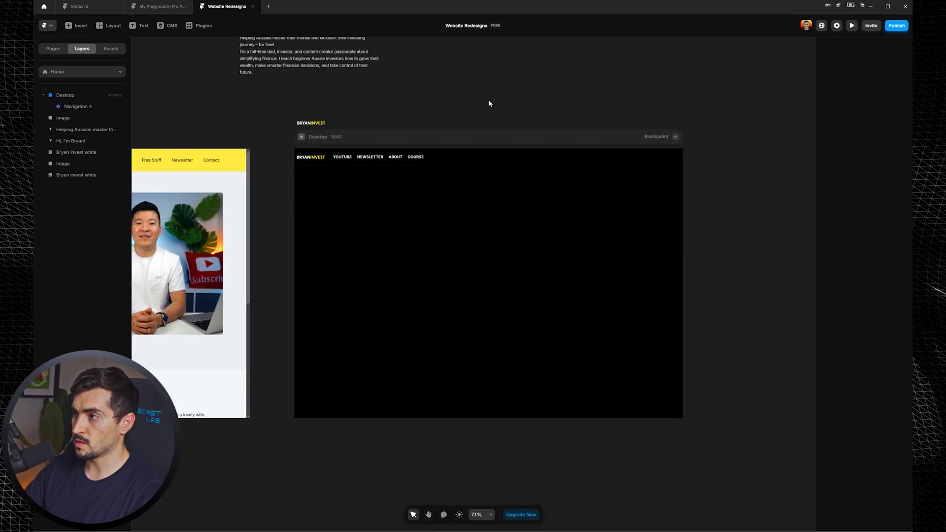
pyautogui.moveTo(489, 100); pyautogui.dragTo(488, 112)
pyautogui.scroll(5, 307, 174)
pyautogui.click(308, 174)
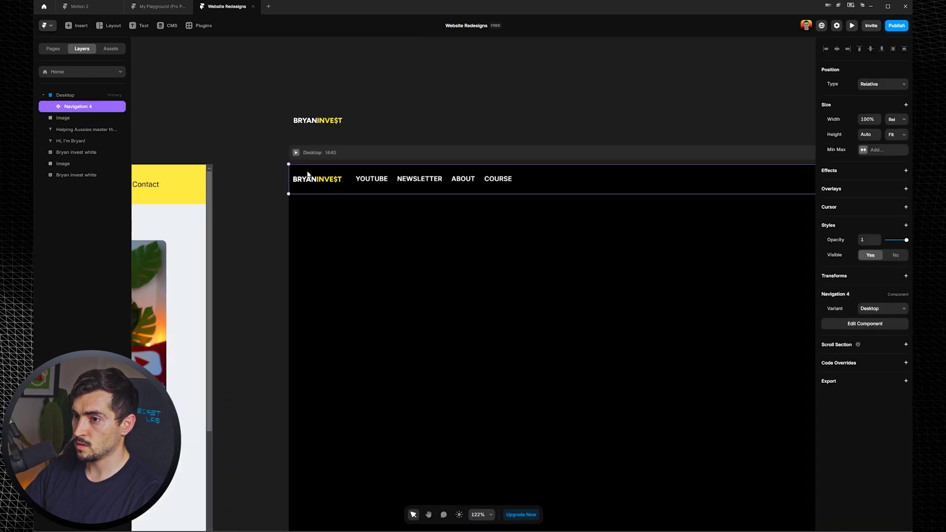
pyautogui.scroll(2, 283, 184)
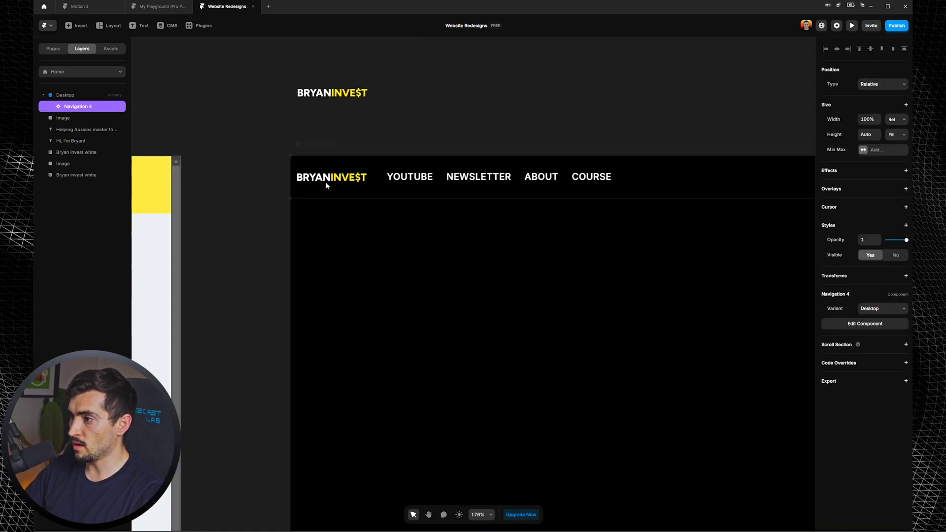
# Step: In the Navigation 4 component, give the Desktop variant a left padding of 25, and return to the Home page
pyautogui.doubleClick(293, 185)
pyautogui.keyDown('ctrl'); pyautogui.click(251, 295); pyautogui.keyUp('ctrl')
pyautogui.scroll(6, 238, 301)
pyautogui.click(87, 82)
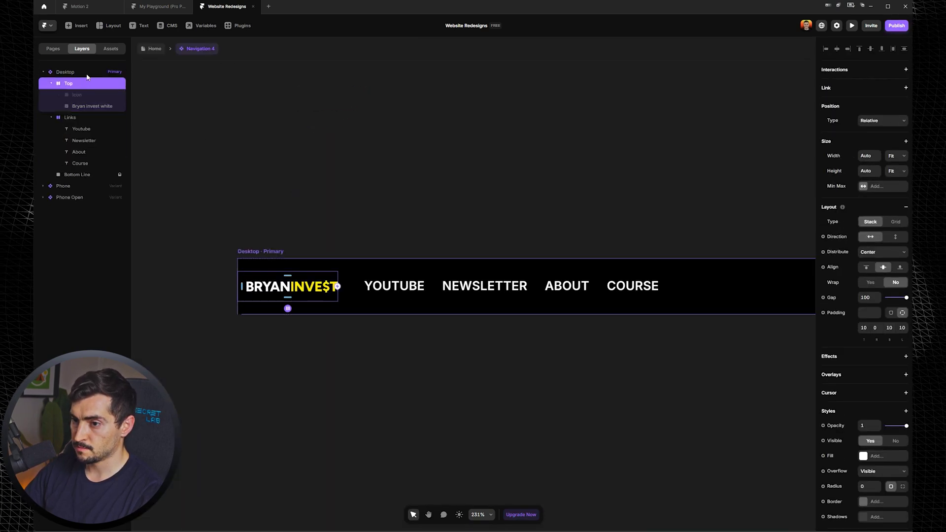
pyautogui.click(85, 72)
pyautogui.click(903, 293)
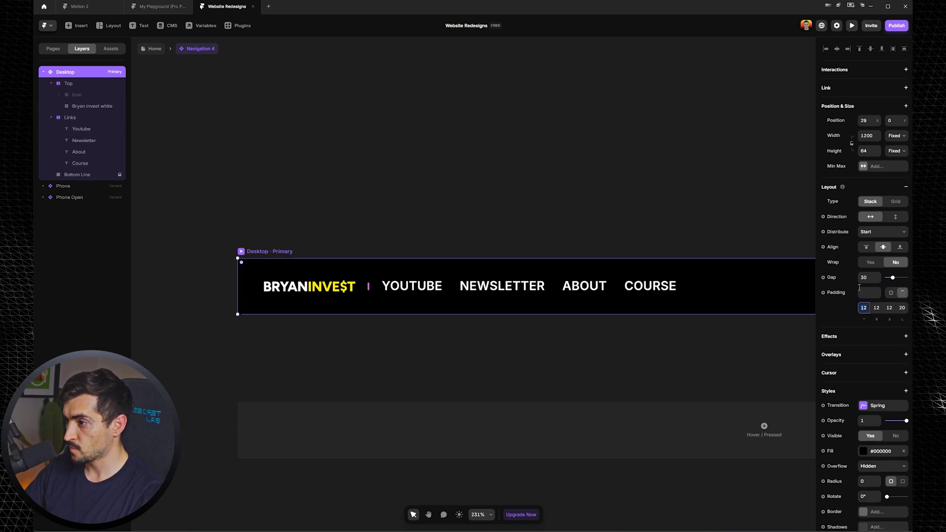
pyautogui.write('25')
pyautogui.press('Return')
pyautogui.scroll(-4, 586, 143)
pyautogui.moveTo(690, 142); pyautogui.dragTo(427, 176)
pyautogui.click(154, 49)
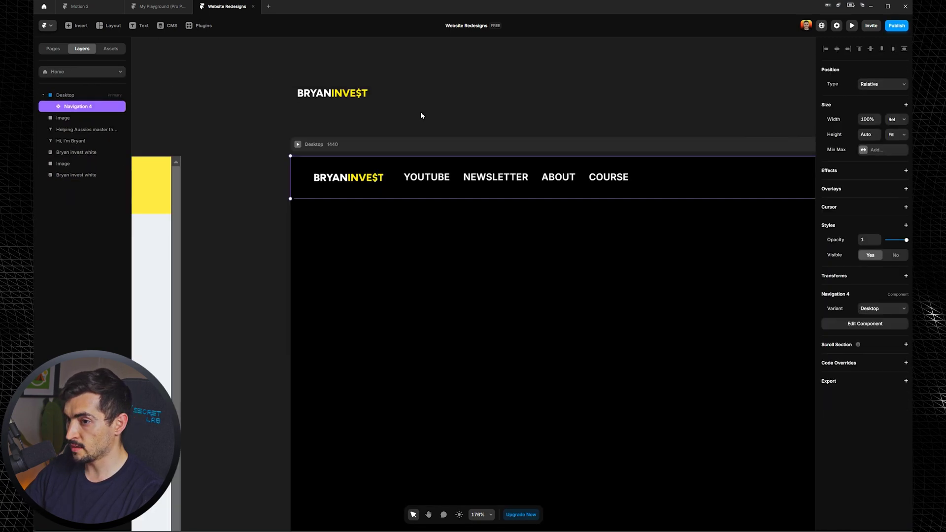
# Step: Move the greeting text and the intro paragraph together from the canvas into the black Desktop frame
pyautogui.scroll(-3, 421, 112)
pyautogui.moveTo(596, 93); pyautogui.dragTo(545, 105)
pyautogui.scroll(-1, 545, 105)
pyautogui.moveTo(430, 100); pyautogui.dragTo(412, 195)
pyautogui.click(274, 104)
pyautogui.keyDown('shift'); pyautogui.click(304, 128); pyautogui.keyUp('shift')
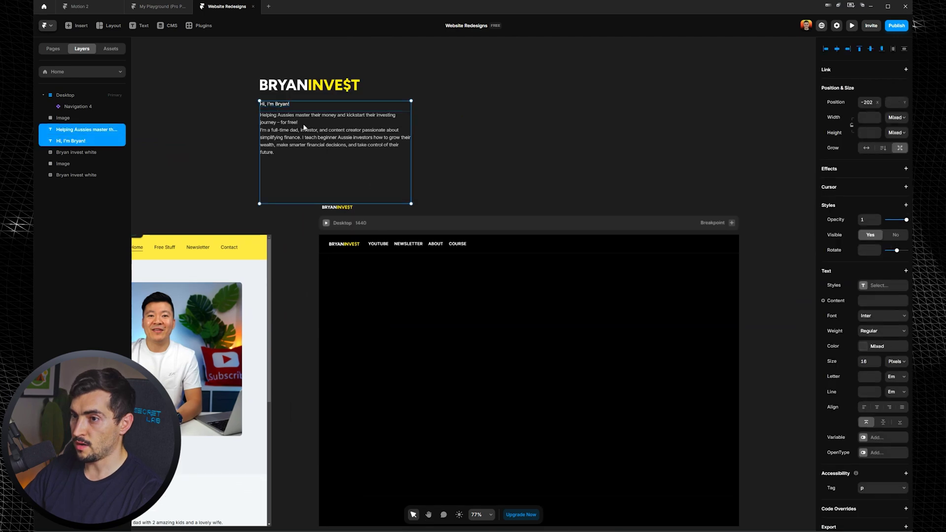
pyautogui.moveTo(292, 137); pyautogui.dragTo(381, 385)
pyautogui.moveTo(552, 310); pyautogui.dragTo(517, 258)
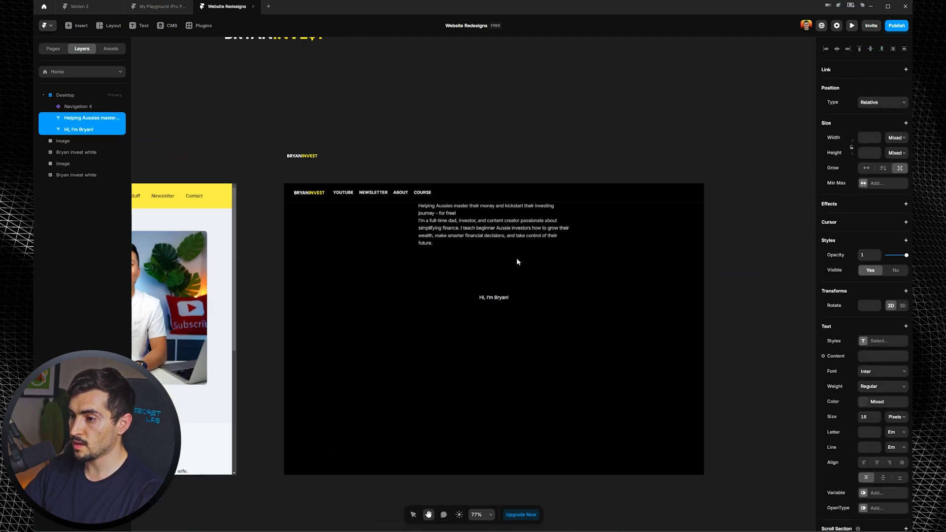
# Step: Undo and redo the move of the two text layers into the Desktop frame
pyautogui.hotkey('ctrl', 'z')
pyautogui.hotkey('ctrl', 'z')
pyautogui.hotkey('ctrl', 'shift', 'z')
pyautogui.hotkey('ctrl', 'shift', 'z')
# Step: Reorder the greeting text so it sits above the intro paragraph in the Desktop frame
pyautogui.click(566, 141)
pyautogui.click(496, 284)
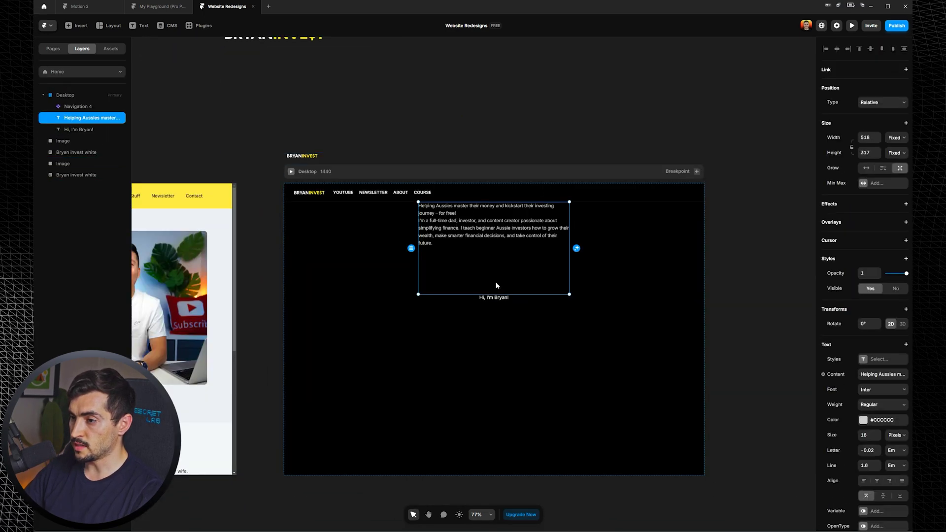
pyautogui.click(500, 299)
pyautogui.moveTo(500, 302); pyautogui.dragTo(495, 206)
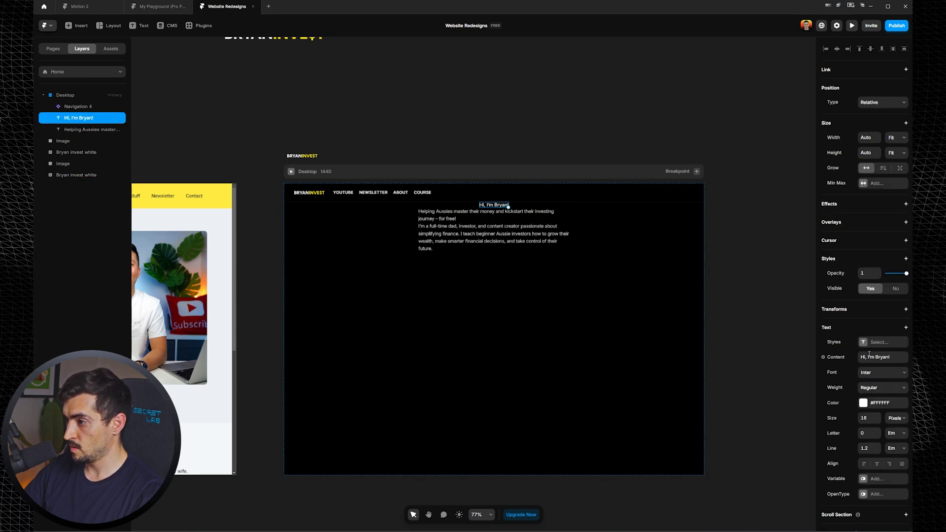
# Step: Style the greeting heading with the Figtree font, Semibold weight and a size of 100 pixels
pyautogui.click(875, 375)
pyautogui.write('fig')
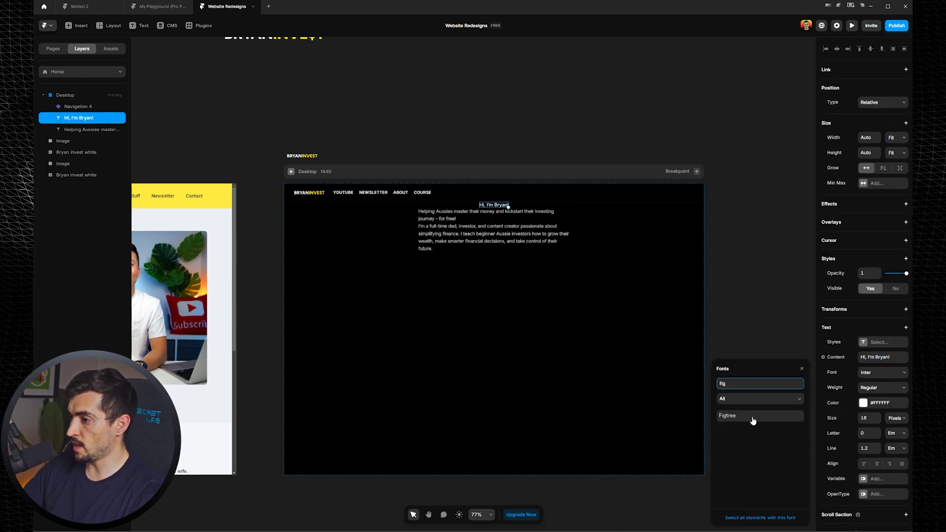
pyautogui.click(753, 416)
pyautogui.click(882, 388)
pyautogui.click(871, 455)
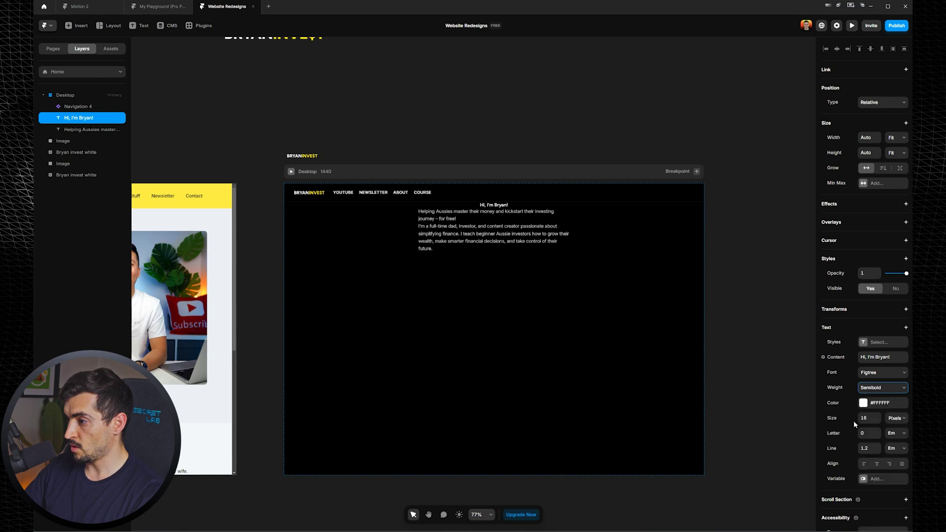
pyautogui.write('60')
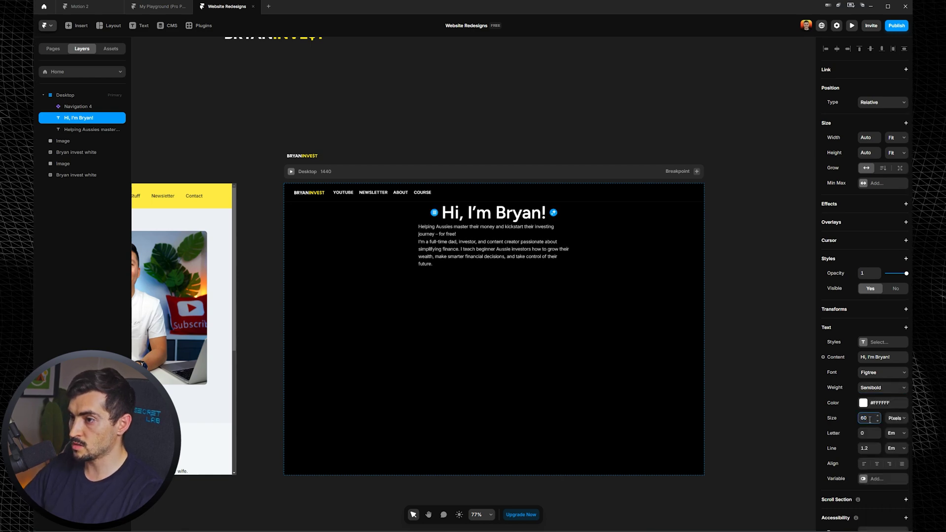
pyautogui.write('100')
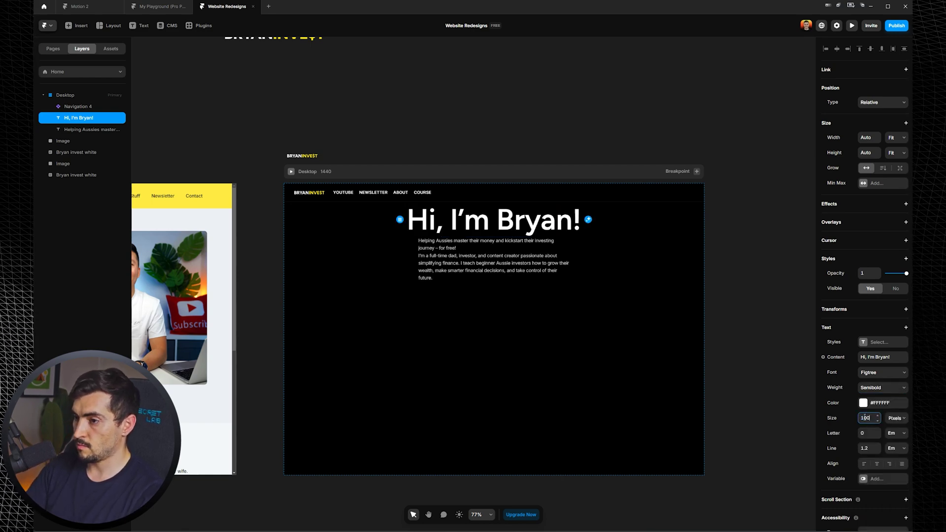
pyautogui.click(514, 224)
# Step: Set the intro paragraph's font to Figtree, its weight to Light and its letter spacing to 0 em
pyautogui.click(604, 252)
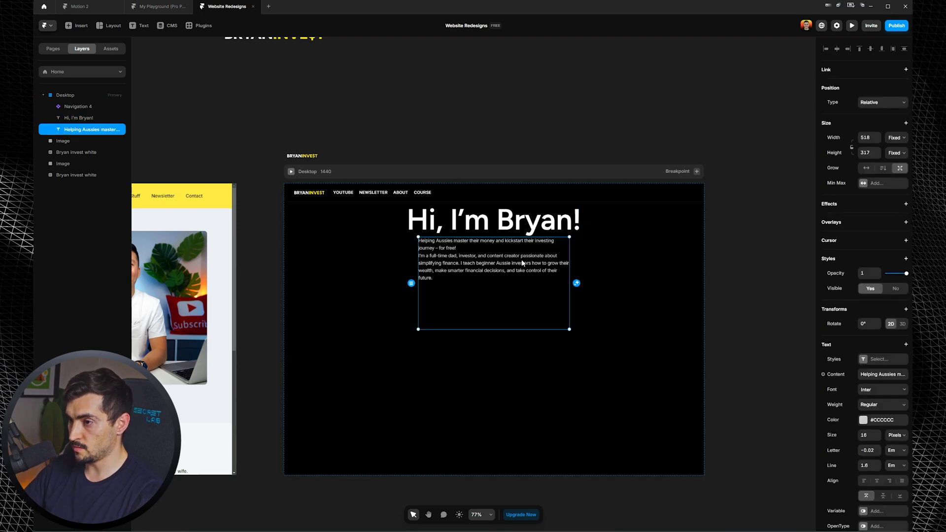
pyautogui.scroll(5, 479, 251)
pyautogui.click(871, 390)
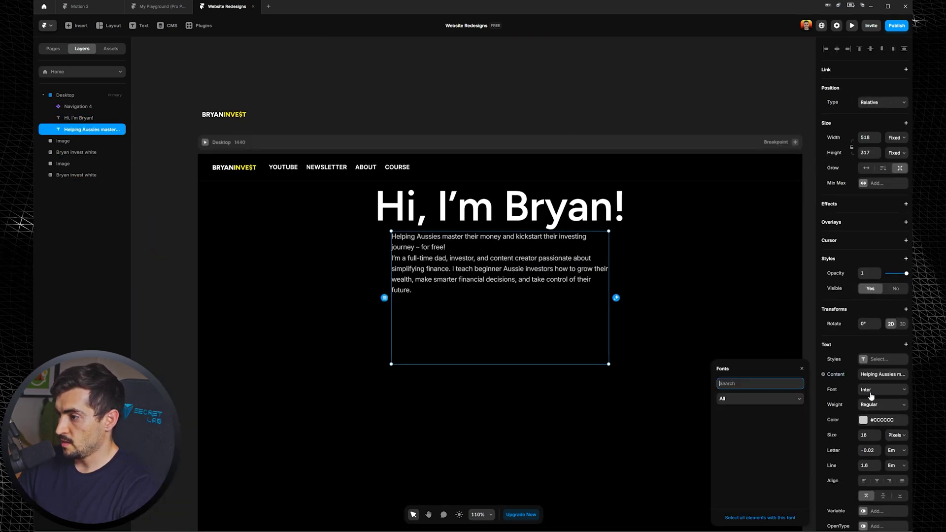
pyautogui.write('fig')
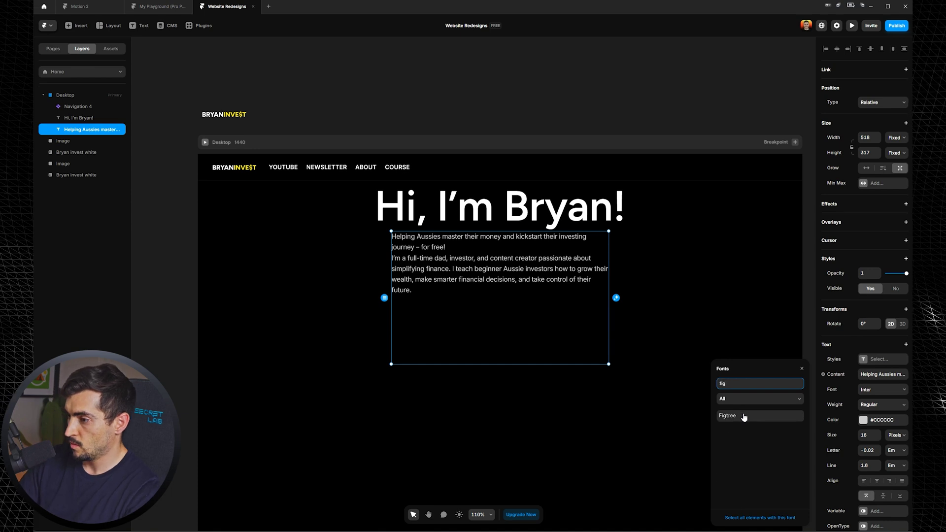
pyautogui.click(745, 417)
pyautogui.click(882, 405)
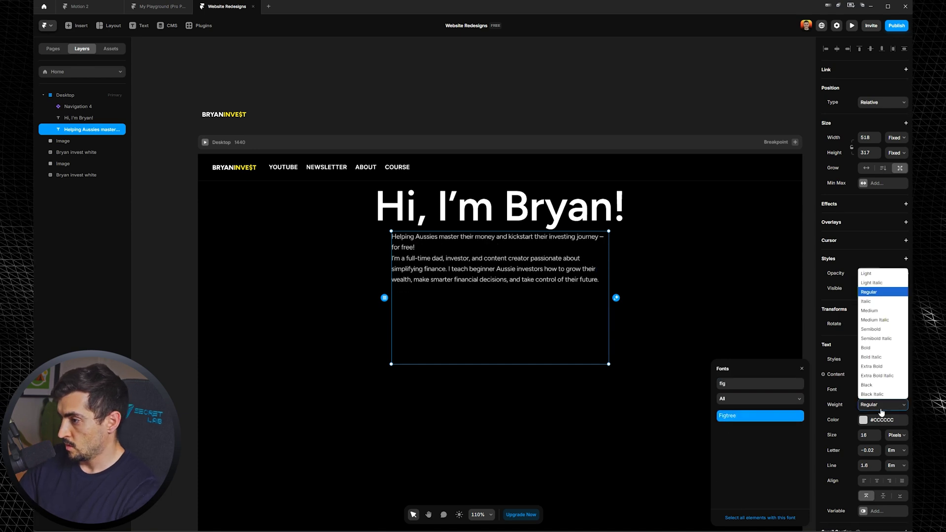
pyautogui.click(867, 274)
pyautogui.scroll(3, 504, 254)
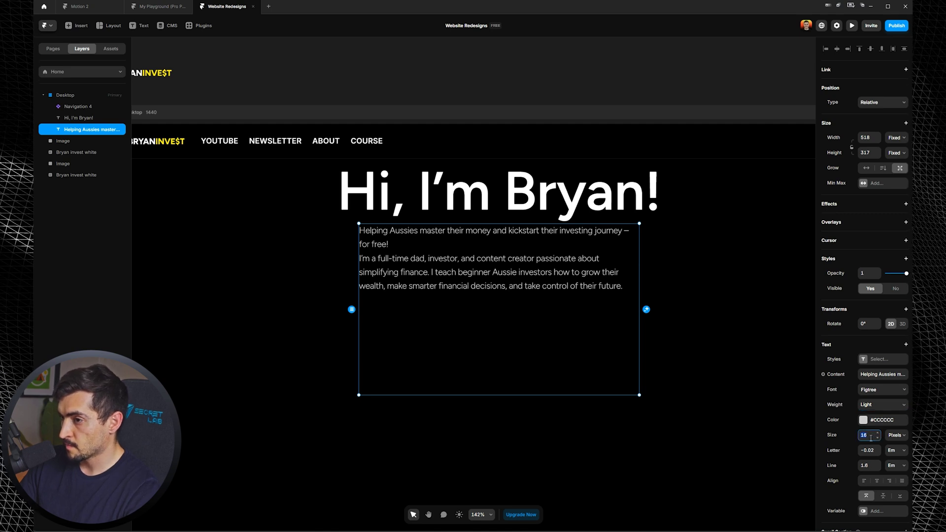
pyautogui.write('0')
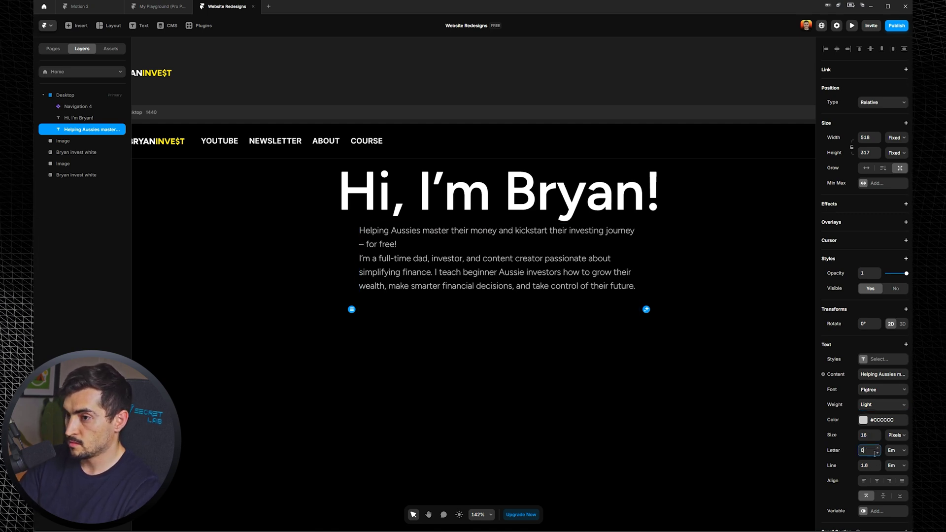
# Step: Break the intro text after "kickstart" and before "I teach", add a blank line before "I'm a full-time dad", and center-align it
pyautogui.doubleClick(532, 256)
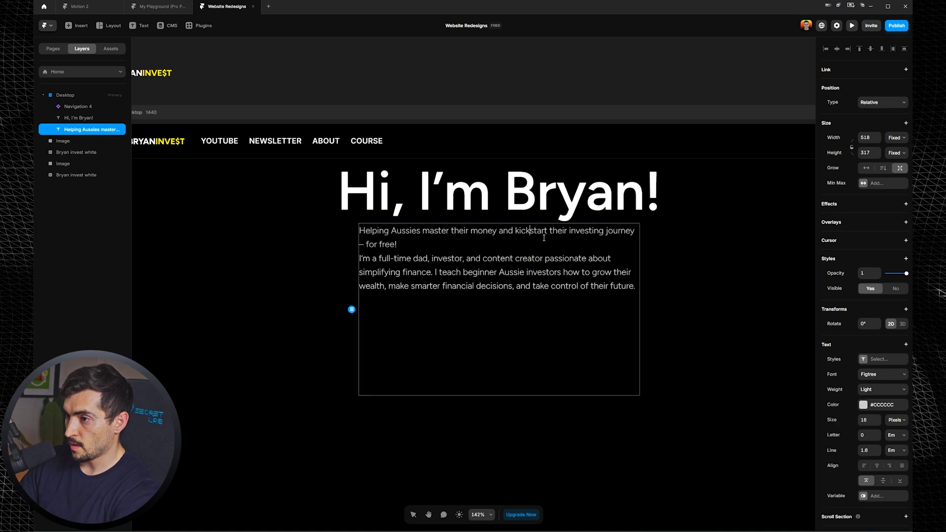
pyautogui.press('Return')
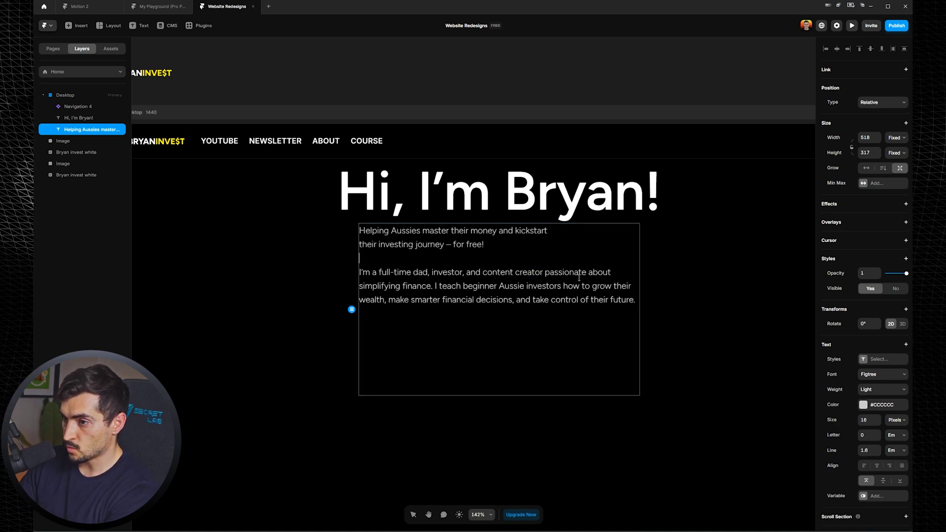
pyautogui.press('Return')
pyautogui.press('Return')
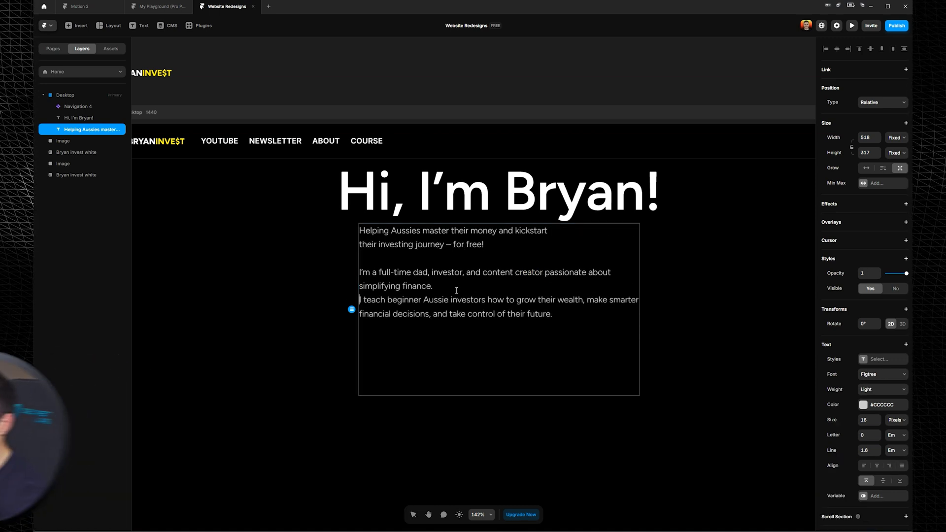
pyautogui.hotkey('ctrl', 'a')
pyautogui.click(877, 466)
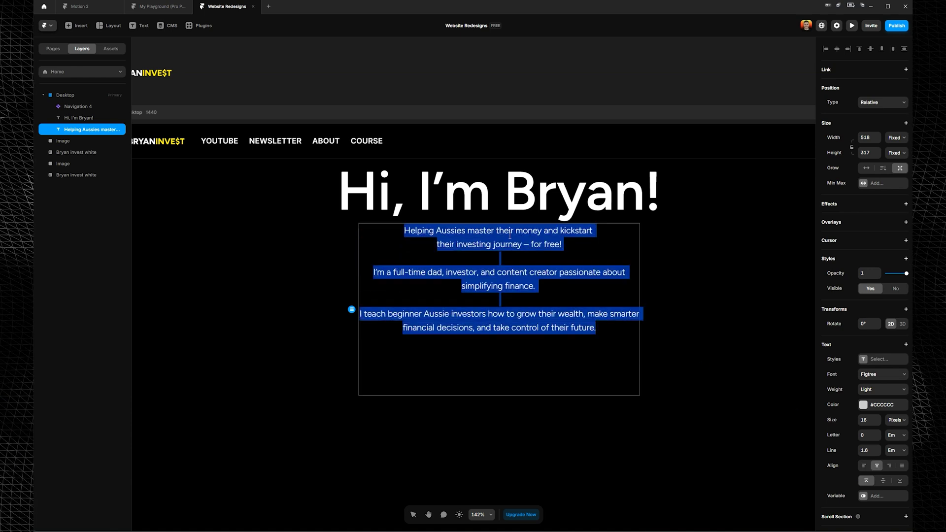
# Step: Redo the blank line before "I'm a full-time dad" and rejoin the "I teach" sentence with the text preceding it
pyautogui.click(376, 271)
pyautogui.press('BackSpace')
pyautogui.press('BackSpace')
pyautogui.click(569, 262)
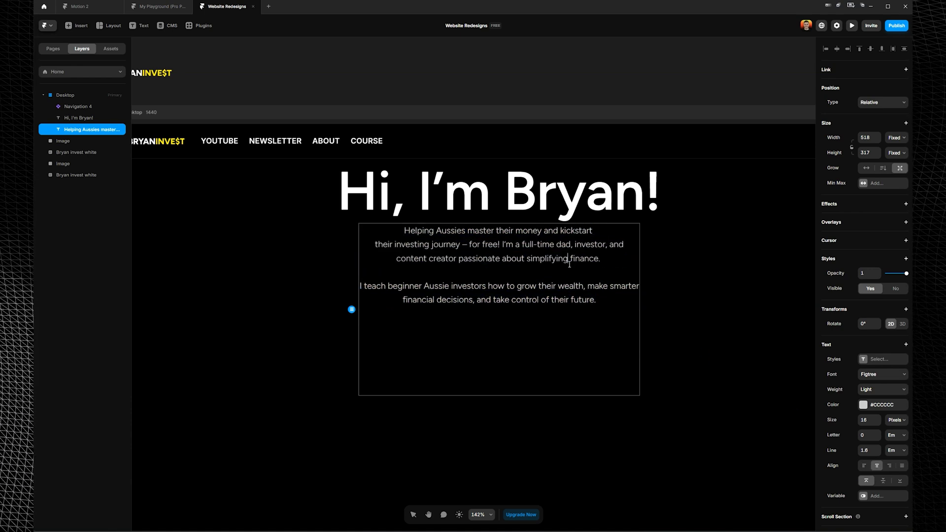
pyautogui.press('Return')
pyautogui.press('Return')
pyautogui.click(359, 310)
pyautogui.press('BackSpace')
pyautogui.press('BackSpace')
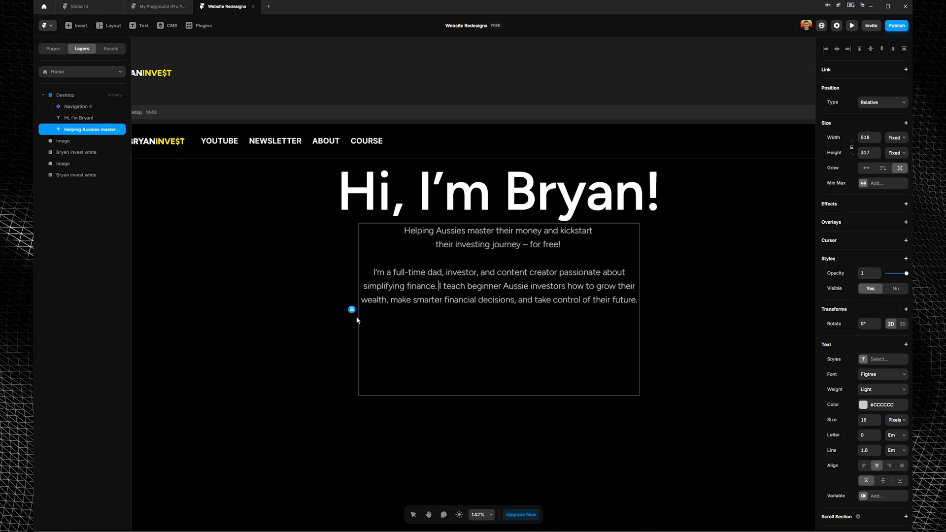
pyautogui.press('Escape')
# Step: Group the greeting heading and the intro paragraph into one vertical stack
pyautogui.click(498, 191)
pyautogui.click(681, 249)
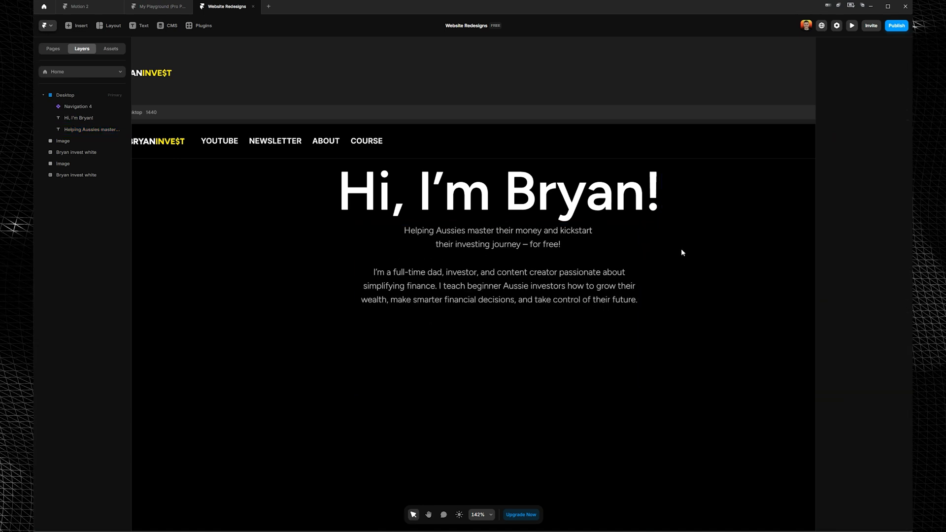
pyautogui.click(544, 288)
pyautogui.doubleClick(395, 276)
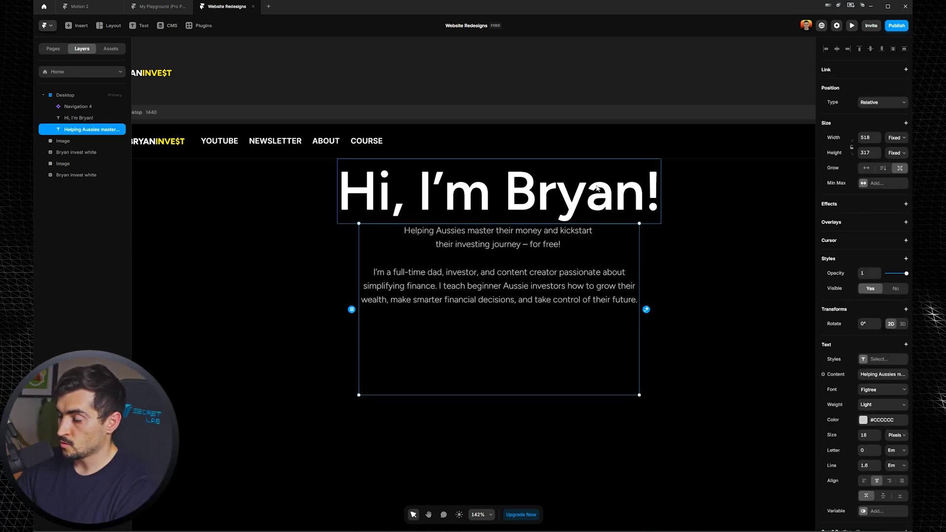
pyautogui.click(699, 193)
pyautogui.scroll(-2, 278, 256)
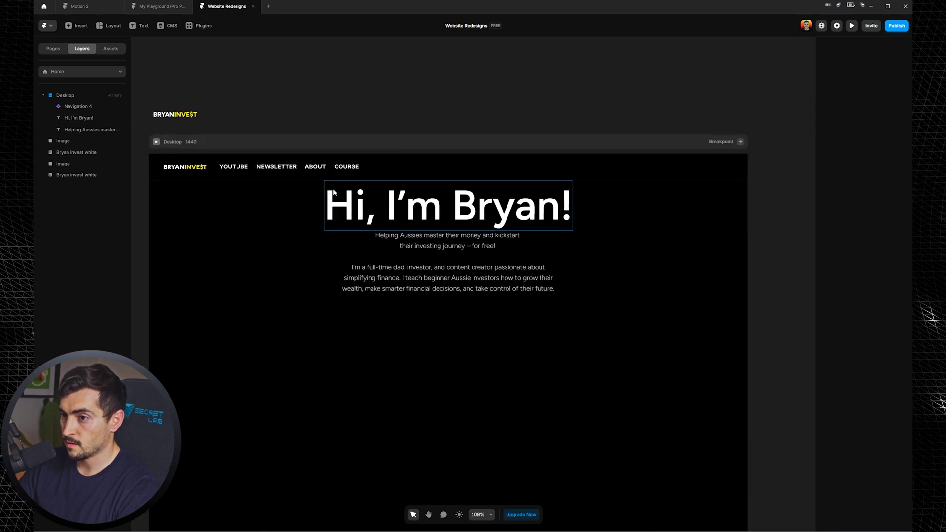
pyautogui.click(466, 276)
pyautogui.keyDown('shift'); pyautogui.click(463, 205); pyautogui.keyUp('shift')
pyautogui.hotkey('ctrl', 'Return')
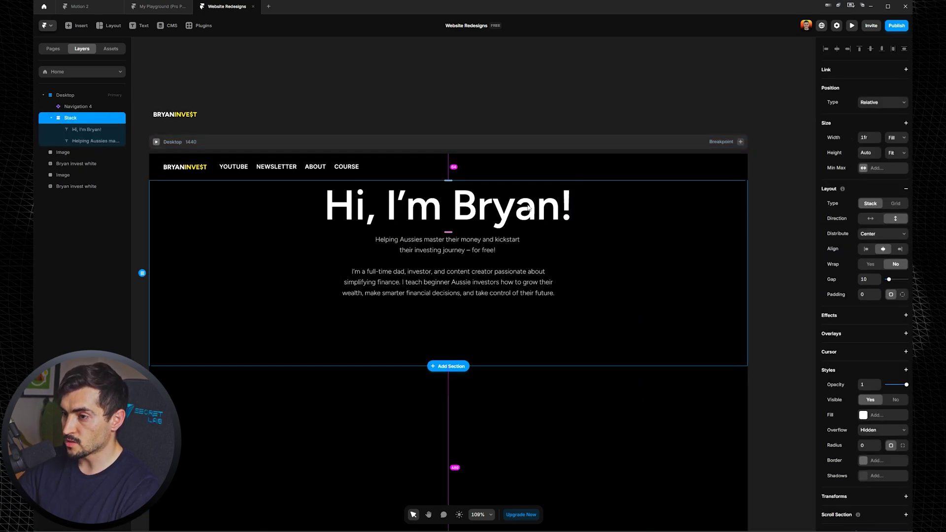
pyautogui.moveTo(508, 220); pyautogui.dragTo(514, 223)
pyautogui.press('Escape')
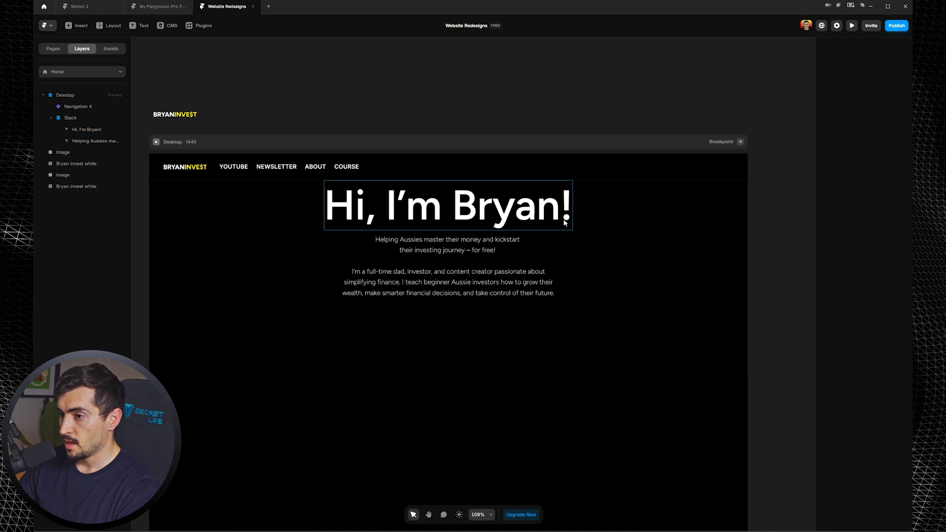
# Step: Give the hero text stack individual side padding with 150 on the top side
pyautogui.click(547, 233)
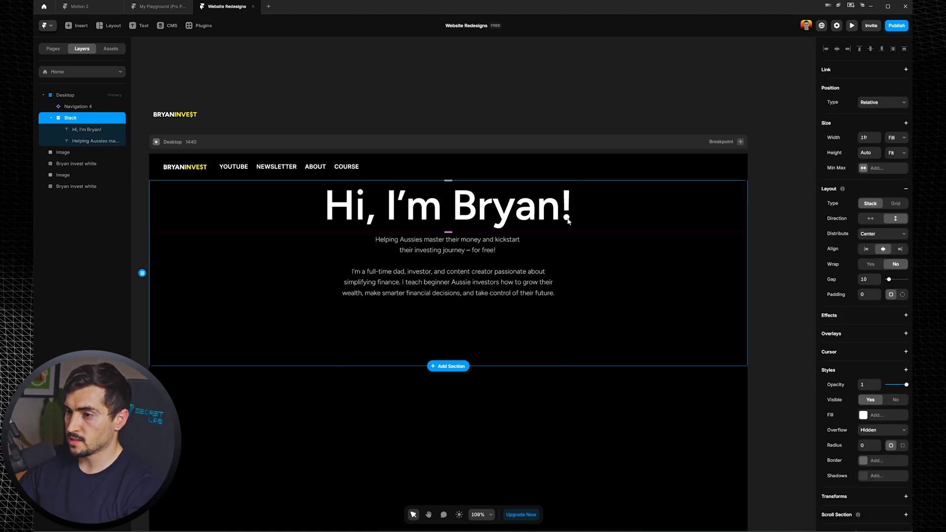
pyautogui.click(902, 295)
pyautogui.write('150')
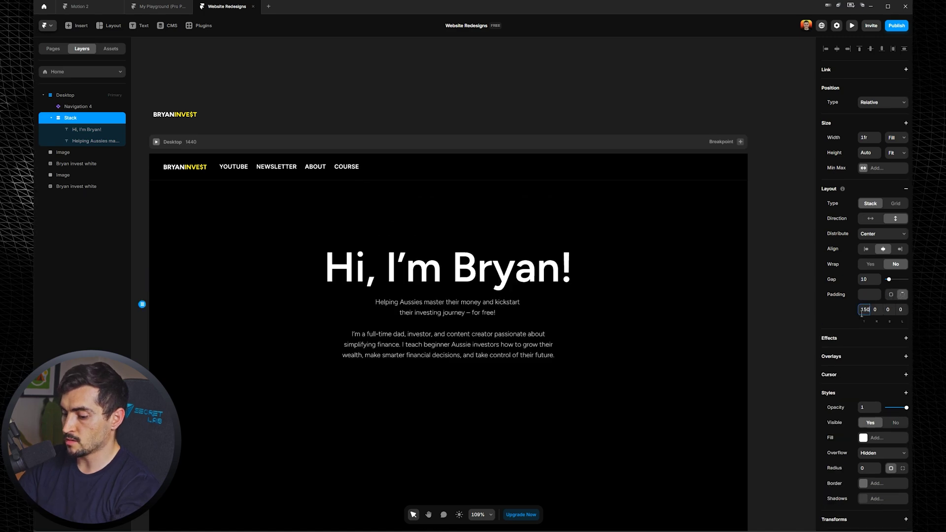
pyautogui.click(567, 102)
# Step: Import channels4_profile.jpg onto the canvas beside the Desktop frame and scale it to about 305 by 305
pyautogui.moveTo(474, 289); pyautogui.dragTo(505, 256)
pyautogui.click(502, 251)
pyautogui.scroll(-4, 425, 189)
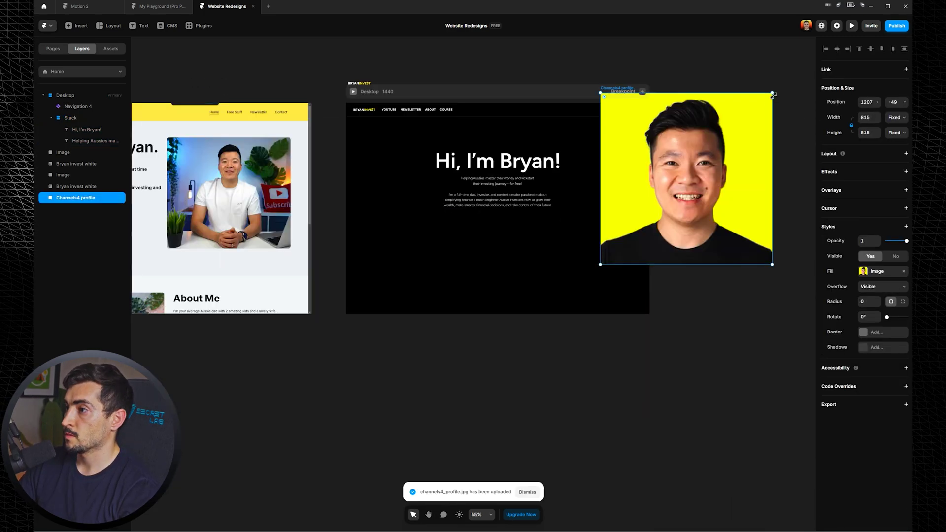
pyautogui.moveTo(774, 96); pyautogui.dragTo(741, 163)
pyautogui.scroll(5, 775, 159)
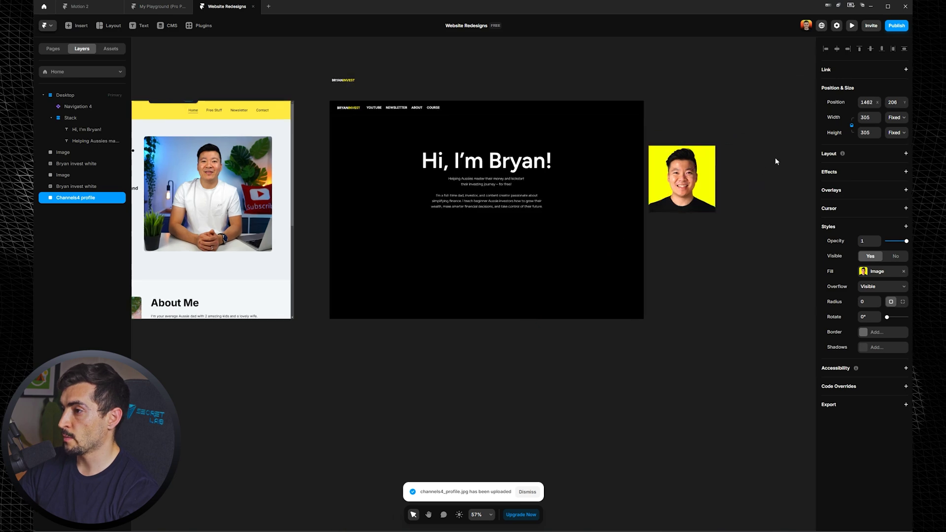
# Step: Wrap the profile image in a stack with rounded corners and move the image out into the hero stack above the greeting
pyautogui.hotkey('ctrl', 'alt', 'Return')
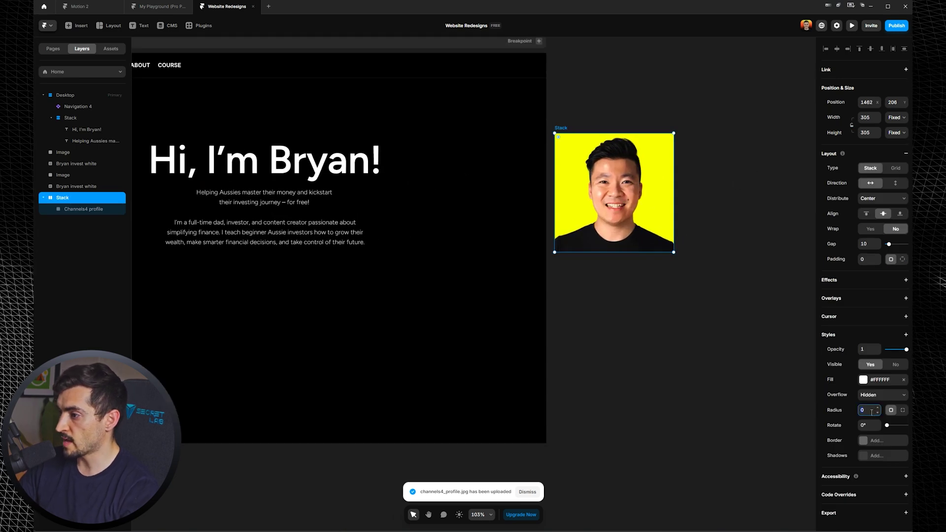
pyautogui.press('Escape')
pyautogui.moveTo(604, 196); pyautogui.dragTo(542, 207)
# Step: Set the profile image's position type to Absolute and scale it to about 185 by 185
pyautogui.click(883, 102)
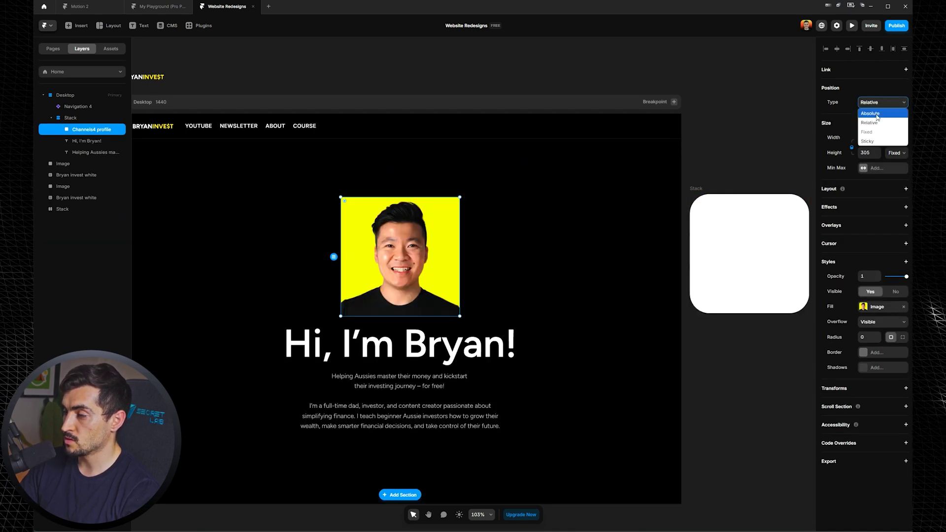
pyautogui.click(877, 115)
pyautogui.moveTo(437, 218); pyautogui.dragTo(472, 232)
pyautogui.hotkey('ctrl', 'alt', 'Return')
pyautogui.hotkey('ctrl', 'z')
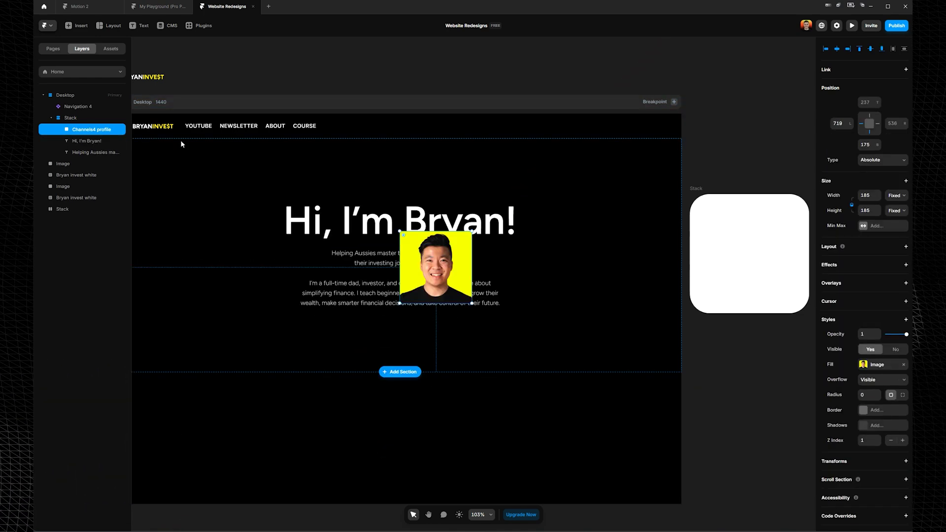
# Step: Place the profile image right of the greeting and move its layer out of the hero stack into the Desktop frame
pyautogui.moveTo(436, 267); pyautogui.dragTo(567, 223)
pyautogui.click(79, 142)
pyautogui.click(80, 132)
pyautogui.moveTo(80, 132); pyautogui.dragTo(81, 121)
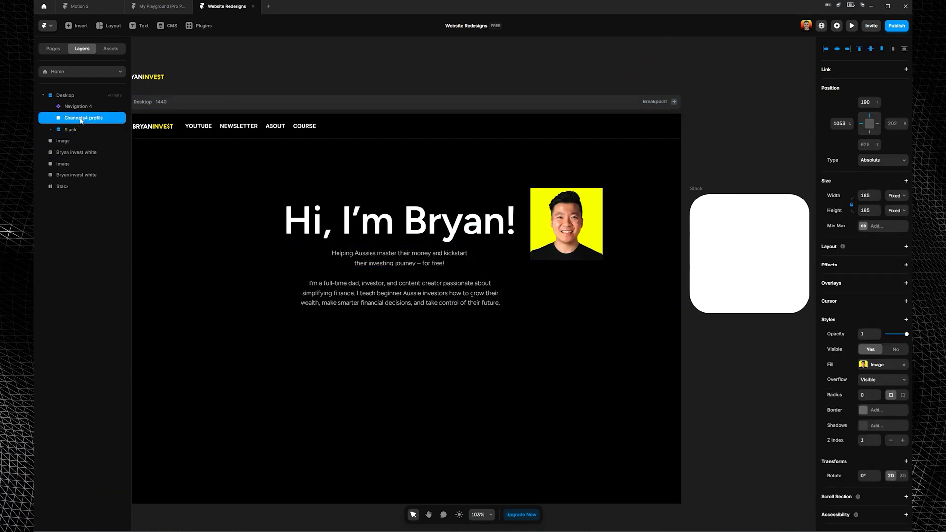
pyautogui.scroll(2, 611, 214)
pyautogui.click(72, 164)
pyautogui.click(75, 174)
pyautogui.scroll(-5, 246, 72)
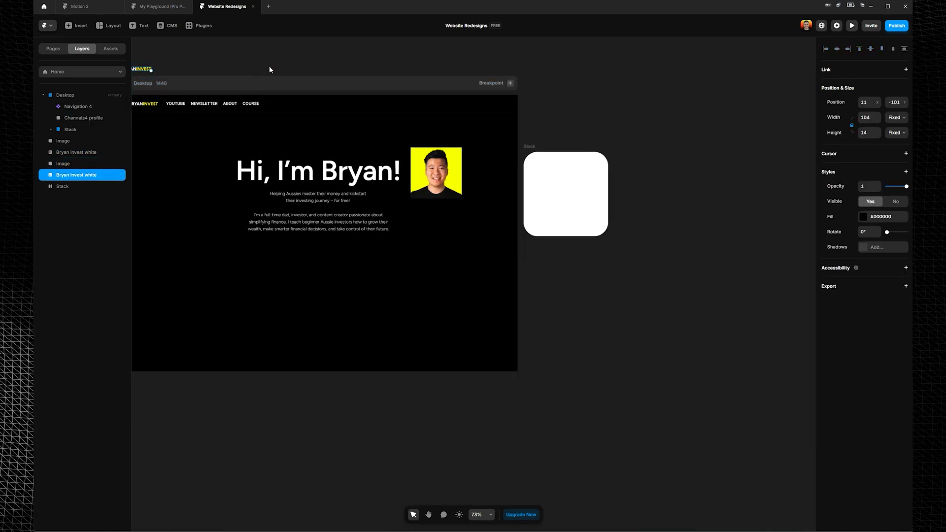
# Step: Set the profile image's corner radius to 15
pyautogui.scroll(1, 256, 66)
pyautogui.click(446, 185)
pyautogui.scroll(2, 445, 183)
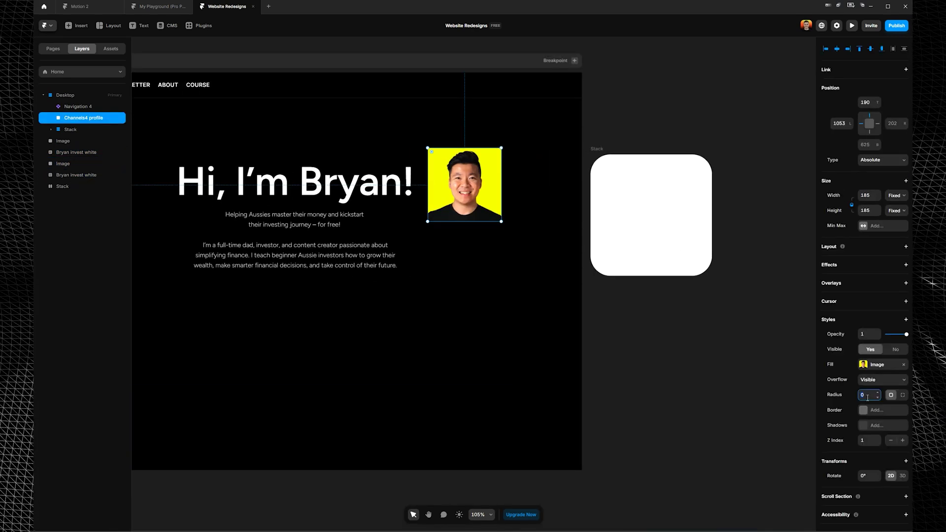
pyautogui.scroll(2, 498, 217)
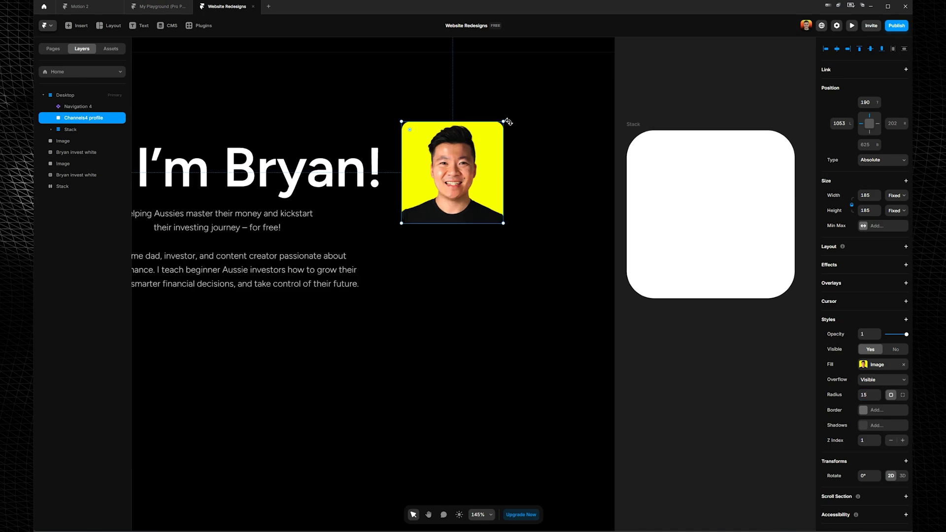
# Step: Scale the profile image to about 139 by 139, tilt it slightly clockwise and place it close to the greeting's exclamation mark
pyautogui.moveTo(509, 122); pyautogui.dragTo(483, 154)
pyautogui.moveTo(463, 189)
pyautogui.mouseDown()
pyautogui.moveTo(466, 170)
pyautogui.moveTo(359, 118)
pyautogui.moveTo(455, 179)
pyautogui.mouseUp()
pyautogui.press('space')
pyautogui.moveTo(431, 144); pyautogui.dragTo(589, 217)
pyautogui.scroll(-1, 598, 237)
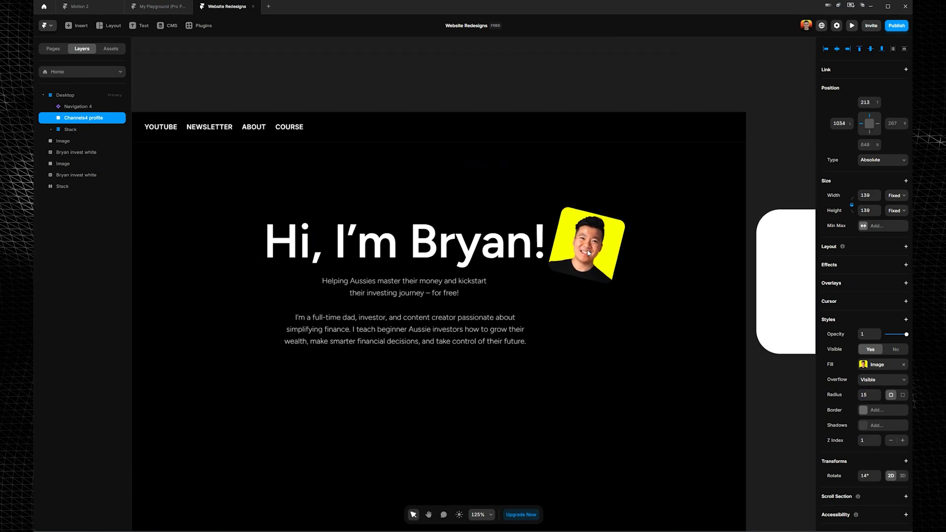
pyautogui.scroll(-1, 599, 250)
pyautogui.moveTo(597, 249); pyautogui.dragTo(640, 190)
pyautogui.click(565, 245)
pyautogui.click(605, 227)
# Step: Duplicate the profile image to the left of the intro paragraph and rotate the copy to about -7°
pyautogui.moveTo(606, 232); pyautogui.dragTo(336, 254)
pyautogui.click(639, 74)
pyautogui.scroll(-1, 638, 114)
pyautogui.scroll(1, 614, 164)
pyautogui.click(618, 209)
pyautogui.moveTo(318, 290); pyautogui.dragTo(314, 272)
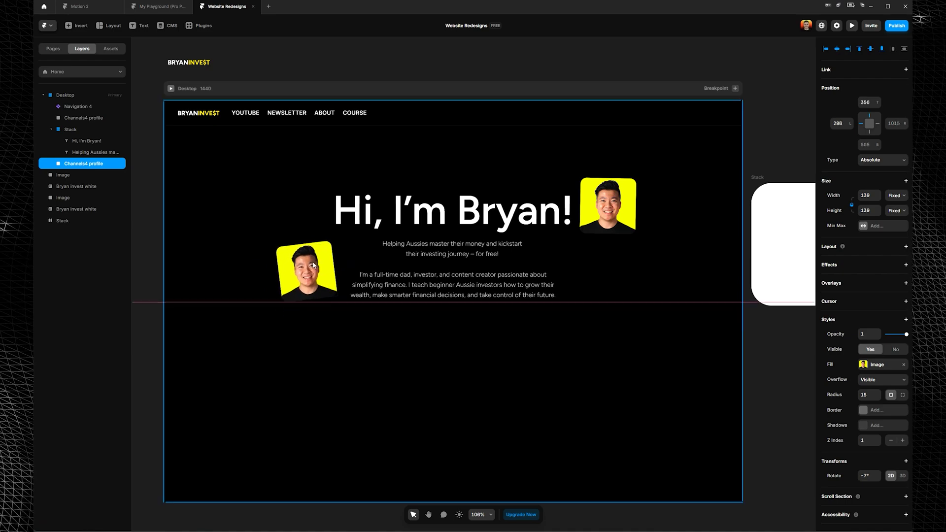
# Step: Switch to the Bryan Invest site in the browser, capture the About Me photo and save it as 2024-11-20_14-12-32.png
pyautogui.scroll(-5, 342, 278)
pyautogui.scroll(4, 296, 273)
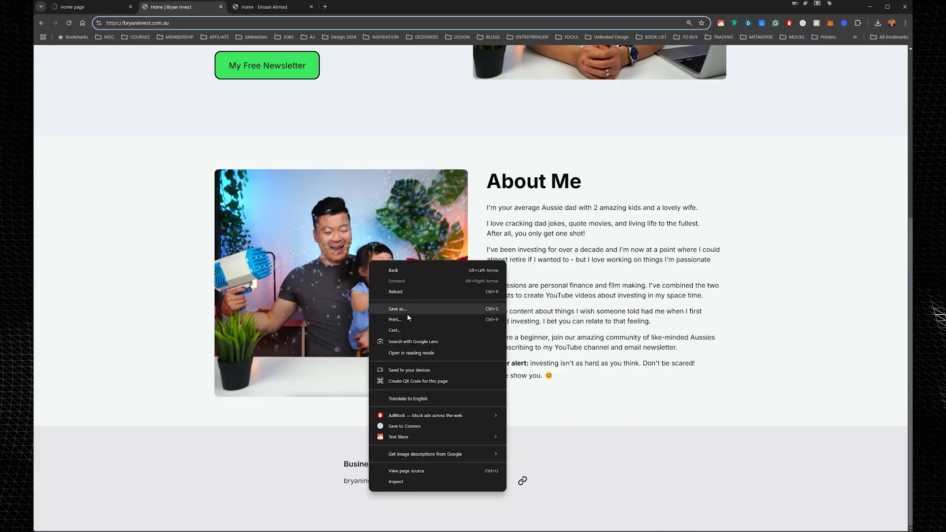
pyautogui.press('Escape')
pyautogui.click(465, 173)
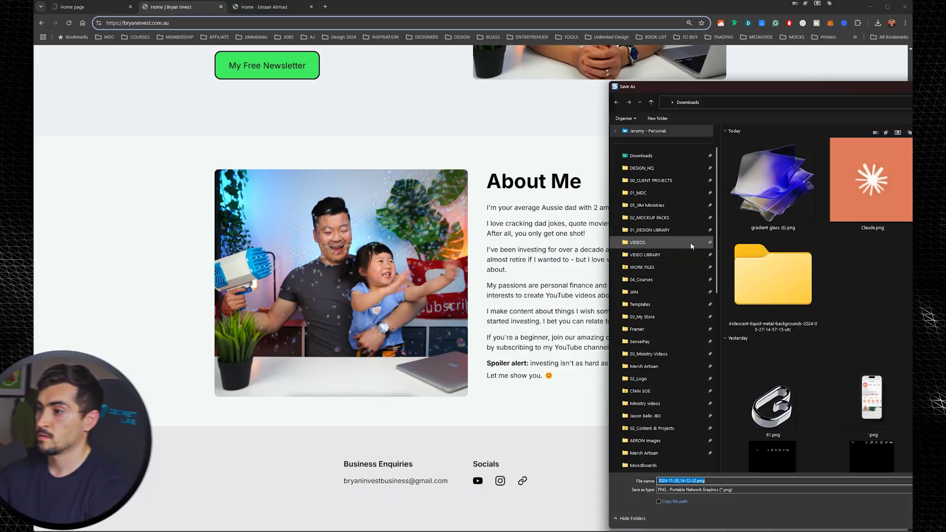
pyautogui.press('Return')
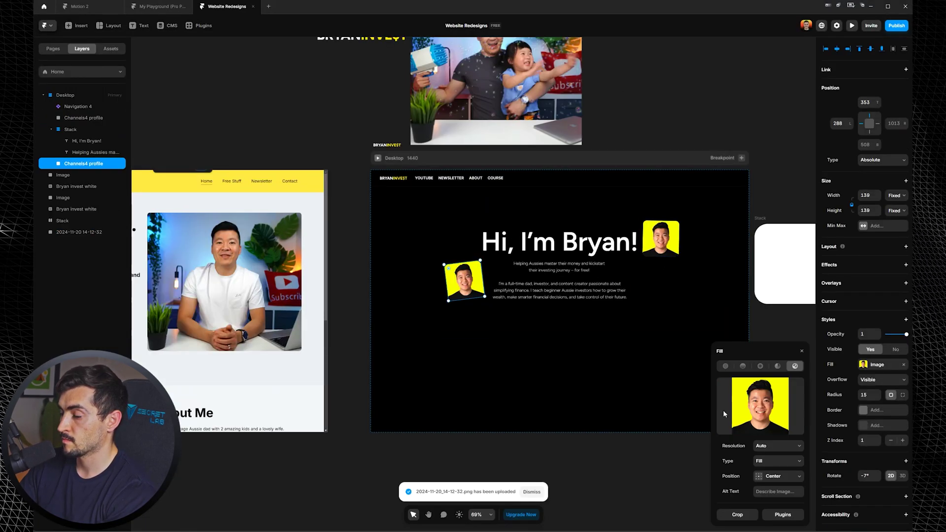
# Step: Replace the fill image of the duplicated picture with 2024-11-20_14-12-32.png from the November folder
pyautogui.click(759, 406)
pyautogui.scroll(-5, 123, 266)
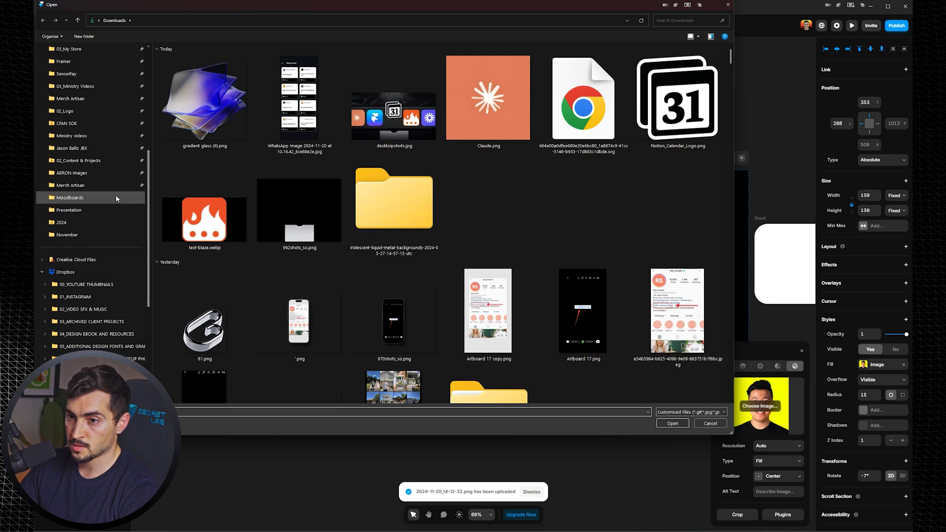
pyautogui.click(95, 199)
pyautogui.click(80, 236)
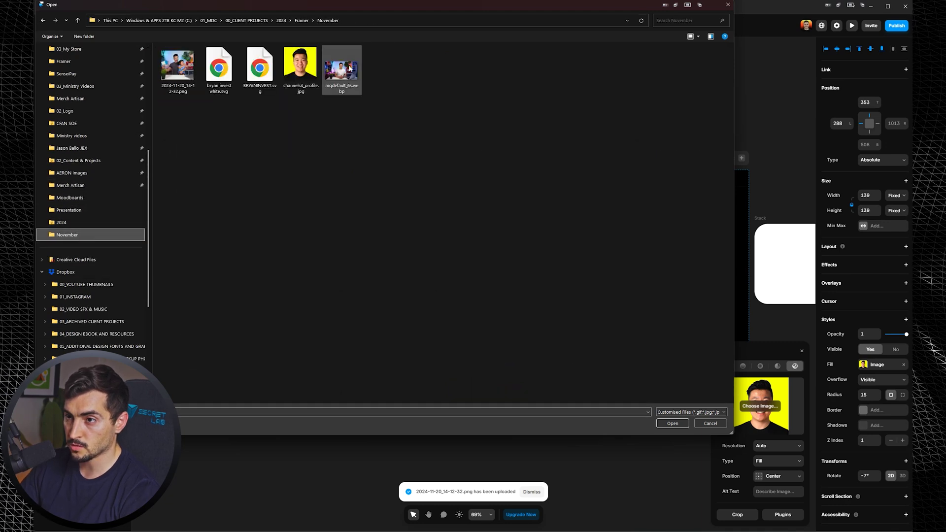
pyautogui.doubleClick(177, 66)
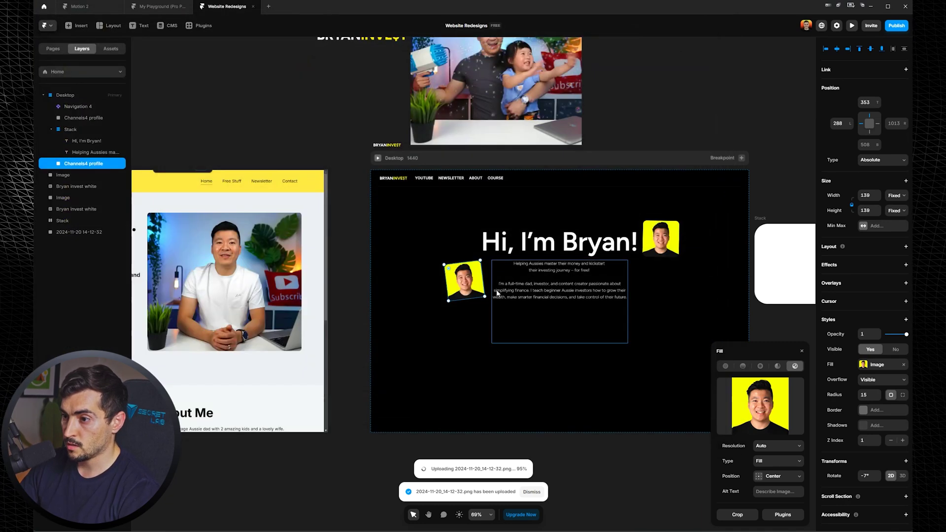
# Step: Delete the loose copy of the About Me photo from the canvas above the Desktop frame
pyautogui.click(583, 63)
pyautogui.click(562, 81)
pyautogui.press('Delete')
pyautogui.scroll(3, 647, 93)
pyautogui.scroll(-1, 604, 106)
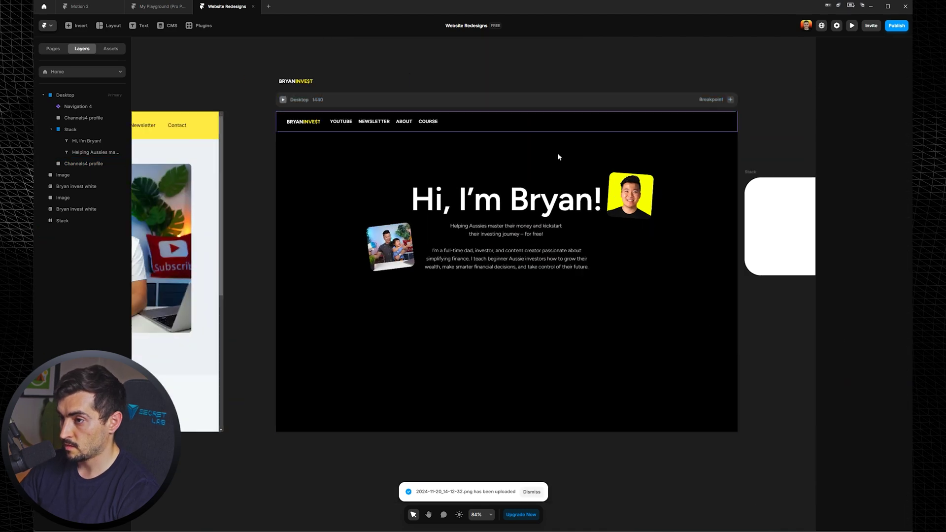
pyautogui.scroll(1, 478, 291)
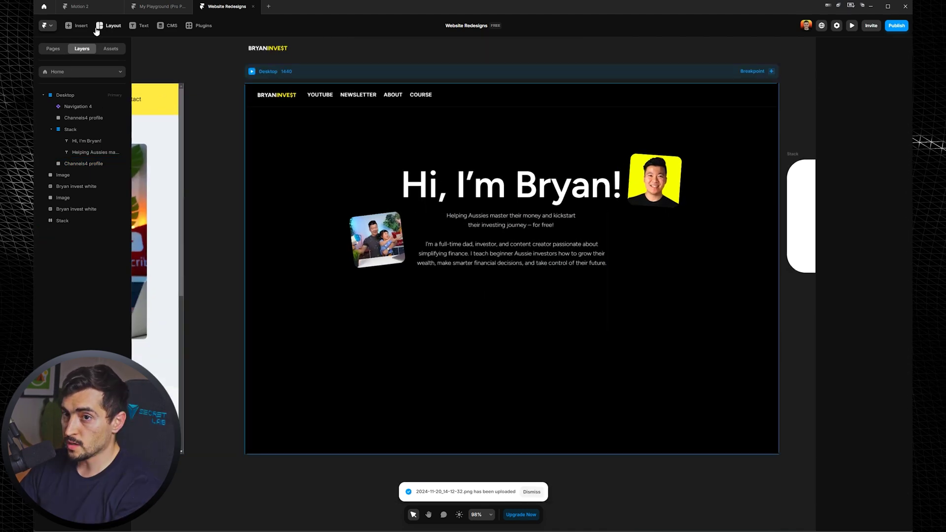
# Step: Search the insertable elements for "form" and add a Form Builder form below the intro paragraph in the hero stack
pyautogui.click(78, 26)
pyautogui.write('form')
pyautogui.moveTo(85, 108); pyautogui.dragTo(516, 274)
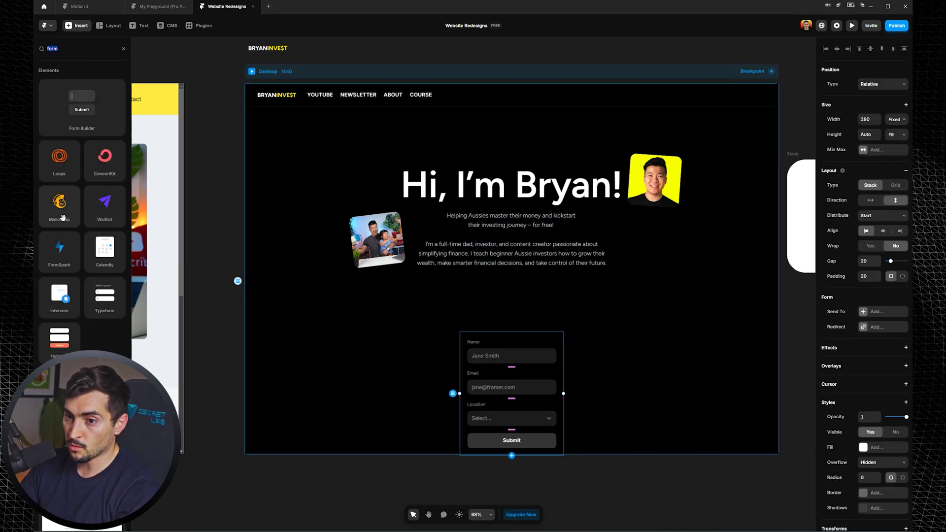
# Step: Add a Mailchimp signup component below the intro paragraph and delete the Form Builder form beneath it
pyautogui.moveTo(63, 211); pyautogui.dragTo(528, 305)
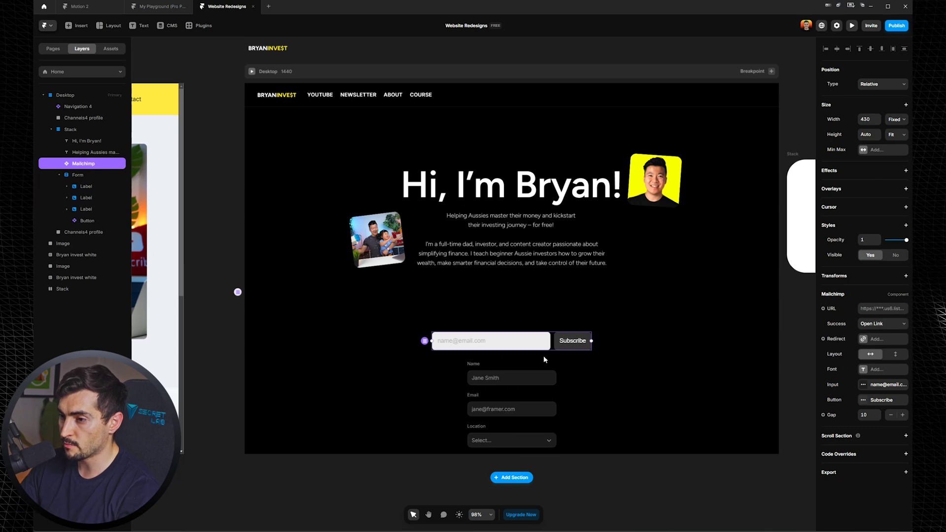
pyautogui.click(536, 384)
pyautogui.press('Delete')
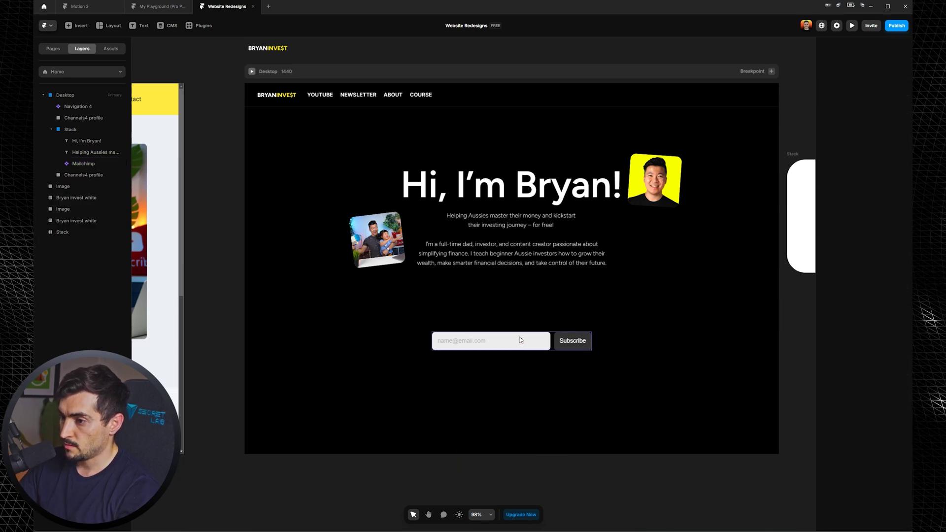
# Step: Reduce the empty space between the intro paragraph and the Mailchimp signup form in the hero stack
pyautogui.click(521, 340)
pyautogui.click(82, 164)
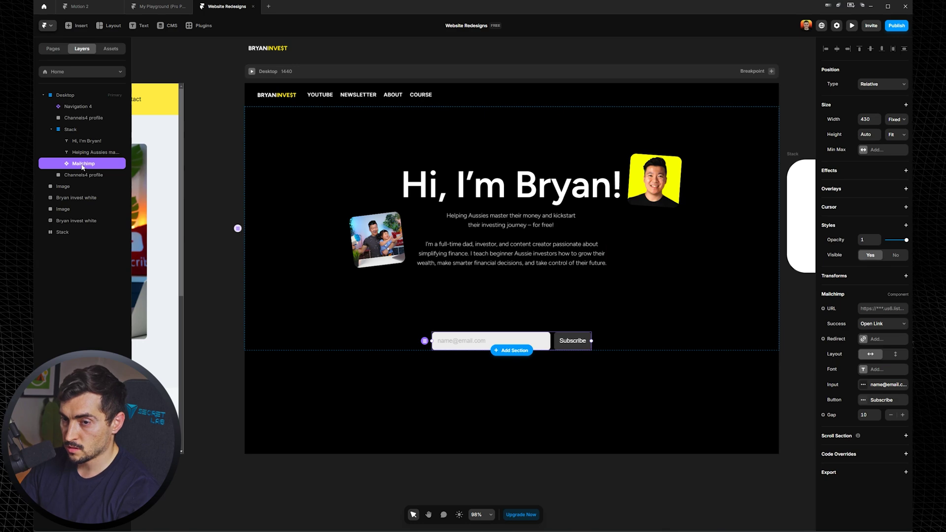
pyautogui.click(510, 315)
pyautogui.moveTo(512, 328); pyautogui.dragTo(517, 277)
# Step: Set the Mailchimp form's button label to "Get Free Newsletter", using the original site's call-to-action buttons as reference
pyautogui.click(158, 224)
pyautogui.moveTo(157, 224); pyautogui.dragTo(611, 224)
pyautogui.keyDown('ctrl'); pyautogui.scroll(-3, 611, 224); pyautogui.keyUp('ctrl')
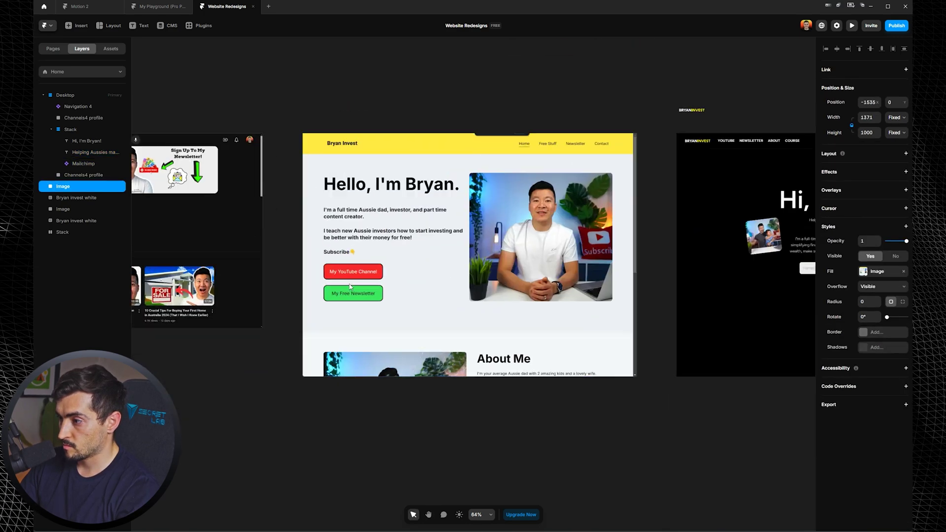
pyautogui.moveTo(740, 222); pyautogui.dragTo(374, 222)
pyautogui.keyDown('ctrl'); pyautogui.scroll(4, 444, 221); pyautogui.keyUp('ctrl')
pyautogui.click(567, 306)
pyautogui.click(883, 400)
pyautogui.click(779, 424)
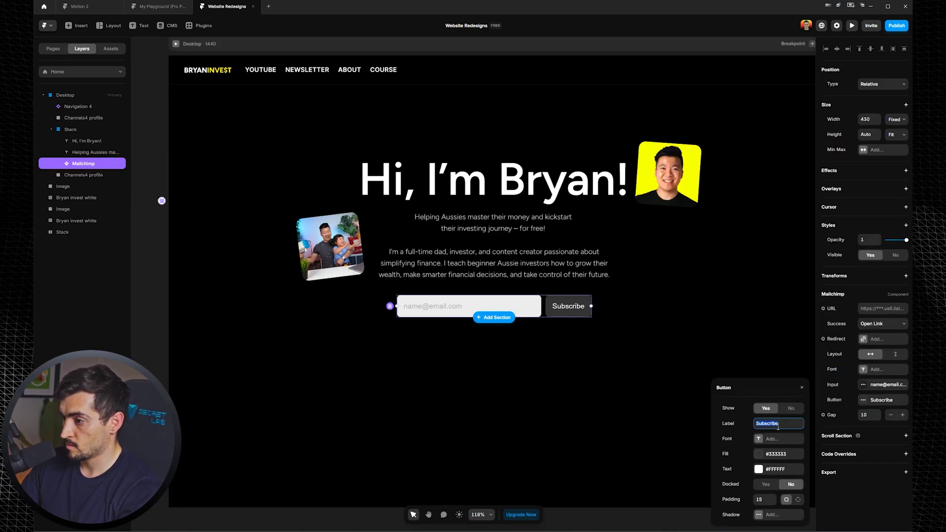
pyautogui.click(626, 349)
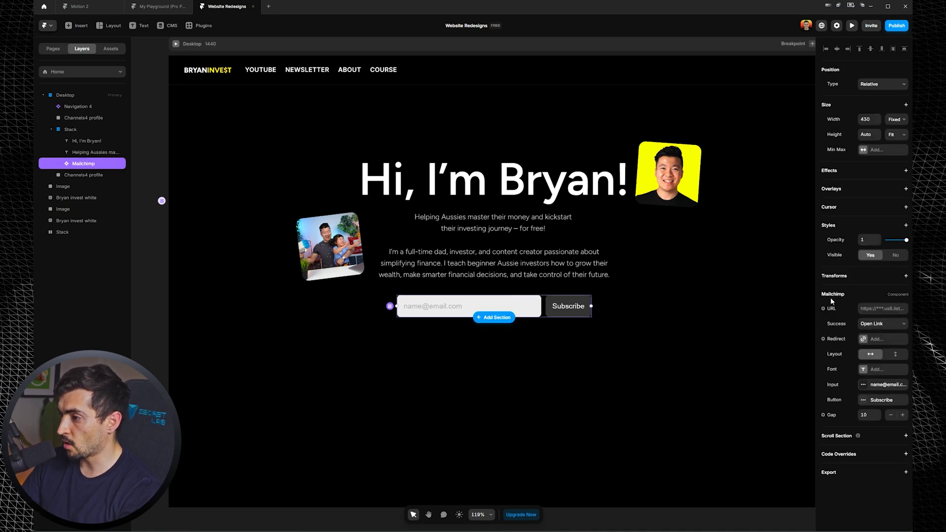
pyautogui.click(882, 401)
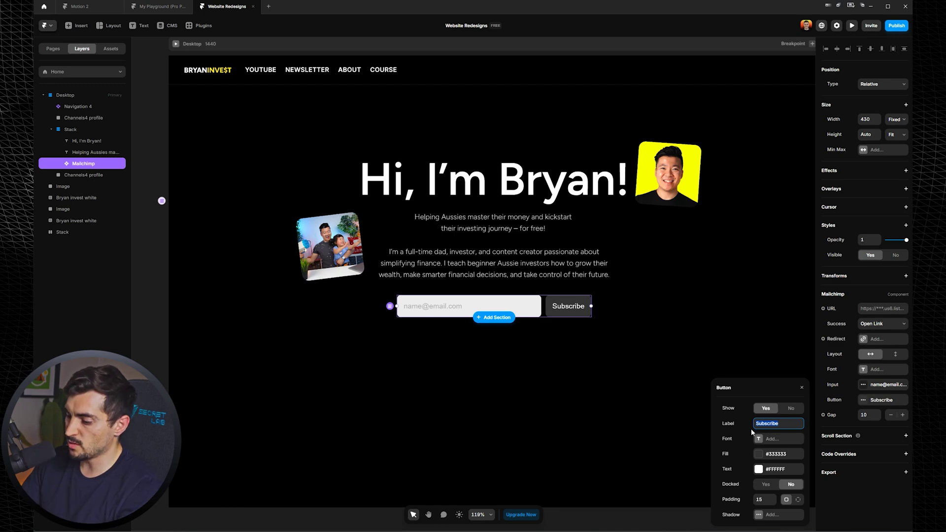
pyautogui.write('Get Free Newsletter')
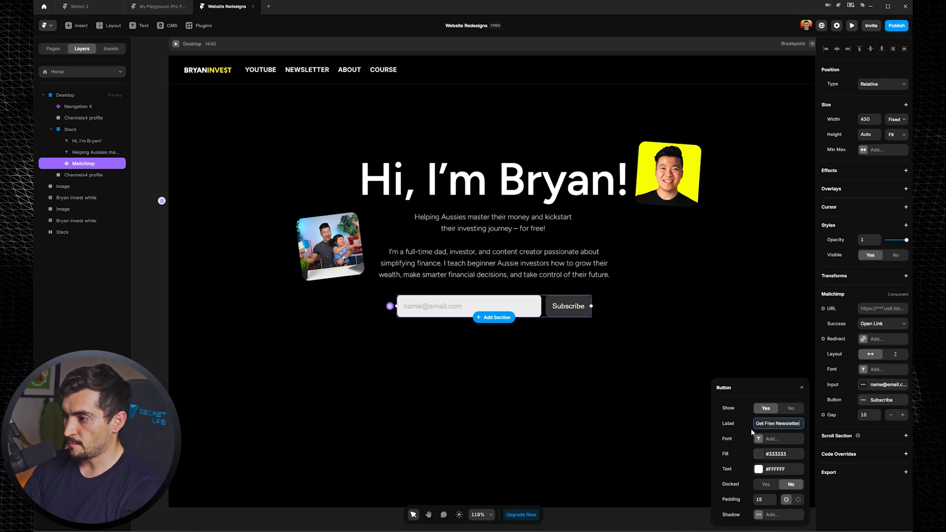
pyautogui.click(741, 350)
# Step: Widen the Mailchimp signup form to 555 and set its font to Figtree
pyautogui.click(462, 306)
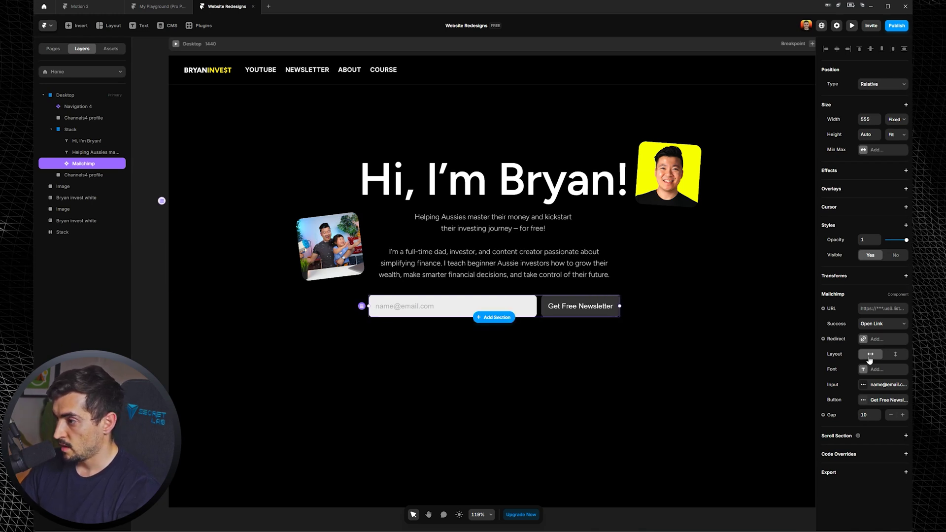
pyautogui.scroll(2, 600, 312)
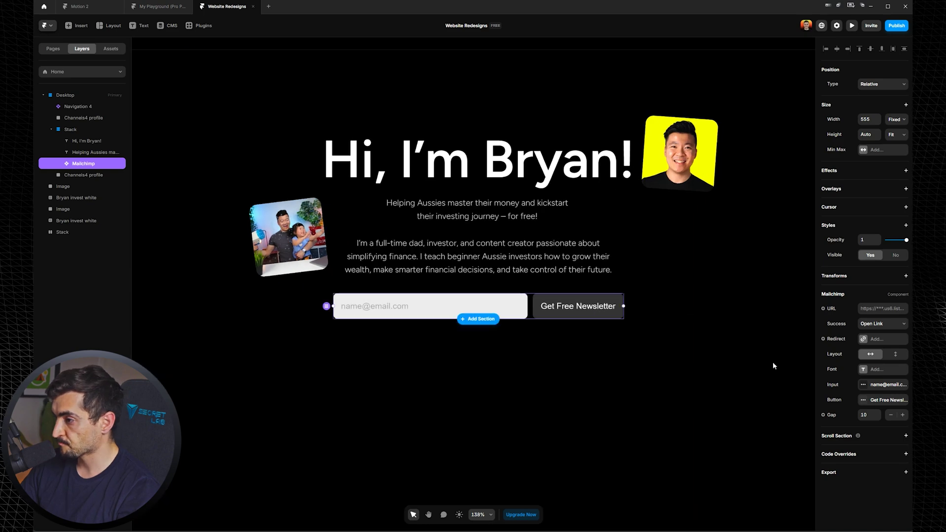
pyautogui.click(877, 369)
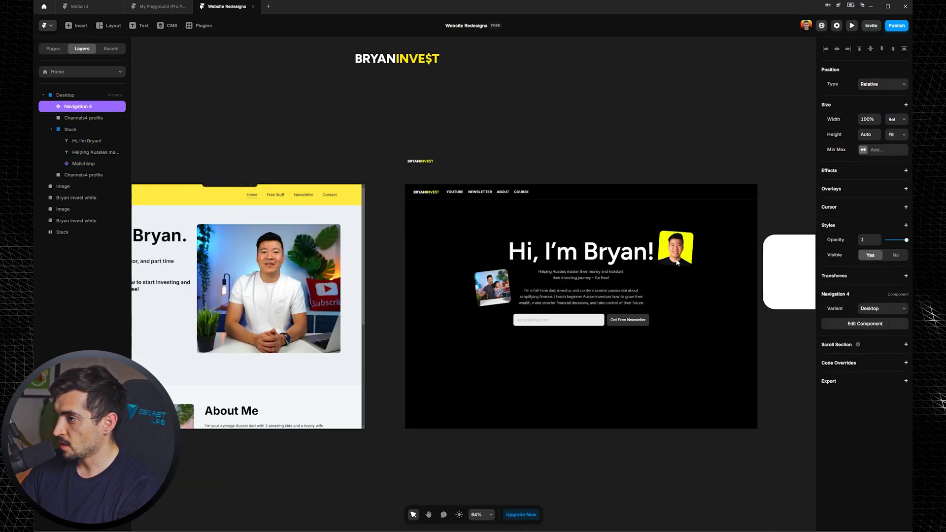
pyautogui.scroll(5, 523, 228)
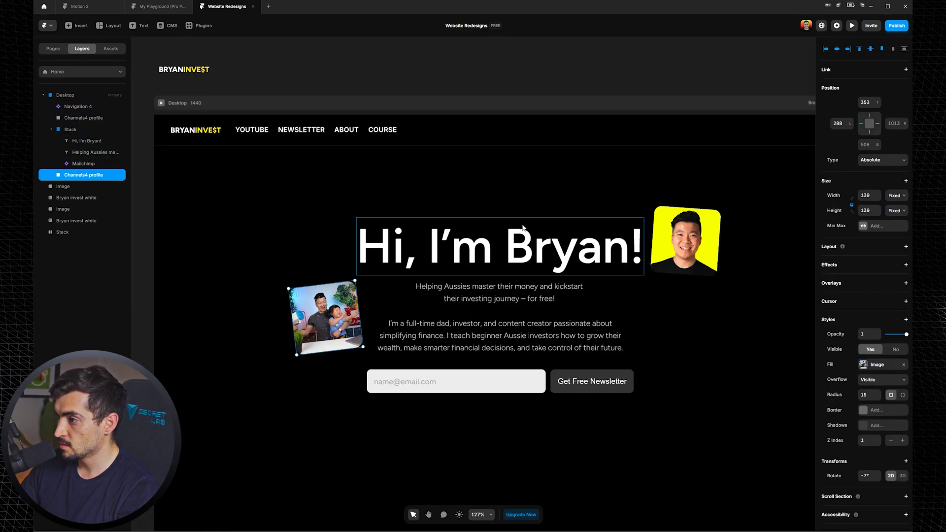
pyautogui.scroll(-2, 524, 228)
pyautogui.click(647, 108)
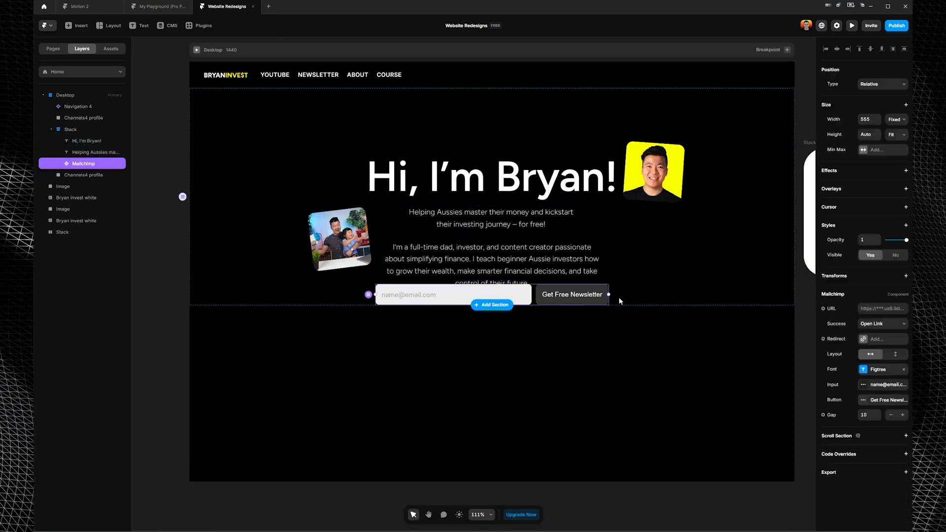
# Step: Wrap the intro paragraph and Mailchimp form in a nested stack inside the hero stack and increase the spacing between them
pyautogui.click(620, 301)
pyautogui.moveTo(497, 202)
pyautogui.mouseDown()
pyautogui.moveTo(500, 211)
pyautogui.moveTo(492, 203)
pyautogui.mouseUp()
pyautogui.click(95, 152)
pyautogui.keyDown('shift'); pyautogui.click(92, 163); pyautogui.keyUp('shift')
pyautogui.hotkey('ctrl', 'alt', 'Return')
pyautogui.click(78, 164)
pyautogui.moveTo(497, 288); pyautogui.dragTo(497, 303)
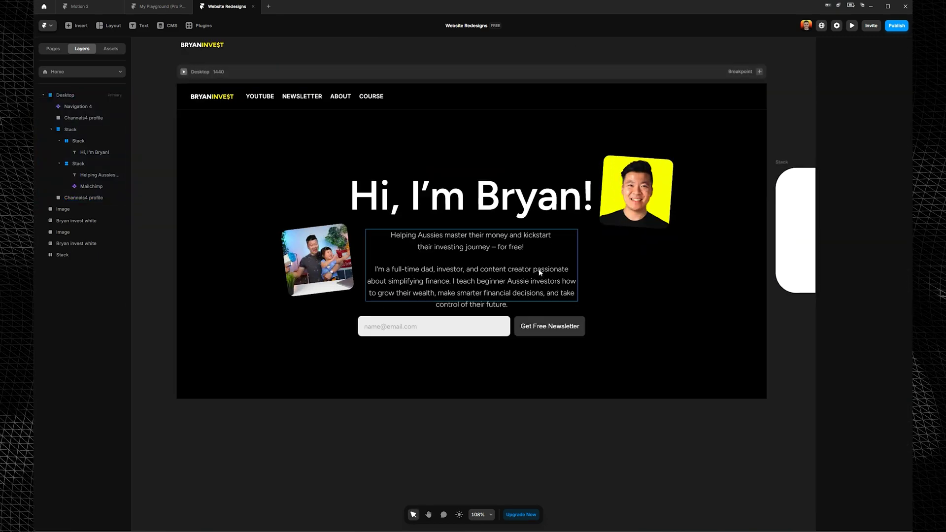
# Step: Widen the intro paragraph's text box to about 600 and move the two tilted photos outward from the text
pyautogui.click(541, 273)
pyautogui.moveTo(578, 266); pyautogui.dragTo(590, 266)
pyautogui.moveTo(318, 260); pyautogui.dragTo(306, 257)
pyautogui.moveTo(637, 192); pyautogui.dragTo(643, 196)
pyautogui.scroll(2, 353, 143)
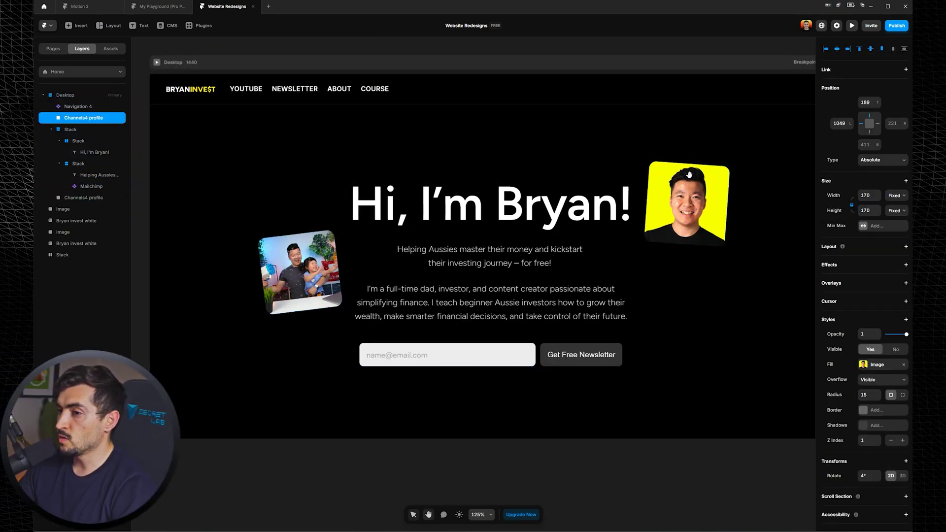
pyautogui.scroll(-4, 602, 160)
pyautogui.scroll(5, 600, 162)
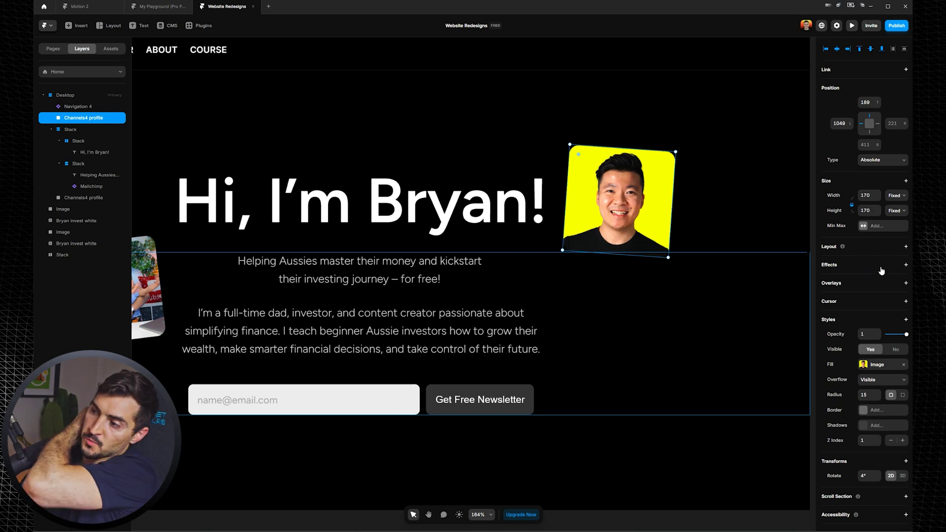
# Step: Add a Hover effect to the yellow-background portrait with scale 2.3 and rotation 2
pyautogui.click(906, 265)
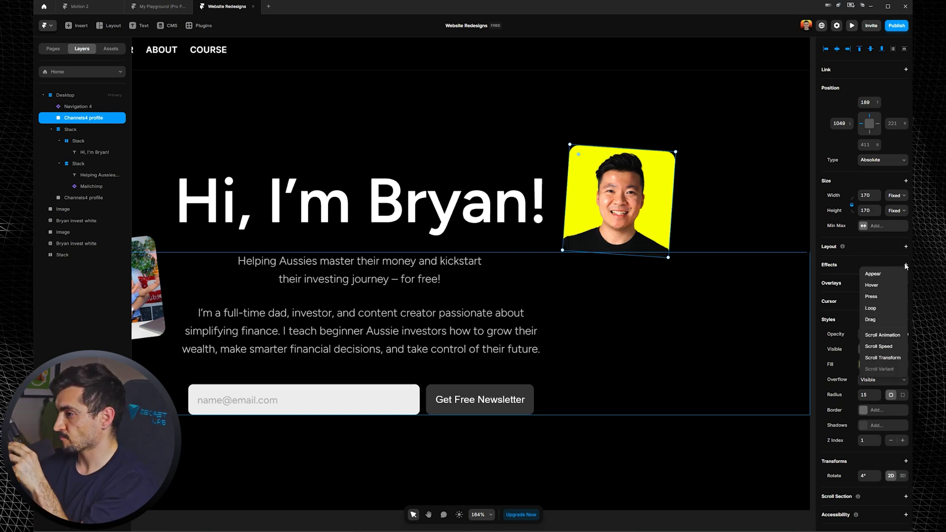
pyautogui.click(873, 284)
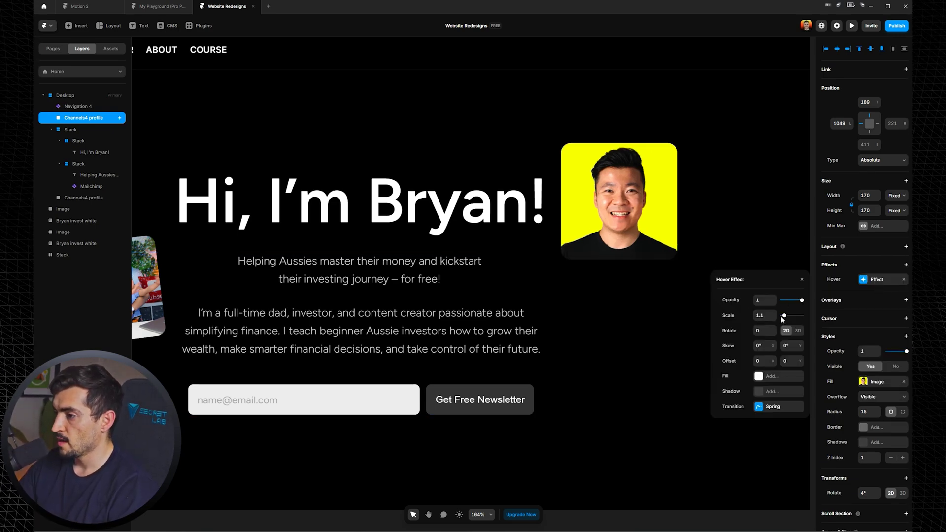
pyautogui.moveTo(784, 319); pyautogui.dragTo(790, 320)
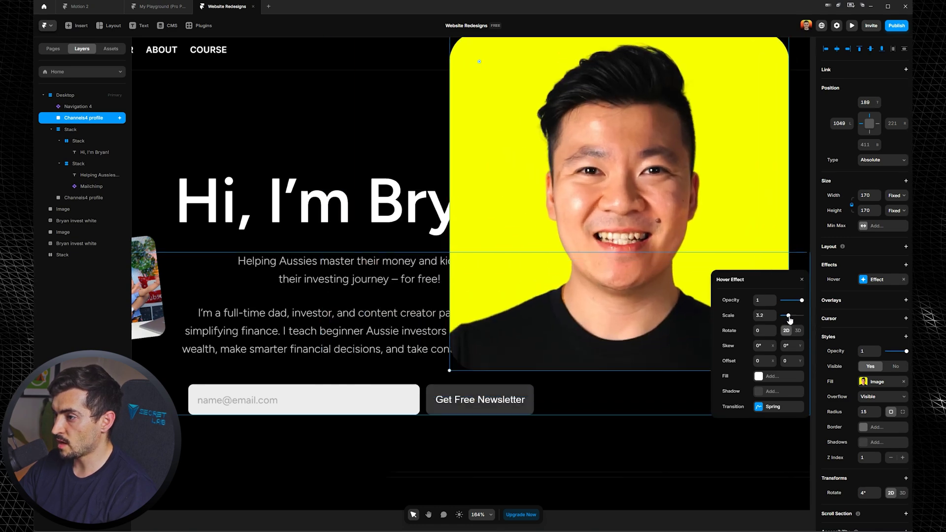
pyautogui.click(772, 333)
pyautogui.click(773, 329)
pyautogui.click(772, 328)
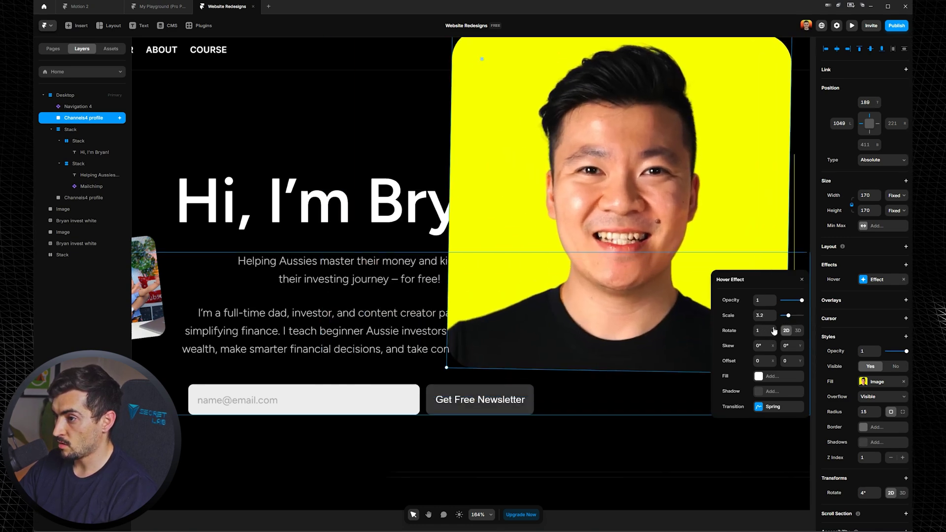
pyautogui.click(773, 328)
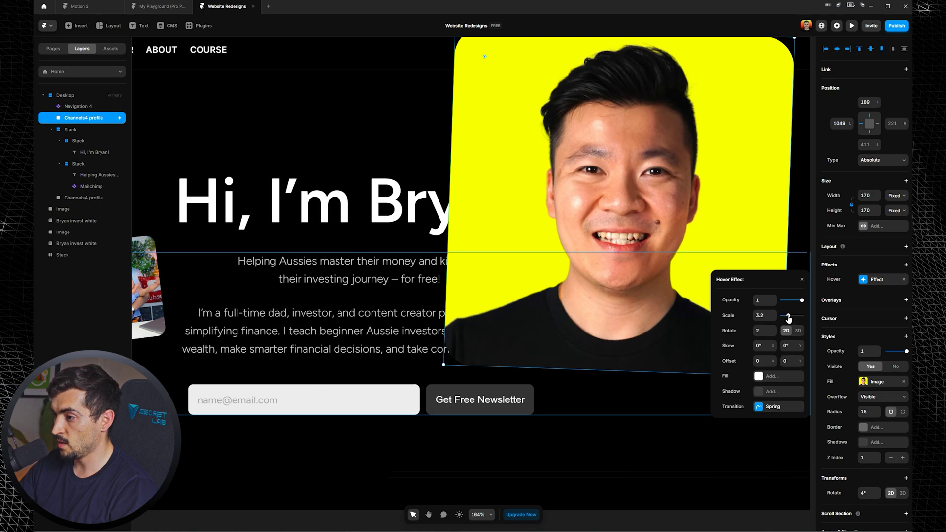
pyautogui.moveTo(789, 315); pyautogui.dragTo(787, 316)
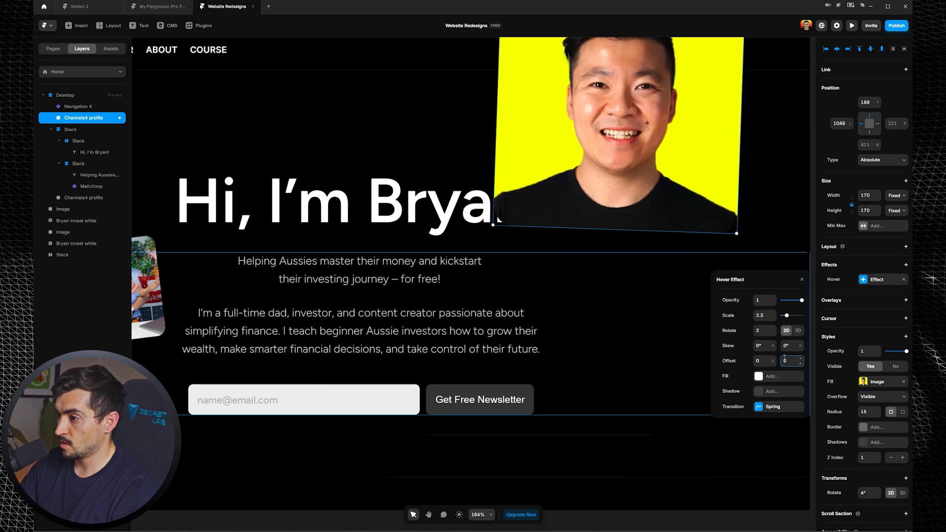
# Step: Add a black outside box shadow with Y 2, blur 4 and spread 2 to the hover effect, and preview the page
pyautogui.click(764, 362)
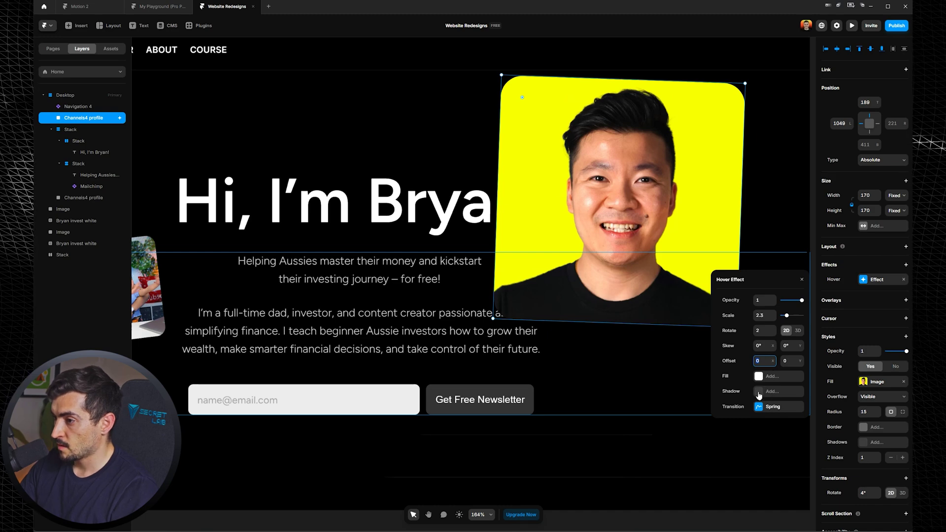
pyautogui.click(762, 393)
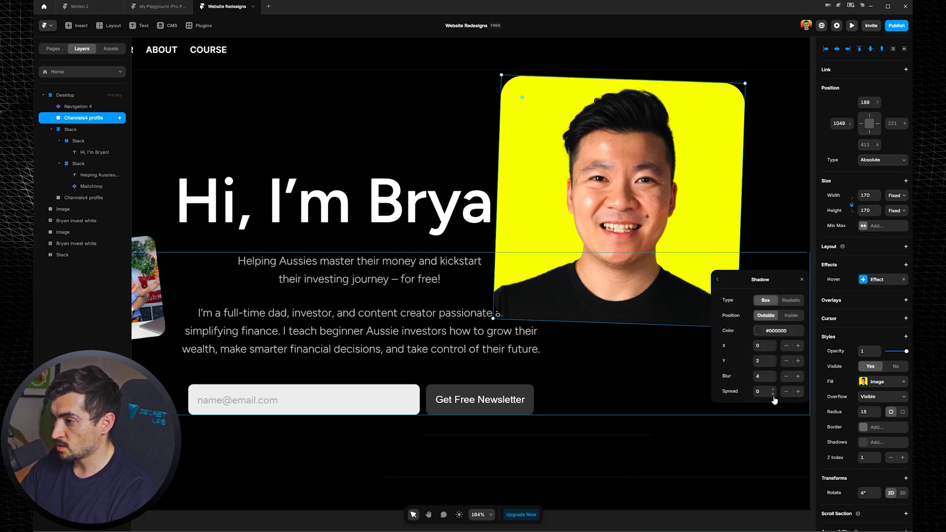
pyautogui.click(771, 330)
pyautogui.click(720, 281)
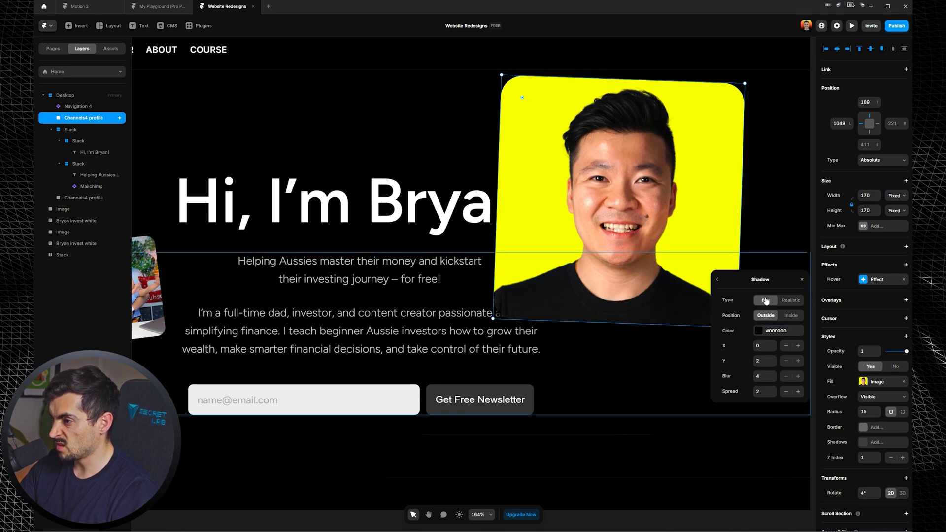
pyautogui.click(718, 280)
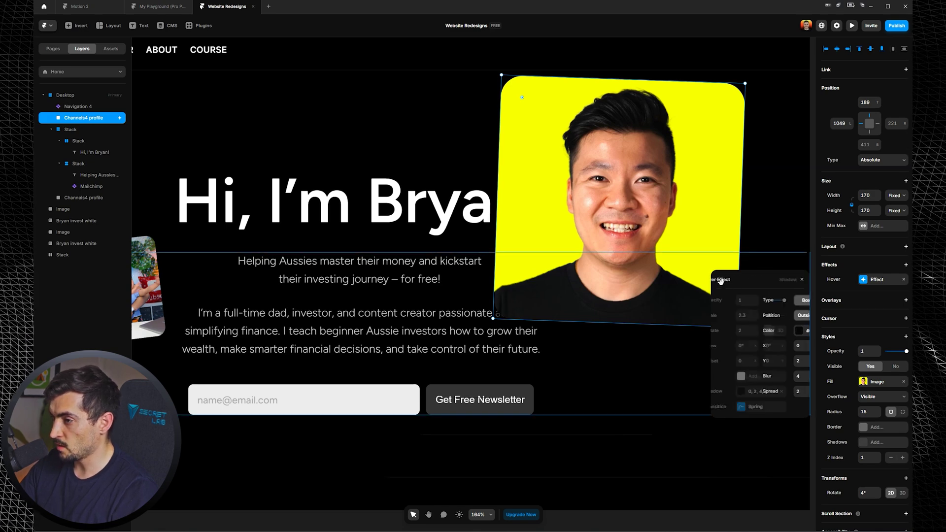
pyautogui.click(853, 27)
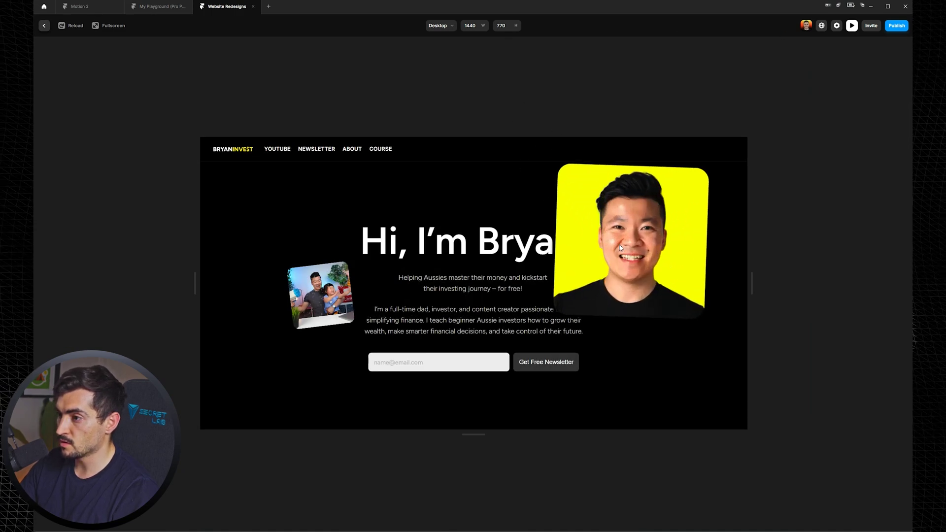
pyautogui.press('Escape')
# Step: Copy the portrait's hover effect, paste only the effects onto the tilted family photo, and preview the page
pyautogui.rightClick(652, 208)
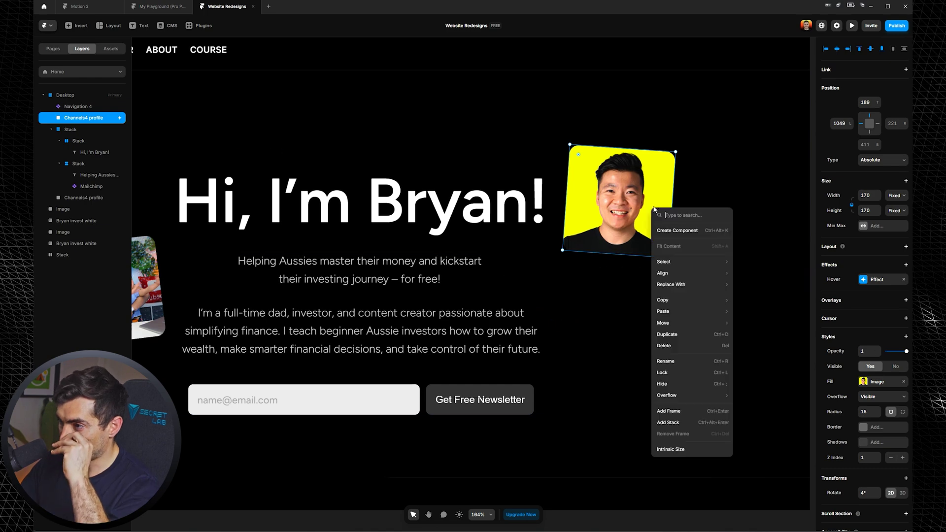
pyautogui.moveTo(682, 302)
pyautogui.click(760, 392)
pyautogui.moveTo(412, 168); pyautogui.dragTo(661, 119)
pyautogui.rightClick(393, 255)
pyautogui.moveTo(424, 360)
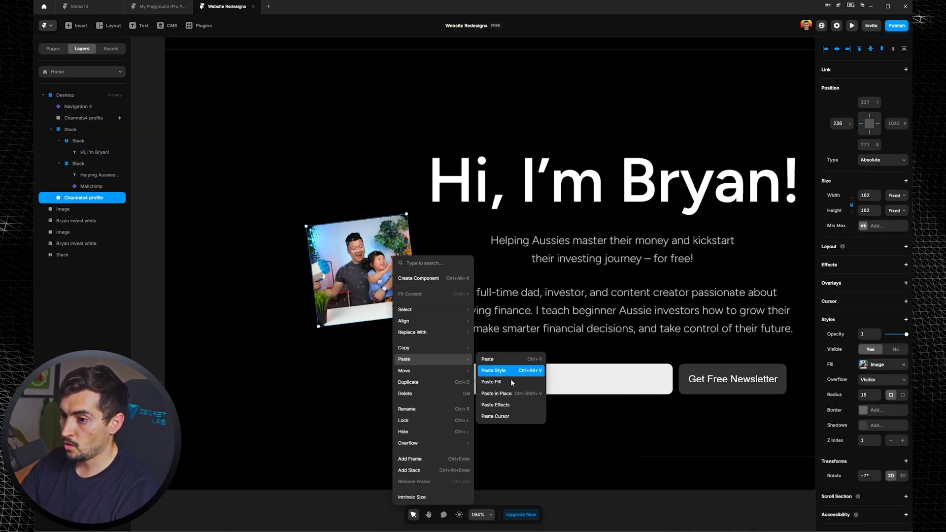
pyautogui.click(511, 405)
pyautogui.click(852, 26)
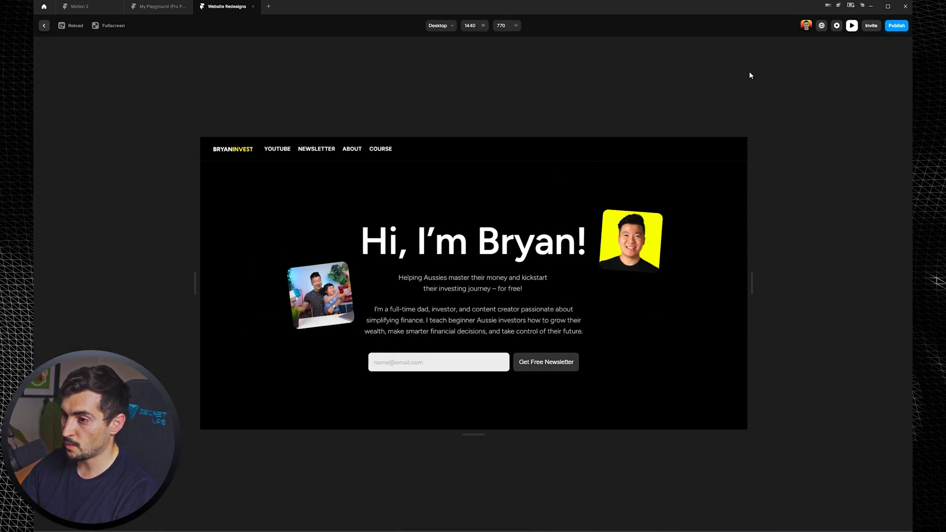
pyautogui.click(852, 26)
# Step: Compare the redesigned hero section with the original home page's greeting, text and call-to-action buttons
pyautogui.scroll(5, 546, 274)
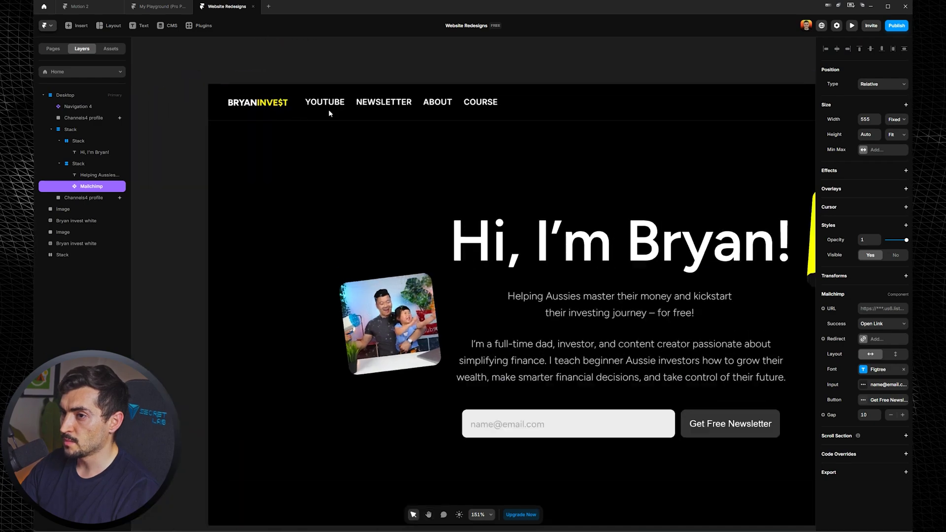
pyautogui.moveTo(545, 274); pyautogui.dragTo(454, 207)
pyautogui.scroll(-2, 487, 271)
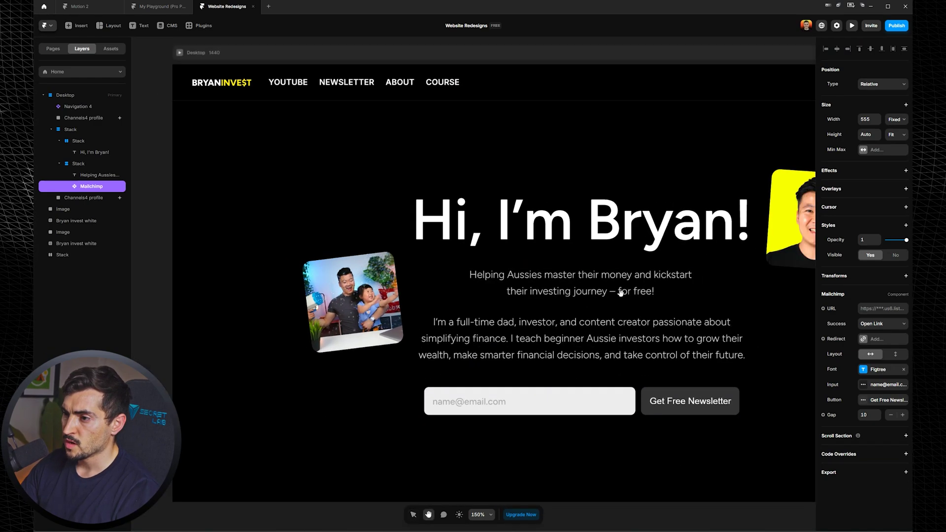
pyautogui.moveTo(619, 291); pyautogui.dragTo(449, 252)
pyautogui.scroll(2, 590, 283)
pyautogui.scroll(-5, 611, 273)
pyautogui.hscroll(-5, 592, 273)
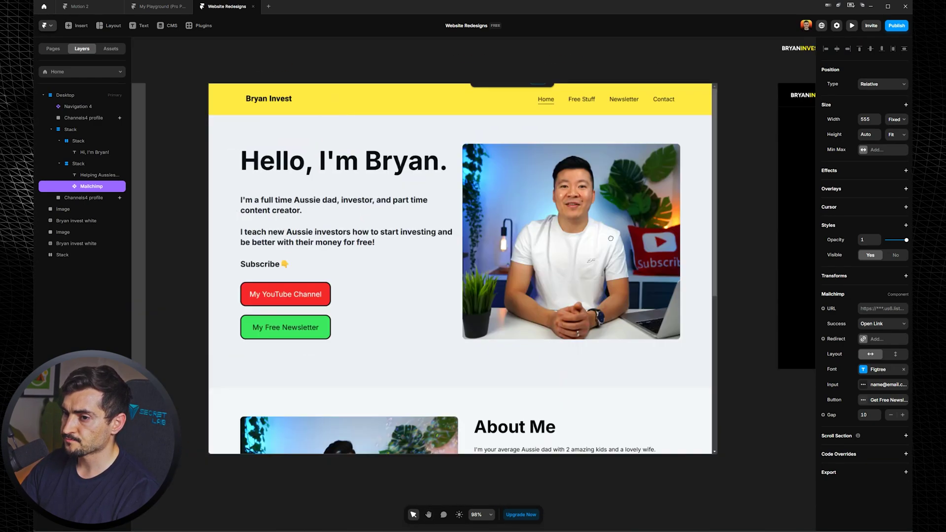
pyautogui.hscroll(5, 567, 274)
pyautogui.scroll(2, 537, 274)
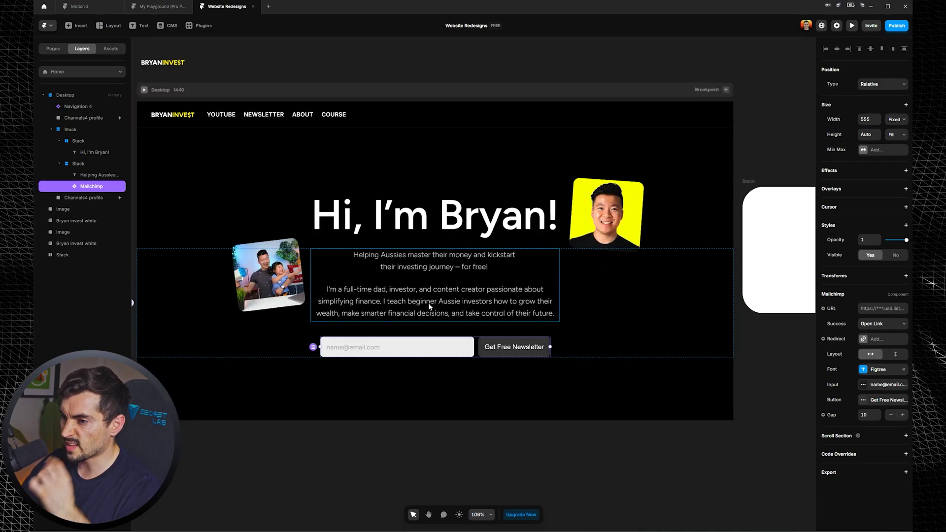
# Step: Replace "of their future." at the end of the intro paragraph with "on Youtube."
pyautogui.scroll(5, 374, 303)
pyautogui.doubleClick(364, 281)
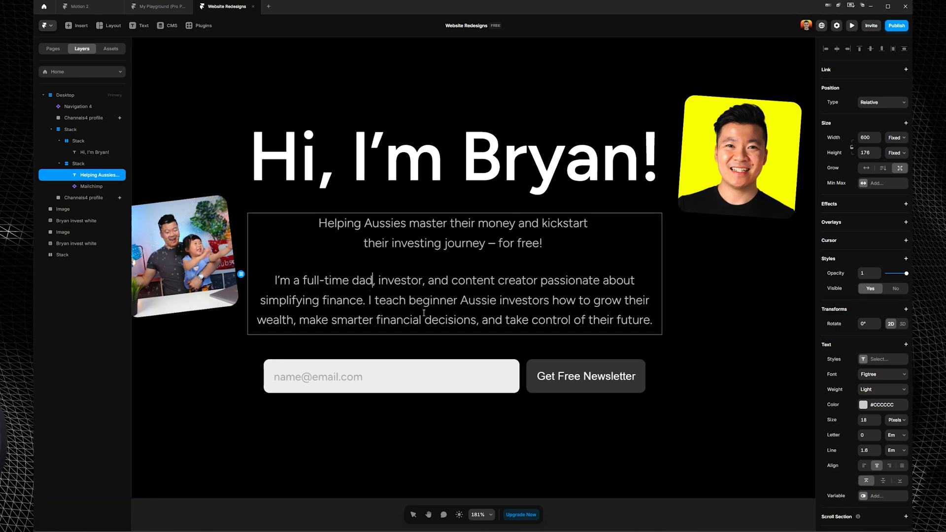
pyautogui.moveTo(573, 320); pyautogui.dragTo(597, 321)
pyautogui.press('BackSpace')
pyautogui.write('on Youtube.')
# Step: Make the word "Youtube." in the intro paragraph bold and colour it red #E31010
pyautogui.click(882, 389)
pyautogui.click(875, 475)
pyautogui.click(864, 406)
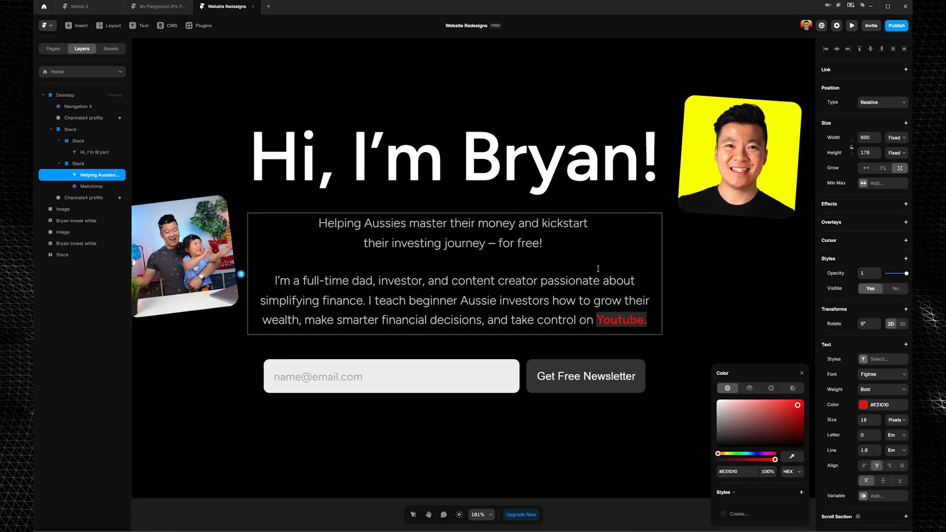
pyautogui.scroll(3, 644, 319)
pyautogui.click(609, 320)
pyautogui.click(94, 174)
pyautogui.scroll(2, 640, 310)
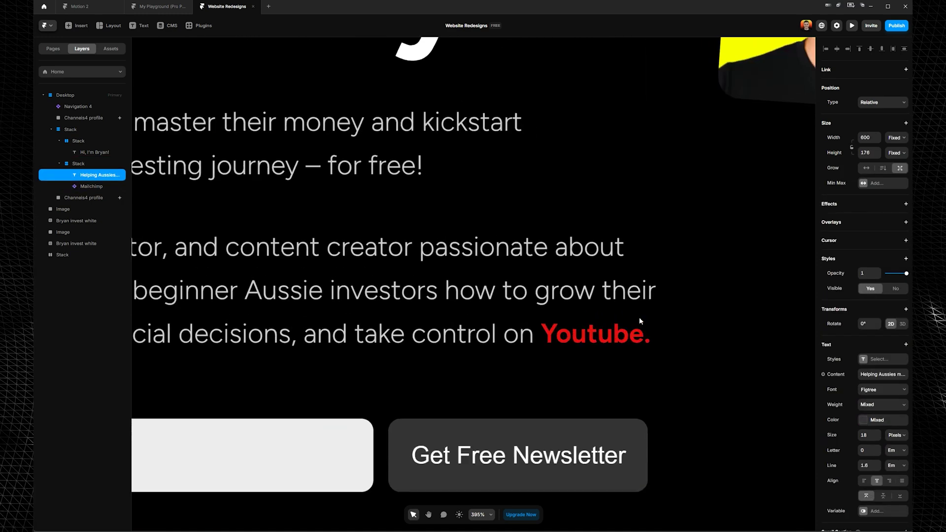
# Step: Link the word "Youtube." in the intro paragraph to the YouTube web address taken from the browser
pyautogui.doubleClick(637, 322)
pyautogui.scroll(-8, 610, 270)
pyautogui.click(611, 102)
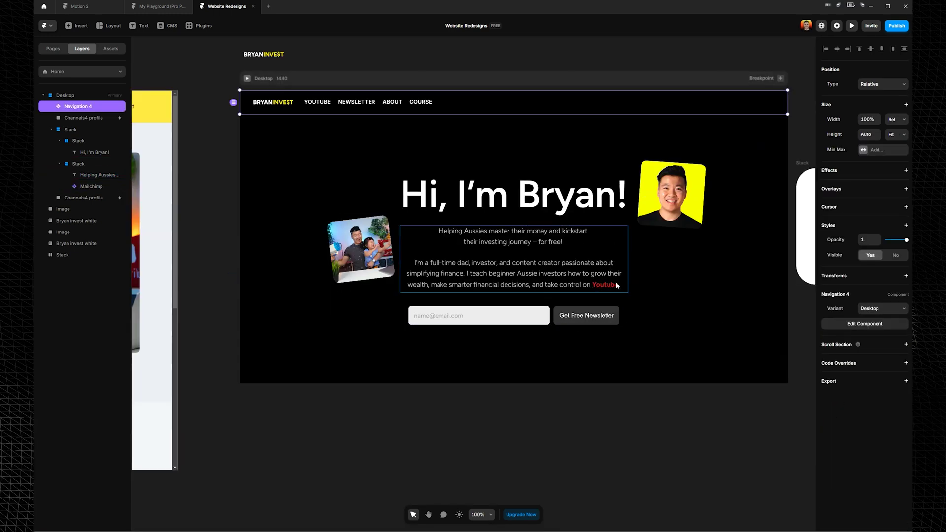
pyautogui.click(702, 371)
pyautogui.moveTo(703, 369); pyautogui.dragTo(677, 405)
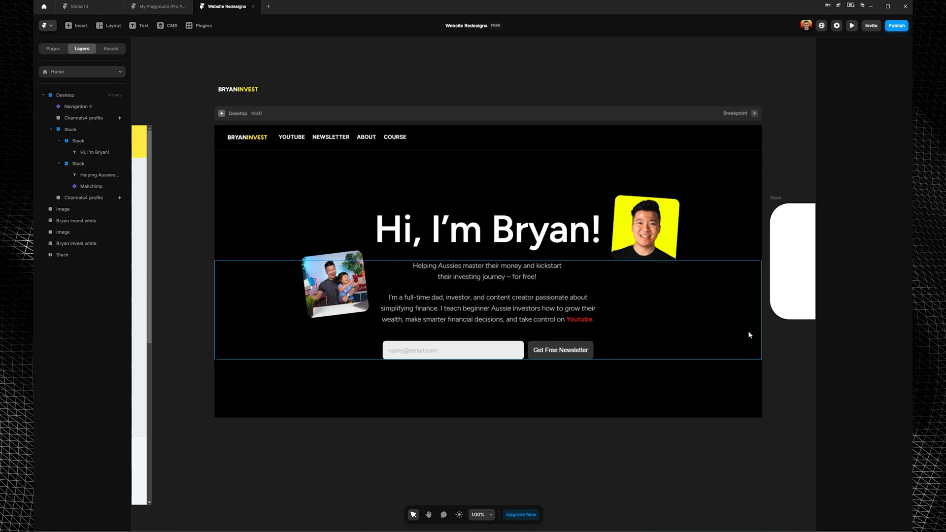
pyautogui.doubleClick(570, 319)
pyautogui.hotkey('ctrl', 'k')
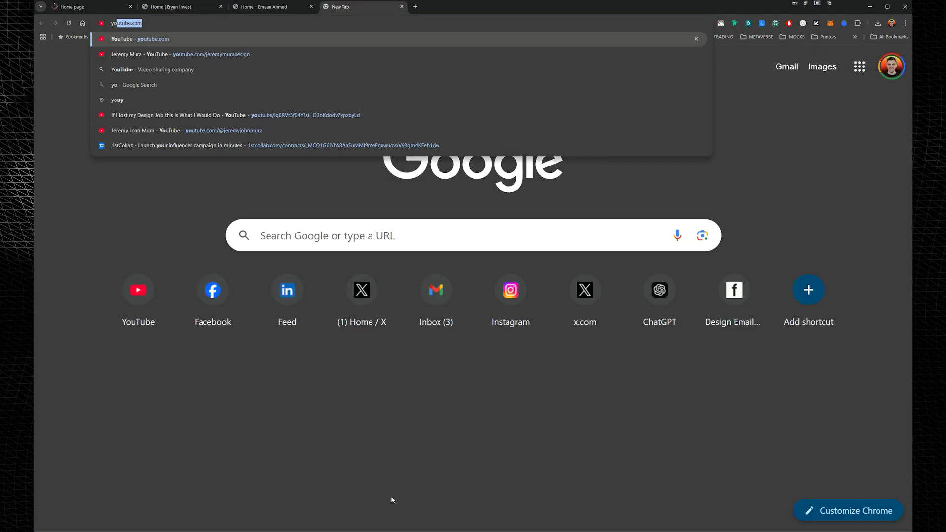
pyautogui.press('Return')
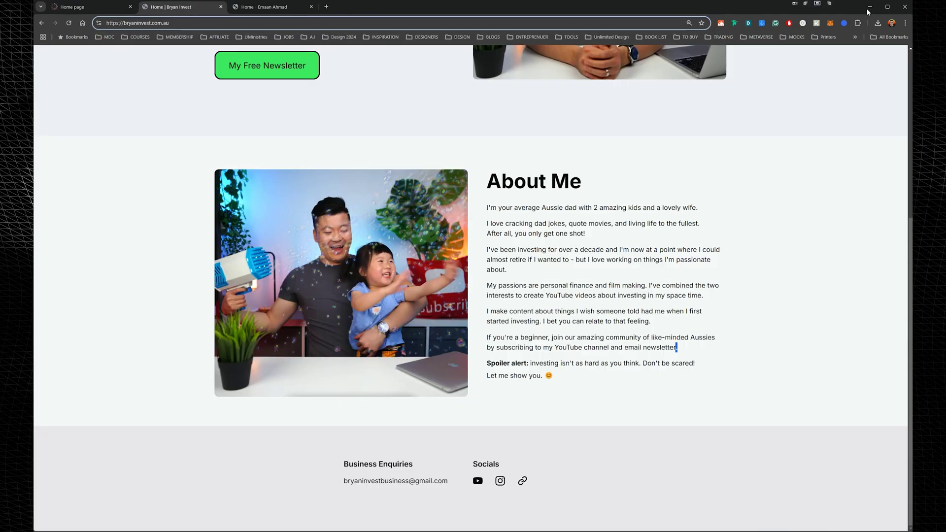
pyautogui.click(868, 10)
pyautogui.press('Return')
# Step: Set the link style colour of "Youtube." to red #FF0000 and preview the page
pyautogui.click(872, 116)
pyautogui.click(869, 117)
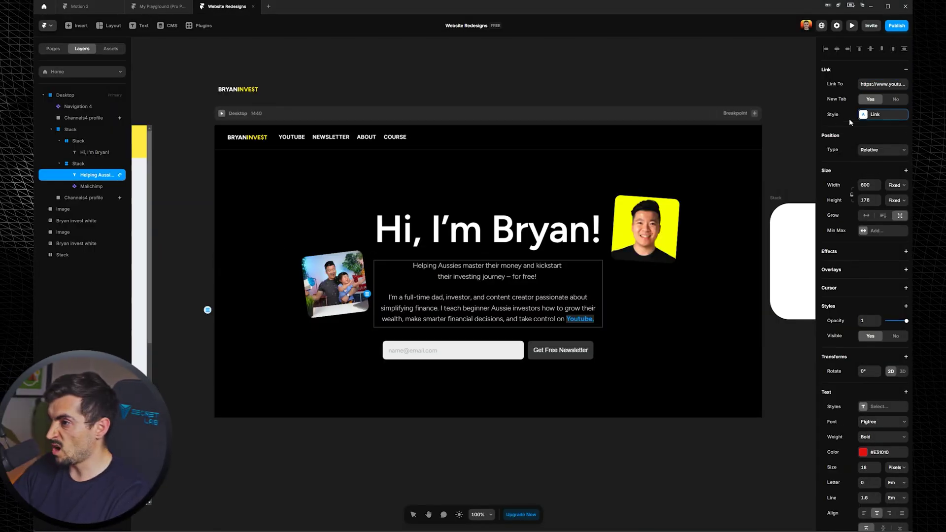
pyautogui.click(866, 116)
pyautogui.click(799, 170)
pyautogui.click(765, 148)
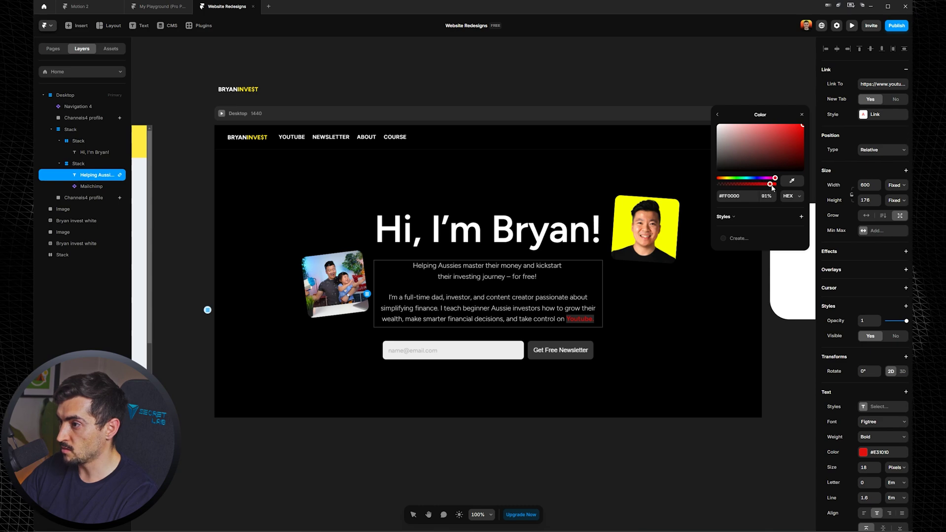
pyautogui.click(732, 72)
pyautogui.scroll(2, 578, 319)
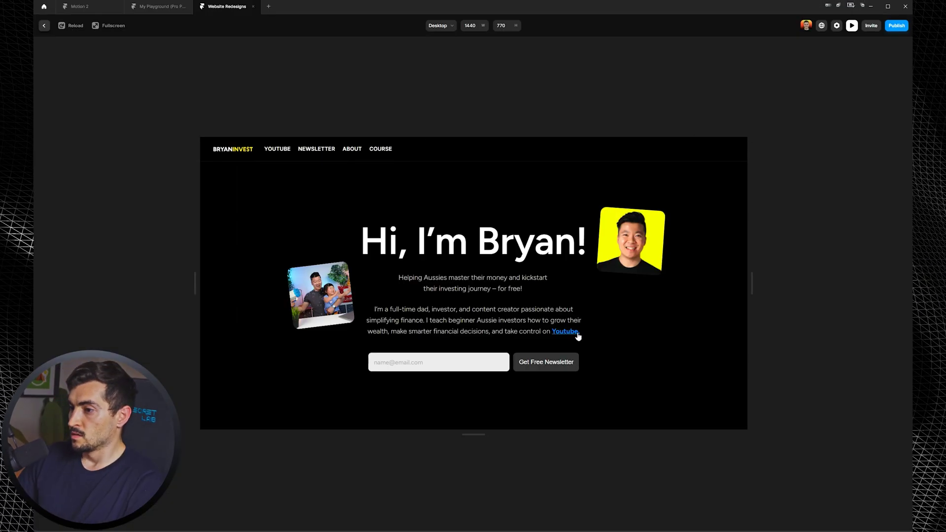
pyautogui.press('Escape')
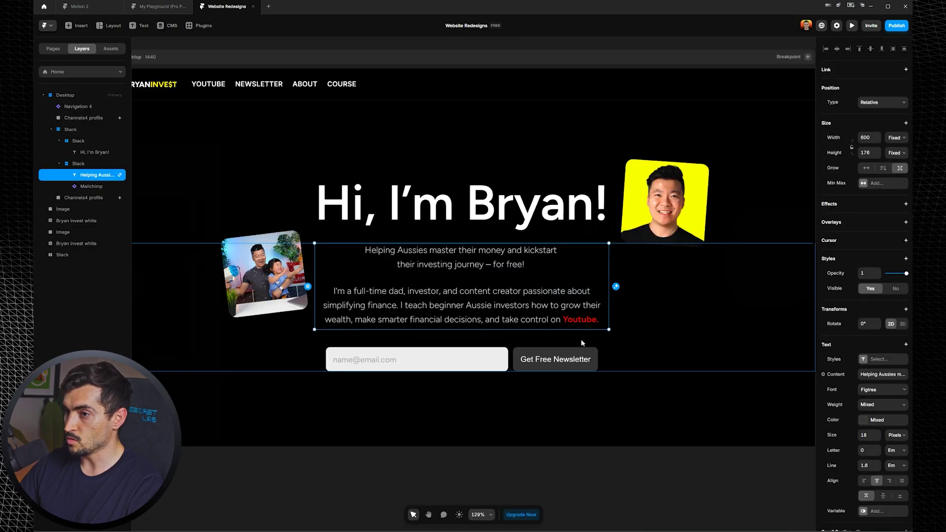
pyautogui.scroll(-3, 589, 278)
pyautogui.moveTo(693, 107); pyautogui.dragTo(647, 116)
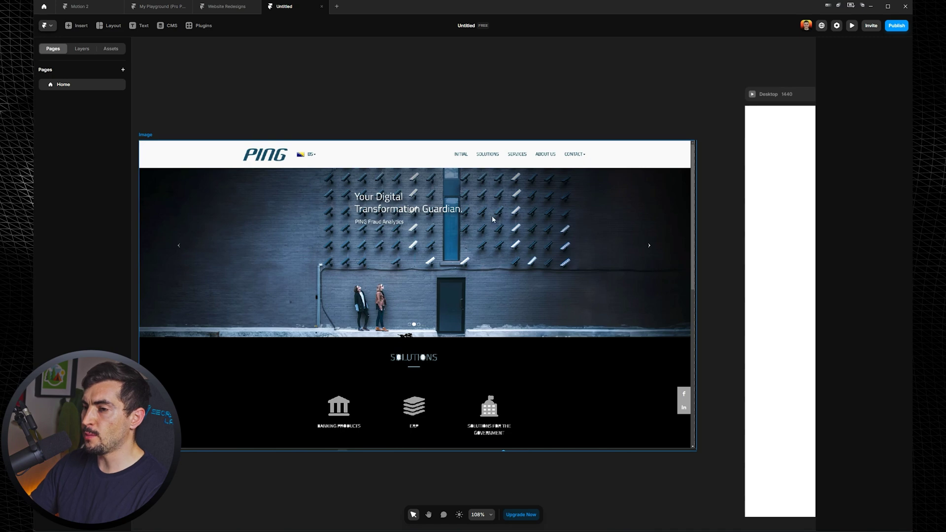
# Step: In the untitled PING project, insert the second light ready-made navigation bar at the top of the Desktop page
pyautogui.scroll(-5, 493, 219)
pyautogui.moveTo(517, 178); pyautogui.dragTo(492, 184)
pyautogui.scroll(5, 481, 258)
pyautogui.scroll(-4, 561, 207)
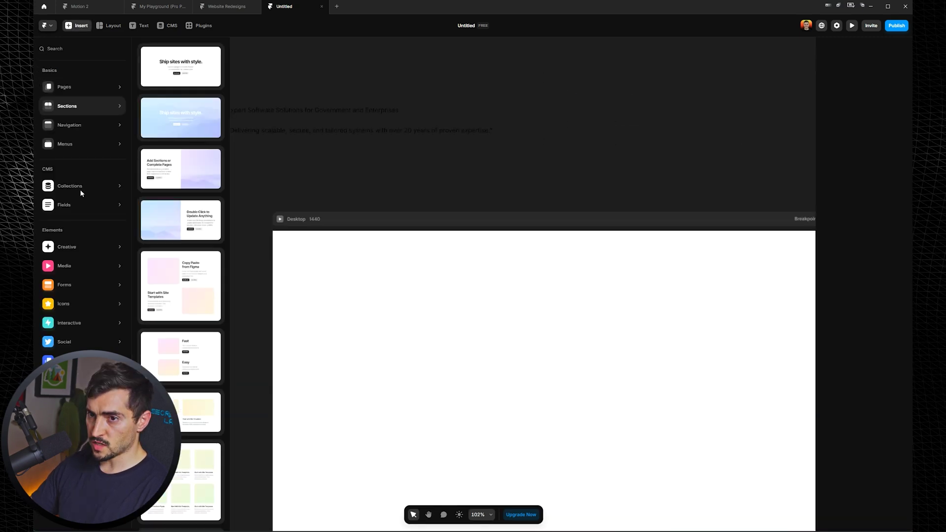
pyautogui.moveTo(81, 131)
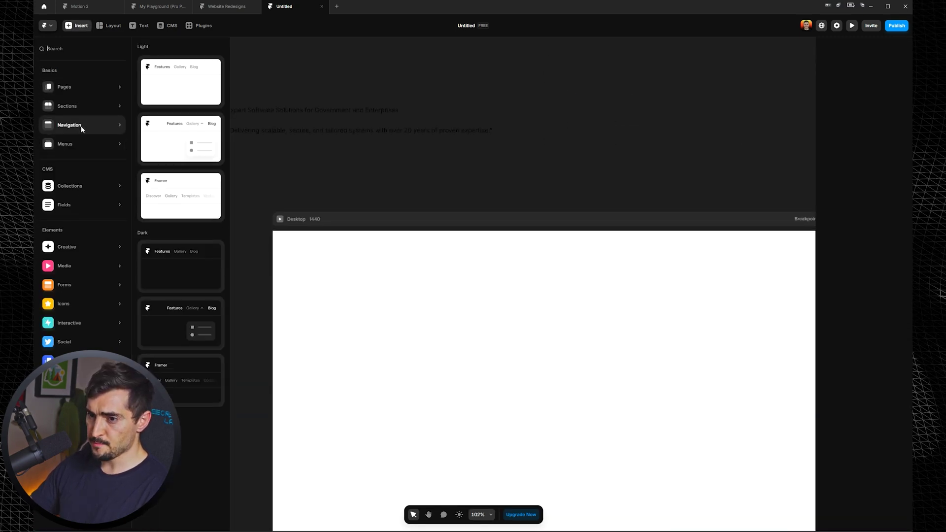
pyautogui.moveTo(192, 151); pyautogui.dragTo(563, 253)
pyautogui.moveTo(661, 202); pyautogui.dragTo(579, 184)
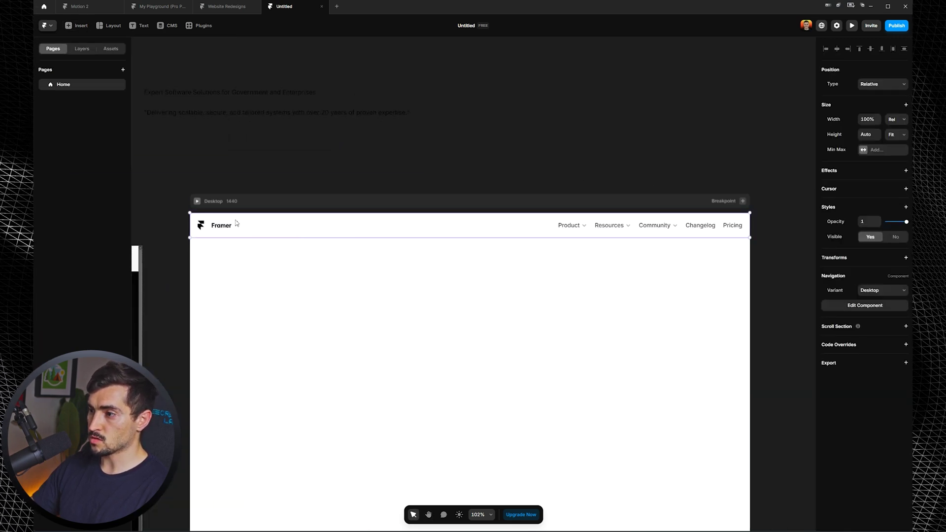
# Step: Replace the Framer icon and wordmark in the navigation component with the PING logo, scaled down
pyautogui.click(82, 49)
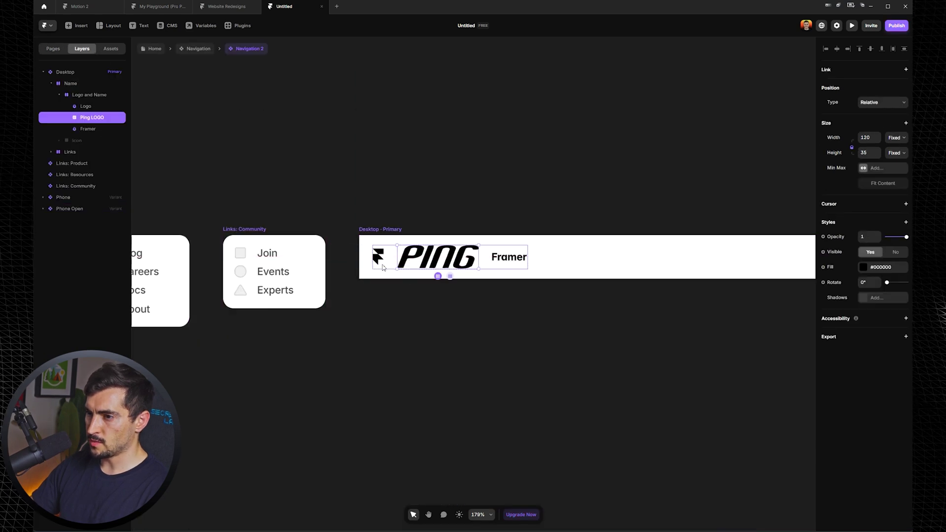
pyautogui.click(382, 262)
pyautogui.press('Delete')
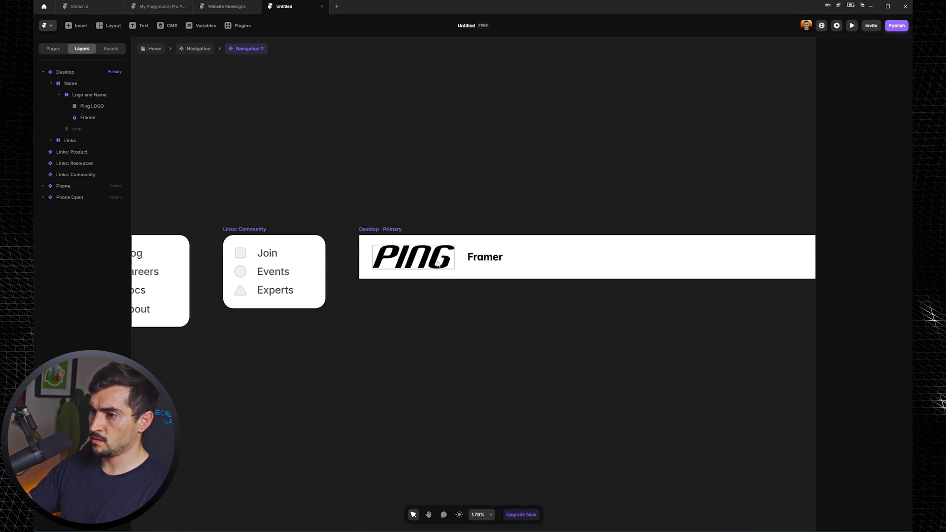
pyautogui.click(424, 259)
pyautogui.moveTo(454, 269); pyautogui.dragTo(444, 264)
pyautogui.click(444, 265)
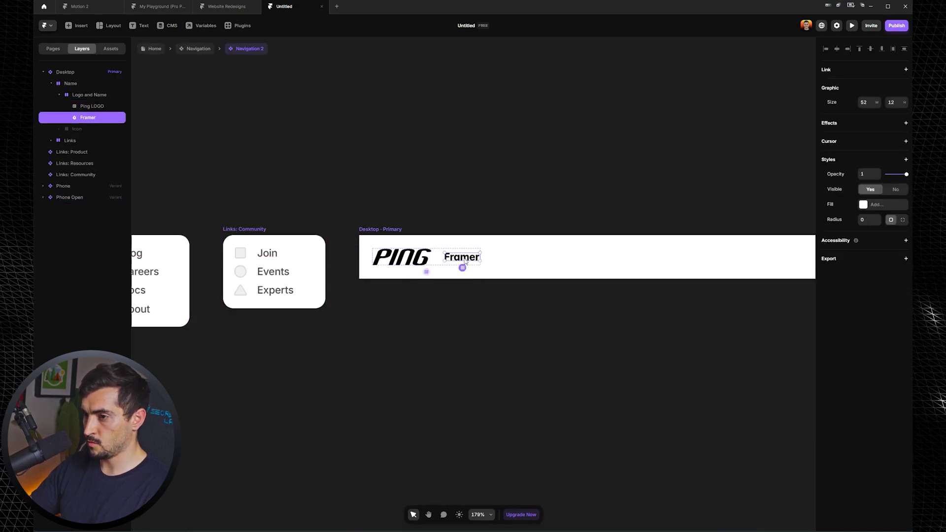
pyautogui.scroll(2, 404, 237)
pyautogui.scroll(-3, 537, 186)
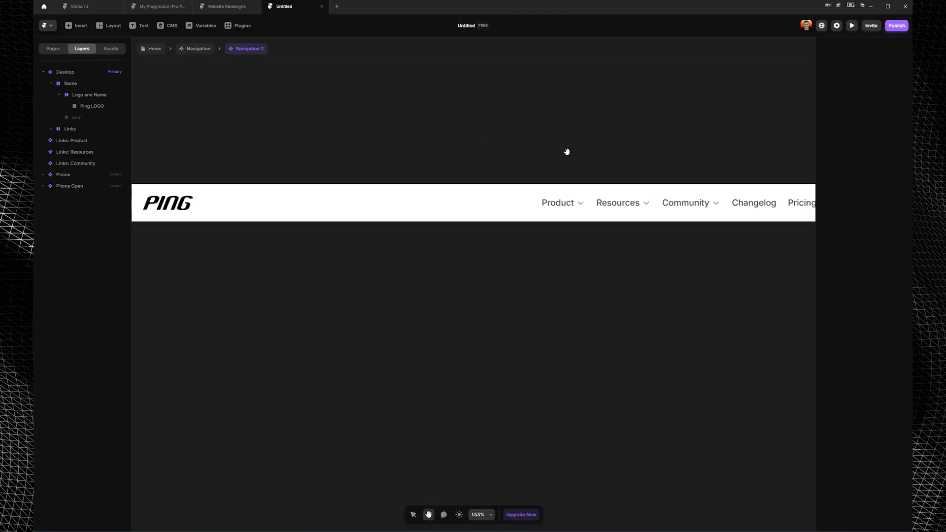
# Step: Delete the Community and Changelog links from the navigation bar and return to the Home page
pyautogui.click(750, 212)
pyautogui.press('Delete')
pyautogui.click(735, 202)
pyautogui.press('Delete')
pyautogui.scroll(-2, 732, 173)
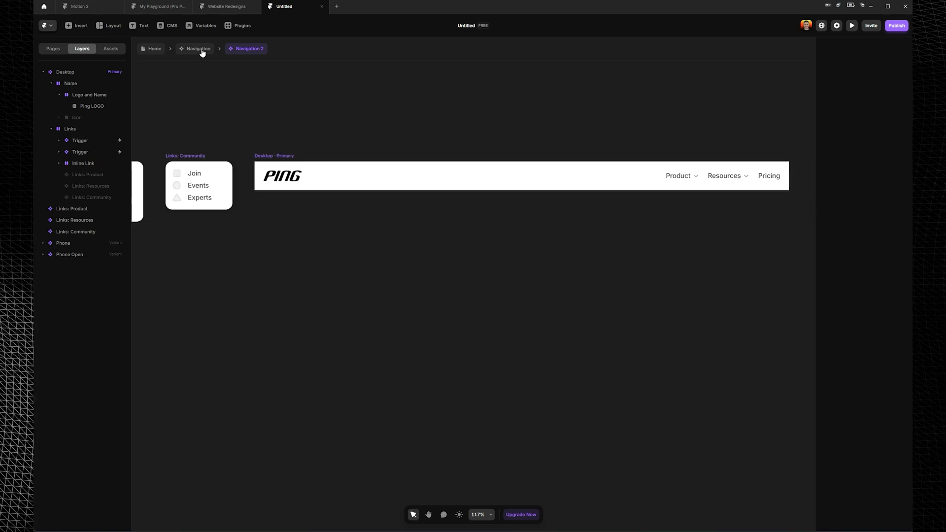
pyautogui.click(152, 49)
pyautogui.scroll(-2, 478, 156)
# Step: Reopen the navigation component and change the border colour of its Desktop variant to a more visible grey
pyautogui.click(478, 156)
pyautogui.click(419, 162)
pyautogui.moveTo(419, 162)
pyautogui.mouseDown()
pyautogui.moveTo(454, 164)
pyautogui.moveTo(410, 170)
pyautogui.mouseUp()
pyautogui.scroll(2, 414, 184)
pyautogui.doubleClick(420, 200)
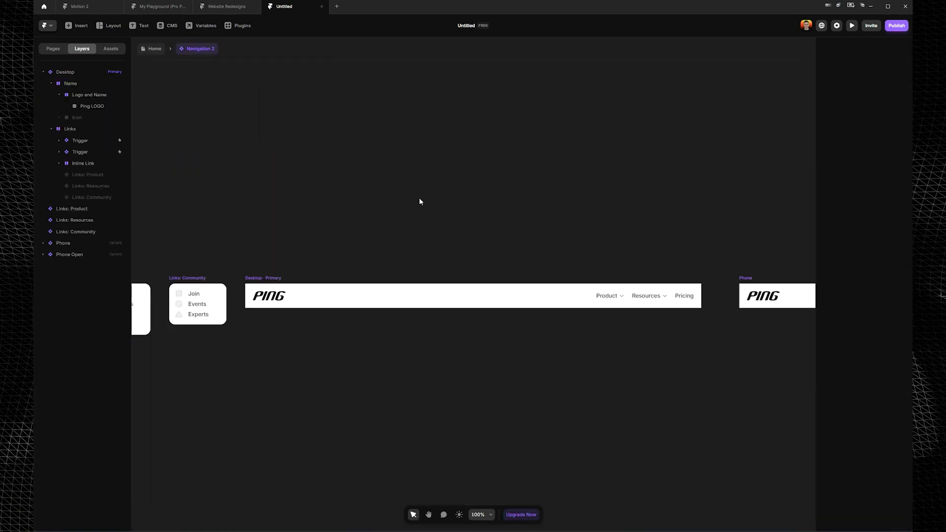
pyautogui.click(434, 296)
pyautogui.click(272, 278)
pyautogui.scroll(-2, 883, 444)
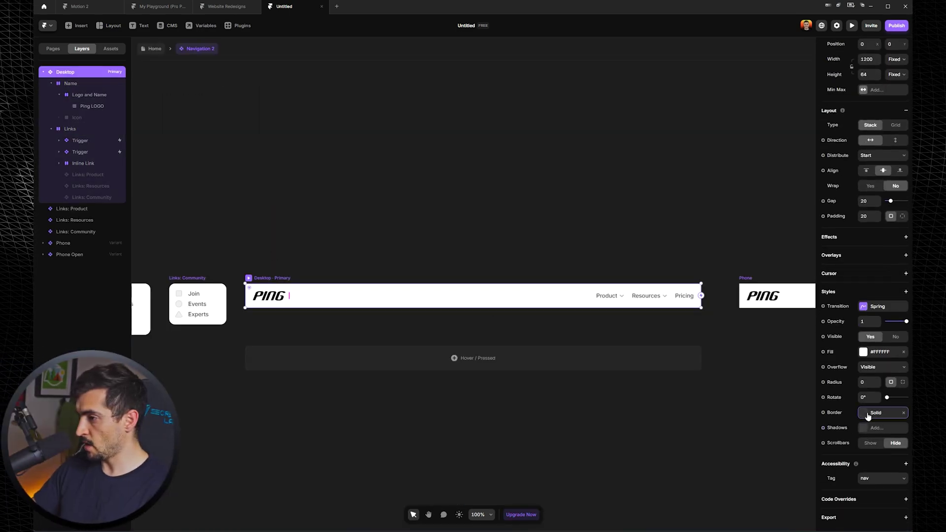
pyautogui.click(869, 416)
pyautogui.click(769, 434)
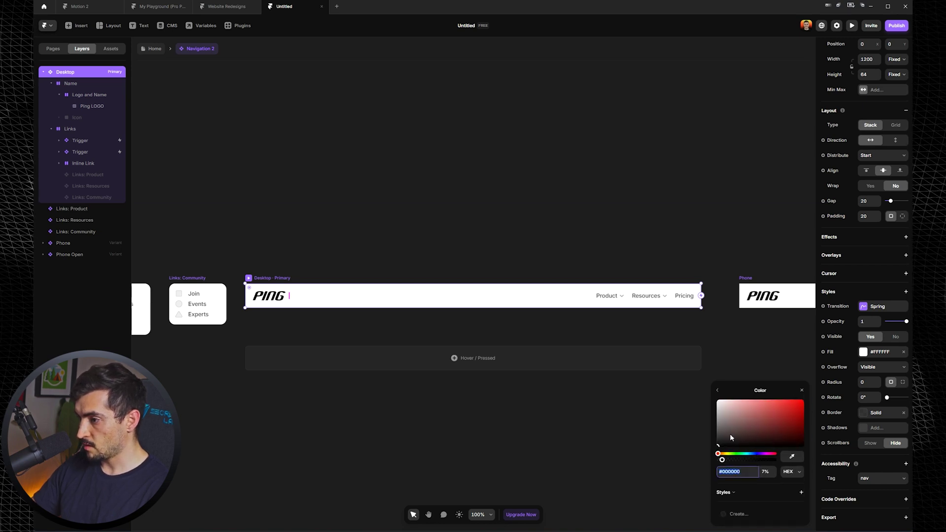
pyautogui.click(742, 429)
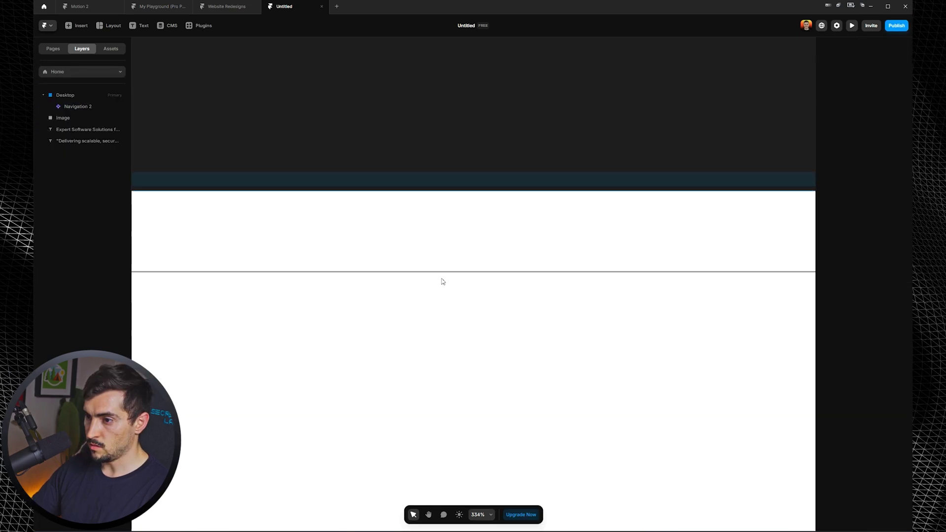
pyautogui.scroll(-5, 452, 274)
pyautogui.moveTo(578, 192); pyautogui.dragTo(592, 103)
pyautogui.scroll(-3, 394, 250)
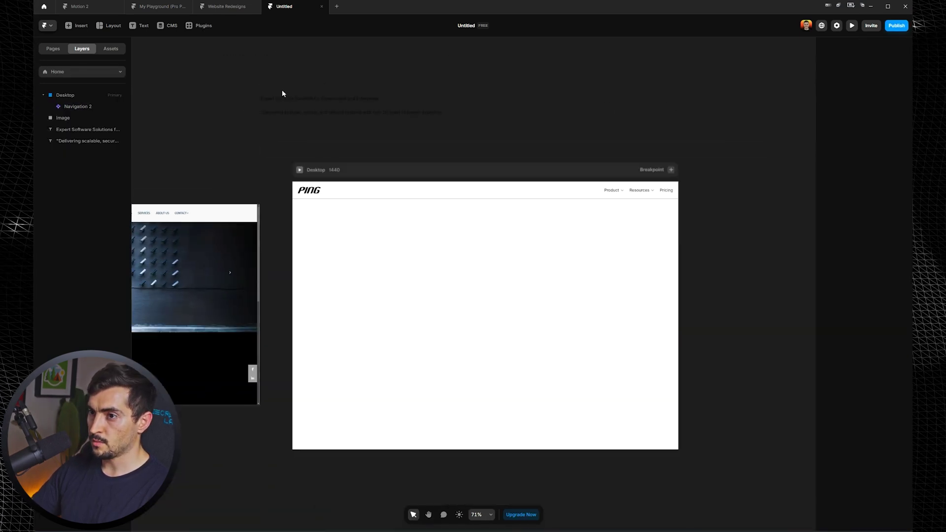
pyautogui.moveTo(295, 98); pyautogui.dragTo(409, 261)
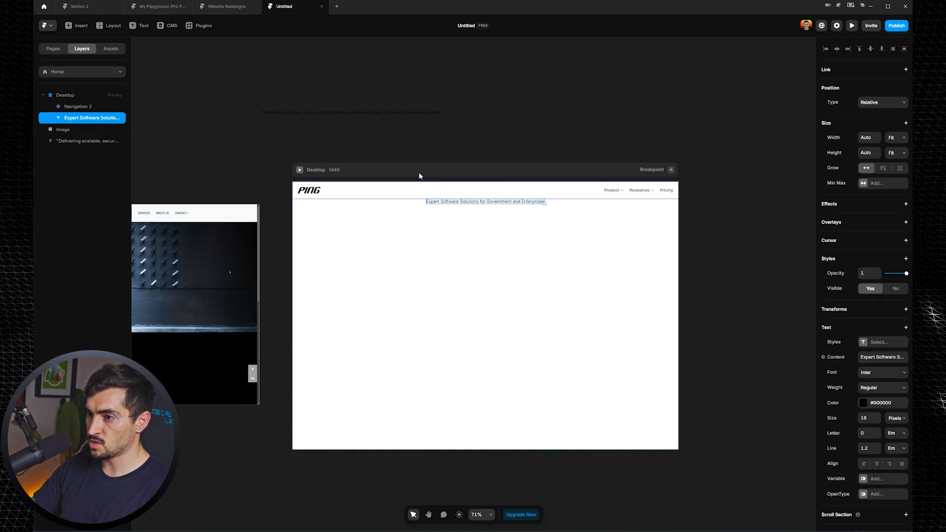
pyautogui.hotkey('ctrl', 'z')
# Step: Draw a two-row stack filling the page below the navigation bar and switch its direction to horizontal
pyautogui.click(111, 25)
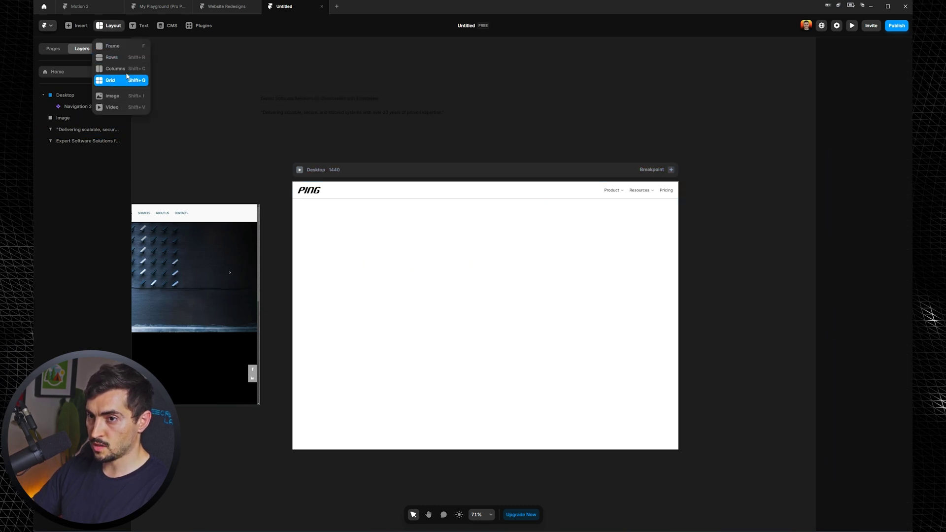
pyautogui.click(118, 57)
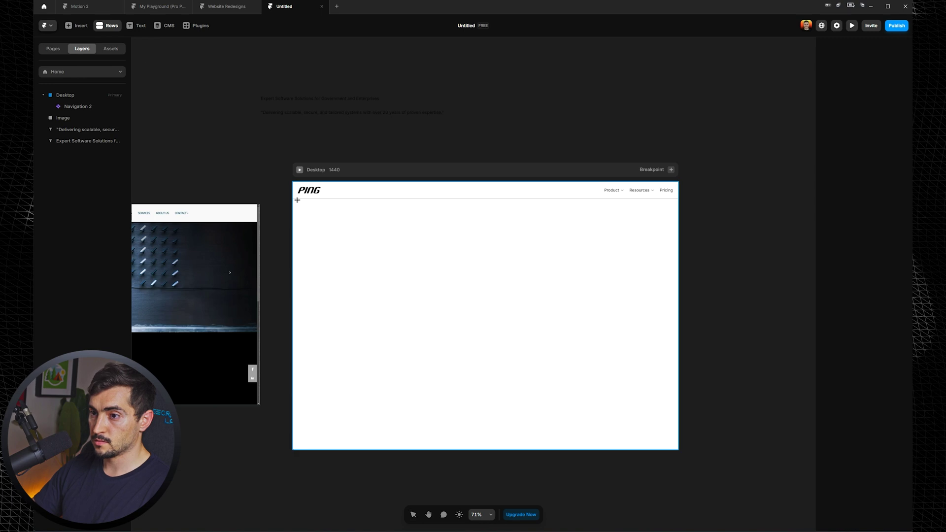
pyautogui.moveTo(297, 200); pyautogui.dragTo(678, 450)
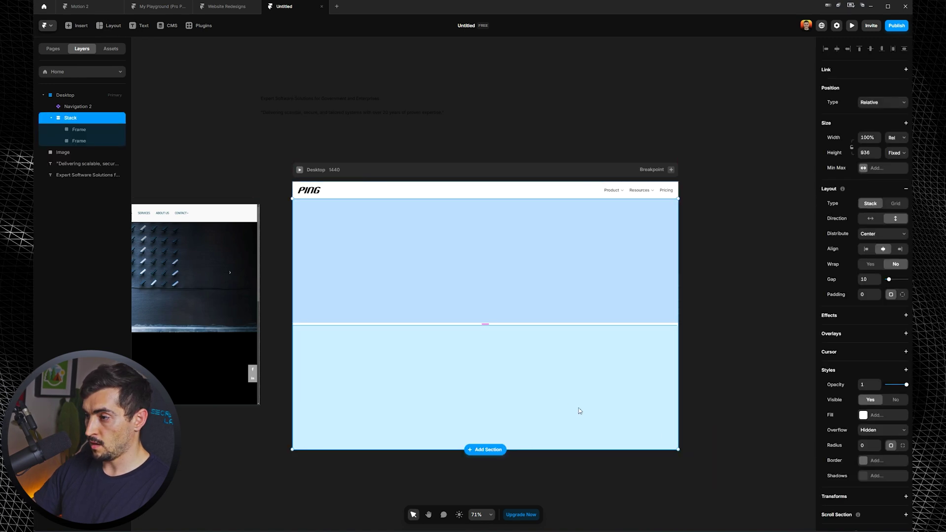
pyautogui.click(587, 258)
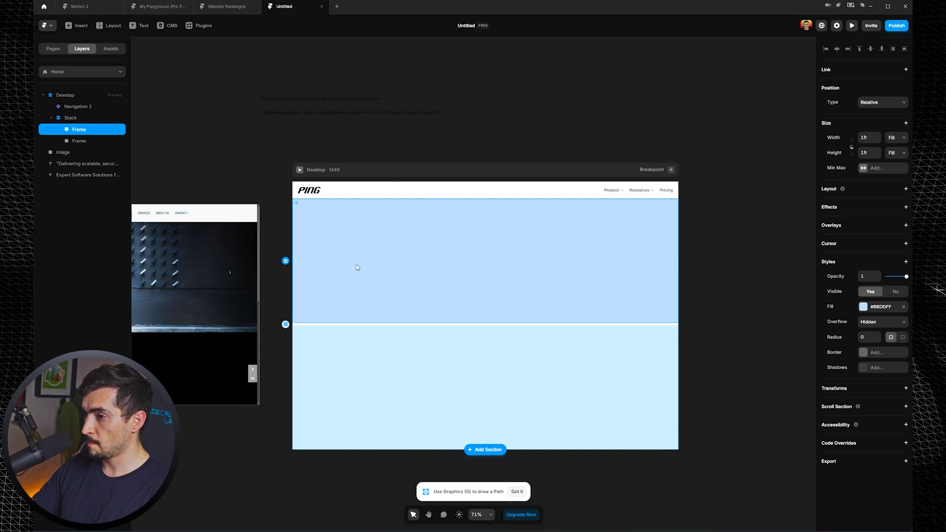
pyautogui.click(70, 118)
pyautogui.click(873, 220)
pyautogui.click(444, 174)
pyautogui.click(425, 217)
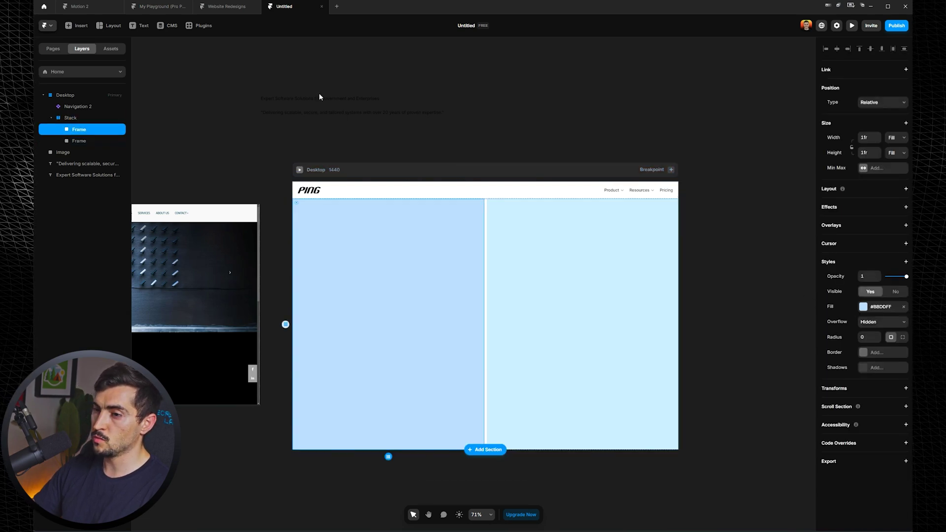
pyautogui.moveTo(376, 68); pyautogui.dragTo(285, 133)
pyautogui.hotkey('ctrl', 'alt', 'Return')
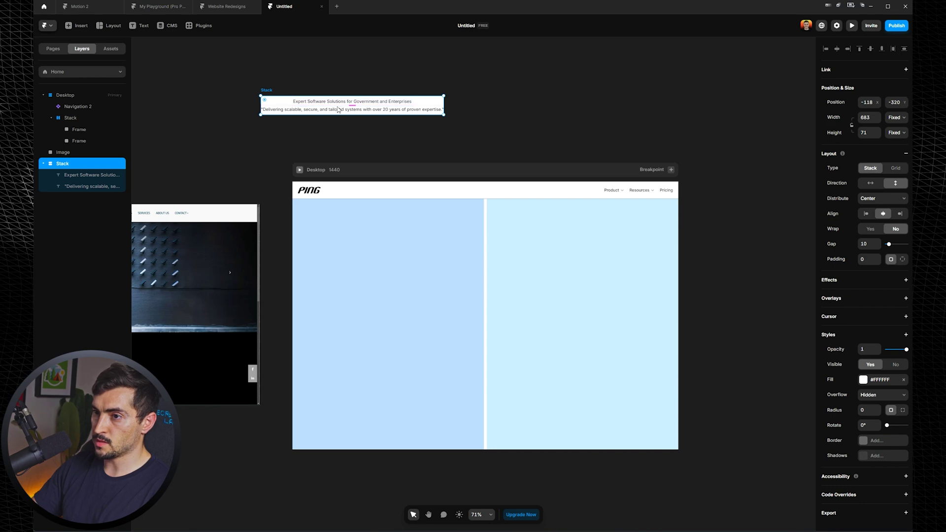
pyautogui.moveTo(338, 109); pyautogui.dragTo(389, 304)
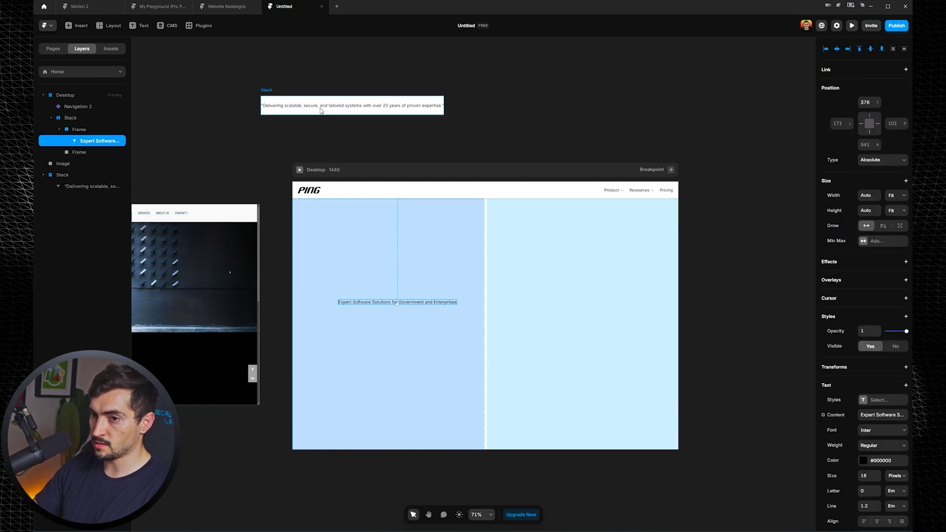
pyautogui.hotkey('ctrl', 'z')
pyautogui.hotkey('ctrl', 'z')
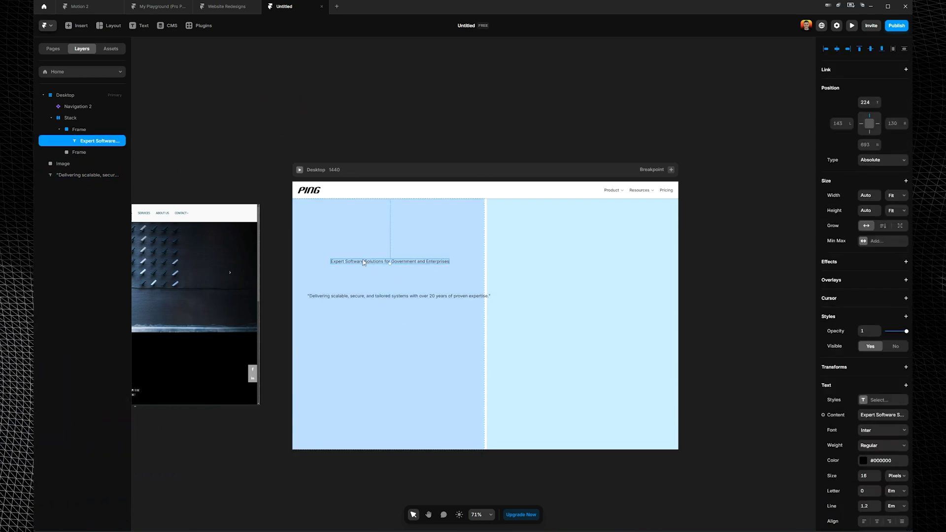
# Step: Move the headline and tagline texts into the first column's frame and combine them in a vertical stack
pyautogui.keyDown('shift'); pyautogui.click(361, 296); pyautogui.keyUp('shift')
pyautogui.click(93, 143)
pyautogui.moveTo(85, 175); pyautogui.dragTo(100, 142)
pyautogui.keyDown('shift'); pyautogui.click(87, 154); pyautogui.keyUp('shift')
pyautogui.click(96, 143)
pyautogui.keyDown('shift'); pyautogui.click(95, 152); pyautogui.keyUp('shift')
pyautogui.hotkey('ctrl', 'alt', 'Return')
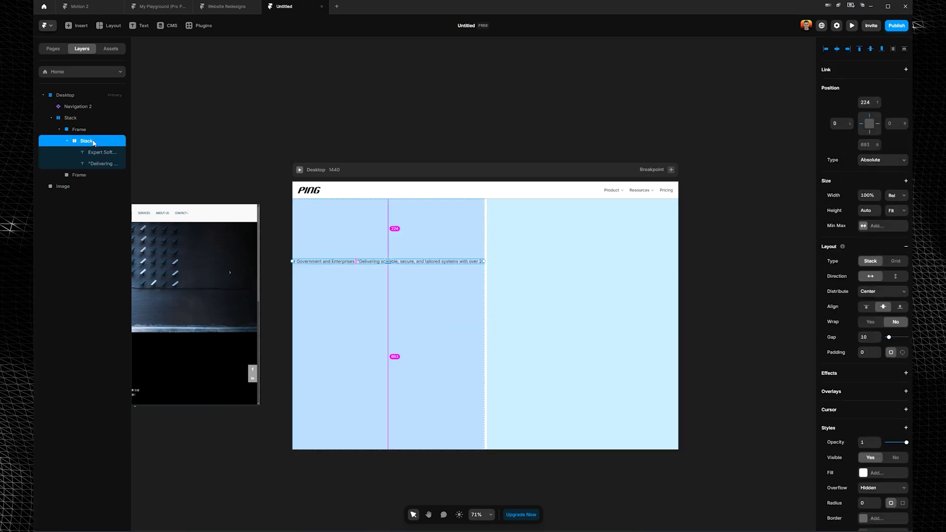
pyautogui.scroll(3, 364, 289)
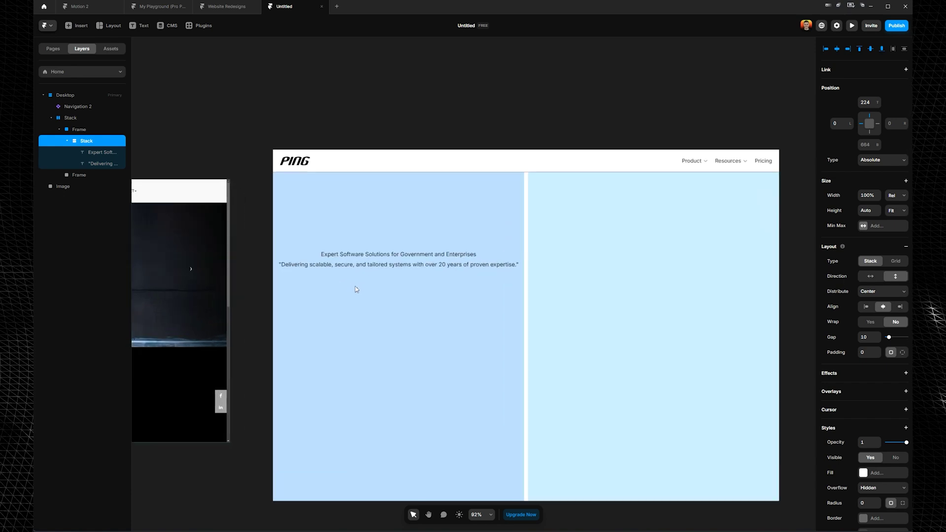
# Step: Try the Josefin Sans and Kanit fonts on the hero headline
pyautogui.click(425, 255)
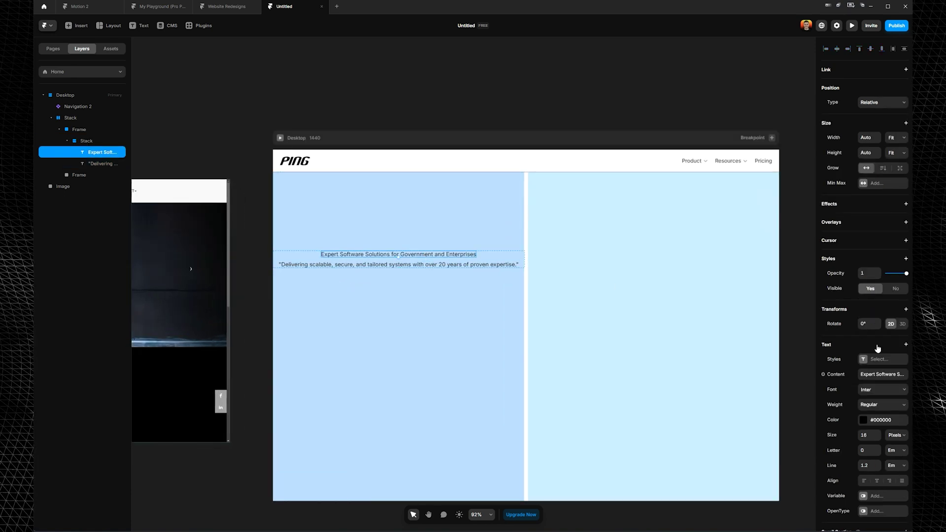
pyautogui.click(869, 391)
pyautogui.scroll(-2, 760, 450)
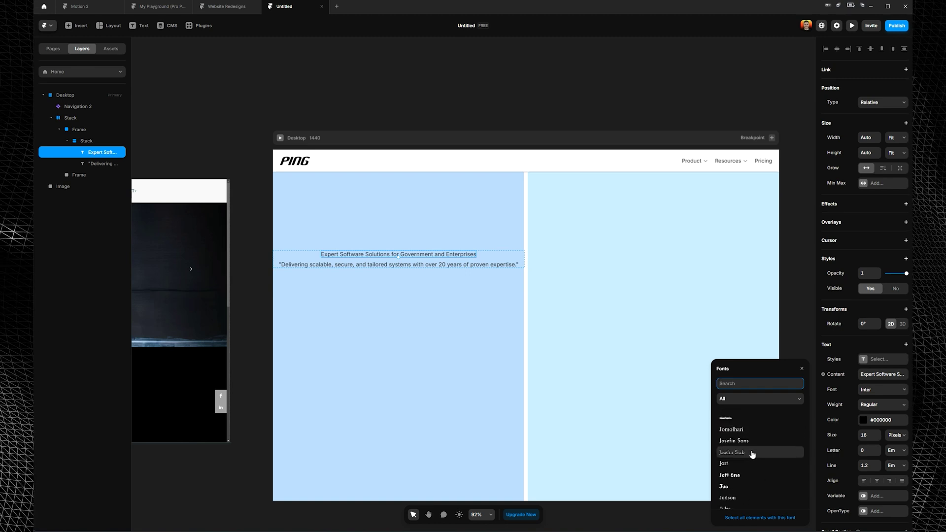
pyautogui.click(759, 446)
pyautogui.scroll(-5, 759, 450)
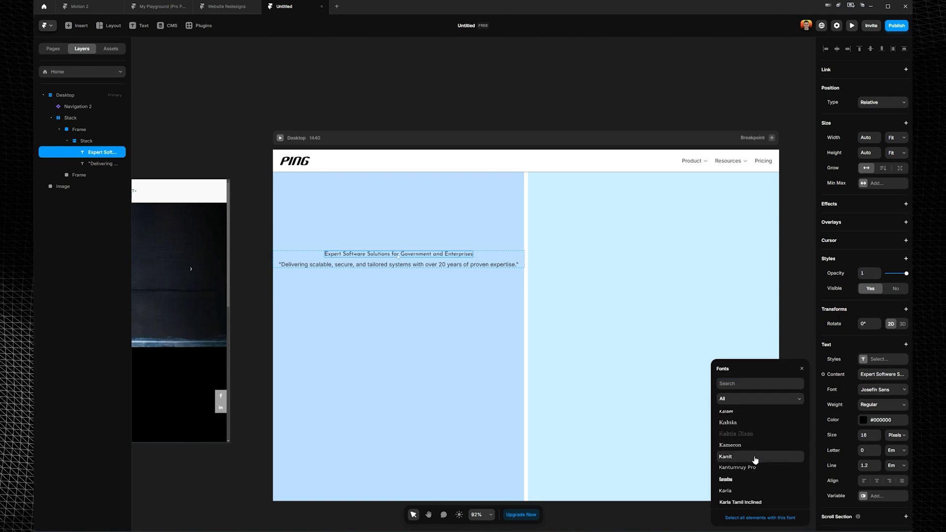
pyautogui.click(755, 458)
# Step: Set the headline's font size to 60 px
pyautogui.click(872, 407)
pyautogui.click(871, 409)
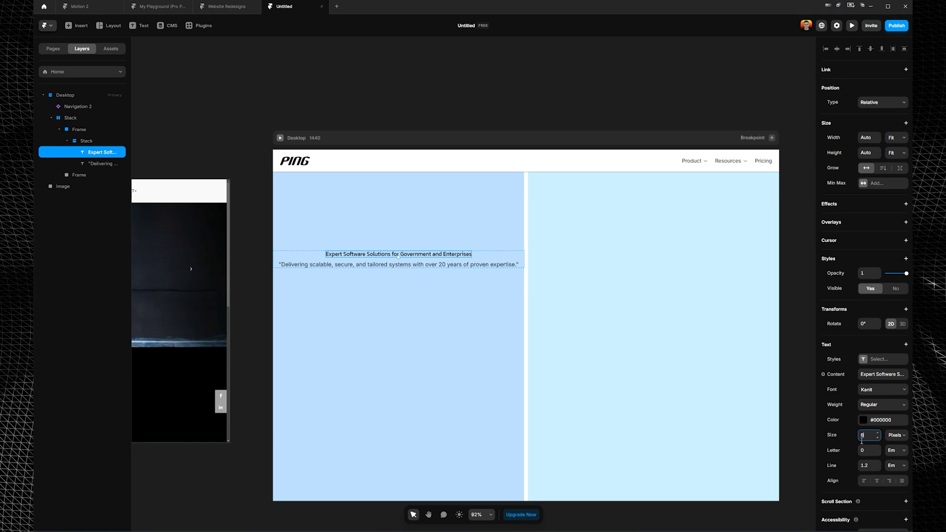
pyautogui.write('0')
# Step: Try the Khmer and Lalezar fonts on the enlarged headline
pyautogui.click(874, 392)
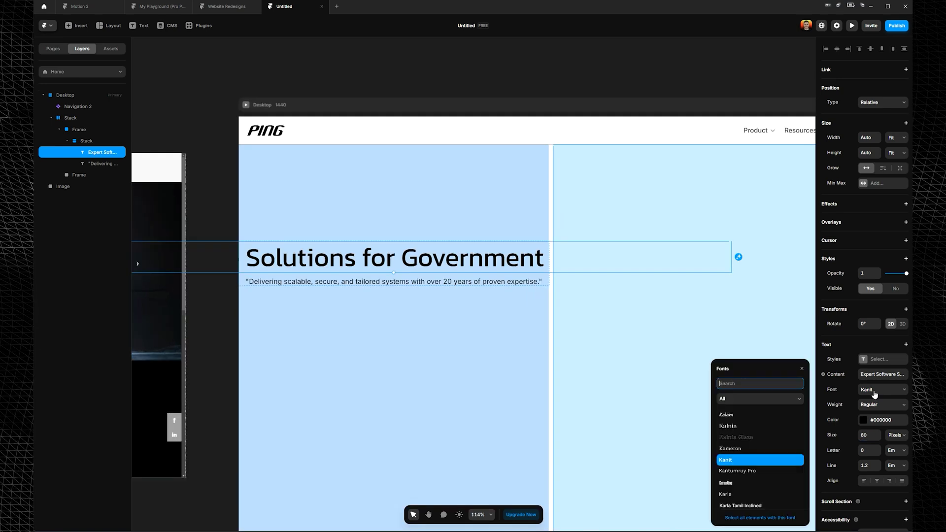
pyautogui.scroll(-4, 788, 447)
pyautogui.click(766, 461)
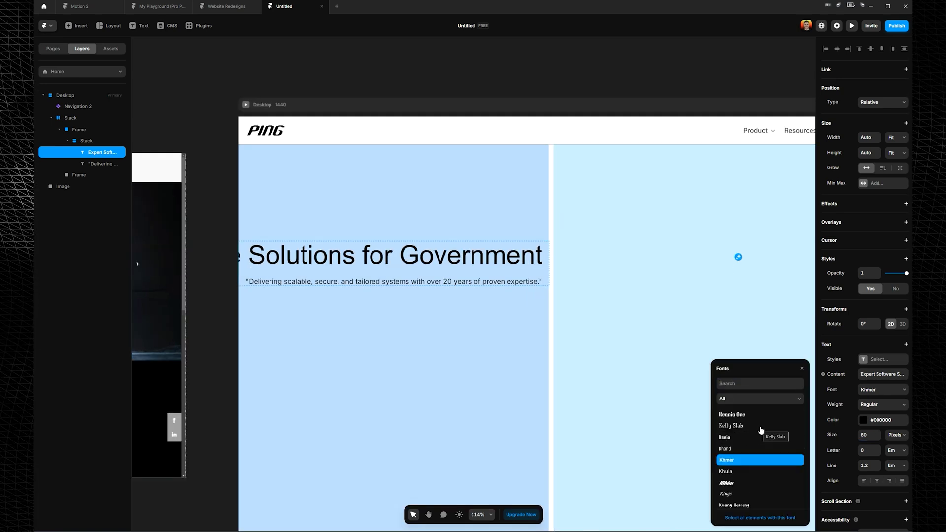
pyautogui.scroll(-6, 765, 454)
pyautogui.click(762, 420)
pyautogui.scroll(-4, 760, 430)
pyautogui.click(759, 431)
pyautogui.scroll(-4, 761, 429)
pyautogui.scroll(2, 759, 443)
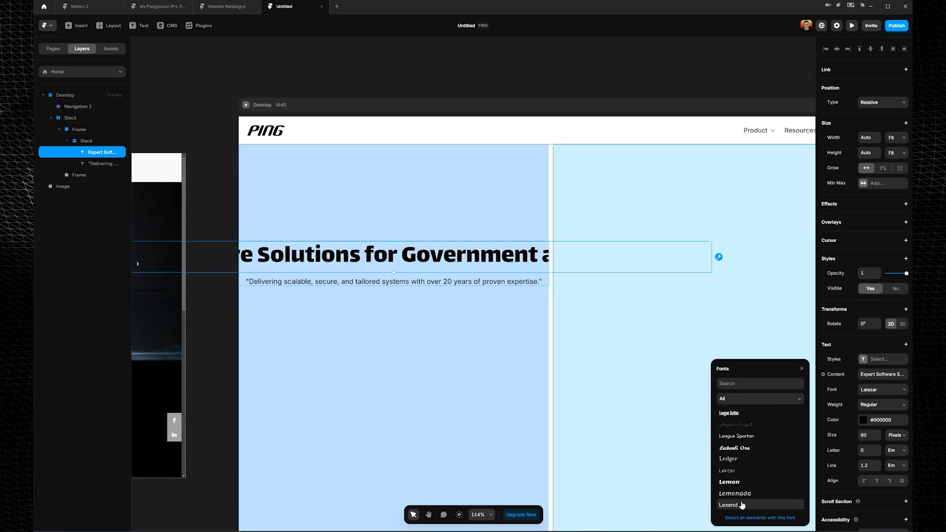
# Step: Set the headline to Lexend Semibold and break it onto a second line before "Government"
pyautogui.click(742, 505)
pyautogui.click(882, 390)
pyautogui.click(867, 431)
pyautogui.click(870, 420)
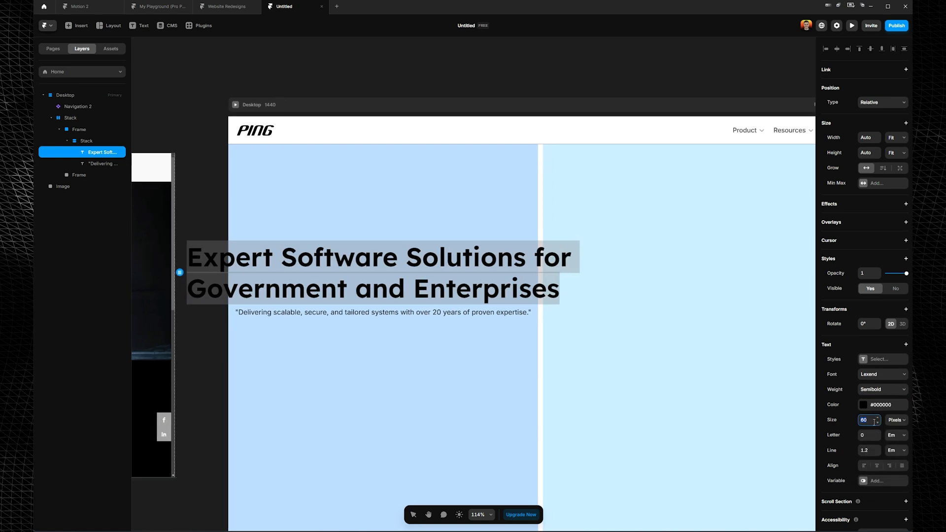
# Step: Remove the fill colours from both column frames of the hero section
pyautogui.click(86, 141)
pyautogui.moveTo(187, 277); pyautogui.dragTo(222, 278)
pyautogui.click(375, 197)
pyautogui.scroll(-2, 492, 131)
pyautogui.click(904, 306)
pyautogui.click(650, 246)
pyautogui.click(903, 307)
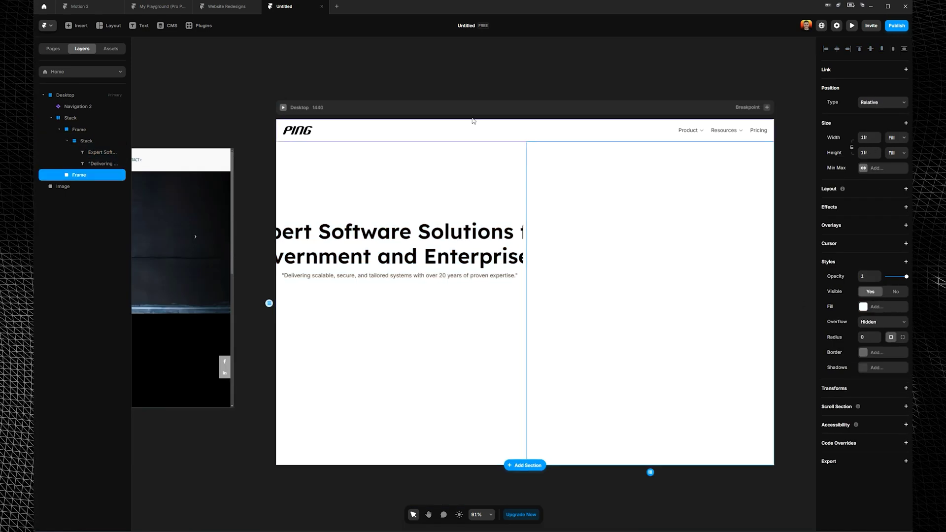
# Step: Undo the last few edits and widen the text stack to 135% of the first column
pyautogui.hotkey('ctrl', 'z')
pyautogui.hotkey('ctrl', 'z')
pyautogui.hotkey('ctrl', 'z')
pyautogui.hotkey('ctrl', 'z')
pyautogui.scroll(-2, 389, 208)
pyautogui.click(519, 87)
pyautogui.click(450, 176)
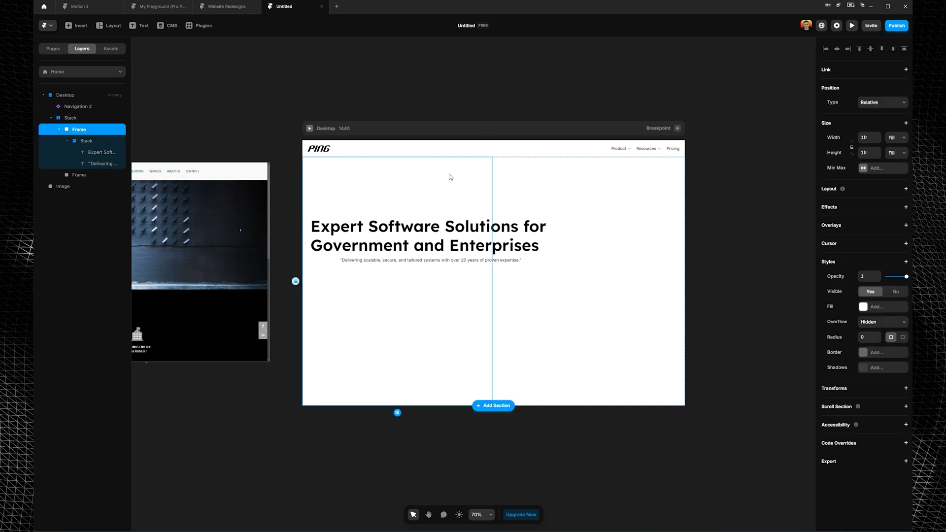
pyautogui.scroll(2, 370, 263)
pyautogui.doubleClick(369, 262)
pyautogui.click(80, 175)
pyautogui.click(86, 141)
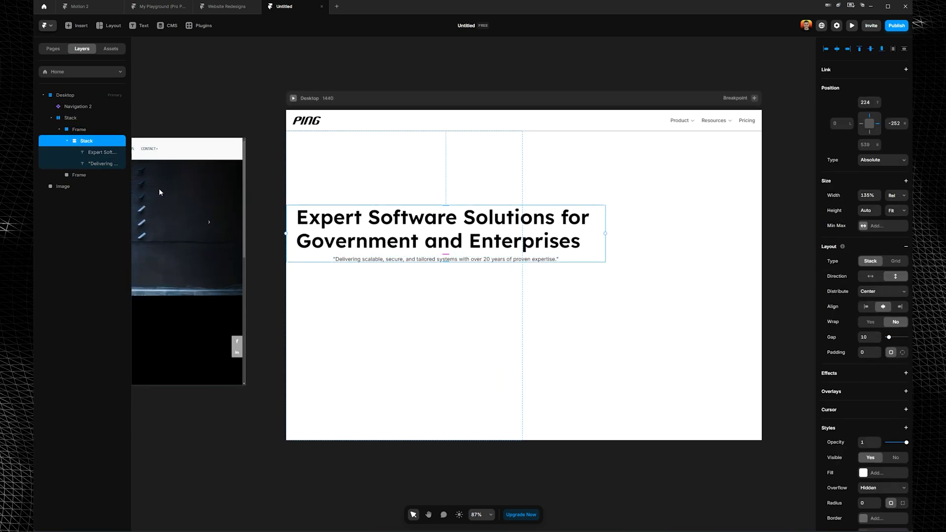
# Step: Remove both column frames so the text stack sits directly in the hero stack, with its contents left-aligned
pyautogui.click(79, 175)
pyautogui.press('Delete')
pyautogui.click(86, 141)
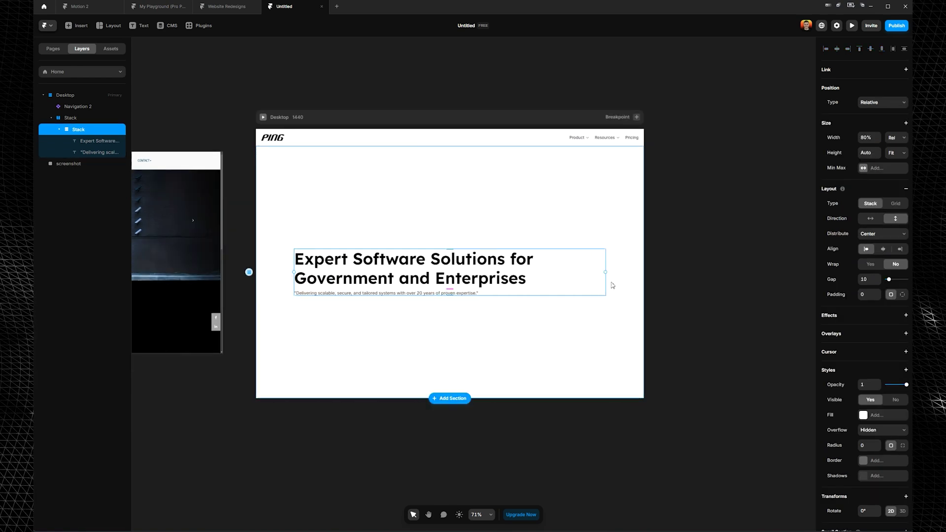
# Step: Resize the text stack to 89% of the hero section's width
pyautogui.moveTo(610, 275); pyautogui.dragTo(587, 275)
pyautogui.hotkey('ctrl', 'z')
pyautogui.hotkey('ctrl', 'z')
pyautogui.click(456, 84)
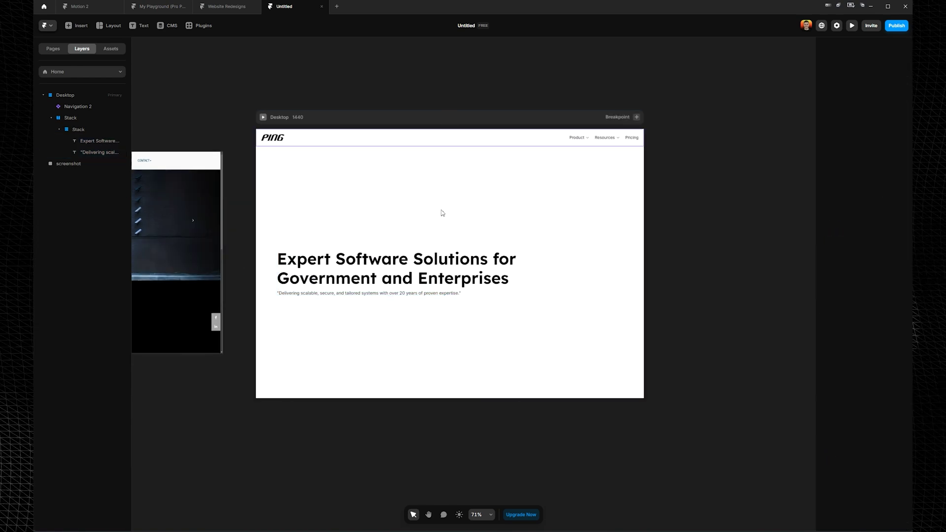
# Step: Set the tagline's font to Lexend
pyautogui.click(378, 296)
pyautogui.click(96, 156)
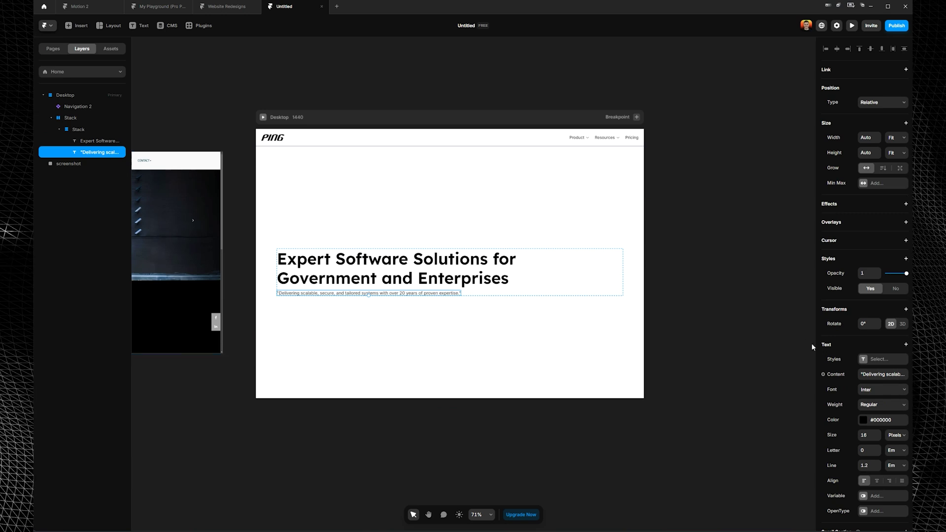
pyautogui.scroll(-1, 821, 348)
pyautogui.click(866, 354)
pyautogui.write('lex')
pyautogui.click(740, 398)
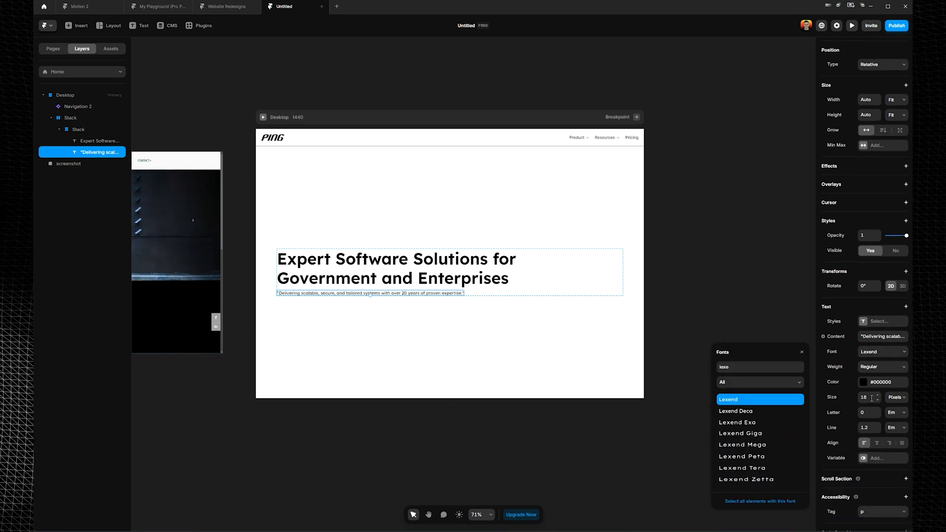
# Step: Set the tagline's font size to 18 px and its colour to grey #585F73
pyautogui.click(864, 398)
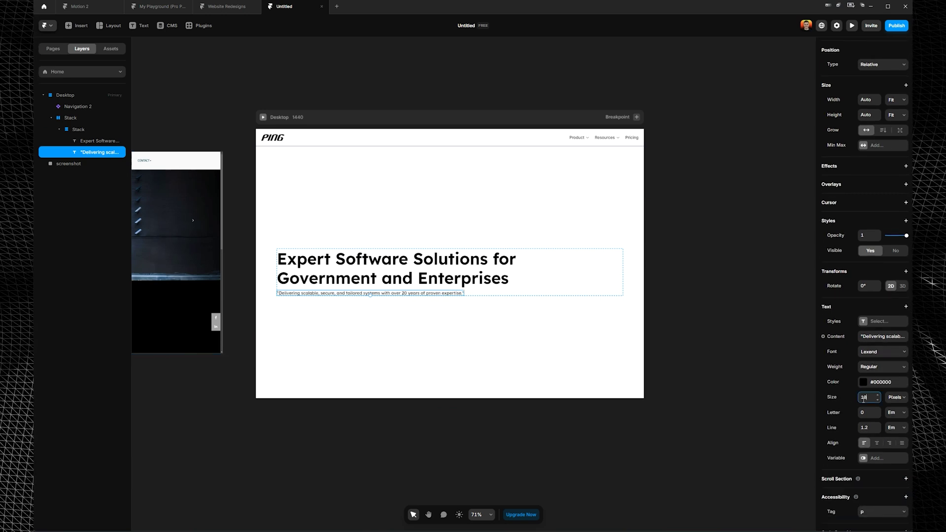
pyautogui.press('Return')
pyautogui.click(880, 382)
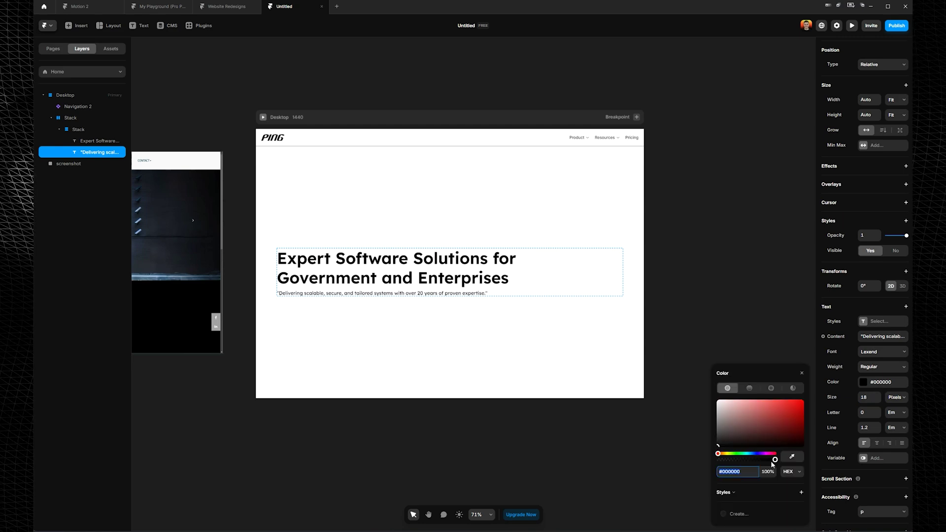
pyautogui.moveTo(768, 460); pyautogui.dragTo(755, 458)
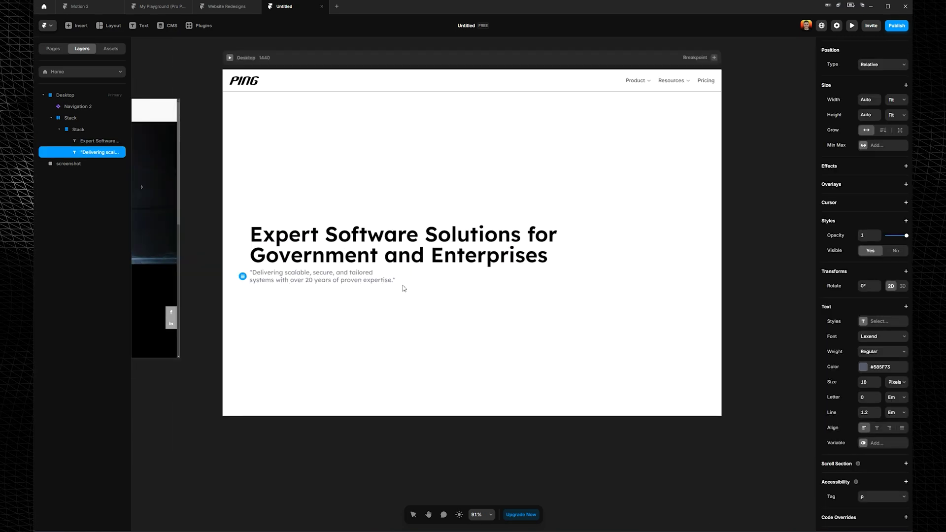
# Step: Shorten the headline to "Expert Software Solutions for Enterprises" with line height 1, breaking it before "Solutions"
pyautogui.click(536, 235)
pyautogui.press('Return')
pyautogui.press('BackSpace')
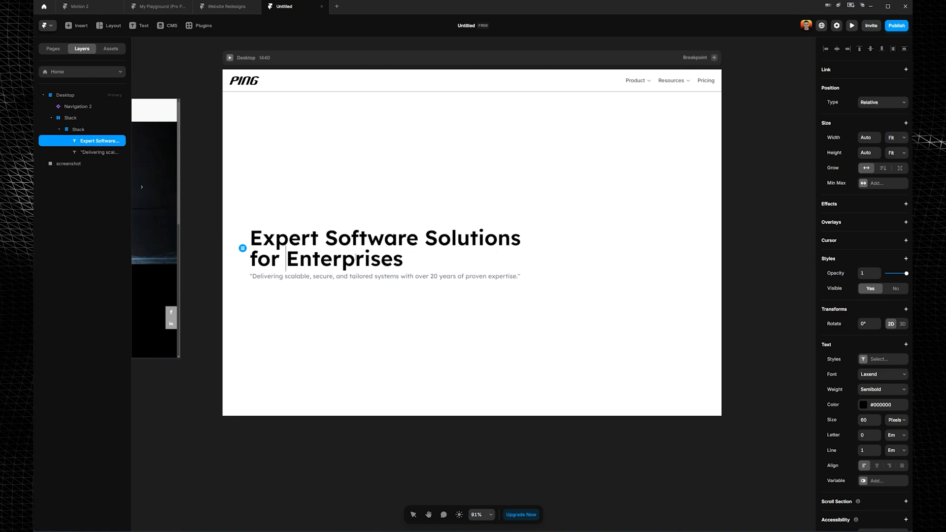
pyautogui.click(424, 237)
pyautogui.press('Return')
# Step: Break the tagline onto a second line after "systems" and set the text stack's gap to 25
pyautogui.click(352, 277)
pyautogui.scroll(2, 352, 259)
pyautogui.press('Return')
pyautogui.hotkey('ctrl', 'a')
pyautogui.click(77, 130)
pyautogui.scroll(-4, 493, 256)
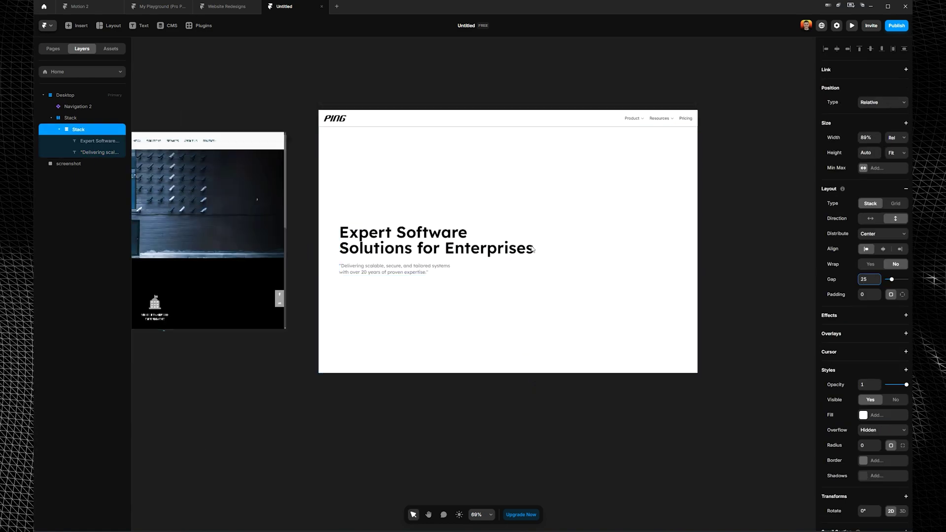
# Step: Reduce the hero stack's height and insert a Templates section with three image cards below it
pyautogui.click(444, 247)
pyautogui.scroll(-1, 719, 185)
pyautogui.scroll(1, 718, 186)
pyautogui.click(582, 197)
pyautogui.click(897, 138)
pyautogui.click(892, 167)
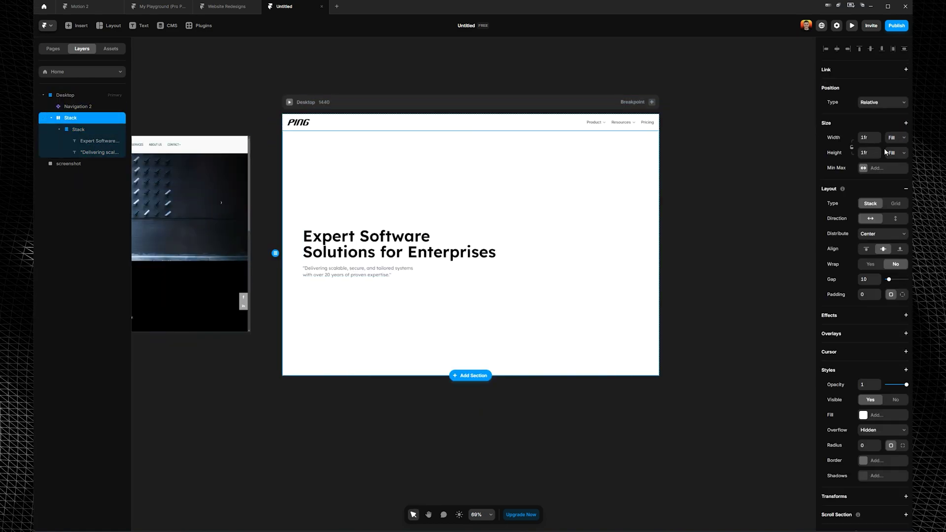
pyautogui.click(471, 286)
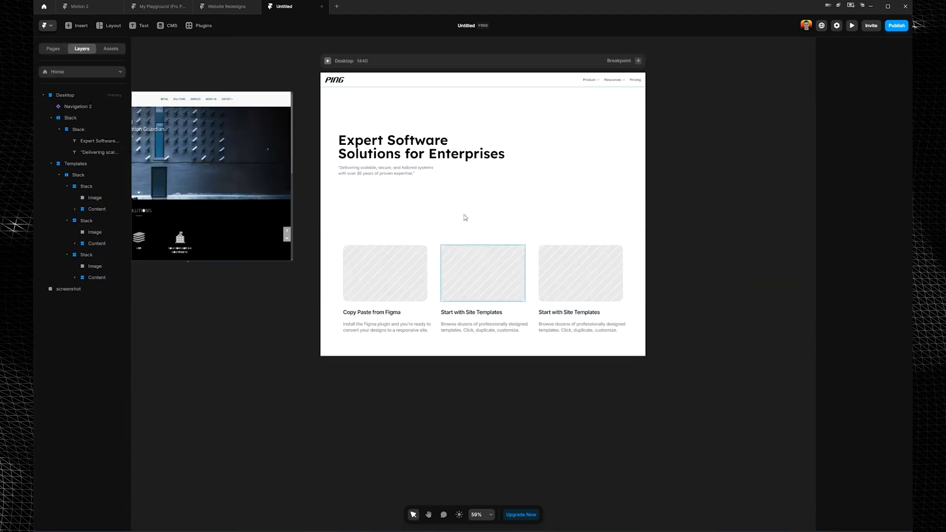
pyautogui.scroll(3, 464, 211)
pyautogui.click(432, 209)
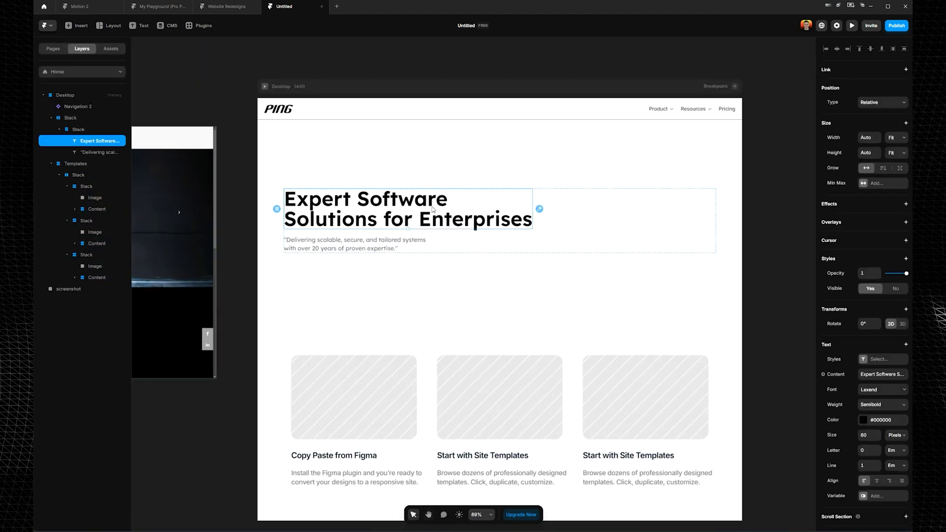
pyautogui.scroll(-3, 495, 201)
pyautogui.moveTo(534, 192); pyautogui.dragTo(695, 227)
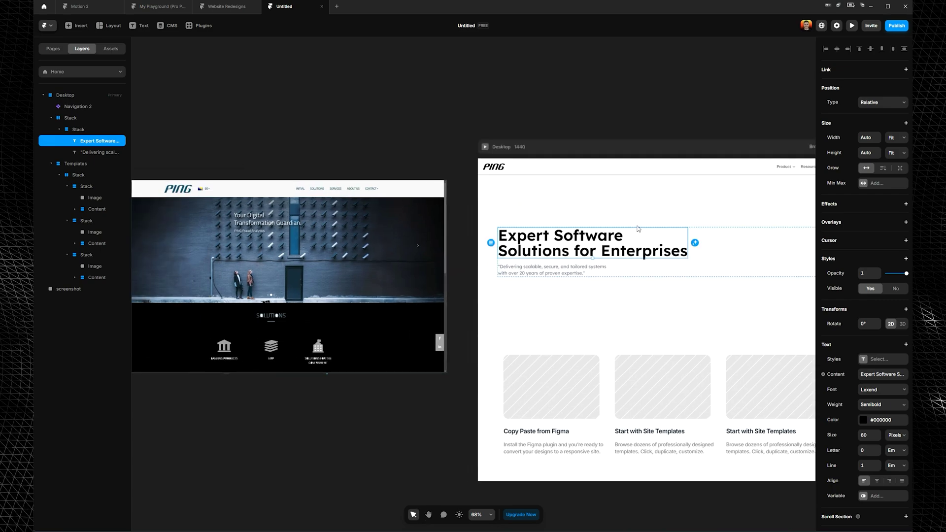
pyautogui.scroll(3, 626, 131)
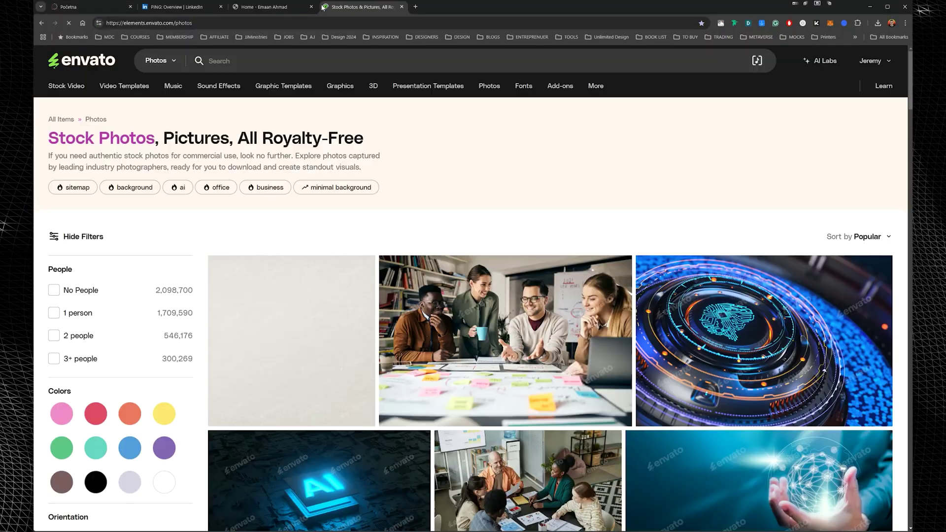
# Step: Switch to Envato Elements and search for "product software", restricting the category to Graphics
pyautogui.write('product software')
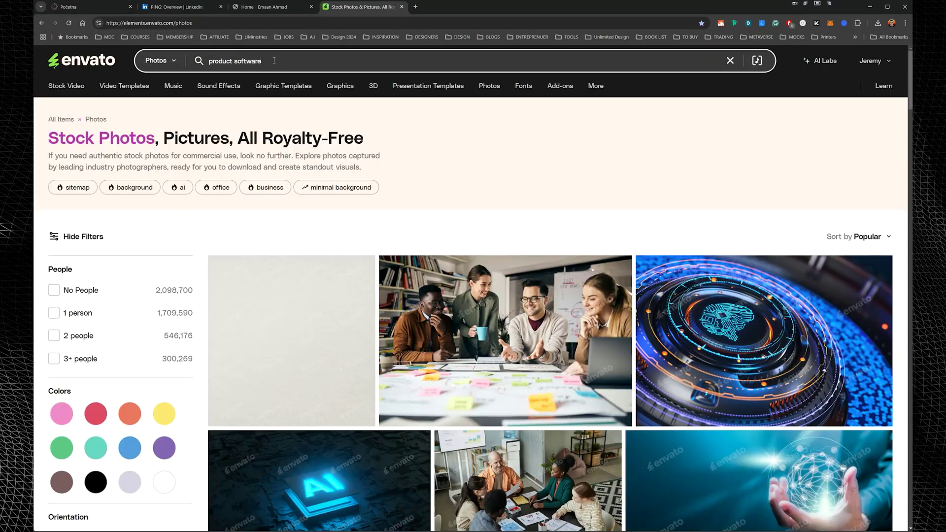
pyautogui.press('Return')
pyautogui.click(159, 61)
pyautogui.click(165, 201)
pyautogui.scroll(-10, 755, 215)
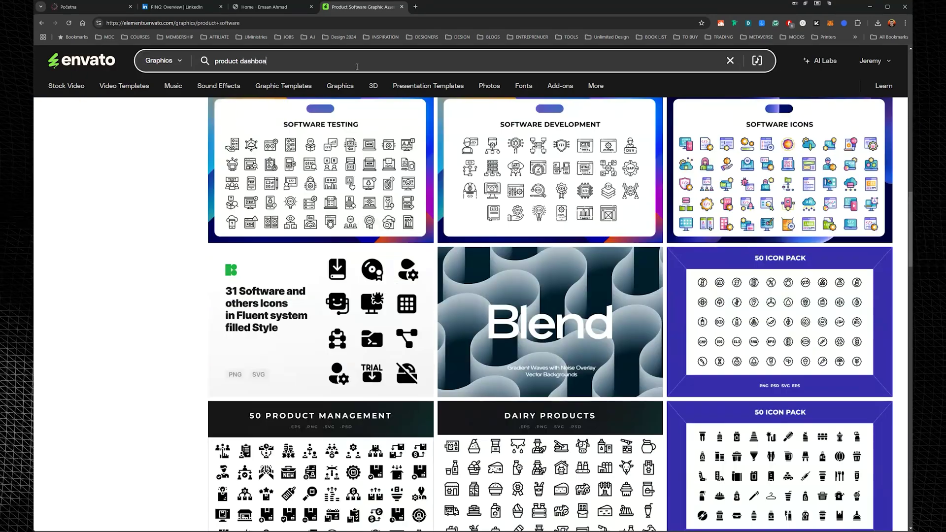
# Step: Search graphics for "product dashboard" and all items for "dashboard"
pyautogui.scroll(-10, 604, 203)
pyautogui.scroll(-15, 604, 202)
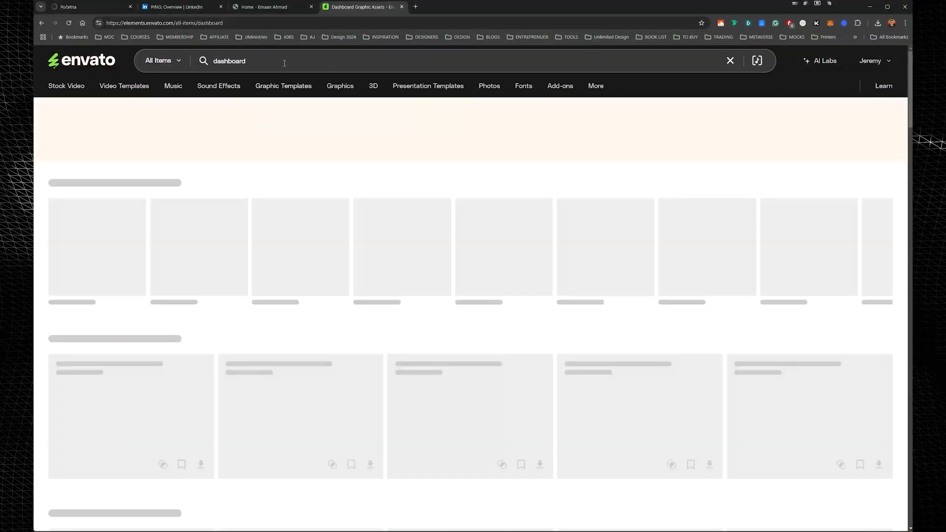
pyautogui.scroll(-15, 647, 131)
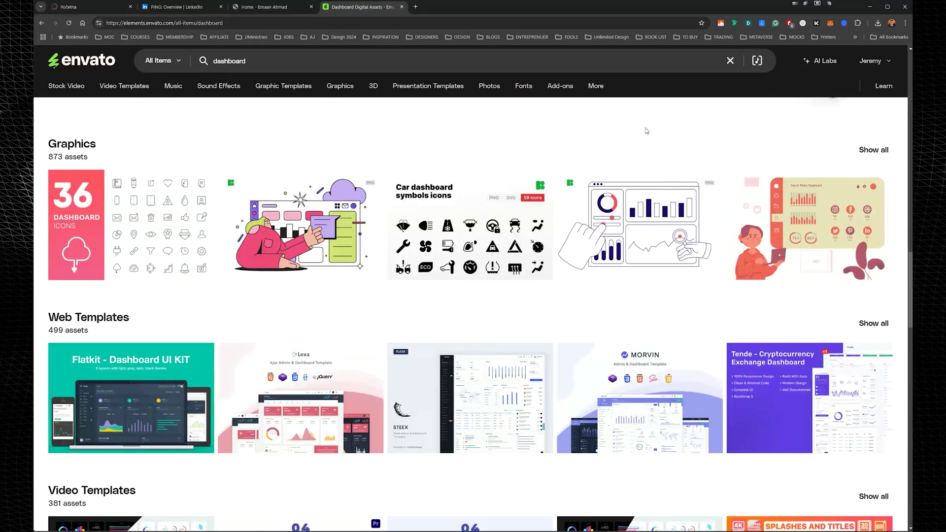
# Step: Open the Working With the Business Dashboard graphic and list the graphics similar to it
pyautogui.click(636, 216)
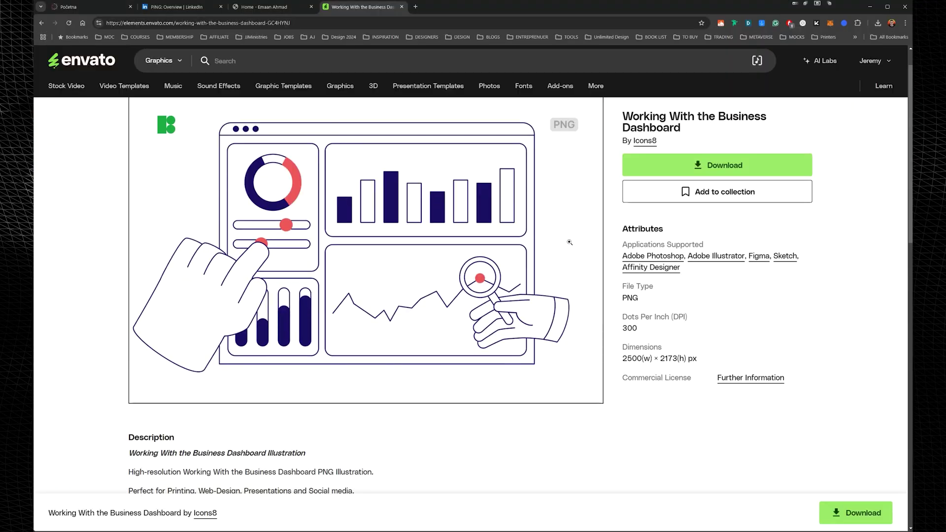
pyautogui.scroll(-10, 624, 191)
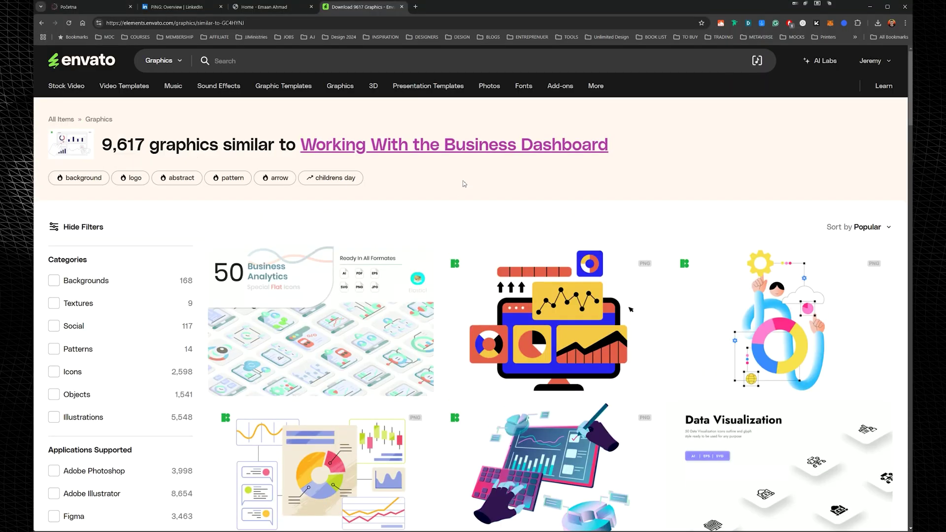
pyautogui.scroll(-10, 463, 184)
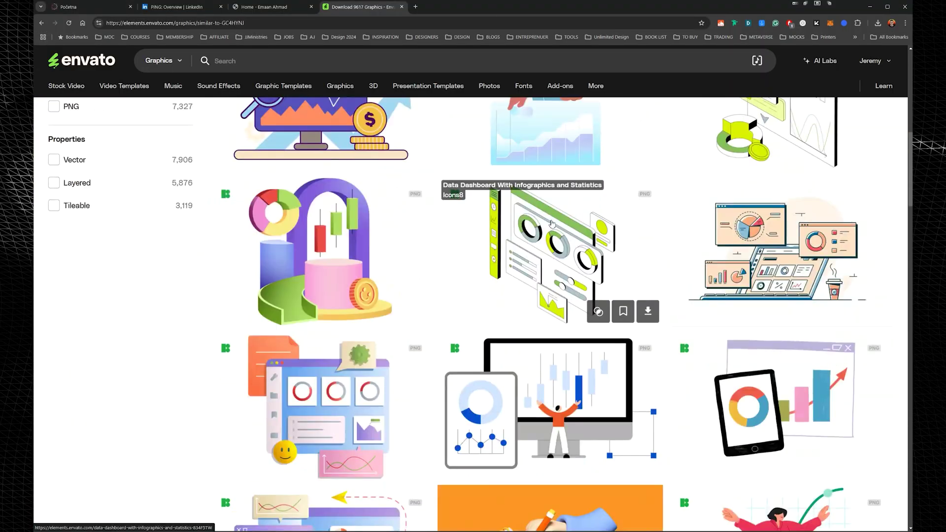
# Step: Download the Tablet With Data Dashboard and Analytics illustration from the similar graphics
pyautogui.scroll(-3, 621, 225)
pyautogui.scroll(1, 648, 316)
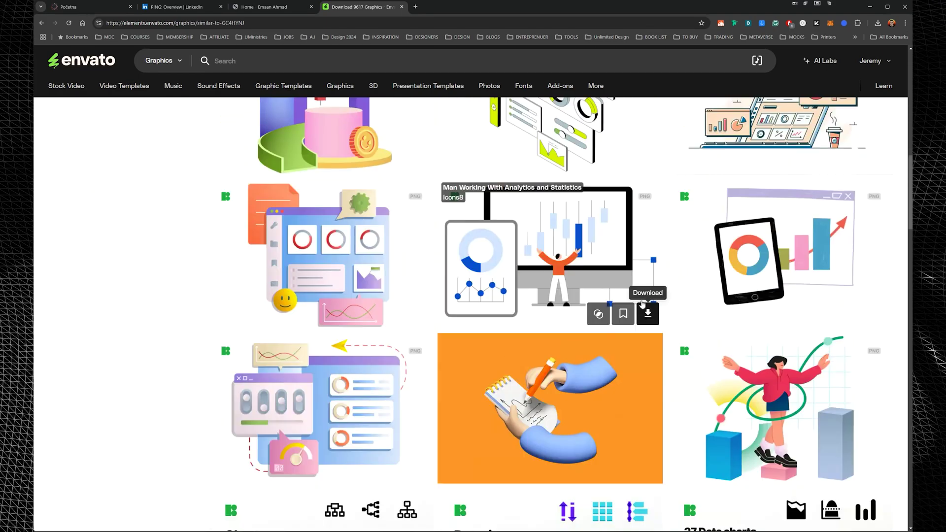
pyautogui.scroll(-10, 482, 276)
pyautogui.scroll(-5, 555, 328)
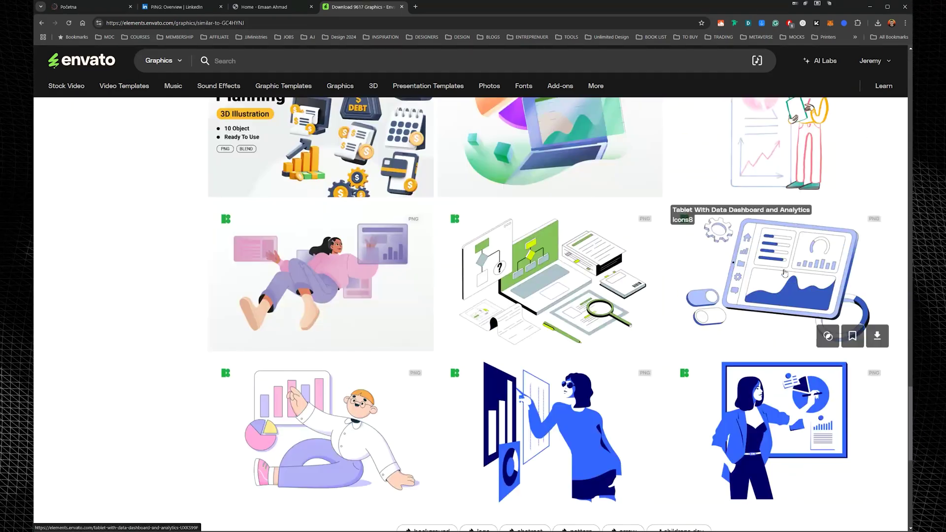
pyautogui.click(877, 336)
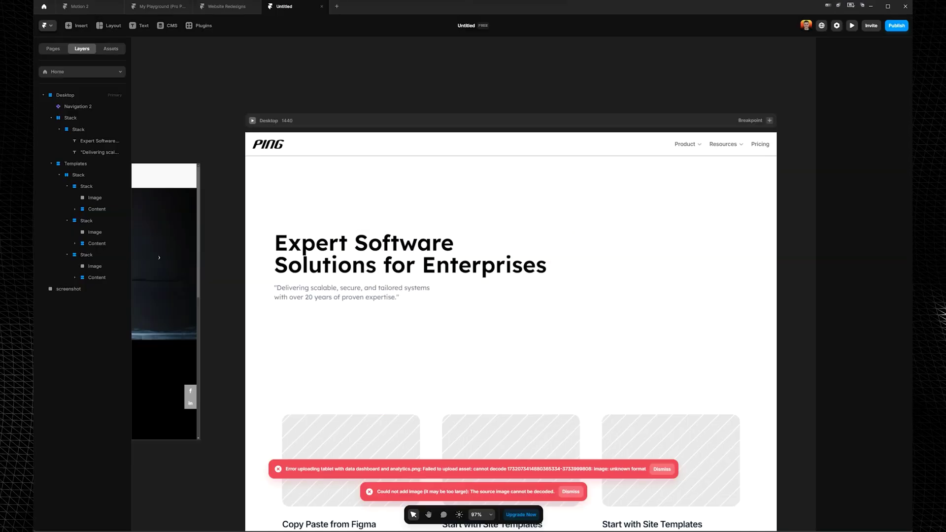
# Step: Place the tablet dashboard illustration in the desktop page directly under the navigation bar and scale it to 510 by 510
pyautogui.moveTo(410, 505); pyautogui.dragTo(452, 364)
pyautogui.scroll(-6, 452, 363)
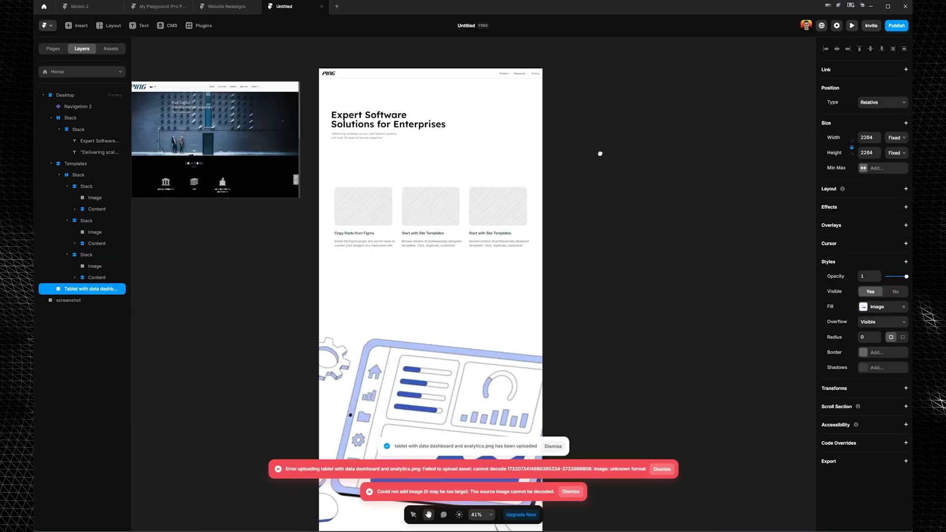
pyautogui.moveTo(544, 261); pyautogui.dragTo(470, 262)
pyautogui.moveTo(563, 239); pyautogui.dragTo(558, 263)
pyautogui.moveTo(424, 321); pyautogui.dragTo(486, 190)
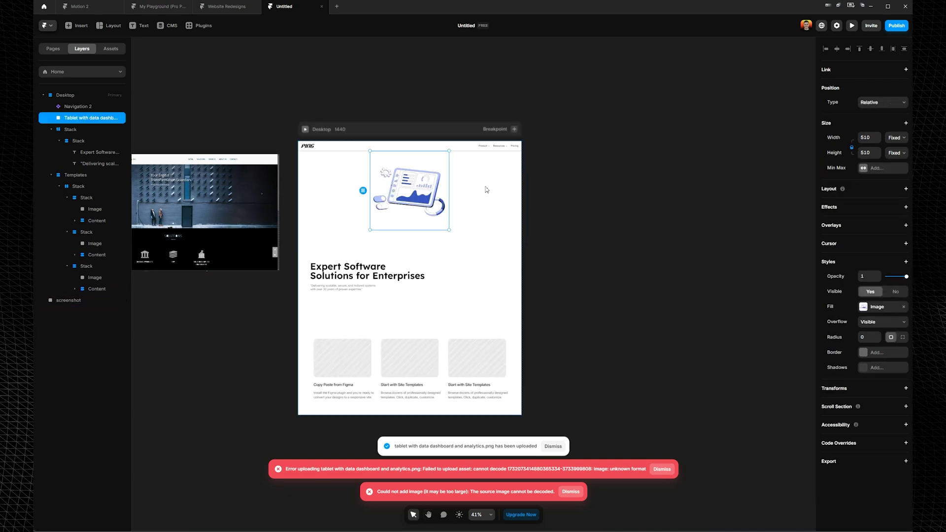
# Step: Set the illustration's position type to Absolute, then place it beside the hero heading and enlarge it to 581 by 581
pyautogui.scroll(3, 414, 202)
pyautogui.scroll(5, 261, 217)
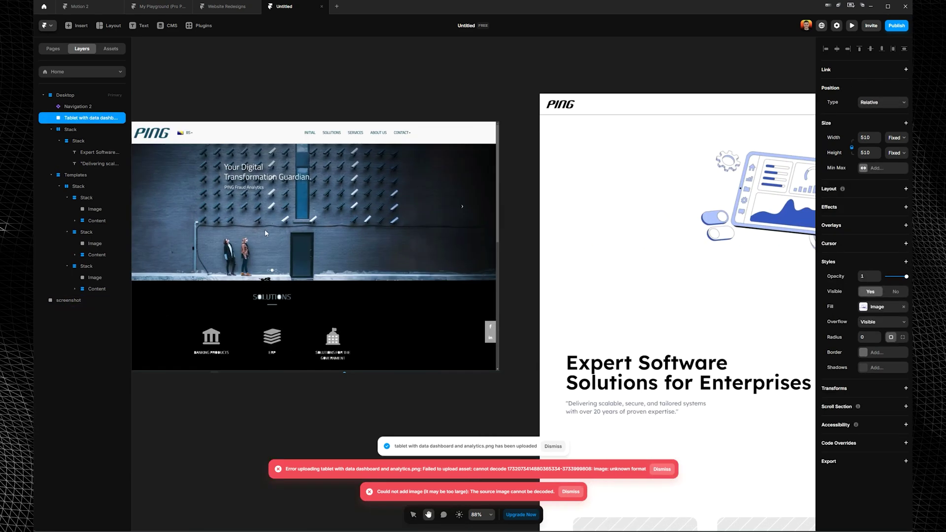
pyautogui.hscroll(10, 258, 214)
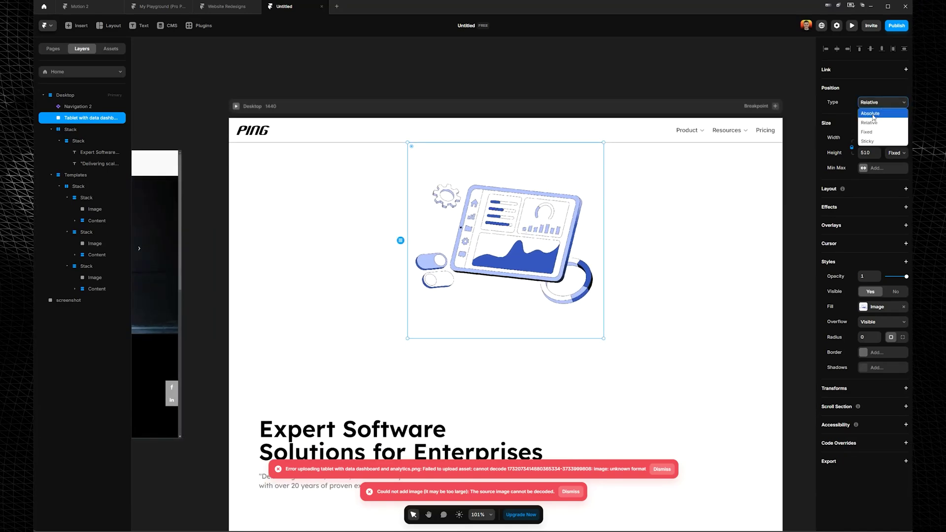
pyautogui.click(873, 115)
pyautogui.moveTo(537, 234); pyautogui.dragTo(667, 263)
pyautogui.moveTo(733, 368); pyautogui.dragTo(783, 396)
# Step: Wrap the tablet illustration in its own stack and nest that stack inside the hero stack after the text stack
pyautogui.click(78, 129)
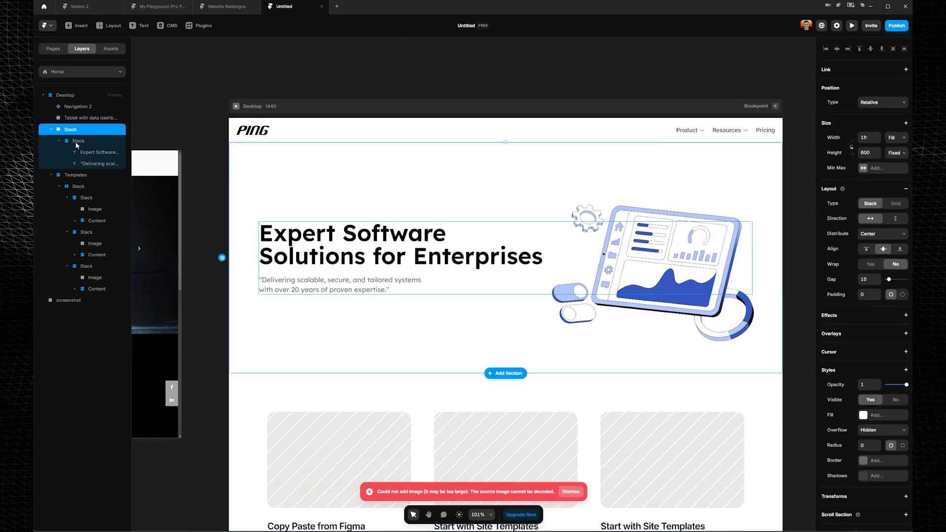
pyautogui.click(79, 141)
pyautogui.click(59, 141)
pyautogui.click(82, 107)
pyautogui.click(89, 118)
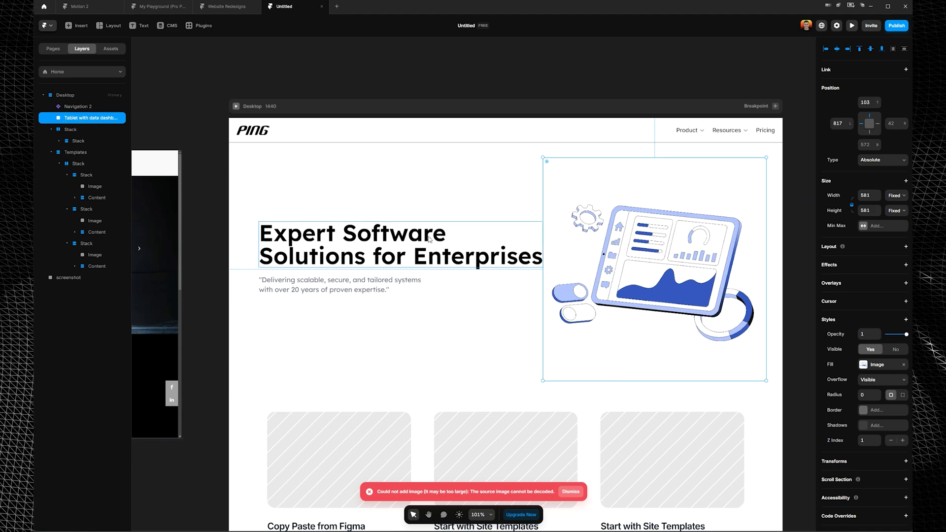
pyautogui.hotkey('ctrl', 'Return')
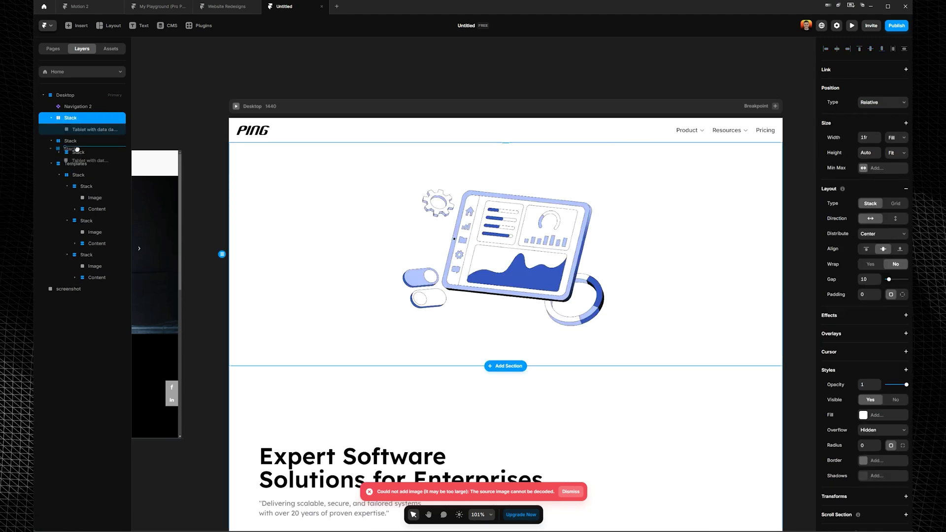
pyautogui.moveTo(77, 149); pyautogui.dragTo(79, 151)
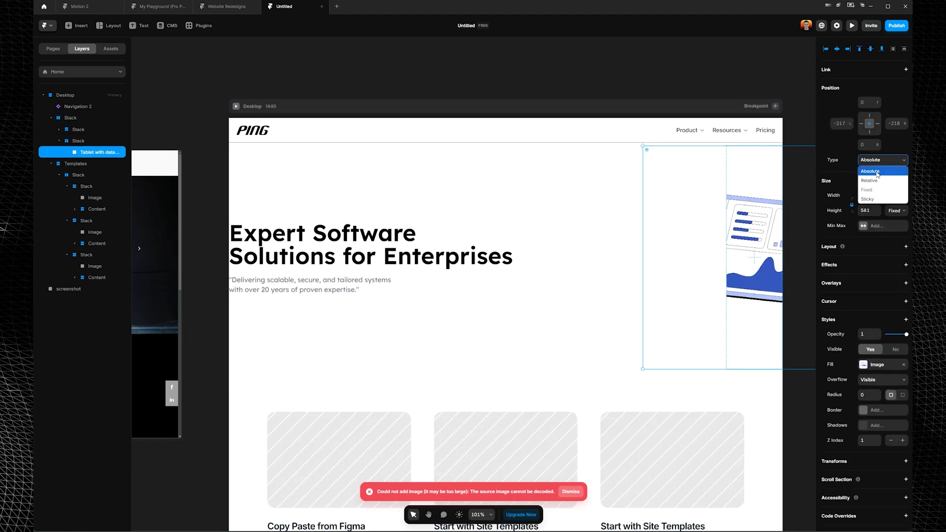
# Step: Set the hero text stack's width to Fill and the heading's font size to 55 pixels
pyautogui.click(78, 129)
pyautogui.press('Return')
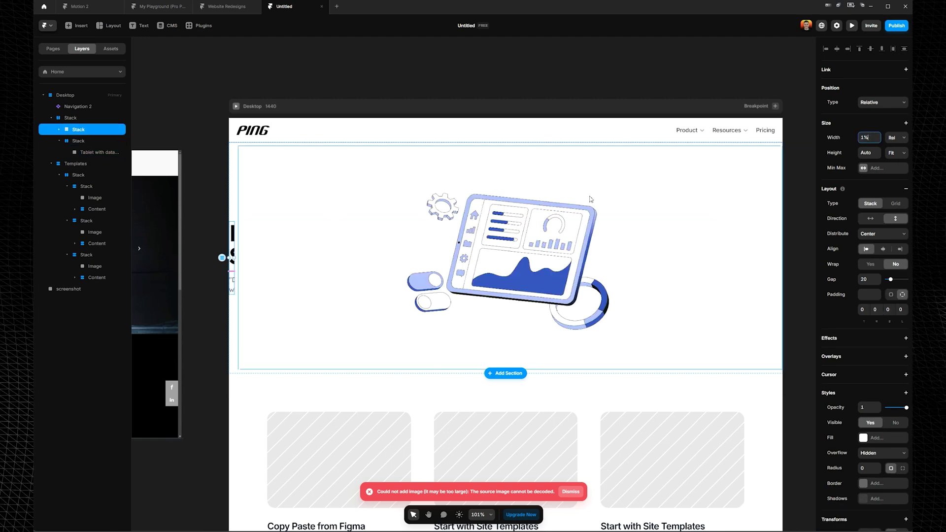
pyautogui.click(897, 138)
pyautogui.click(896, 166)
pyautogui.doubleClick(386, 253)
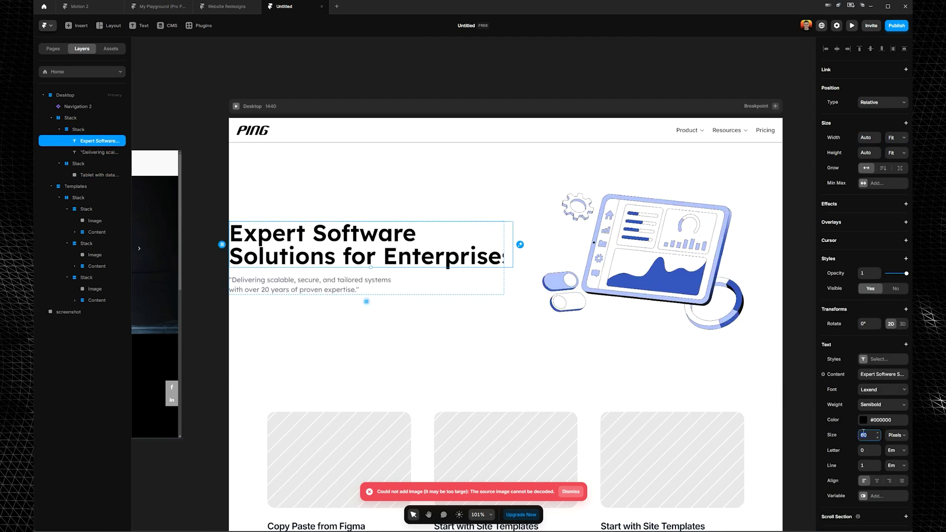
pyautogui.write('55')
pyautogui.press('Return')
# Step: Give the outer hero stack individual padding of 65 on both its right and left sides
pyautogui.click(244, 151)
pyautogui.click(903, 295)
pyautogui.click(876, 310)
pyautogui.write('65')
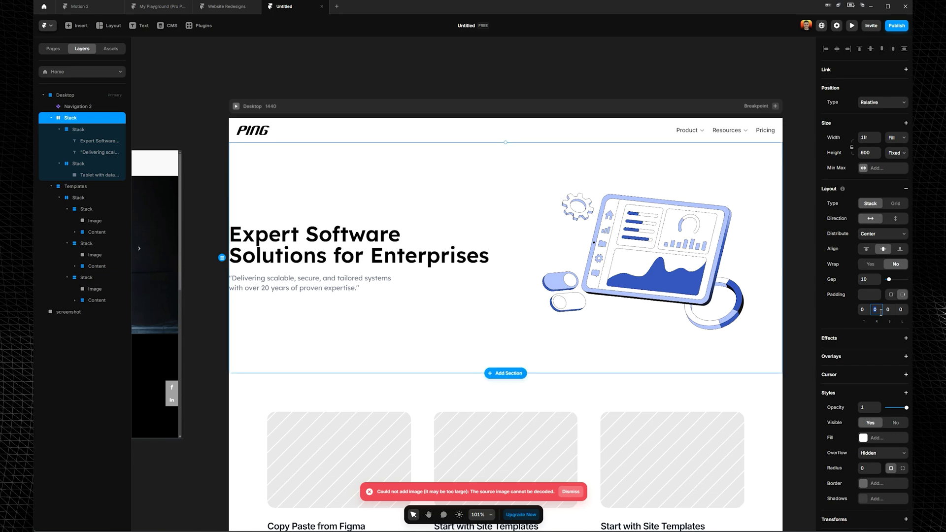
pyautogui.press('Tab')
pyautogui.press('Tab')
pyautogui.write('65')
pyautogui.press('Return')
# Step: Compare the new hero layout with the original PING page screenshot and preview the page
pyautogui.click(797, 193)
pyautogui.click(467, 192)
pyautogui.doubleClick(389, 247)
pyautogui.click(632, 246)
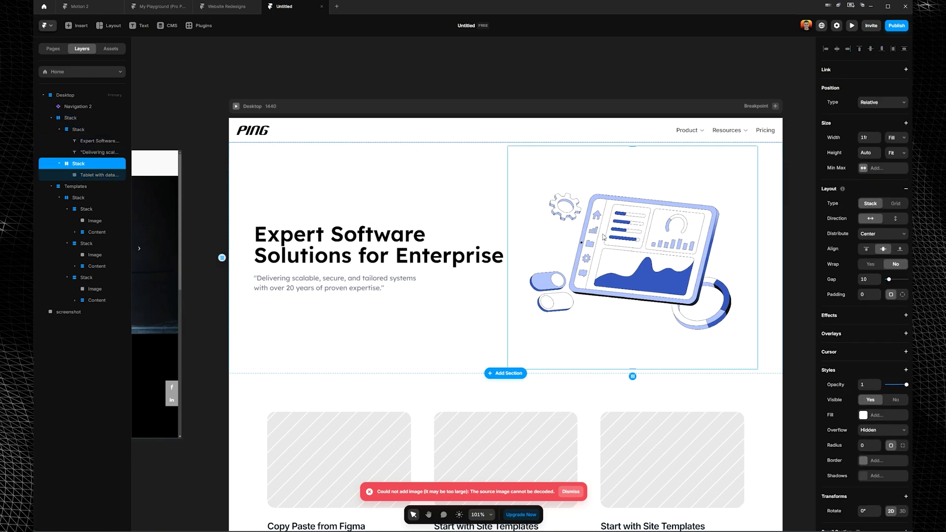
pyautogui.moveTo(729, 197); pyautogui.dragTo(620, 203)
pyautogui.doubleClick(592, 197)
pyautogui.click(679, 182)
pyautogui.scroll(-3, 679, 183)
pyautogui.scroll(-2, 679, 182)
pyautogui.moveTo(508, 89); pyautogui.dragTo(687, 72)
pyautogui.scroll(3, 345, 262)
pyautogui.moveTo(345, 261); pyautogui.dragTo(389, 316)
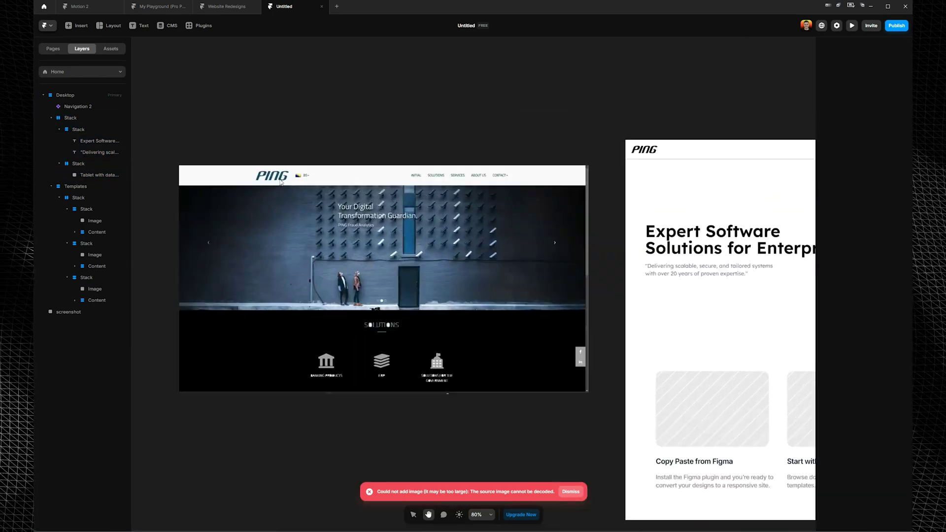
pyautogui.scroll(3, 394, 315)
pyautogui.moveTo(740, 256); pyautogui.dragTo(473, 262)
pyautogui.scroll(2, 473, 262)
pyautogui.scroll(-2, 474, 261)
pyautogui.moveTo(423, 234); pyautogui.dragTo(470, 245)
pyautogui.click(644, 144)
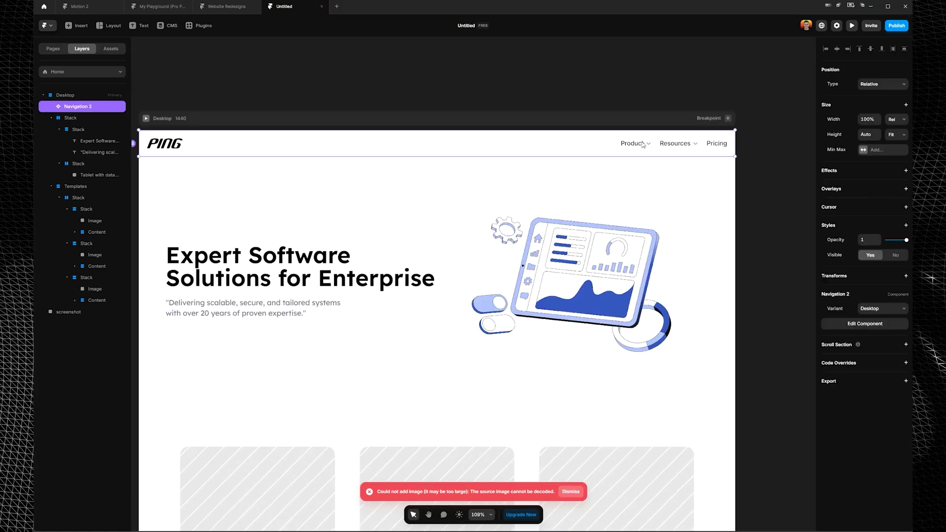
pyautogui.click(853, 25)
pyautogui.click(852, 26)
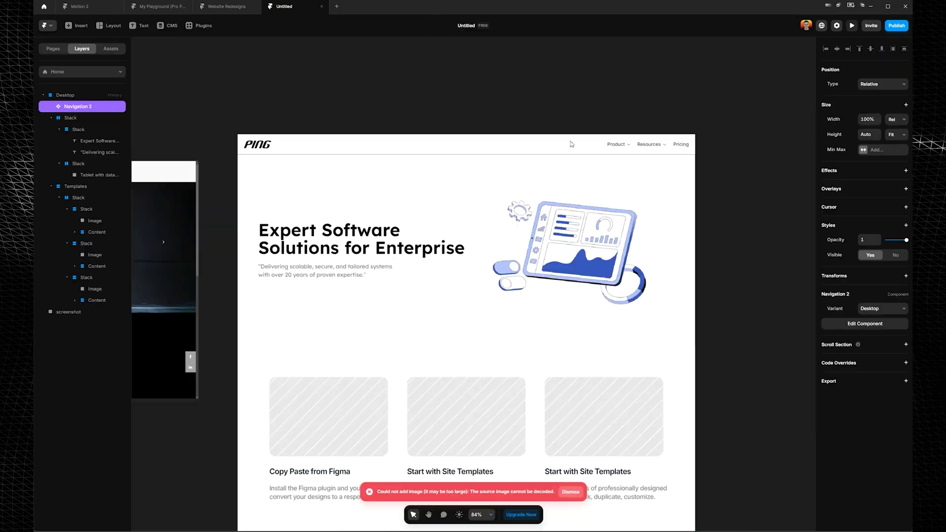
# Step: Draw a 152 by 75 button frame in the hero stack with radius 20 and fill #3559C0 sampled from the illustration
pyautogui.moveTo(484, 305); pyautogui.dragTo(537, 283)
pyautogui.scroll(2, 536, 283)
pyautogui.doubleClick(404, 414)
pyautogui.scroll(2, 648, 296)
pyautogui.moveTo(649, 296); pyautogui.dragTo(604, 353)
pyautogui.click(374, 251)
pyautogui.click(318, 299)
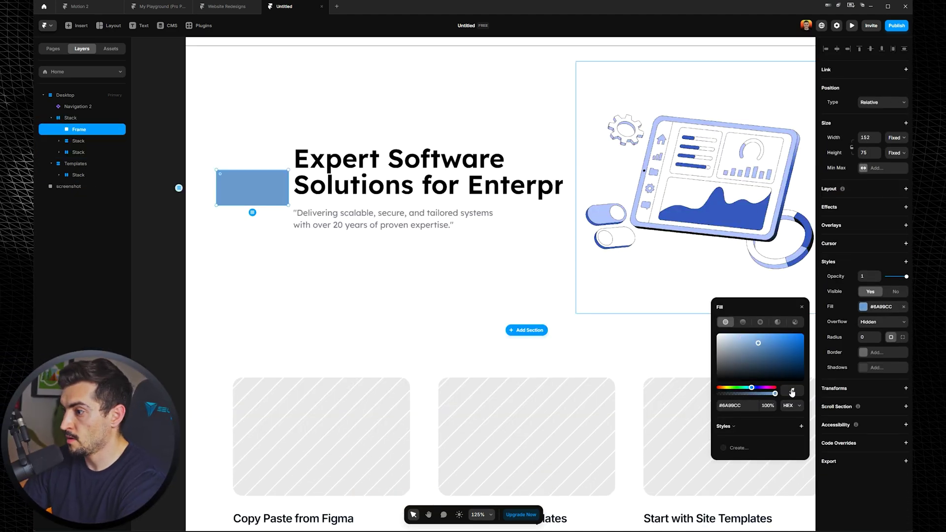
pyautogui.click(727, 214)
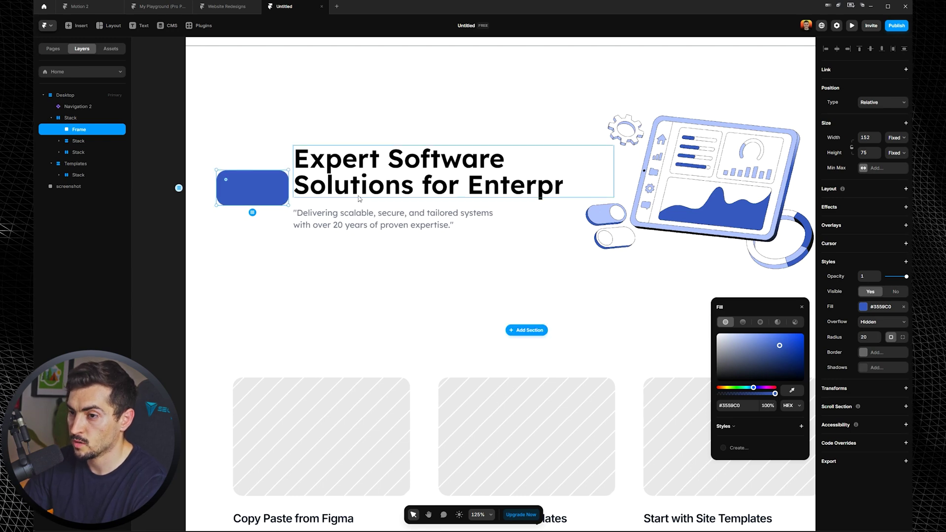
pyautogui.press('t')
pyautogui.click(242, 189)
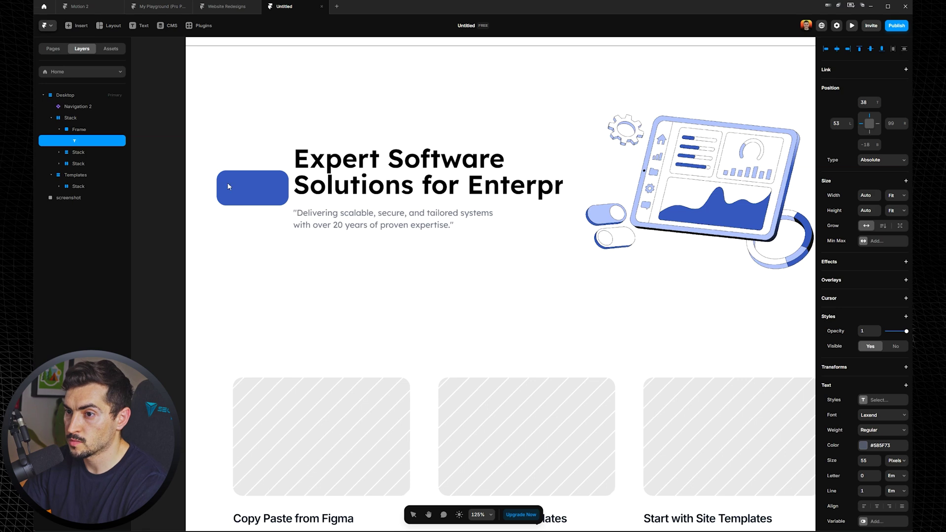
pyautogui.click(79, 140)
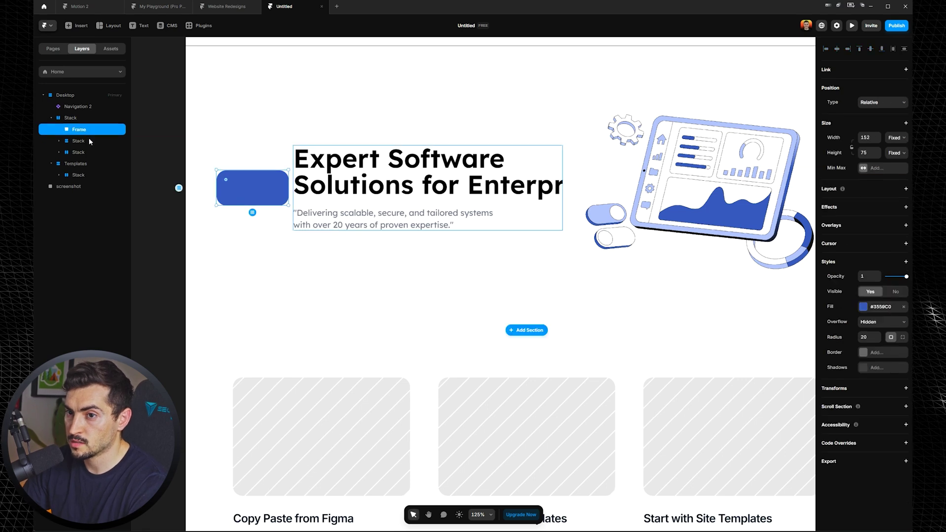
# Step: Add the text "Book Call" inside the blue button frame, coloured #FFFFFF at a font size of 16 pixels
pyautogui.press('t')
pyautogui.click(236, 184)
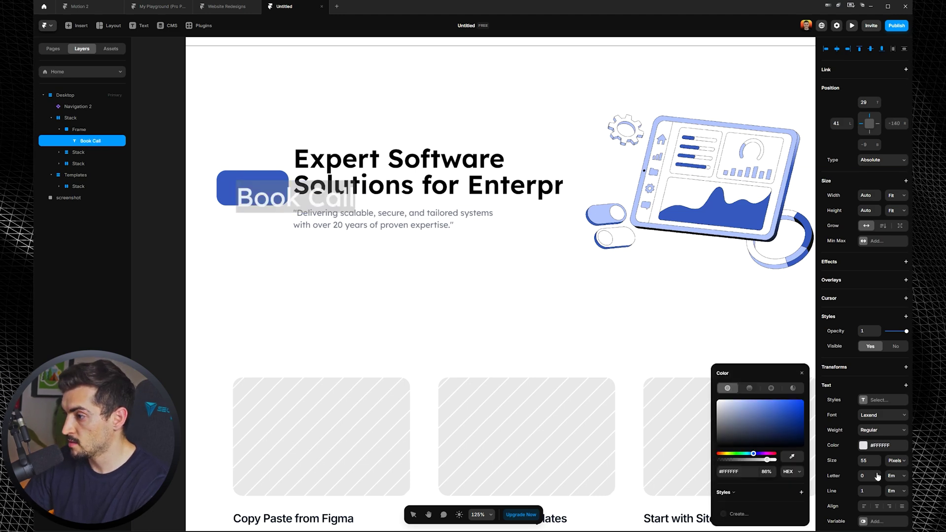
pyautogui.click(871, 461)
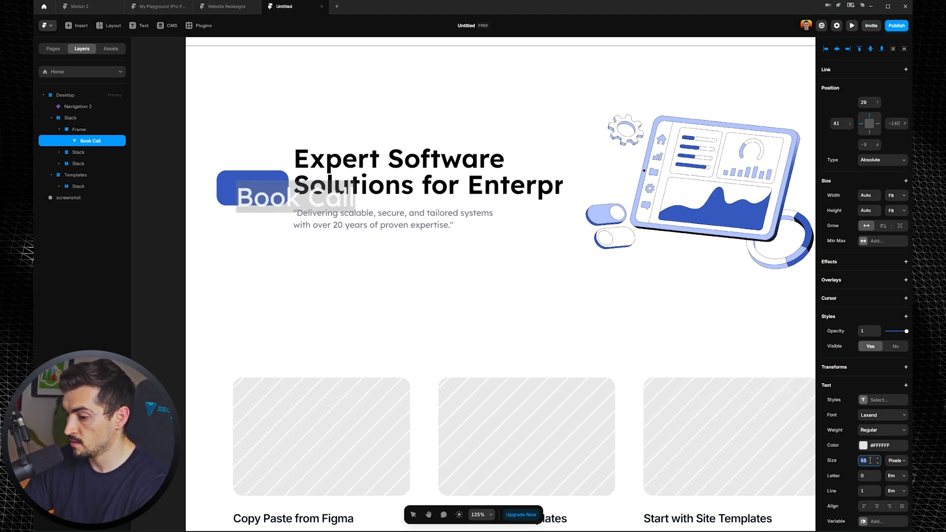
pyautogui.write('16')
pyautogui.press('Return')
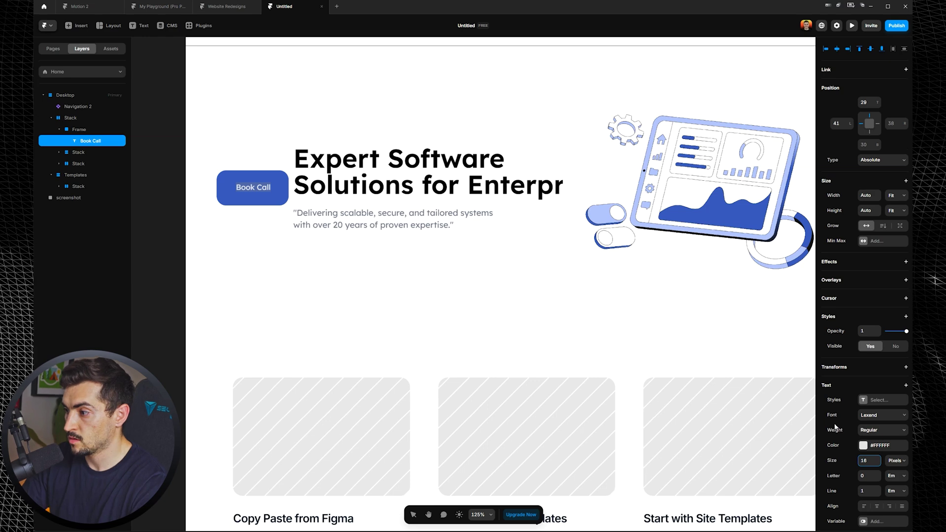
# Step: Move the Book Call button frame into the hero text stack, below the subtitle
pyautogui.click(274, 183)
pyautogui.moveTo(263, 185); pyautogui.dragTo(336, 241)
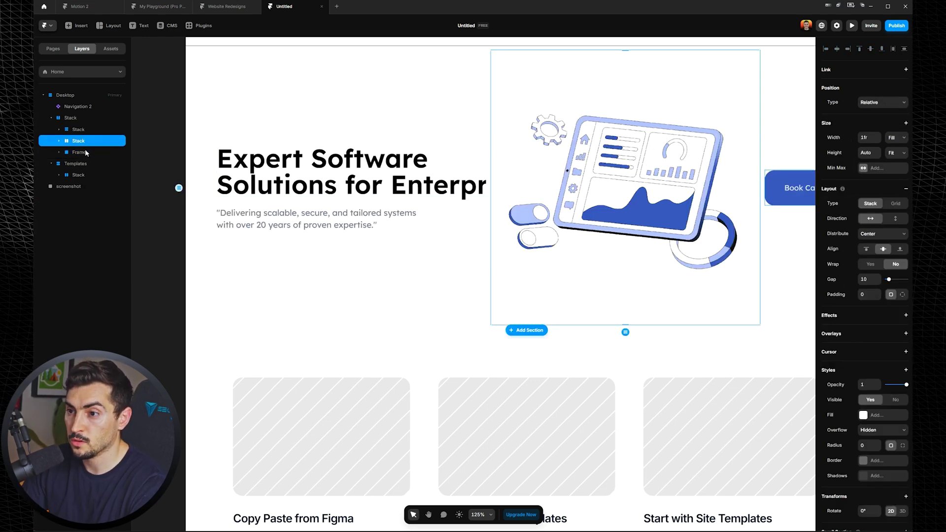
pyautogui.moveTo(86, 153); pyautogui.dragTo(84, 132)
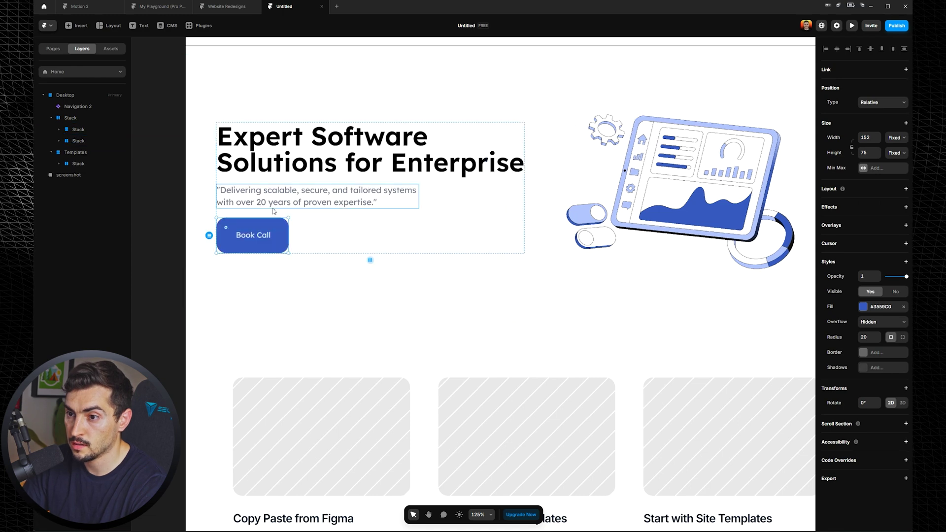
# Step: Resize the Book Call button frame to 124 by 61 and center its label within it
pyautogui.scroll(-3, 296, 227)
pyautogui.moveTo(289, 220); pyautogui.dragTo(278, 222)
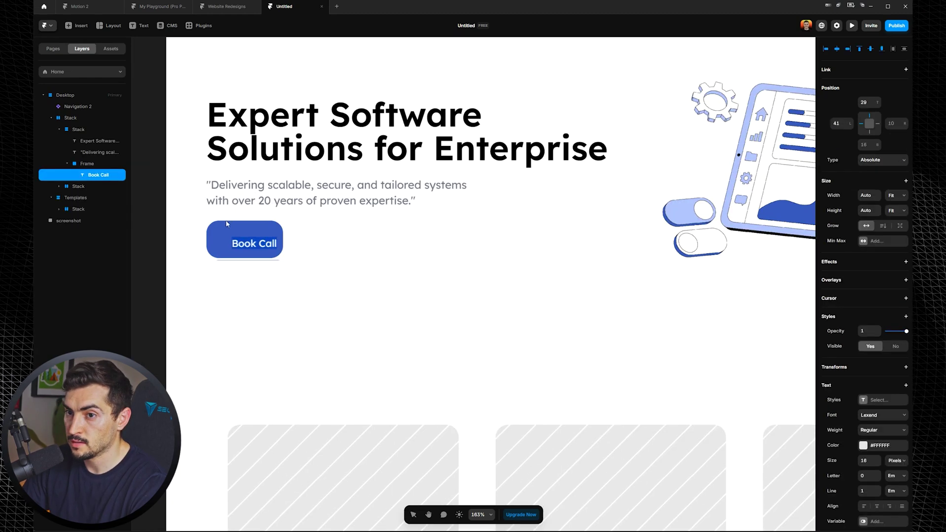
pyautogui.click(97, 165)
pyautogui.click(99, 175)
pyautogui.scroll(-3, 886, 488)
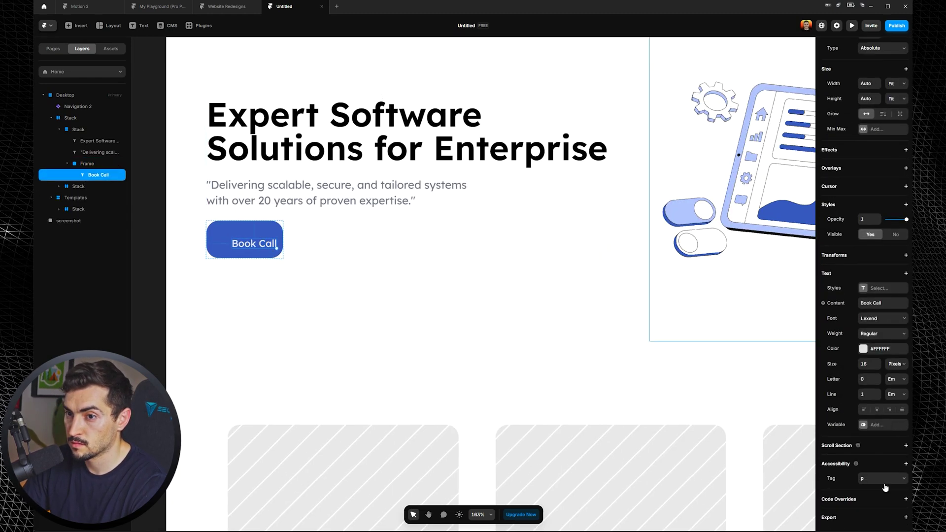
# Step: Add a link to the Book Call button frame that points to the Home page
pyautogui.click(253, 227)
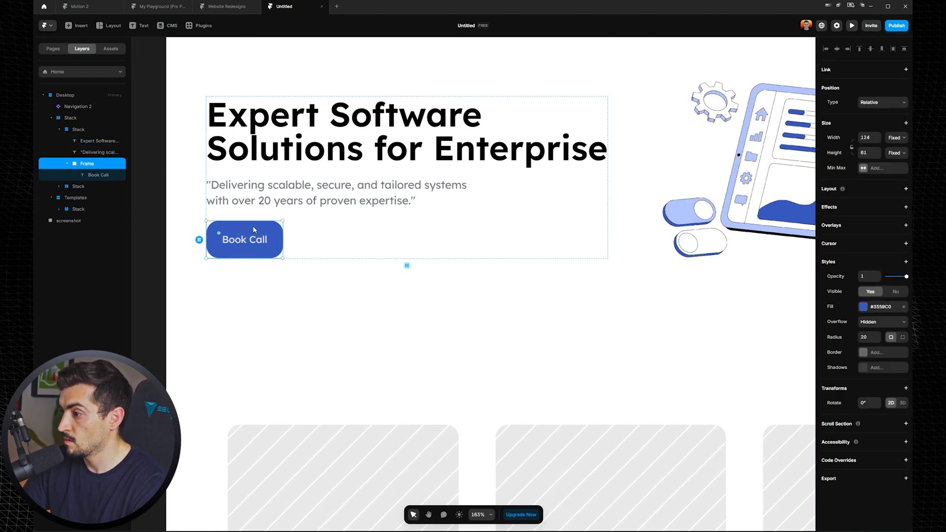
pyautogui.scroll(1, 893, 81)
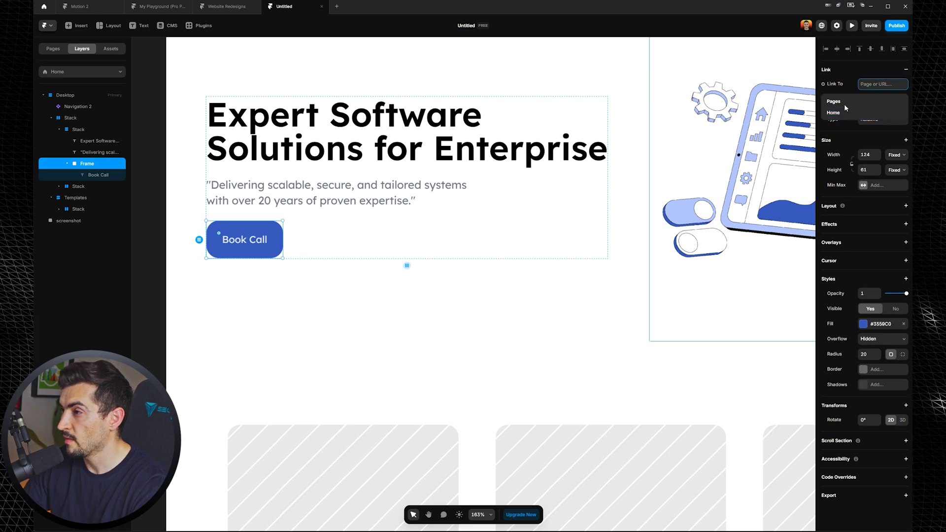
pyautogui.click(838, 113)
# Step: Convert the Book Call button frame into a component named BUTTON
pyautogui.rightClick(251, 234)
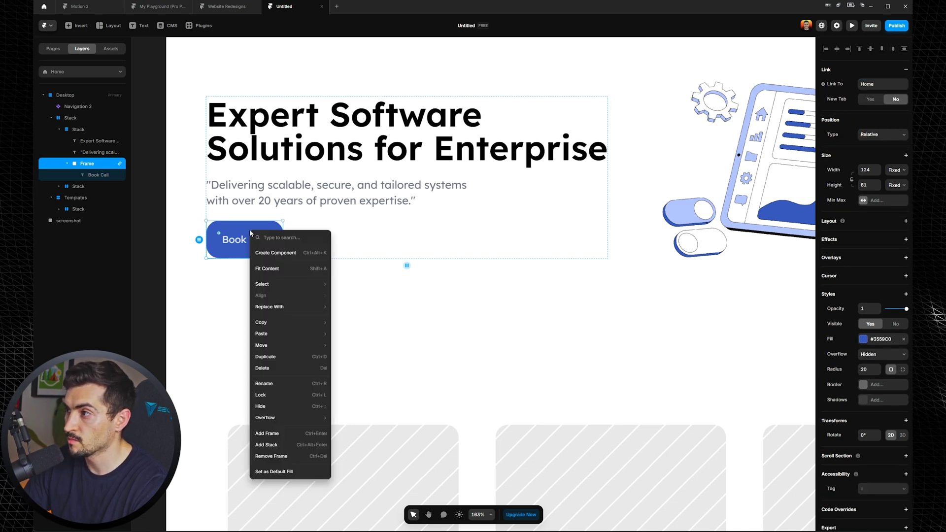
pyautogui.click(291, 253)
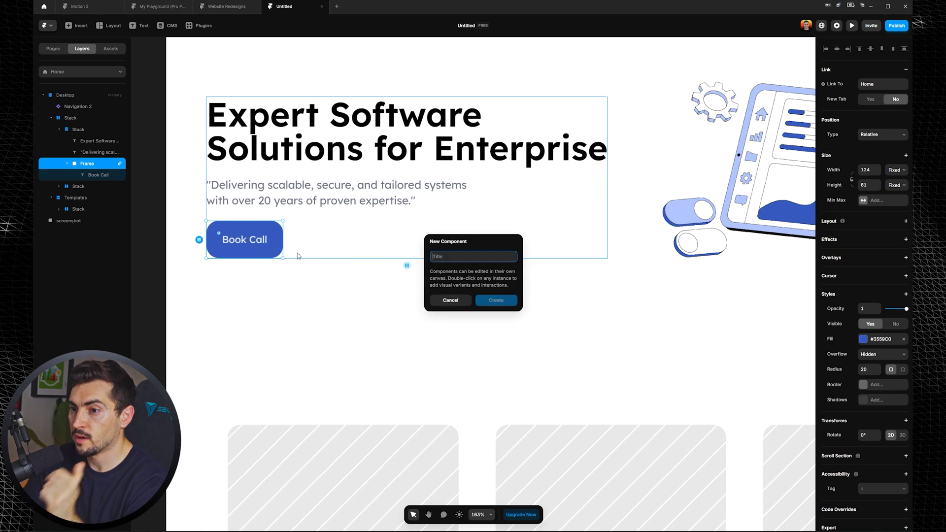
pyautogui.write('BUTTON')
pyautogui.press('Return')
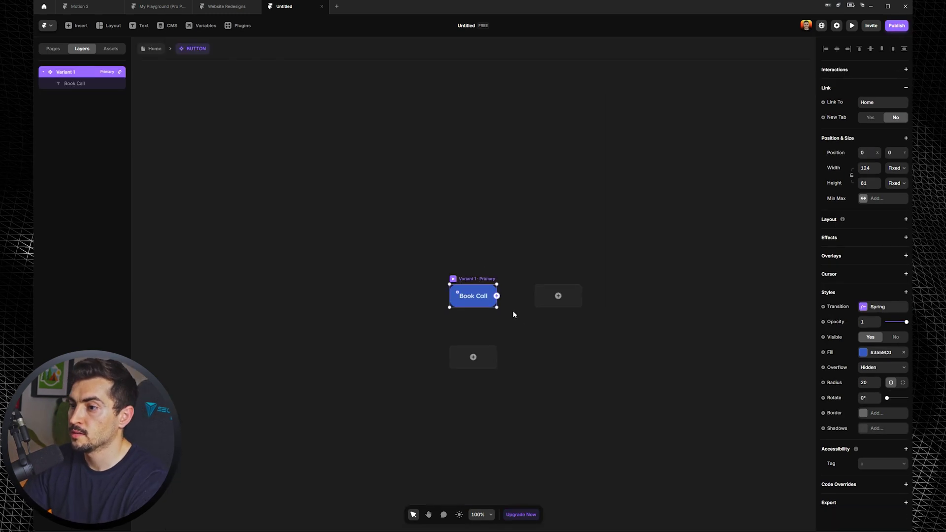
# Step: Add a hover variant to the BUTTON component and open its fill colour for editing
pyautogui.click(474, 382)
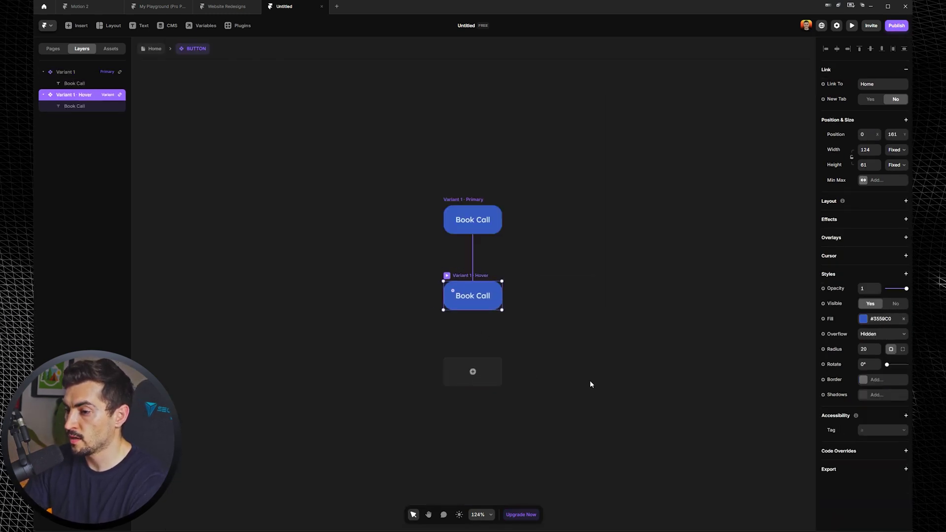
pyautogui.click(862, 320)
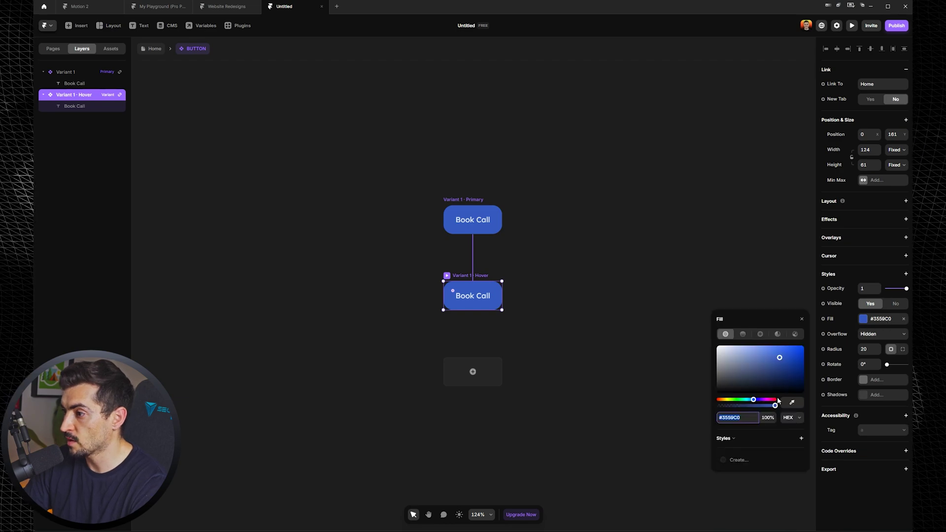
# Step: Return to the Home page from the component canvas and preview the page with the Book Call button
pyautogui.click(153, 50)
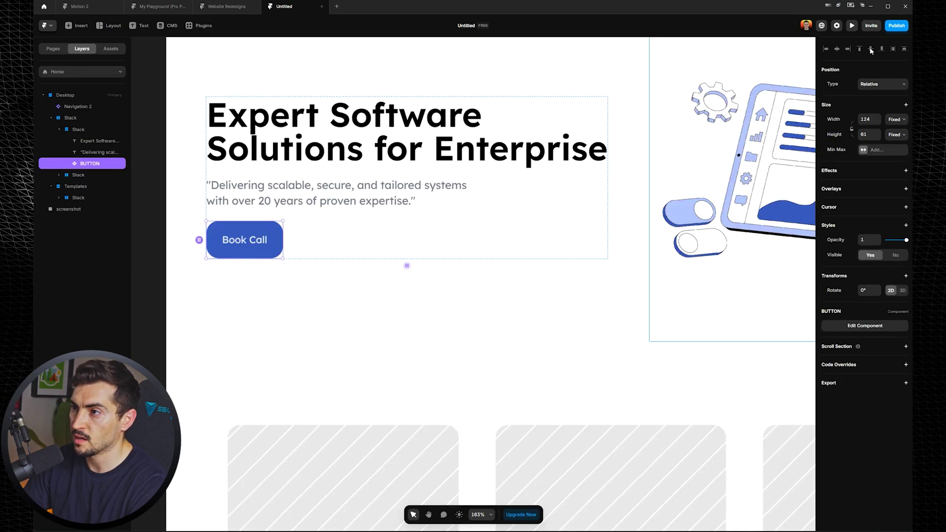
pyautogui.click(852, 25)
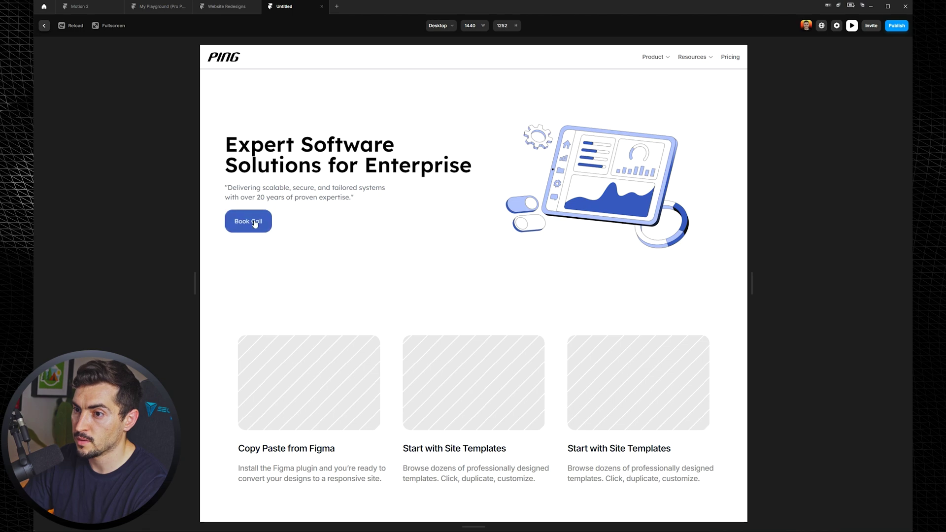
# Step: Close the preview and look over the PING home page from the hero down to the cards section
pyautogui.click(850, 28)
pyautogui.scroll(-5, 652, 99)
pyautogui.moveTo(345, 65); pyautogui.dragTo(276, 105)
pyautogui.moveTo(690, 91); pyautogui.dragTo(458, 97)
pyautogui.scroll(1, 611, 168)
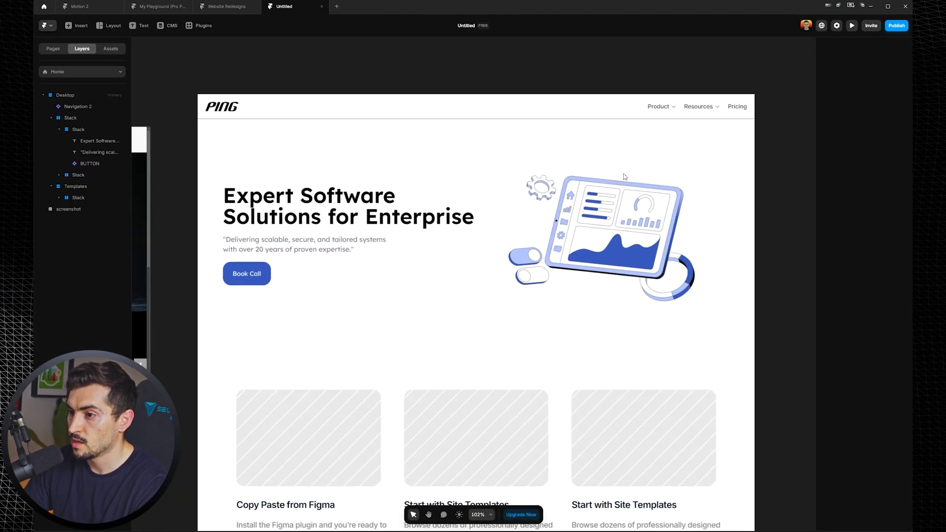
pyautogui.press('space')
pyautogui.moveTo(583, 304); pyautogui.dragTo(594, 171)
pyautogui.scroll(2, 444, 315)
pyautogui.scroll(-2, 446, 313)
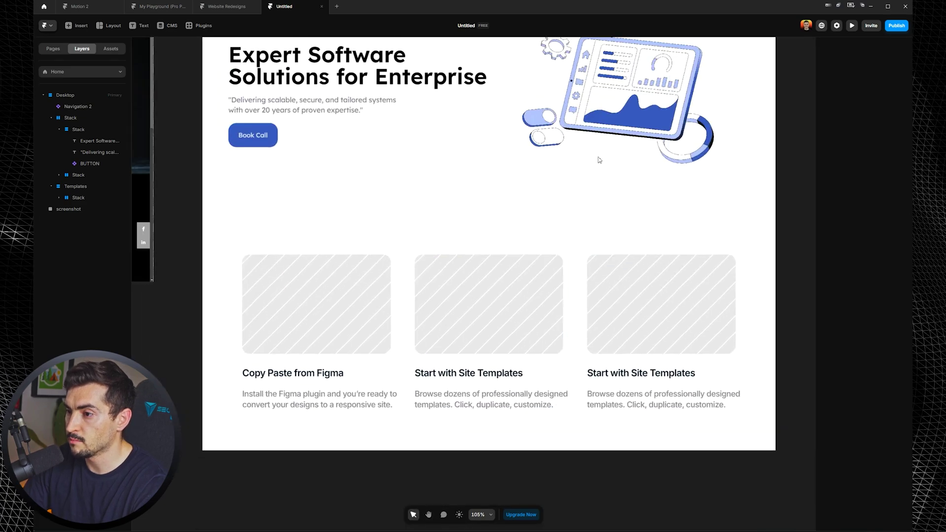
pyautogui.moveTo(573, 117); pyautogui.dragTo(537, 288)
# Step: Paste the original portfolio page screenshot onto the new project's canvas and insert a dark navigation bar with links into the Desktop page
pyautogui.press('v')
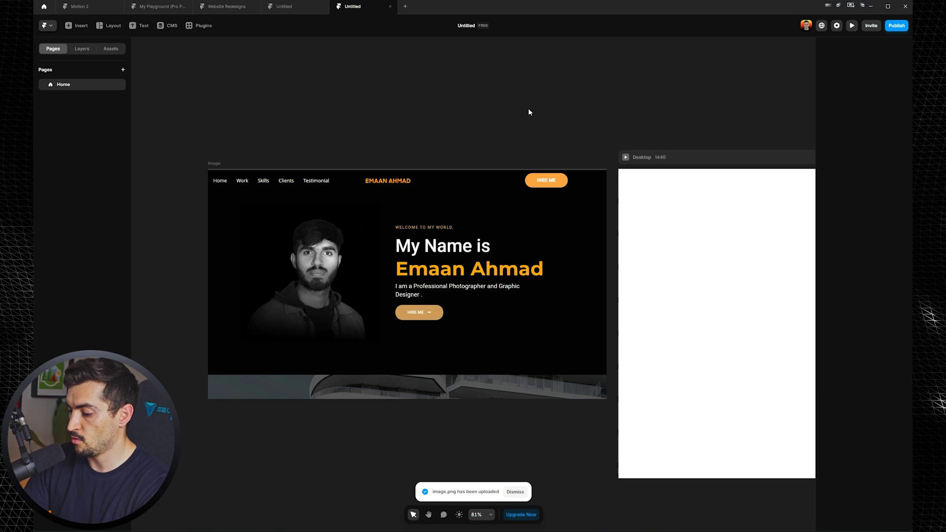
pyautogui.scroll(-1, 529, 110)
pyautogui.moveTo(636, 119); pyautogui.dragTo(476, 114)
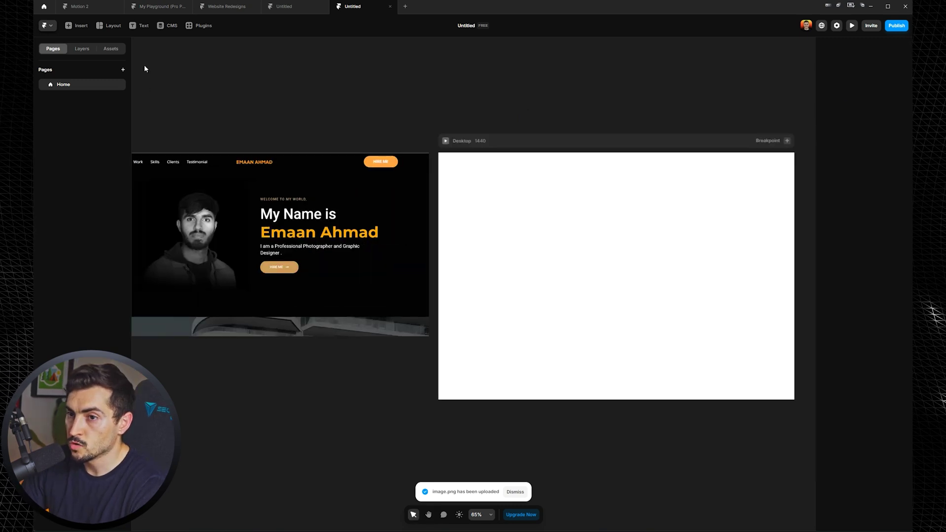
pyautogui.click(79, 26)
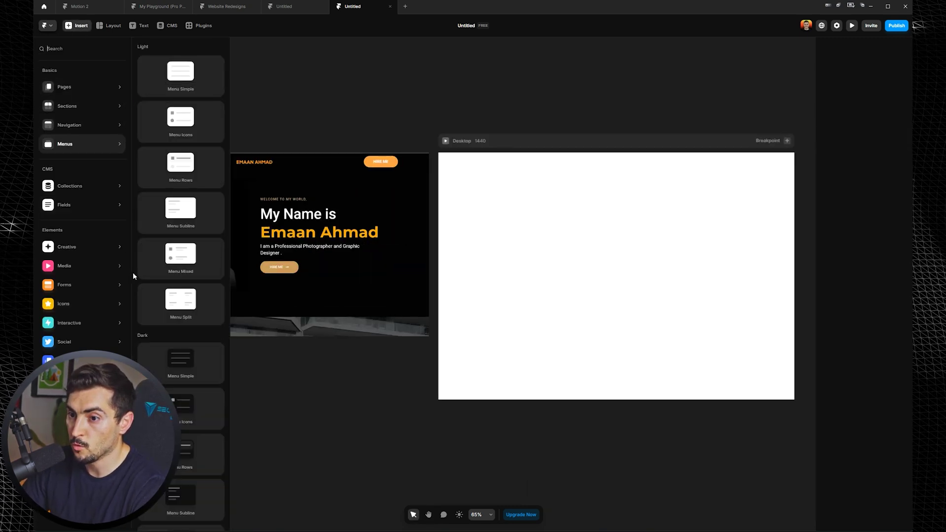
pyautogui.moveTo(95, 120)
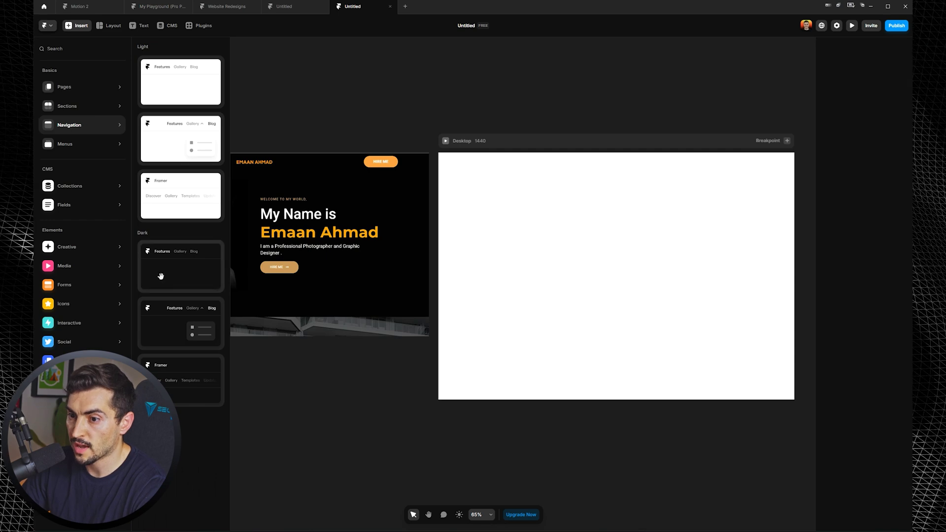
pyautogui.moveTo(162, 276); pyautogui.dragTo(562, 168)
pyautogui.click(477, 117)
pyautogui.moveTo(478, 116); pyautogui.dragTo(572, 94)
# Step: Examine the header, hero text and Hire Me buttons in the original portfolio page screenshot
pyautogui.scroll(3, 352, 150)
pyautogui.moveTo(271, 138); pyautogui.dragTo(352, 134)
pyautogui.scroll(2, 642, 134)
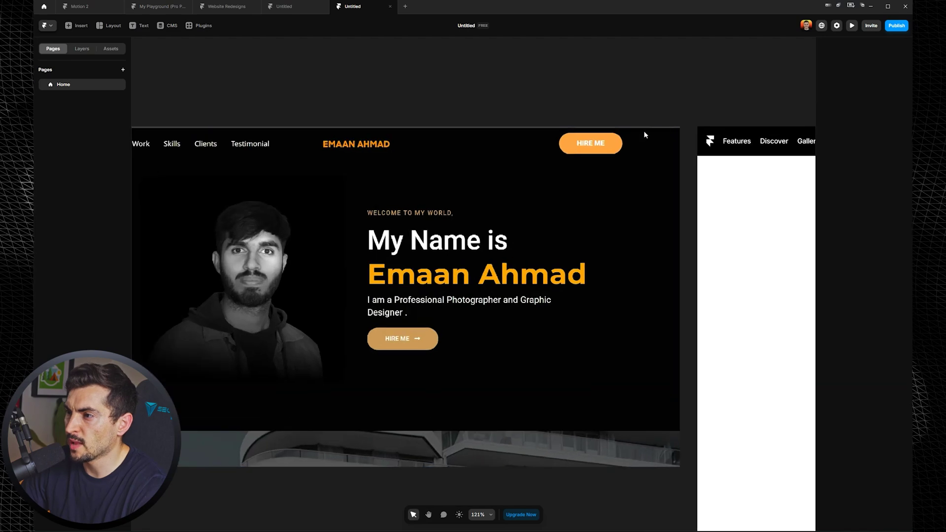
pyautogui.scroll(2, 662, 139)
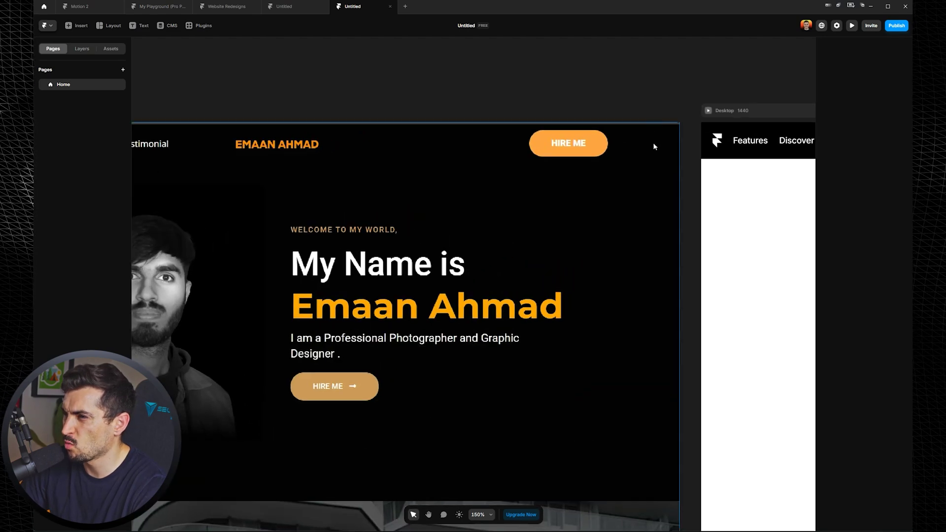
pyautogui.moveTo(485, 131); pyautogui.dragTo(629, 131)
pyautogui.scroll(-1, 641, 143)
pyautogui.scroll(-3, 448, 148)
pyautogui.moveTo(606, 91); pyautogui.dragTo(318, 101)
# Step: Open the Navigation component and replace the Framer icon in its Desktop variant with the EMAANDESIGN logo
pyautogui.click(449, 154)
pyautogui.scroll(2, 449, 154)
pyautogui.doubleClick(447, 158)
pyautogui.scroll(1, 259, 300)
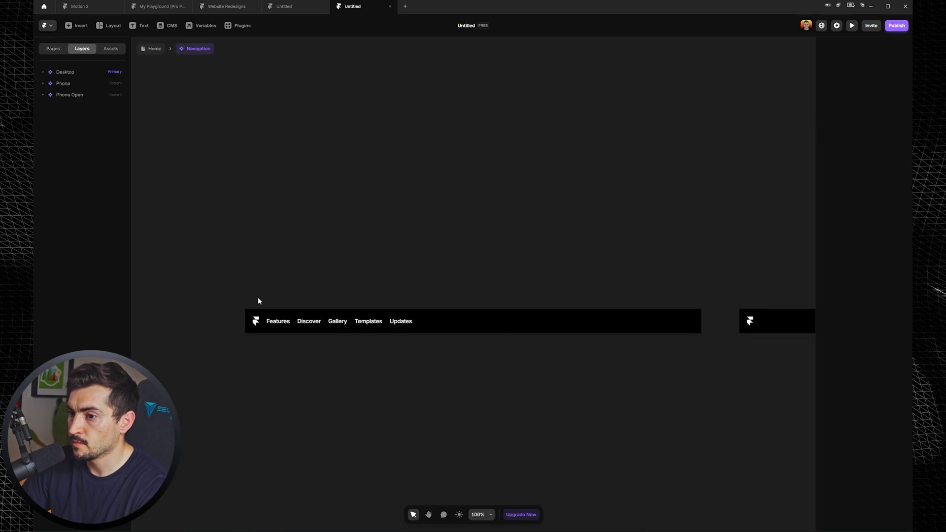
pyautogui.scroll(5, 256, 325)
pyautogui.hotkey('ctrl', 'v')
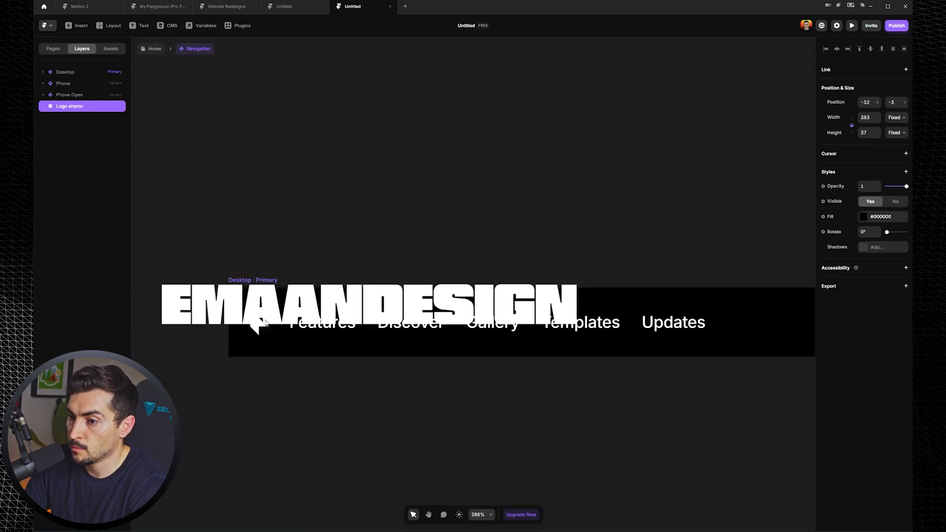
pyautogui.moveTo(265, 323); pyautogui.dragTo(264, 324)
pyautogui.click(259, 324)
pyautogui.press('Delete')
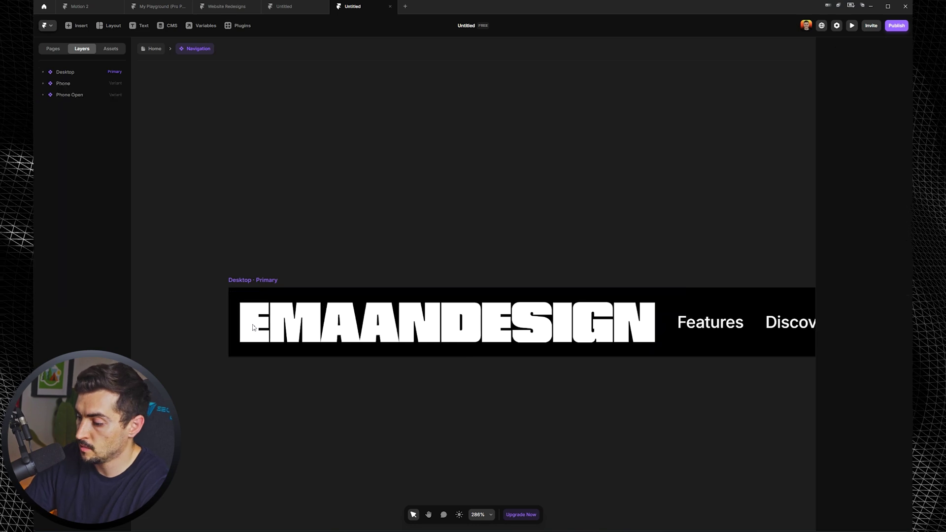
# Step: Scale the EMAANDESIGN logo in the navigation bar down to about 192 px wide
pyautogui.click(256, 326)
pyautogui.press('p')
pyautogui.click(566, 255)
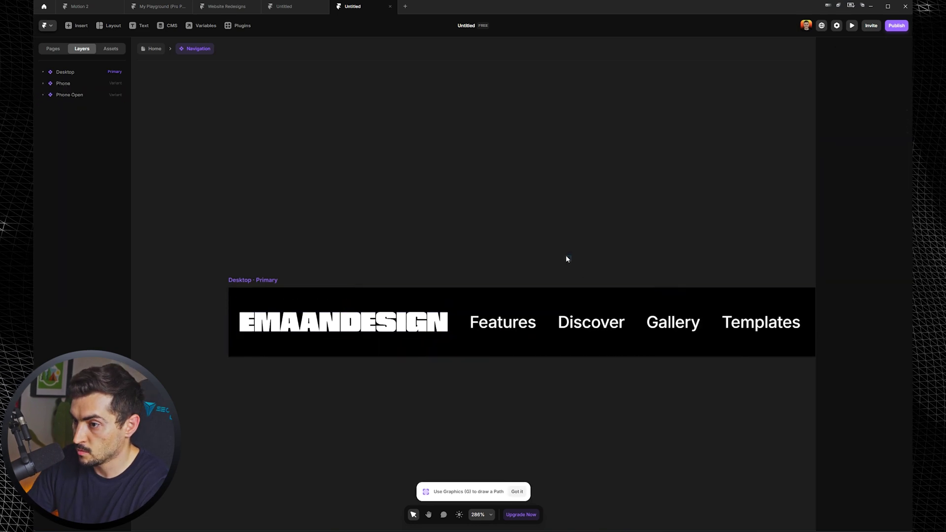
# Step: Delete the Templates and Updates links from the navigation bar
pyautogui.scroll(-2, 566, 251)
pyautogui.scroll(2, 587, 240)
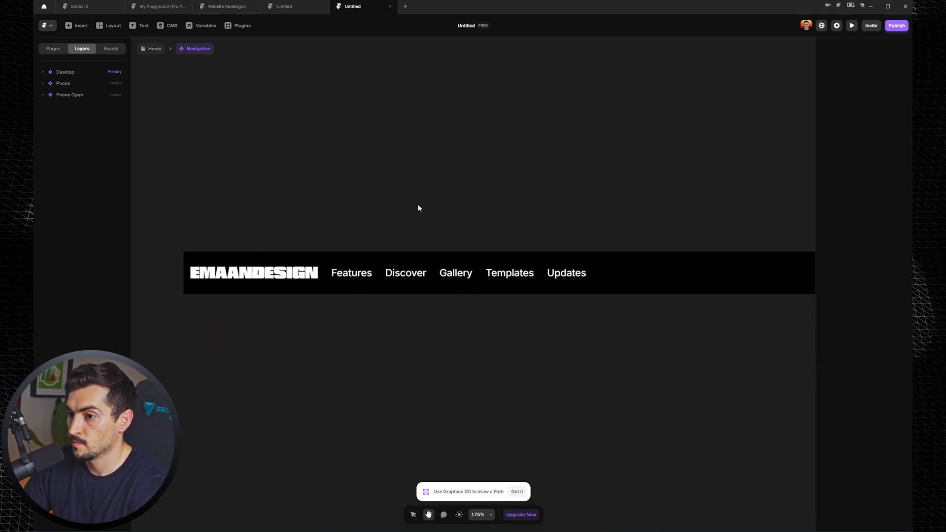
pyautogui.scroll(2, 367, 232)
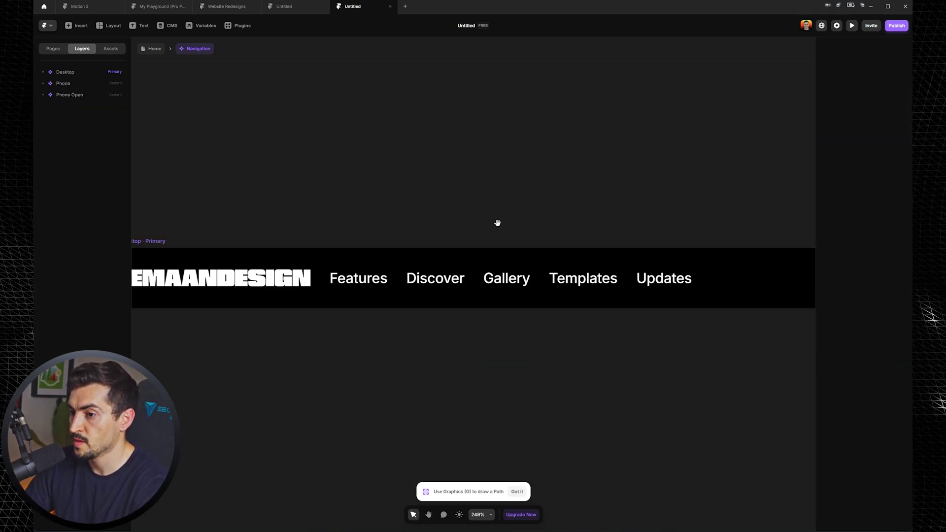
pyautogui.moveTo(497, 222); pyautogui.dragTo(369, 174)
pyautogui.doubleClick(454, 233)
pyautogui.click(536, 231)
pyautogui.press('Delete')
pyautogui.press('Delete')
# Step: Rename the Features, Discover and Gallery links to Portfolio, Contact and Testimonials
pyautogui.doubleClick(250, 234)
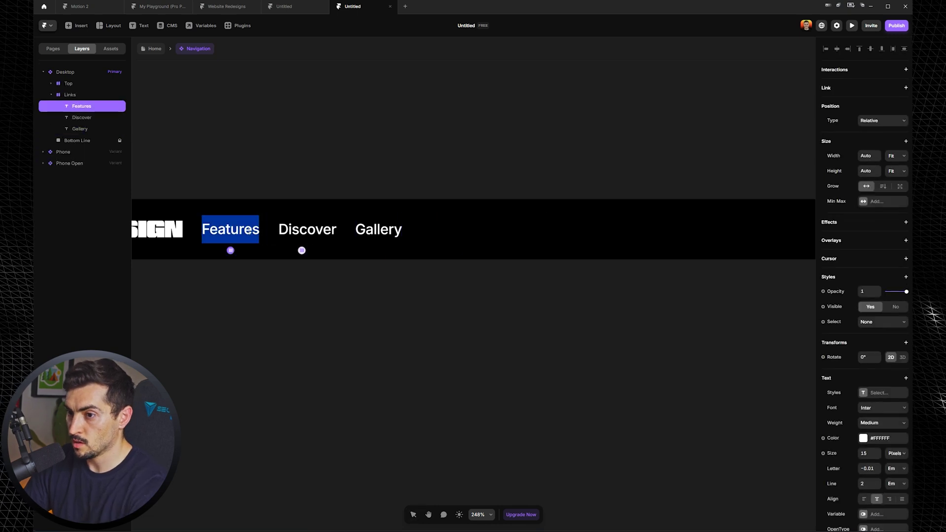
pyautogui.write('Portfolio')
pyautogui.doubleClick(309, 230)
pyautogui.write('Contact')
pyautogui.doubleClick(374, 233)
pyautogui.write('Testimonials')
# Step: Try the Luckiest Guy font on the Portfolio link and browse the font list for alternatives
pyautogui.click(230, 230)
pyautogui.click(883, 424)
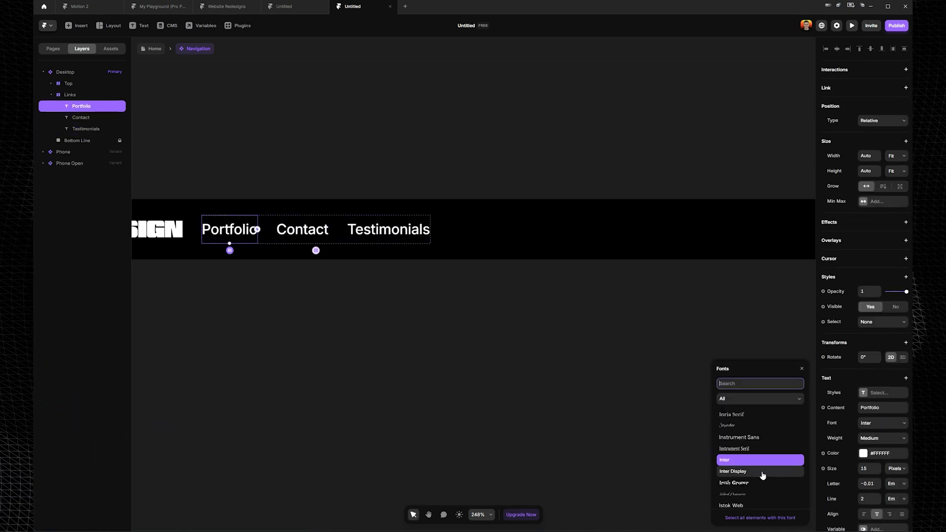
pyautogui.scroll(-6, 763, 459)
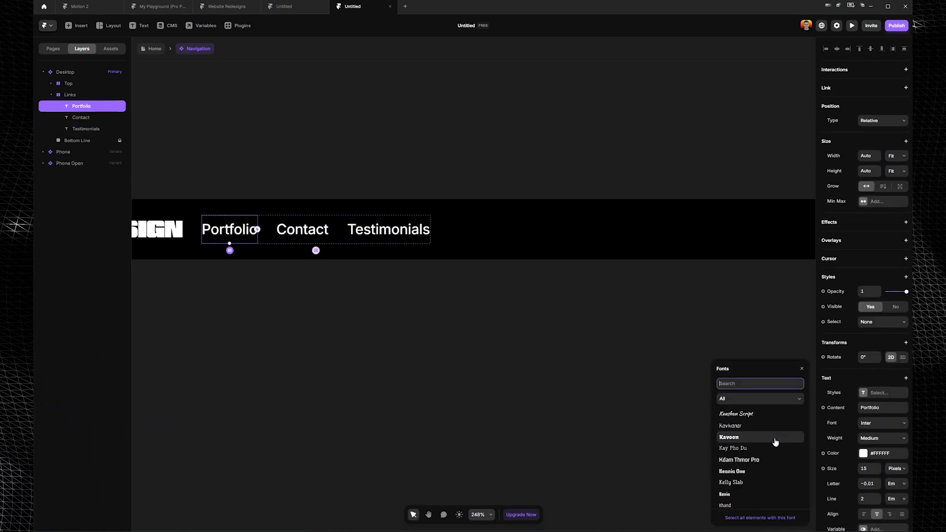
pyautogui.scroll(-10, 768, 458)
pyautogui.click(773, 485)
pyautogui.scroll(-16, 762, 471)
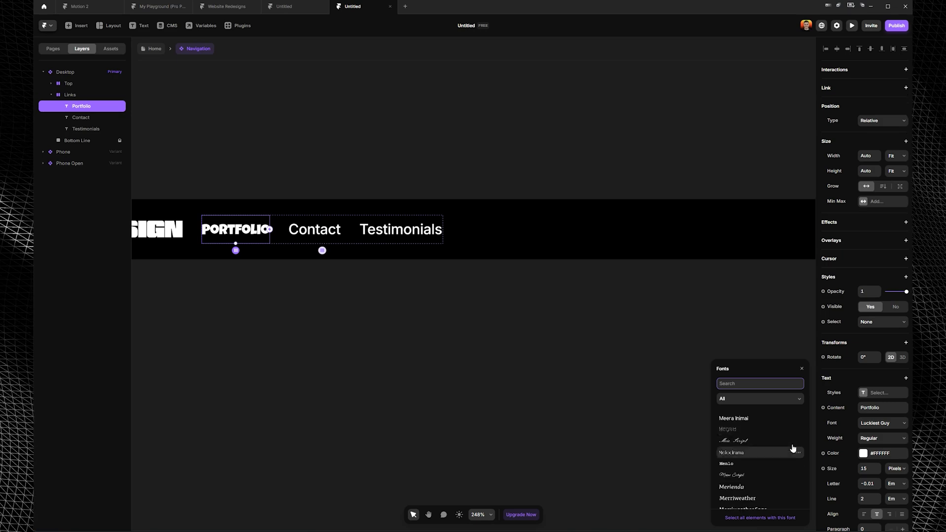
pyautogui.scroll(-5, 774, 453)
pyautogui.scroll(-10, 774, 463)
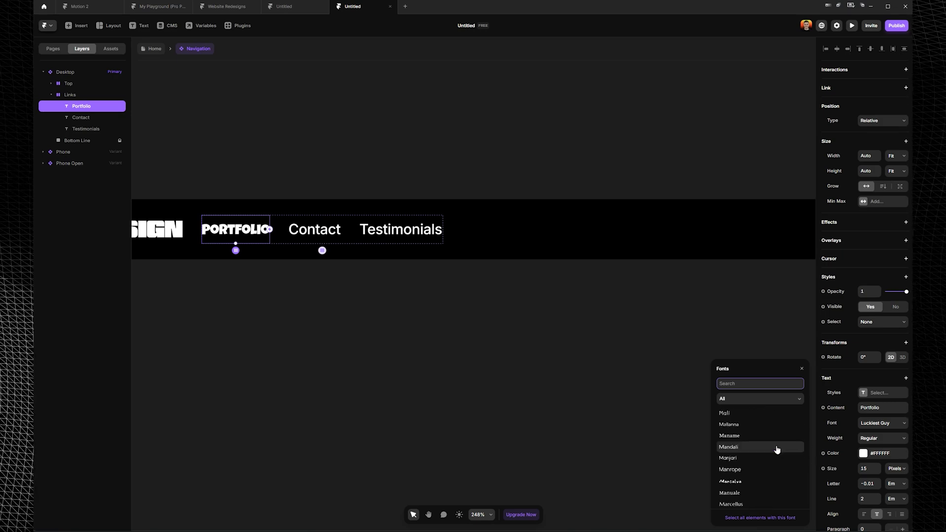
# Step: Set the font of the Portfolio, Contact and Testimonials links to Space Grotesk
pyautogui.write('grotes')
pyautogui.click(755, 506)
pyautogui.click(314, 229)
pyautogui.keyDown('shift'); pyautogui.click(394, 229); pyautogui.keyUp('shift')
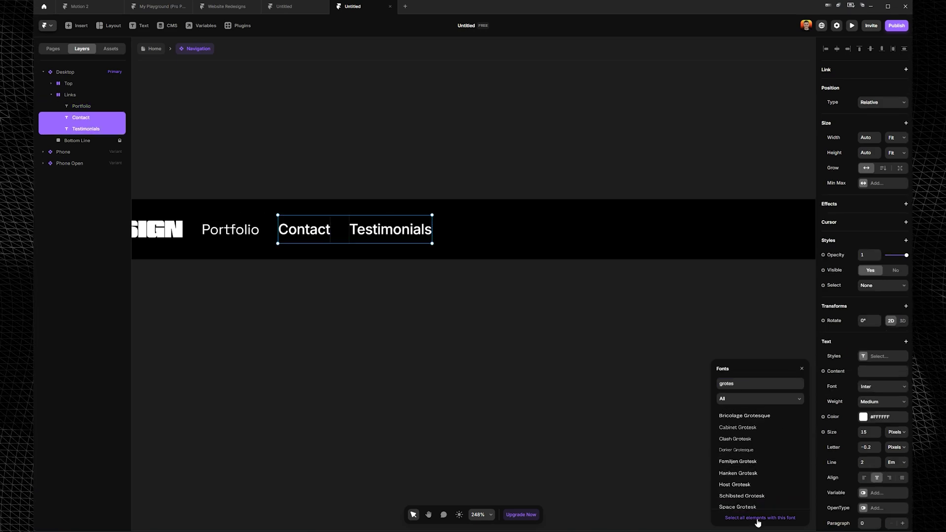
pyautogui.click(754, 507)
pyautogui.keyDown('shift'); pyautogui.click(232, 229); pyautogui.keyUp('shift')
pyautogui.click(633, 235)
pyautogui.scroll(-5, 632, 234)
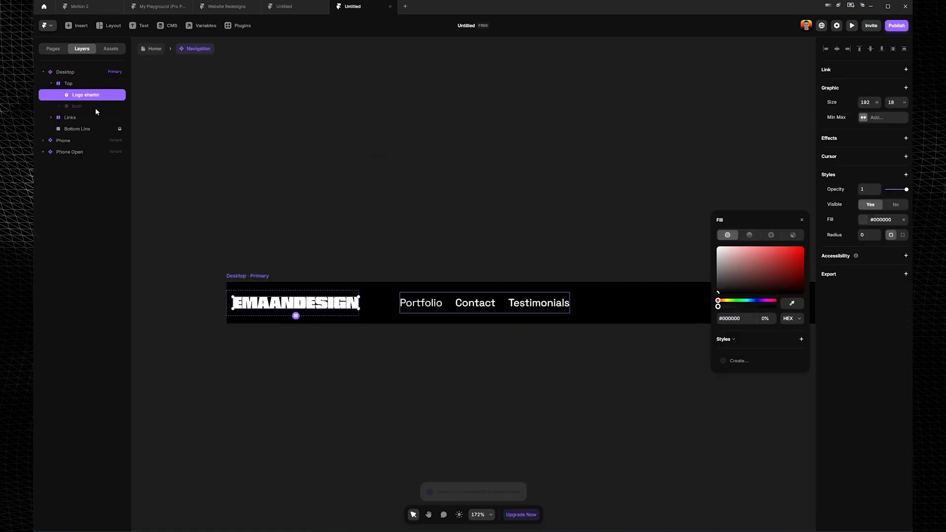
pyautogui.click(389, 221)
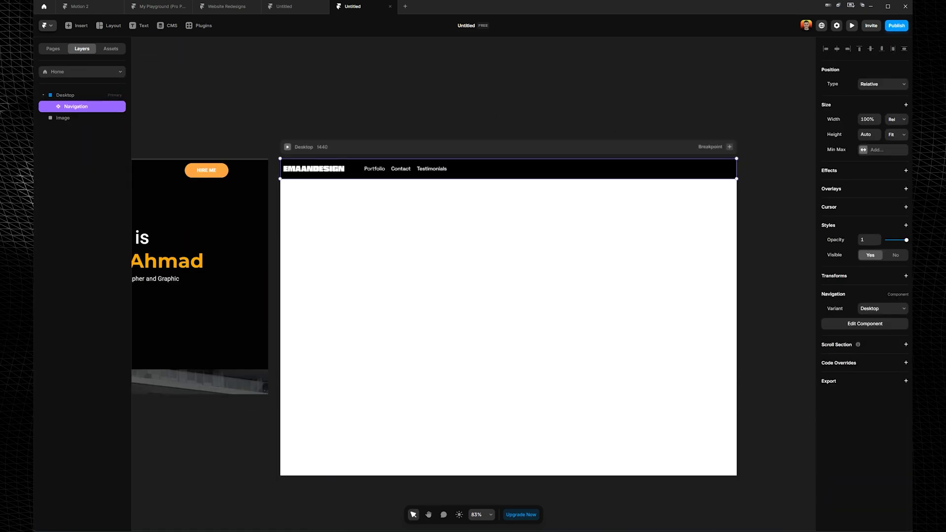
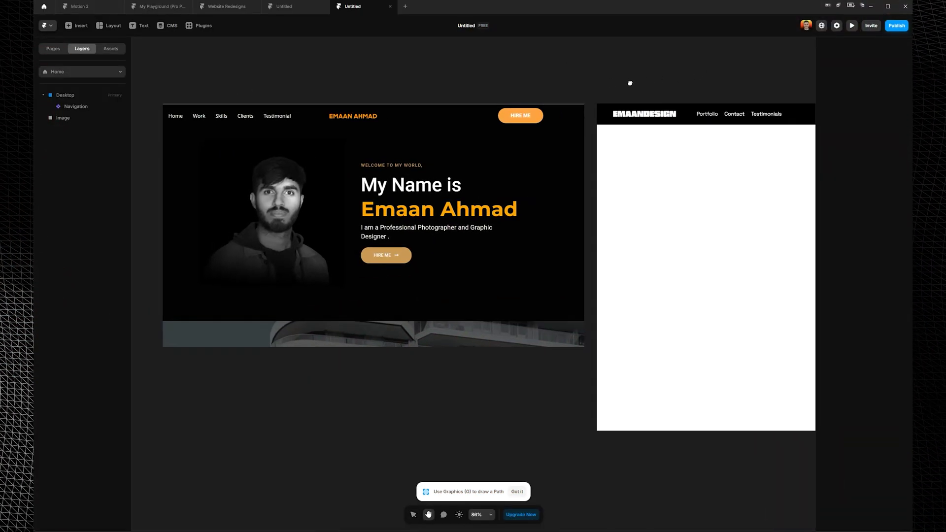
# Step: Capture a screen snippet of the portrait photo in the original portfolio page screenshot
pyautogui.moveTo(710, 77); pyautogui.dragTo(434, 96)
pyautogui.moveTo(497, 90); pyautogui.dragTo(721, 85)
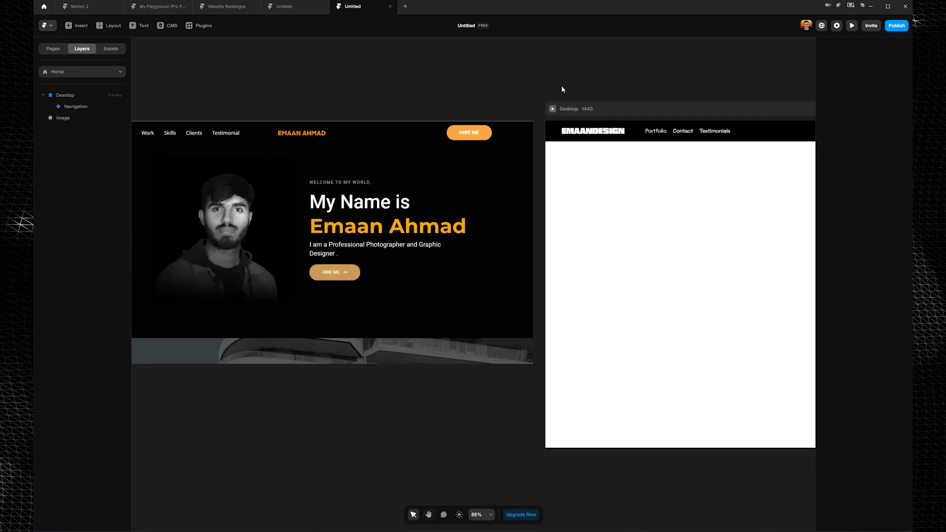
pyautogui.moveTo(294, 209); pyautogui.dragTo(400, 233)
pyautogui.scroll(5, 322, 211)
pyautogui.scroll(-3, 416, 218)
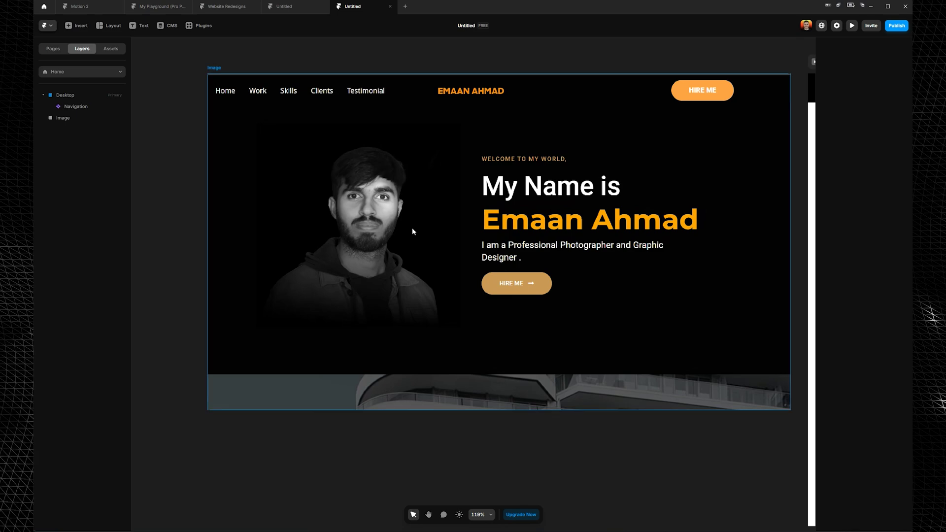
pyautogui.press('Print')
pyautogui.moveTo(444, 128); pyautogui.dragTo(257, 321)
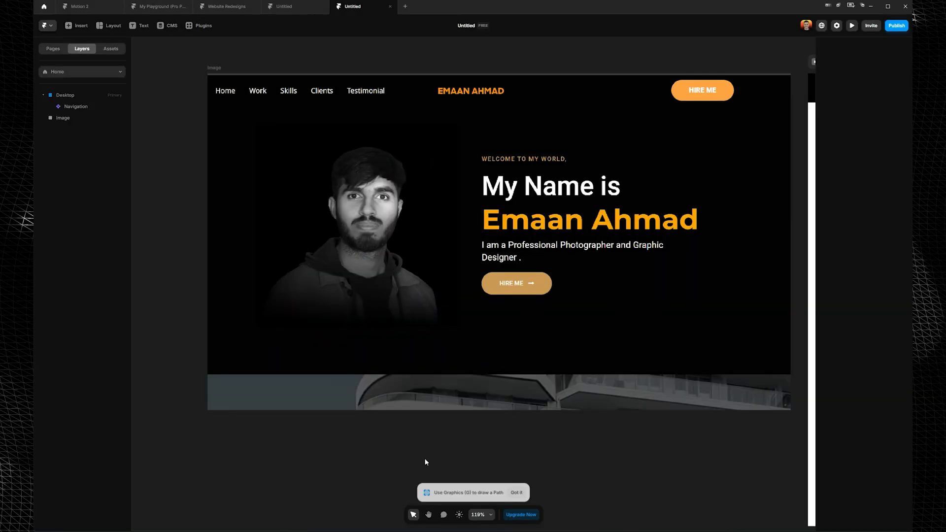
# Step: Switch to ChatGPT and, with the hero text screenshot attached, ask it to make the overly personal text more targeted to a specific client
pyautogui.moveTo(547, 440); pyautogui.dragTo(390, 429)
pyautogui.scroll(-4, 389, 430)
pyautogui.moveTo(456, 346); pyautogui.dragTo(394, 317)
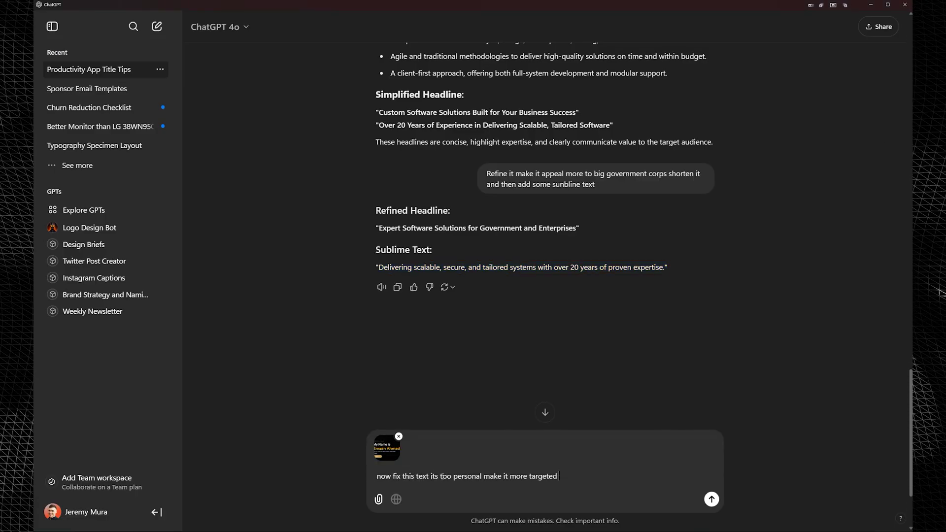
pyautogui.write('c client')
pyautogui.press('Return')
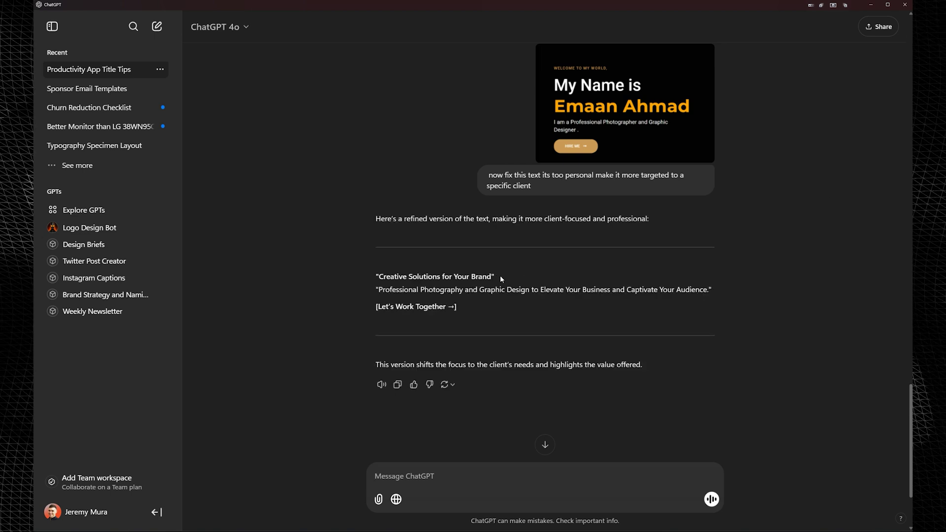
# Step: Switch to the browser and look through the original portfolio site's expertise, Creatives gallery, client logos and testimonials sections
pyautogui.hotkey('alt', 'Tab')
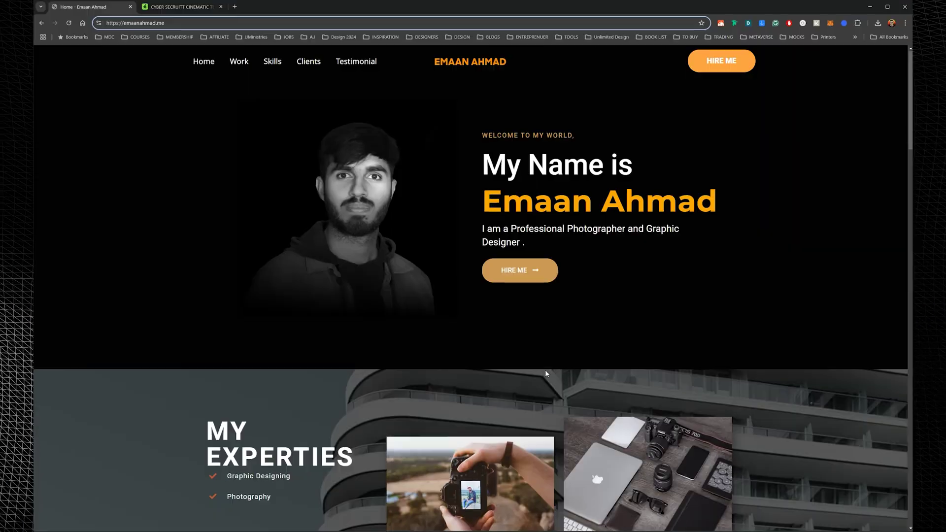
pyautogui.scroll(-7, 279, 146)
pyautogui.scroll(-4, 569, 257)
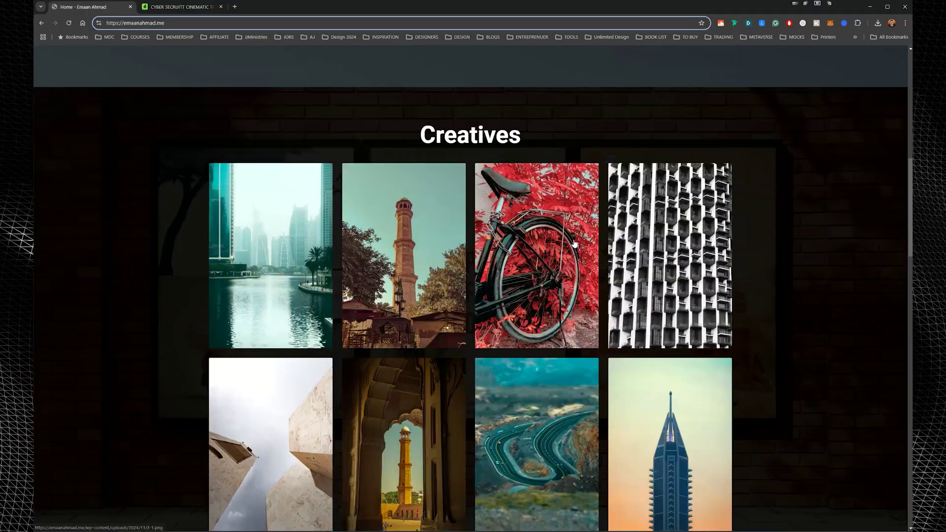
pyautogui.scroll(-20, 579, 331)
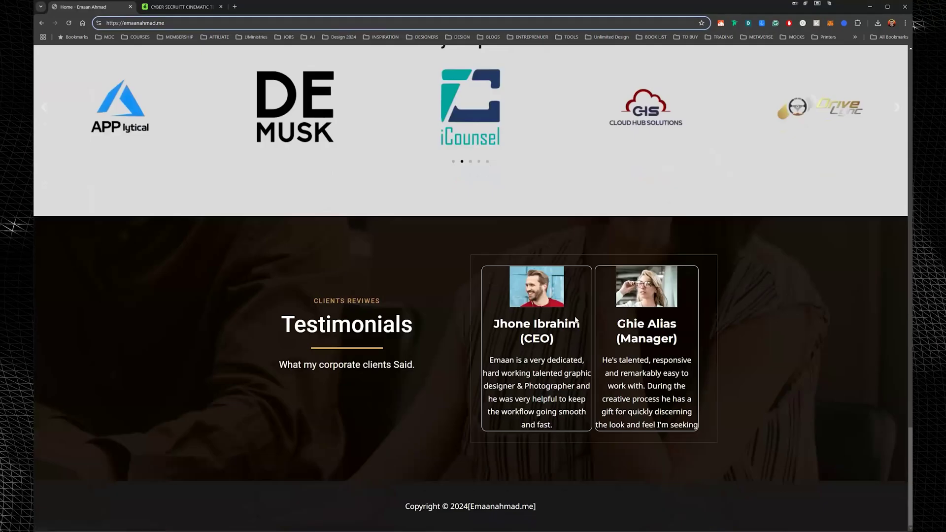
pyautogui.scroll(20, 574, 319)
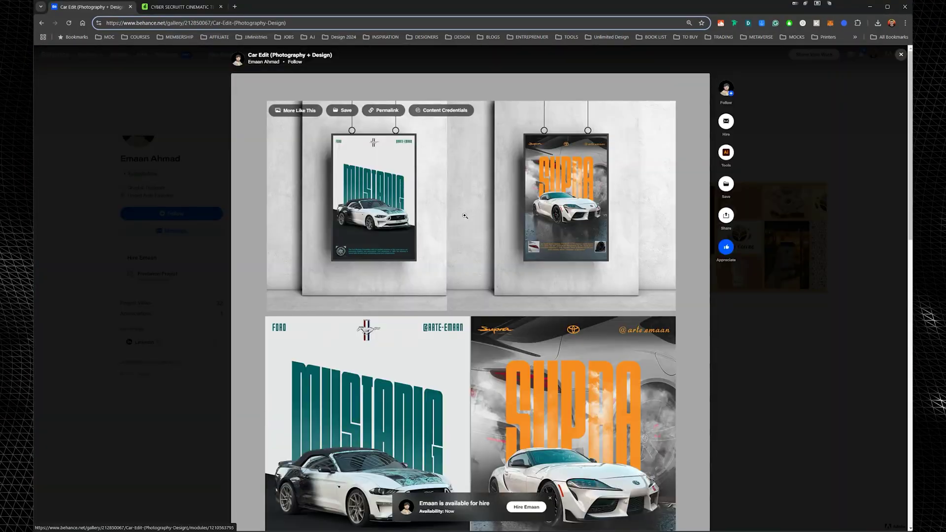
# Step: Look through the designer's Car Edit (Photography + Design) and Posters projects on Behance
pyautogui.scroll(-5, 465, 215)
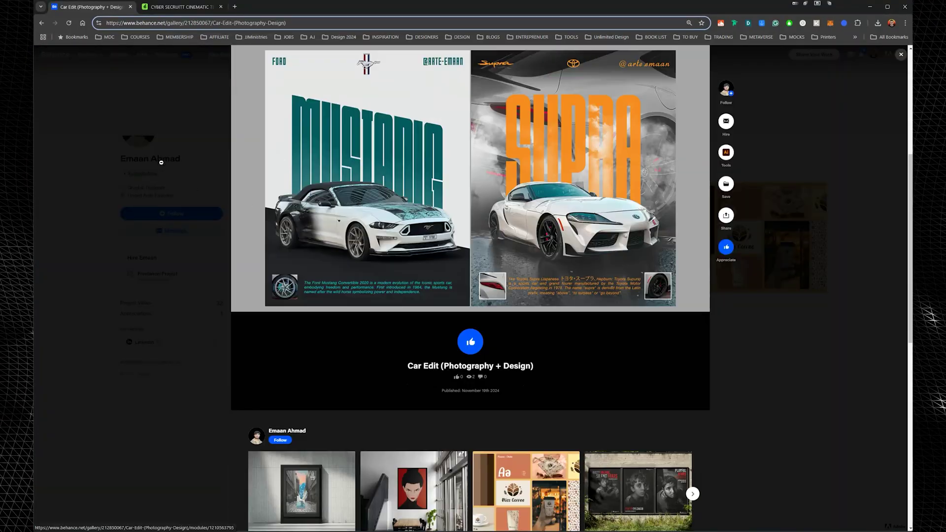
pyautogui.click(161, 161)
pyautogui.click(476, 214)
pyautogui.click(476, 213)
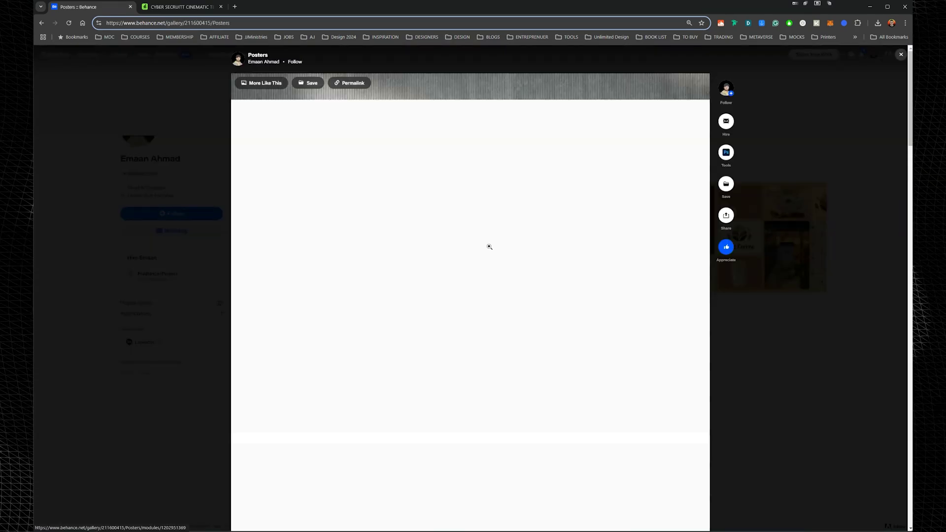
pyautogui.scroll(-10, 491, 242)
pyautogui.scroll(-10, 492, 241)
pyautogui.press('Escape')
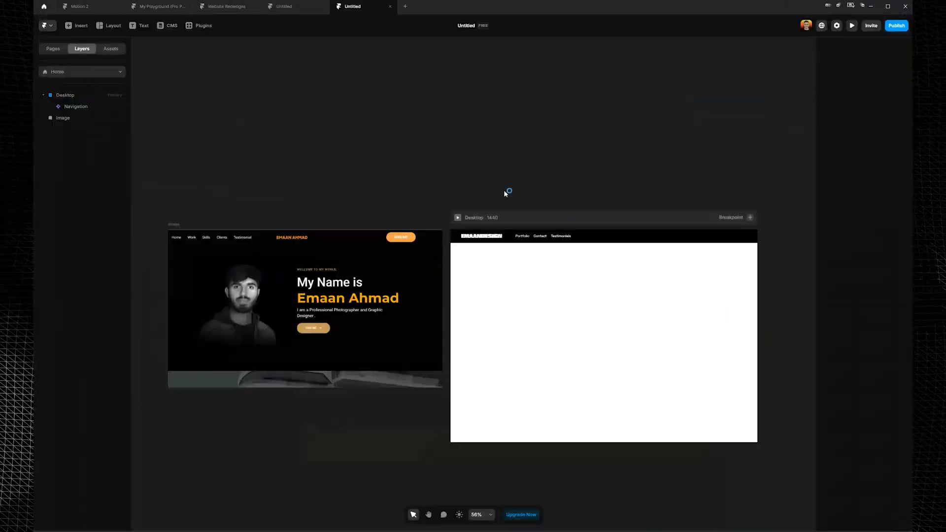
# Step: Switch to ChatGPT and ask for hero text more focused on graphic design as a generalist, and request a more assertive version
pyautogui.scroll(5, 355, 282)
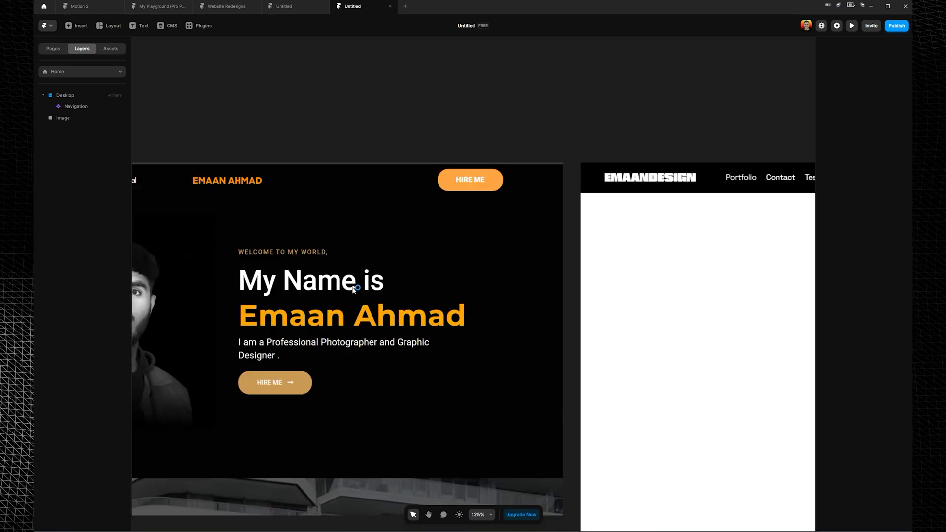
pyautogui.scroll(-8, 370, 283)
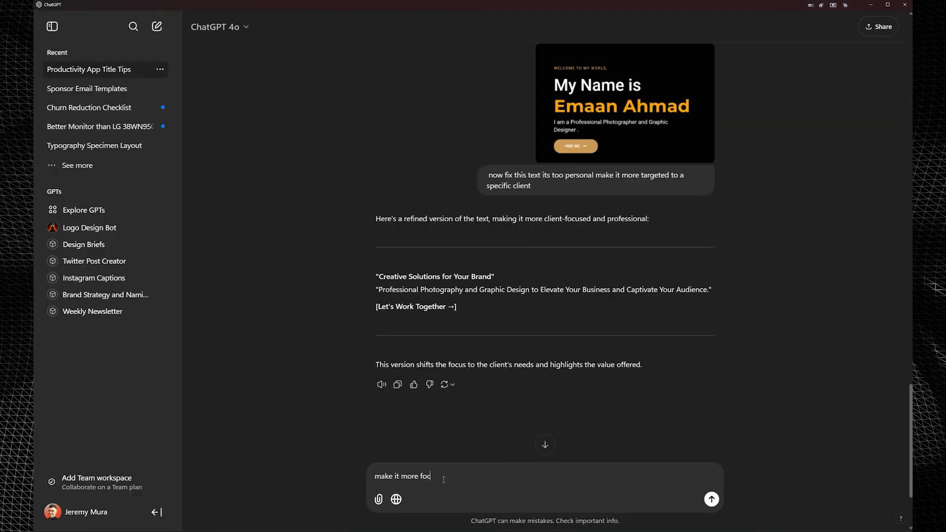
pyautogui.write('list')
pyautogui.press('Return')
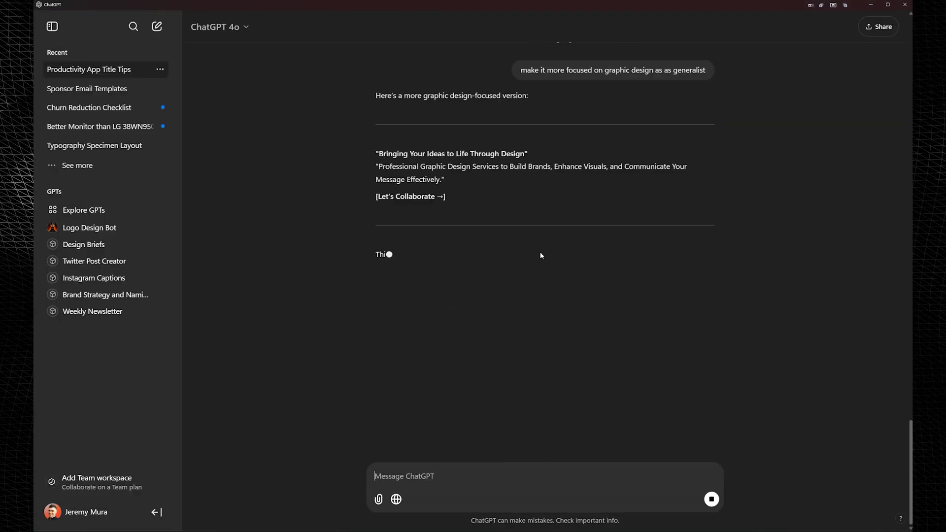
pyautogui.write('assertive')
pyautogui.press('Return')
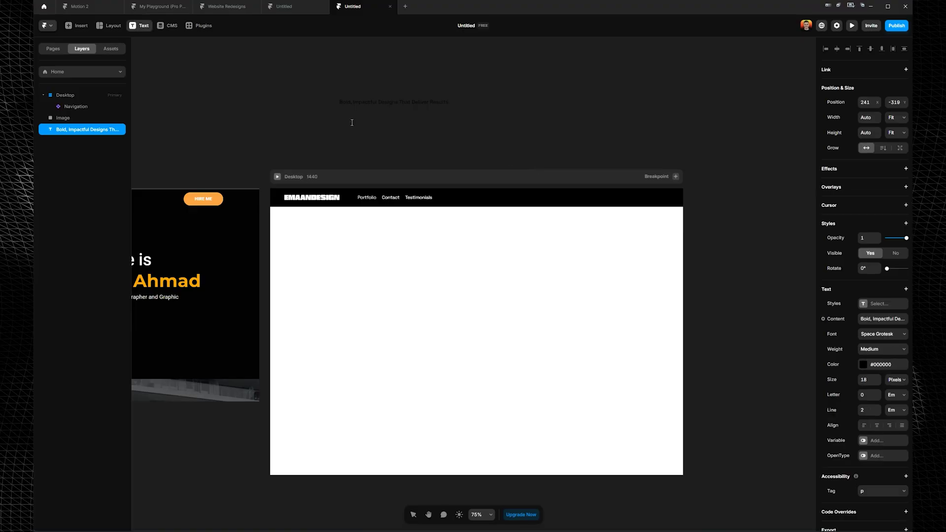
# Step: Switch back to Framer and place "Bold, Impactful Designs That Deliver Results" and the graphic design services sentence as two text layers above the desktop frame
pyautogui.moveTo(617, 79); pyautogui.dragTo(532, 114)
pyautogui.moveTo(586, 109); pyautogui.dragTo(535, 126)
pyautogui.moveTo(616, 108); pyautogui.dragTo(542, 102)
pyautogui.click(585, 169)
pyautogui.click(586, 101)
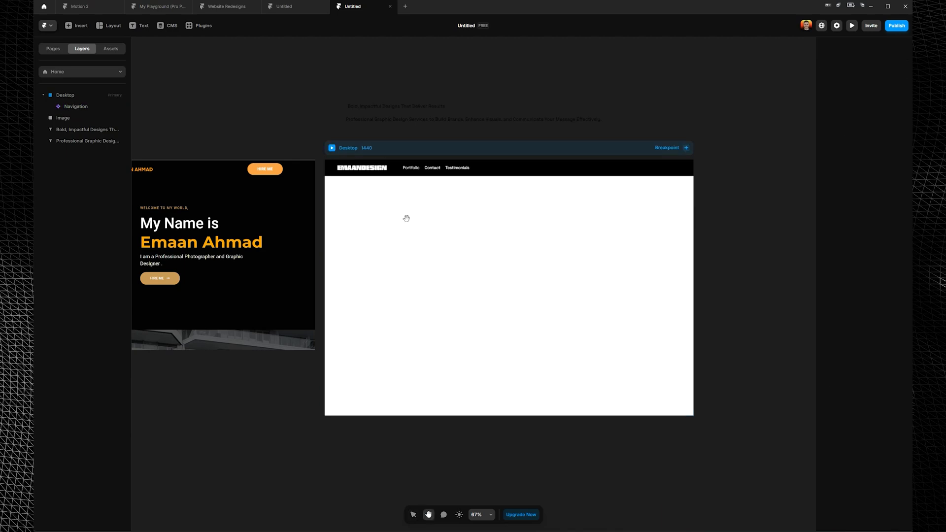
pyautogui.moveTo(407, 217); pyautogui.dragTo(486, 218)
pyautogui.moveTo(478, 108); pyautogui.dragTo(587, 247)
pyautogui.hotkey('ctrl', 'z')
pyautogui.click(556, 105)
# Step: Add a two-column section filling the blank page area below the navigation
pyautogui.click(110, 26)
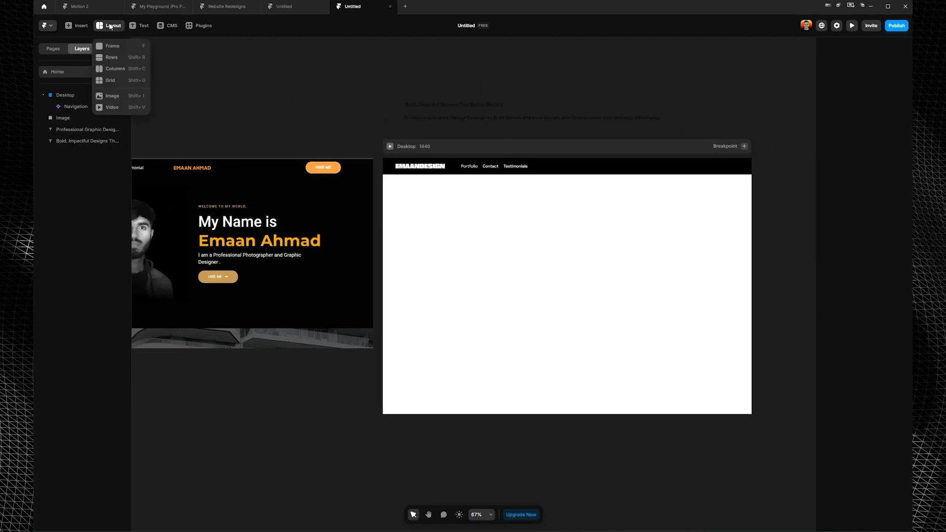
pyautogui.hotkey('shift', 'c')
pyautogui.moveTo(382, 175)
pyautogui.mouseDown()
pyautogui.moveTo(700, 437)
pyautogui.moveTo(751, 415)
pyautogui.mouseUp()
pyautogui.moveTo(525, 168); pyautogui.dragTo(478, 162)
# Step: Wrap the two hero texts in a vertical stack and try to position it over the first column
pyautogui.moveTo(345, 84); pyautogui.dragTo(622, 124)
pyautogui.hotkey('ctrl', 'alt', 'Return')
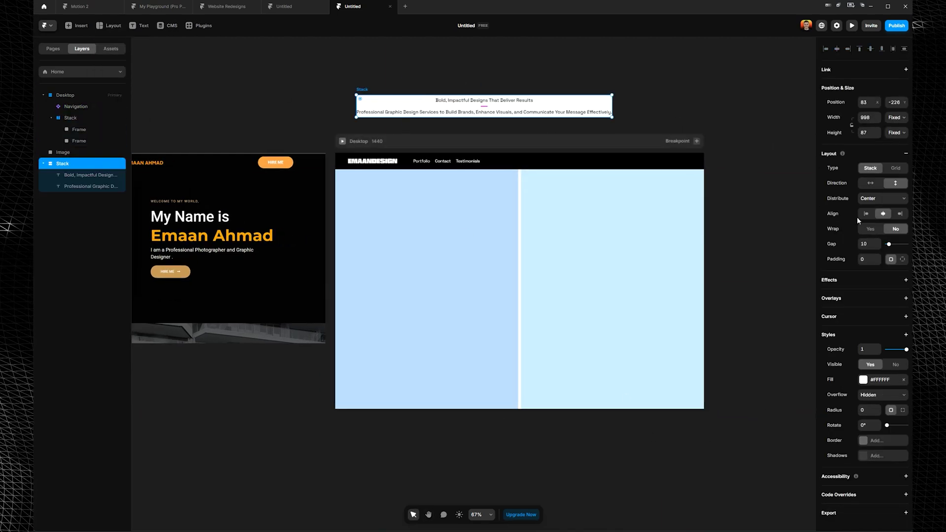
pyautogui.moveTo(458, 104); pyautogui.dragTo(427, 262)
pyautogui.moveTo(427, 263); pyautogui.dragTo(413, 238)
pyautogui.hotkey('ctrl', 'z')
pyautogui.moveTo(332, 248); pyautogui.dragTo(371, 194)
pyautogui.click(70, 118)
pyautogui.press('Delete')
pyautogui.click(372, 193)
pyautogui.moveTo(621, 207); pyautogui.dragTo(420, 218)
pyautogui.hotkey('ctrl', 'z')
pyautogui.hotkey('ctrl', 'z')
pyautogui.hotkey('ctrl', 'z')
# Step: Move the hero text stack into the column section, narrow it to about 415 wide, and delete both placeholder frames
pyautogui.moveTo(332, 251); pyautogui.dragTo(383, 245)
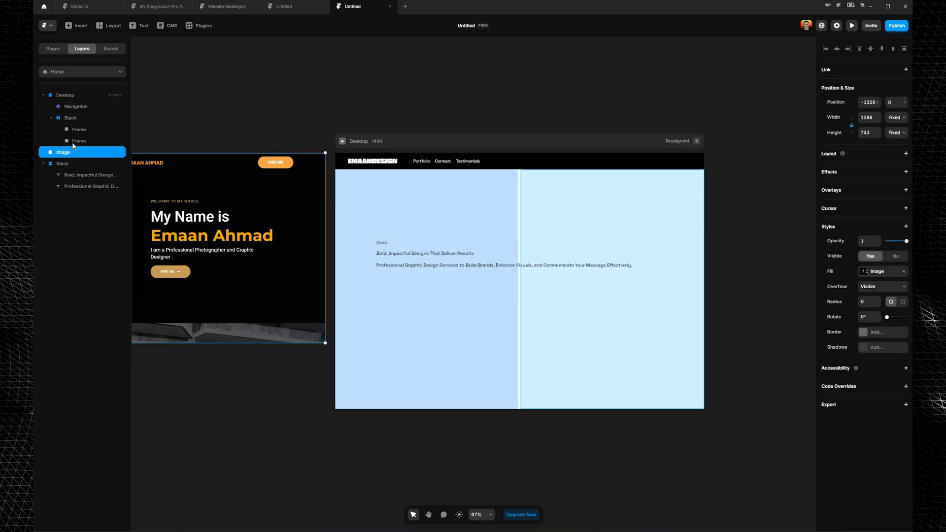
pyautogui.moveTo(634, 261); pyautogui.dragTo(483, 261)
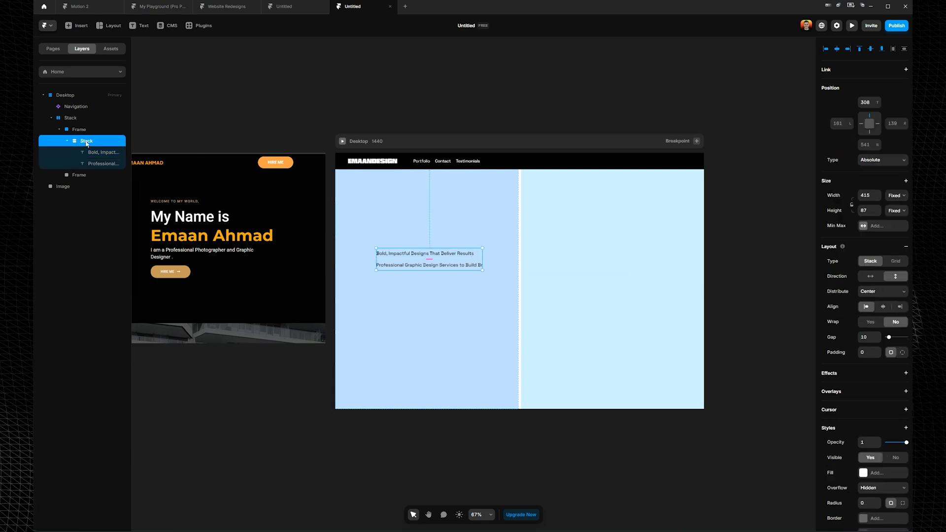
pyautogui.moveTo(90, 140); pyautogui.dragTo(88, 124)
pyautogui.click(81, 165)
pyautogui.press('Delete')
pyautogui.click(75, 164)
pyautogui.press('Delete')
# Step: Set the hero text stack's width and height to Fill and its left padding to 150
pyautogui.click(79, 129)
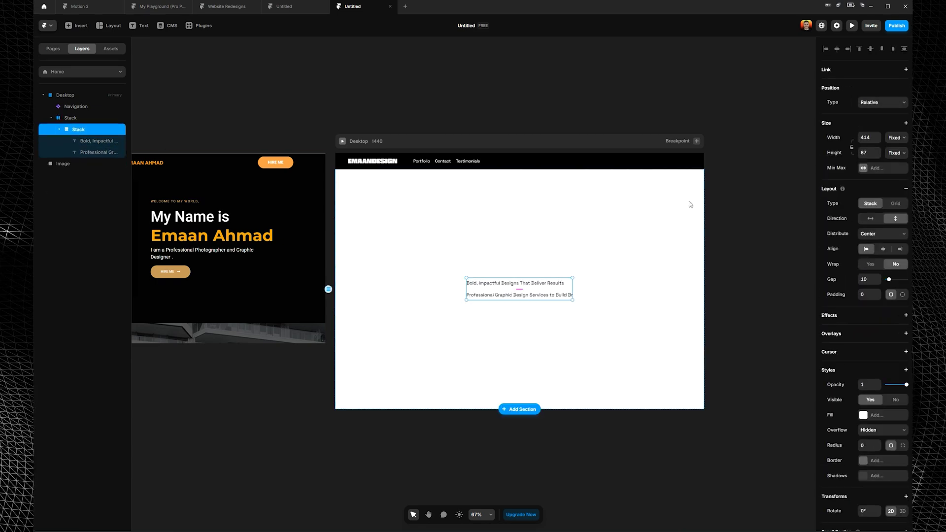
pyautogui.click(896, 138)
pyautogui.click(893, 168)
pyautogui.click(904, 294)
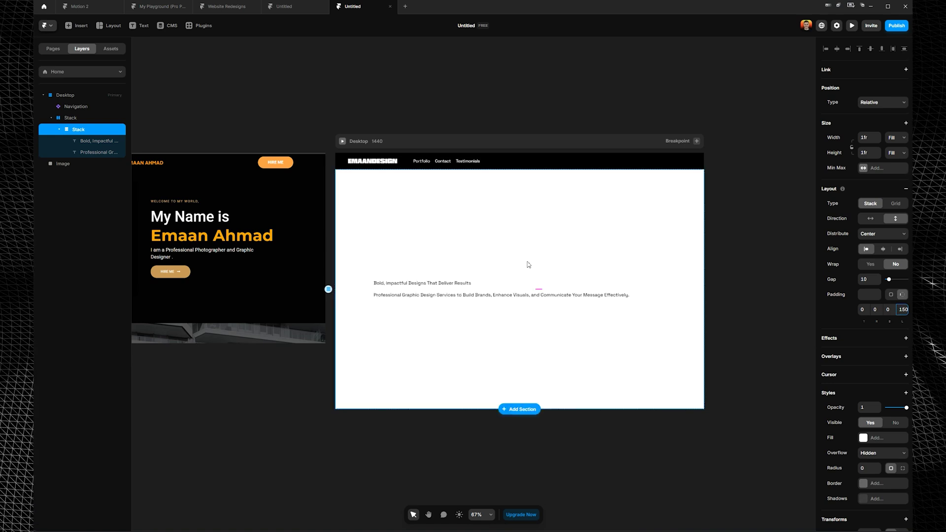
# Step: Format the hero heading with size 50 and Bold weight
pyautogui.scroll(3, 441, 292)
pyautogui.click(444, 282)
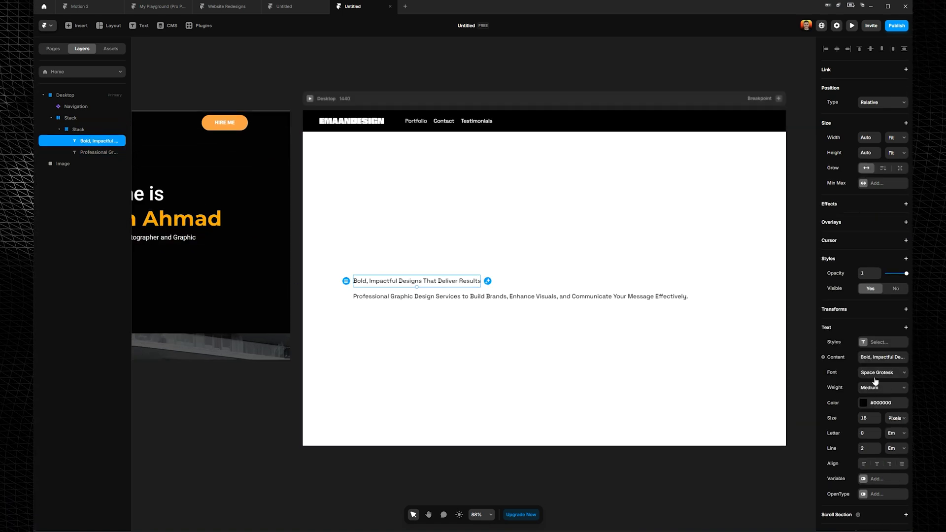
pyautogui.write('50')
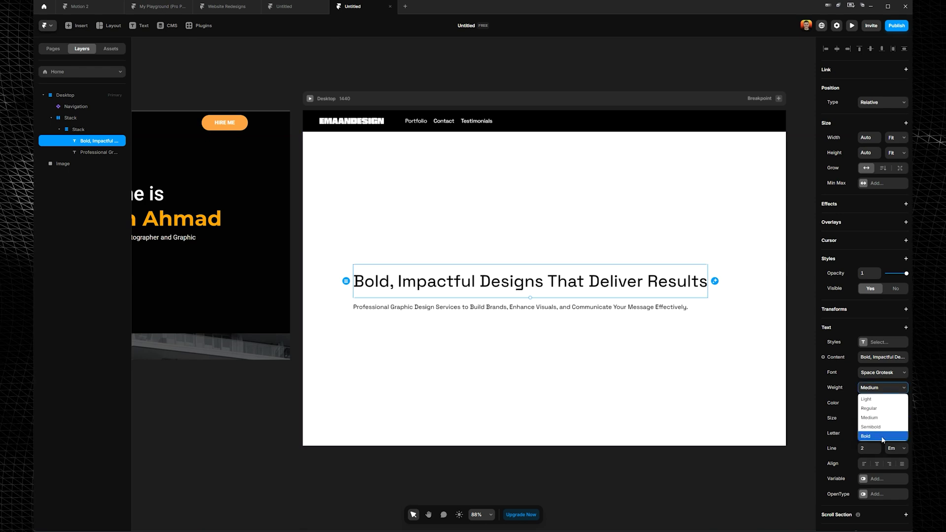
pyautogui.click(883, 437)
# Step: Break the hero heading into two lines before "That" and set its line height to 1.2 em
pyautogui.doubleClick(565, 281)
pyautogui.click(553, 282)
pyautogui.press('Return')
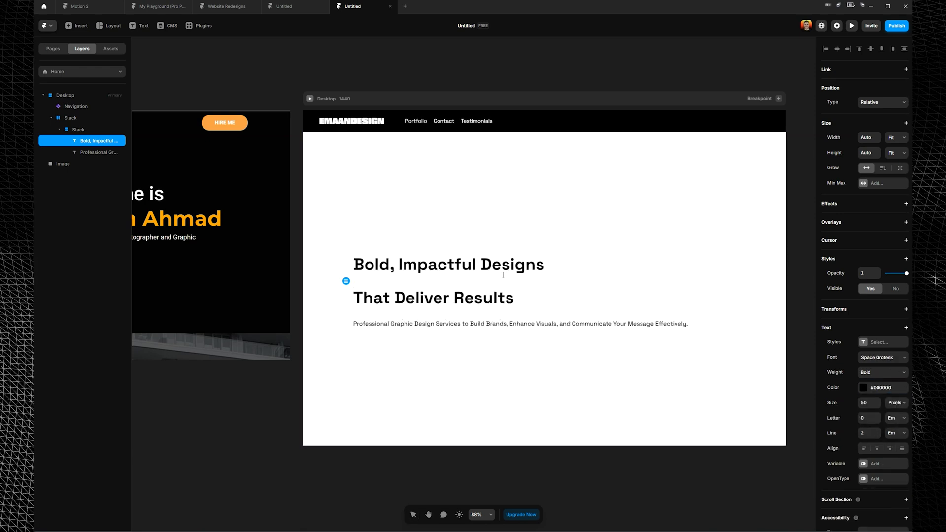
pyautogui.hotkey('ctrl', 'a')
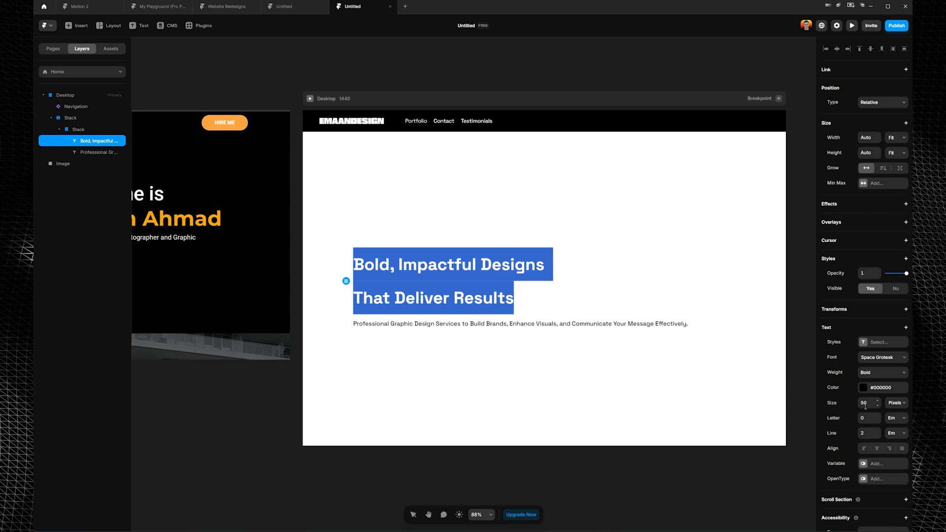
pyautogui.click(863, 433)
pyautogui.write('1')
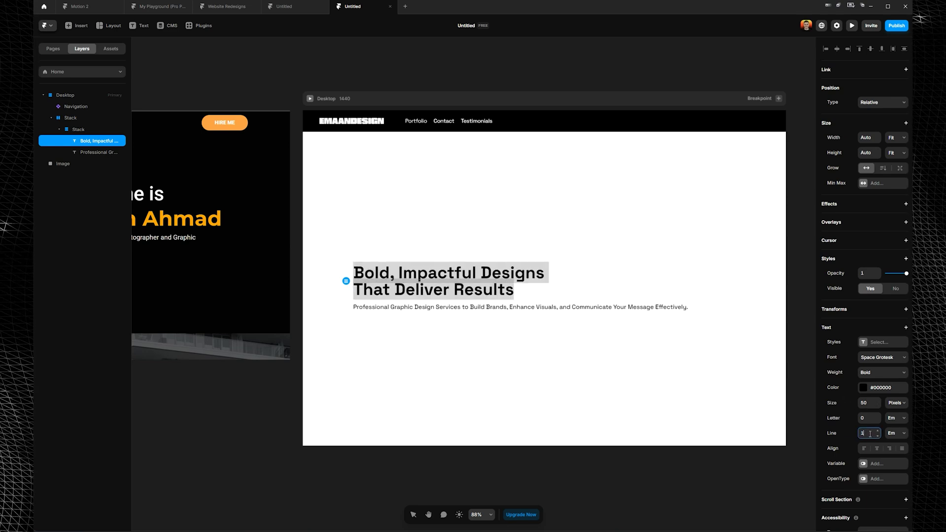
pyautogui.write('.2')
pyautogui.press('Return')
# Step: Format the sentence below the heading with size 16 and Regular weight
pyautogui.click(611, 310)
pyautogui.click(872, 422)
pyautogui.write('16')
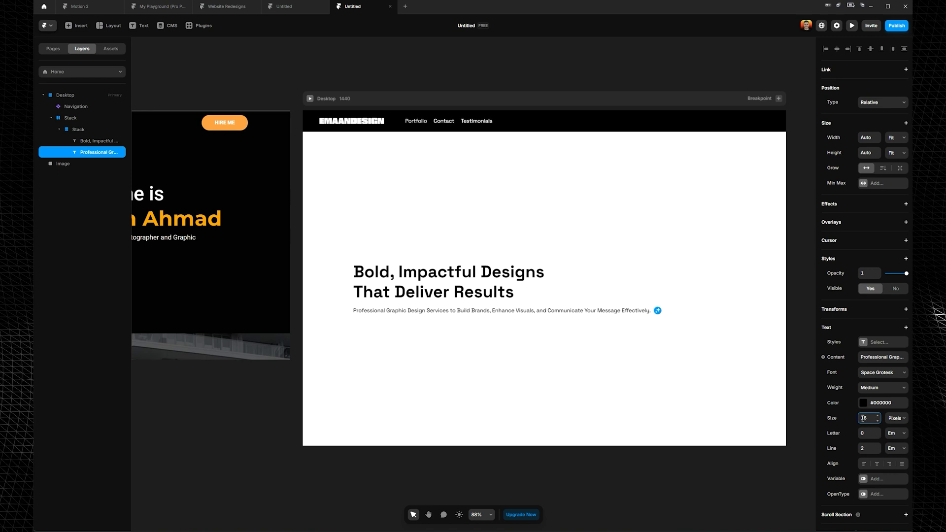
pyautogui.click(869, 409)
# Step: Shorten the sentence below the heading to "Professional Graphic Design Services to Build your brand."
pyautogui.scroll(2, 470, 325)
pyautogui.doubleClick(453, 306)
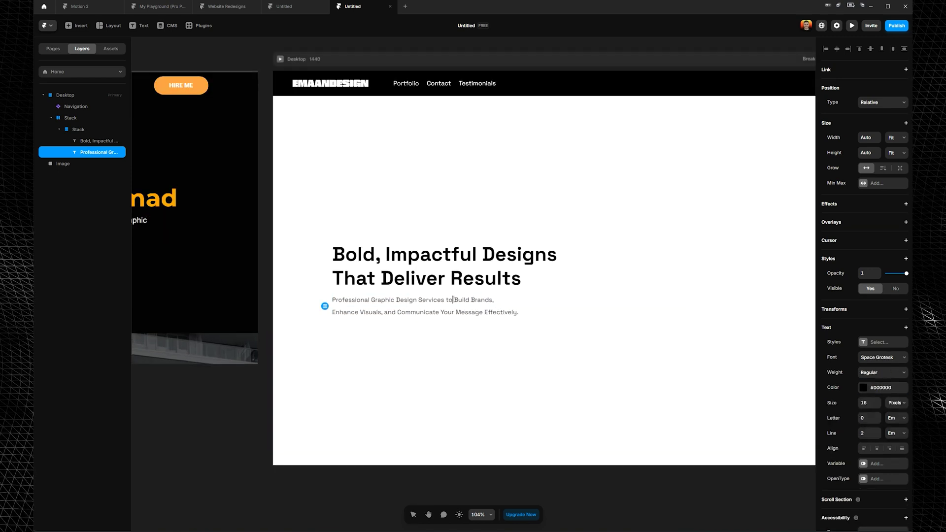
pyautogui.scroll(1, 450, 311)
pyautogui.moveTo(496, 306); pyautogui.dragTo(736, 308)
pyautogui.press('BackSpace')
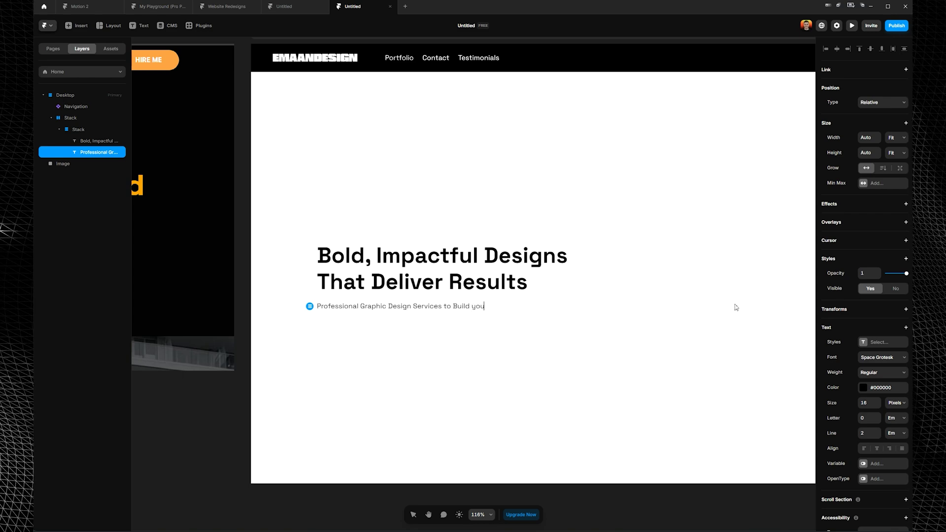
pyautogui.write('r brand.')
pyautogui.scroll(-3, 467, 222)
pyautogui.click(421, 266)
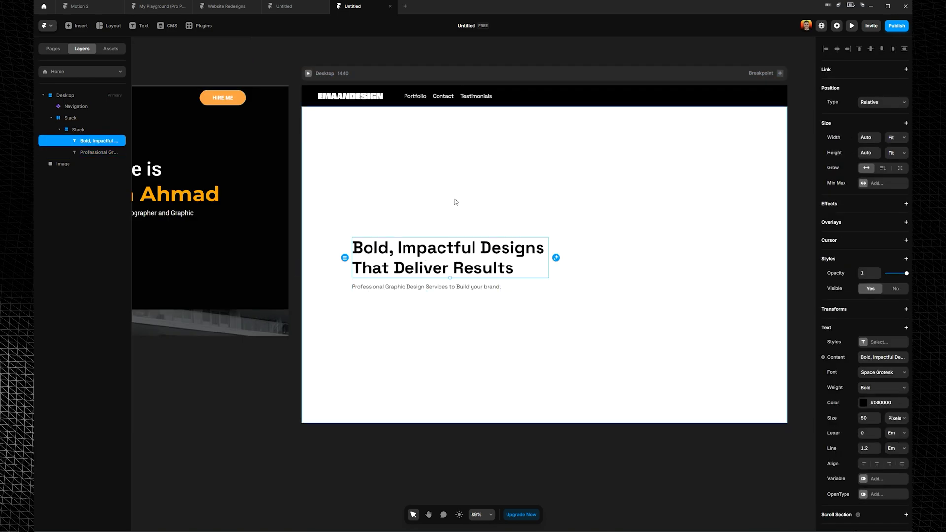
pyautogui.moveTo(456, 202); pyautogui.dragTo(352, 281)
pyautogui.click(446, 152)
pyautogui.scroll(-1, 505, 444)
pyautogui.moveTo(545, 496); pyautogui.dragTo(542, 411)
pyautogui.click(391, 320)
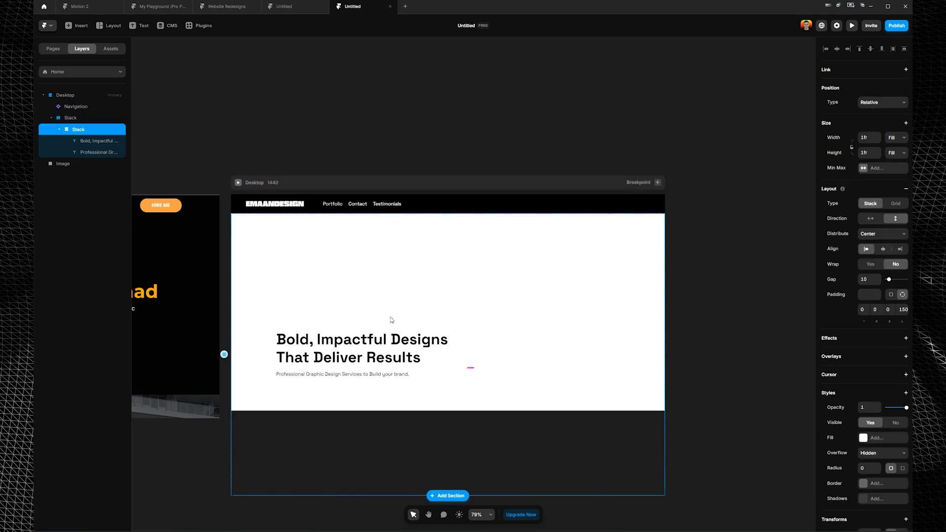
pyautogui.hotkey('ctrl', 'z')
# Step: Shorten the hero section stack to about two thirds of the page area below the navigation
pyautogui.moveTo(540, 497); pyautogui.dragTo(473, 339)
pyautogui.click(86, 118)
pyautogui.click(77, 129)
pyautogui.click(79, 118)
# Step: Add a two-by-two grid about 607 wide and 493 high beside the text inside the hero section stack
pyautogui.click(714, 273)
pyautogui.click(112, 27)
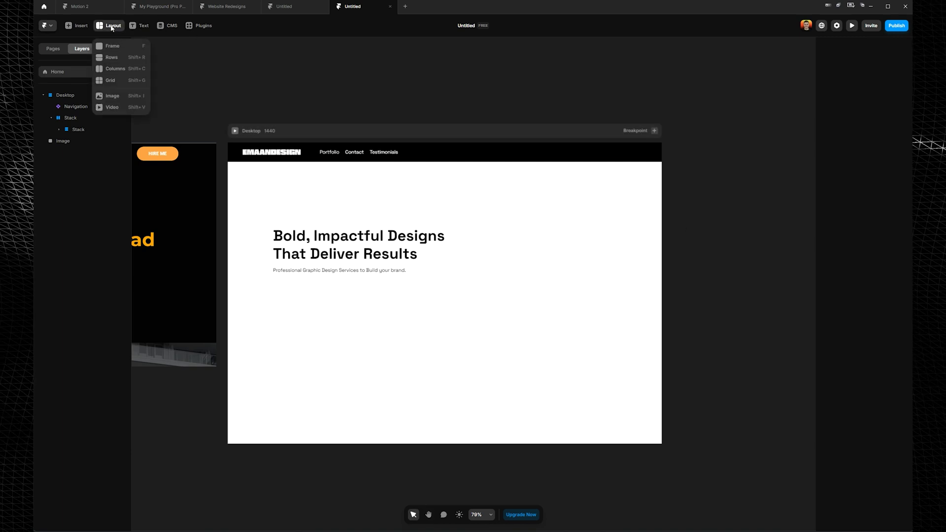
pyautogui.click(121, 83)
pyautogui.moveTo(469, 180)
pyautogui.mouseDown()
pyautogui.moveTo(590, 323)
pyautogui.moveTo(651, 328)
pyautogui.mouseUp()
pyautogui.moveTo(79, 124)
pyautogui.mouseDown()
pyautogui.moveTo(73, 133)
pyautogui.moveTo(106, 147)
pyautogui.moveTo(79, 131)
pyautogui.moveTo(92, 129)
pyautogui.mouseUp()
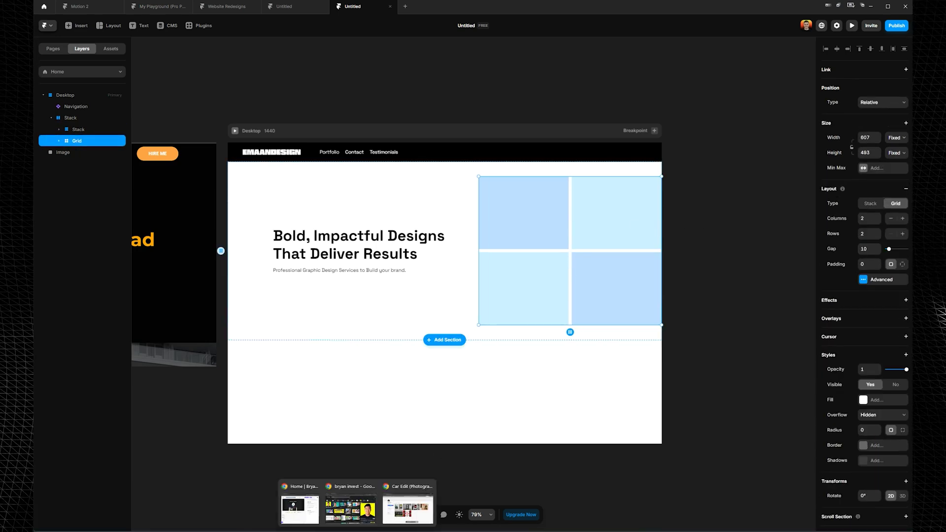
# Step: Switch to the browser, look through the Brand Identity project on Behance, and try to save the Lady in Red project
pyautogui.click(414, 508)
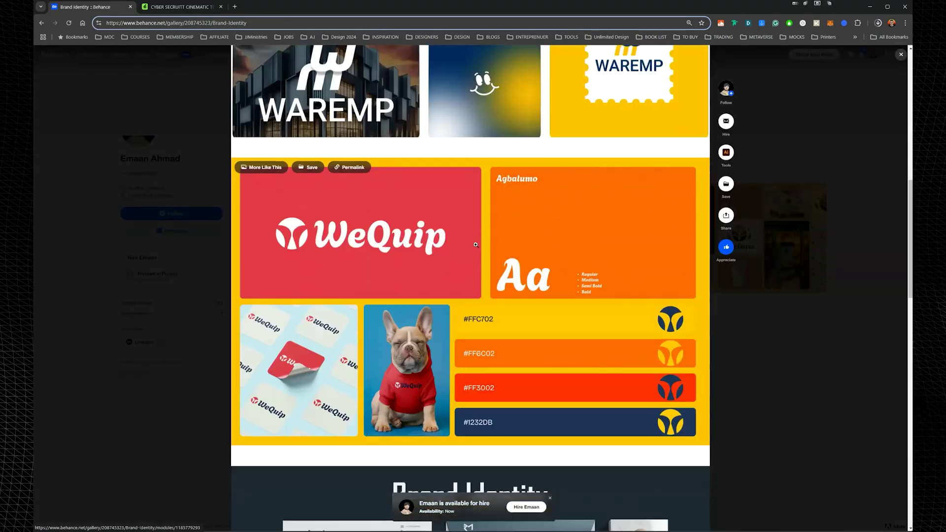
pyautogui.scroll(5, 467, 246)
pyautogui.rightClick(431, 215)
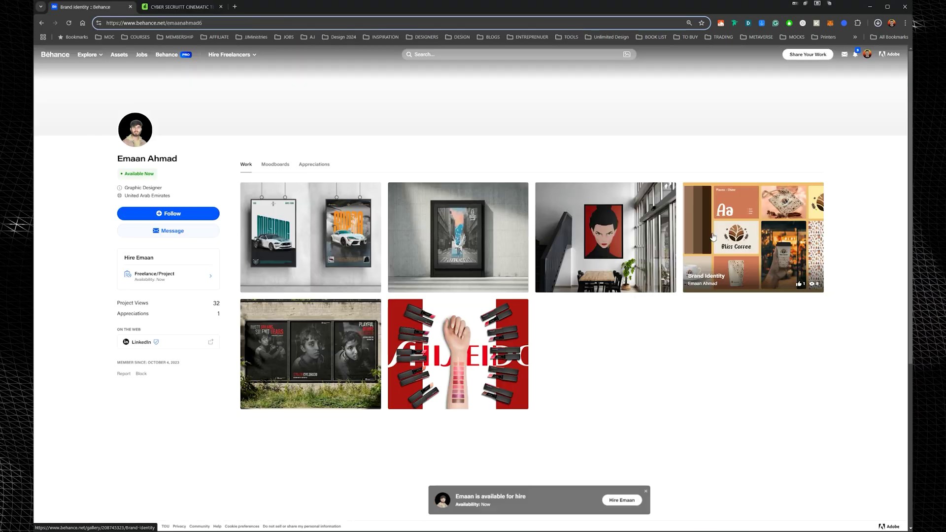
pyautogui.click(613, 208)
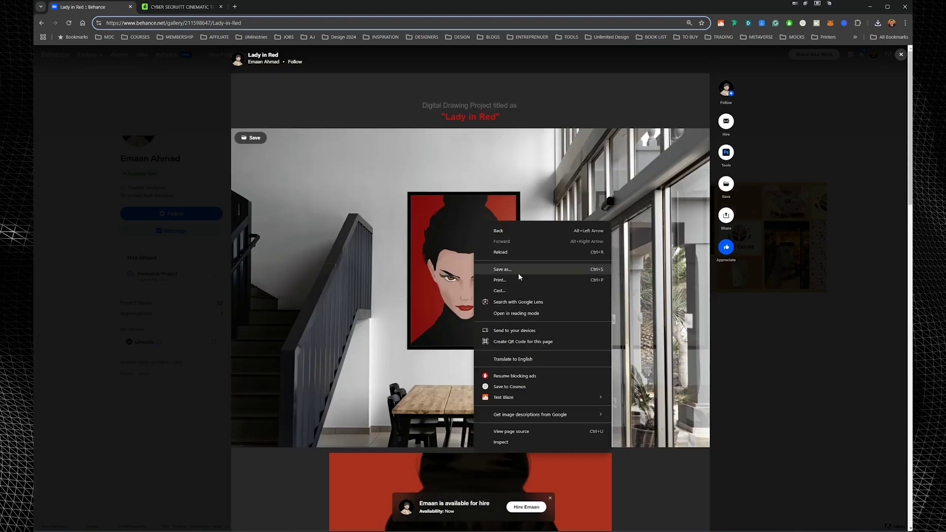
pyautogui.click(512, 276)
pyautogui.press('Return')
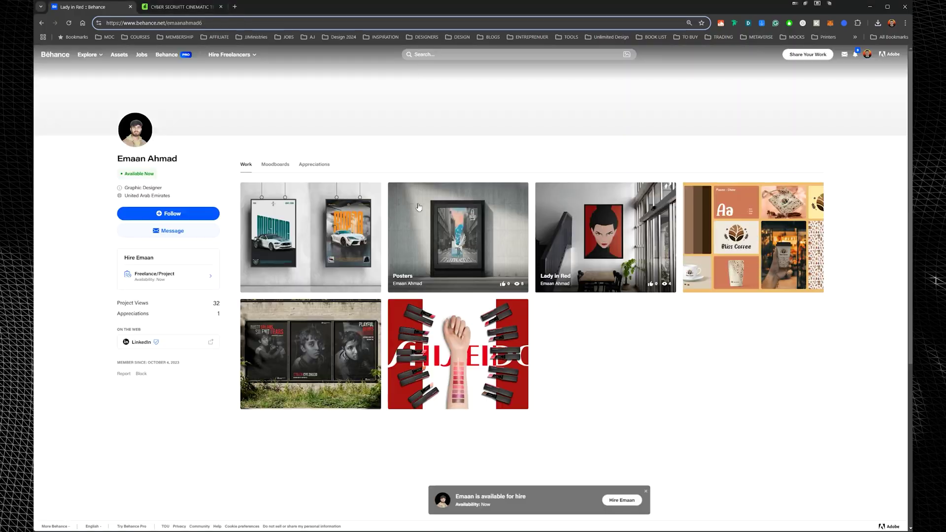
# Step: Capture a screen snippet of the Trancends poster mockup in the Posters project and save it as a PNG
pyautogui.click(310, 237)
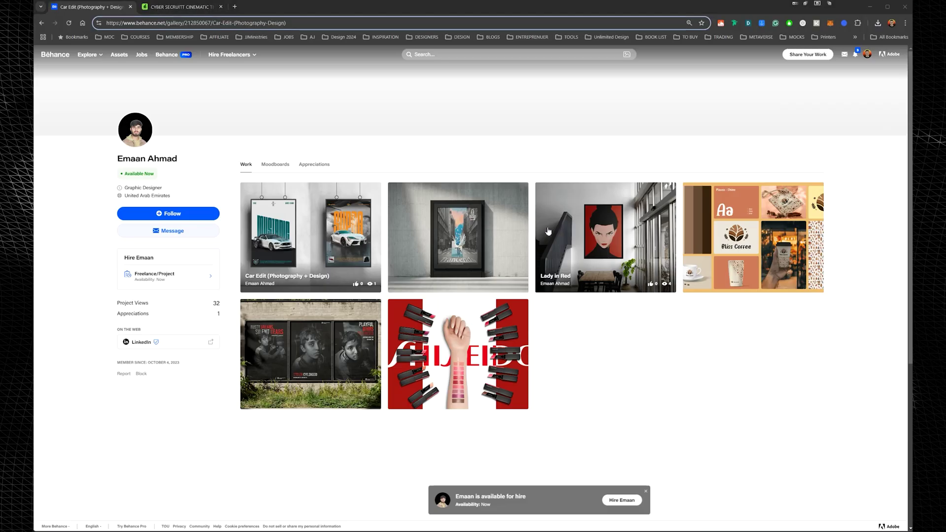
pyautogui.click(476, 235)
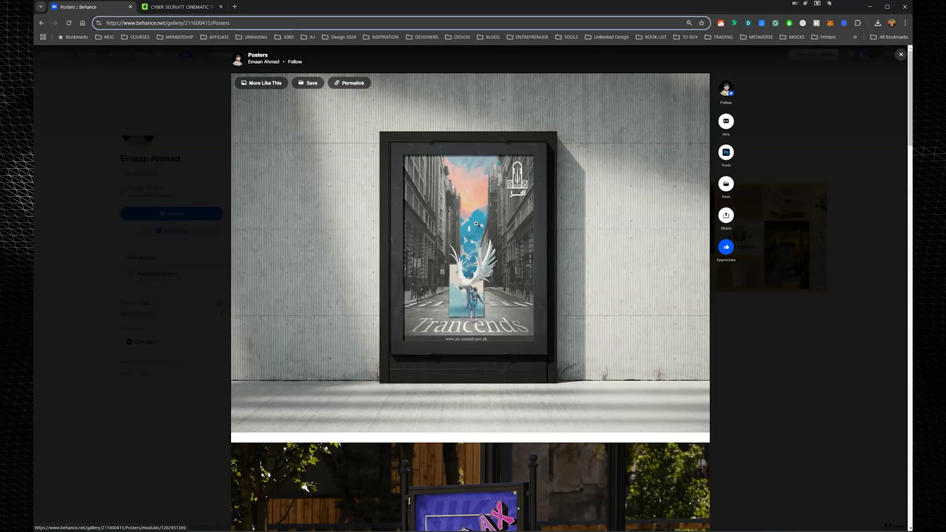
pyautogui.press('Print')
pyautogui.moveTo(625, 98); pyautogui.dragTo(312, 413)
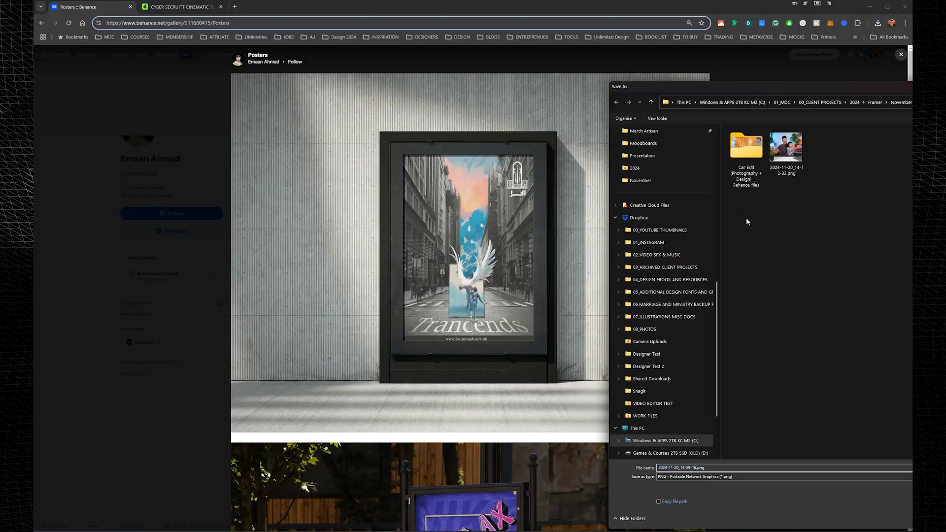
pyautogui.click(715, 382)
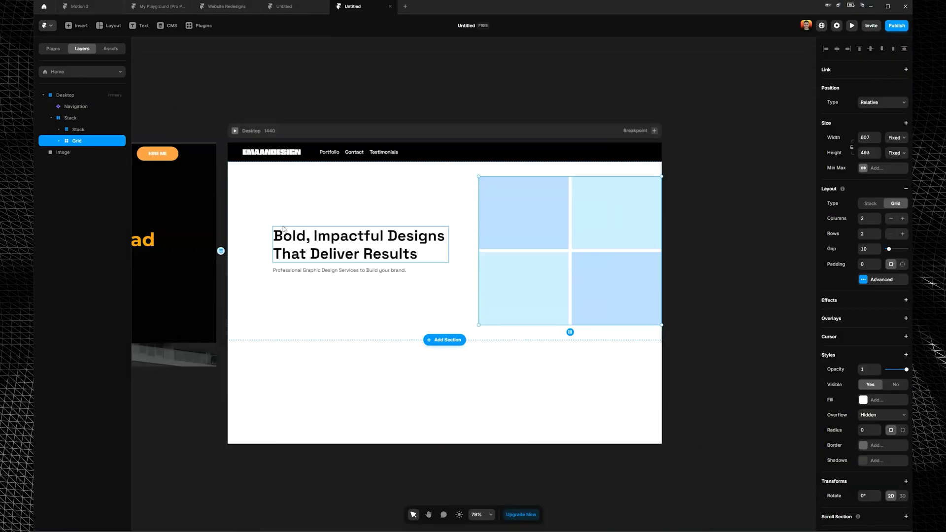
# Step: Insert an image placeholder, shrink it to about 274 by 165, and nest it inside the grid's first frame
pyautogui.scroll(2, 480, 241)
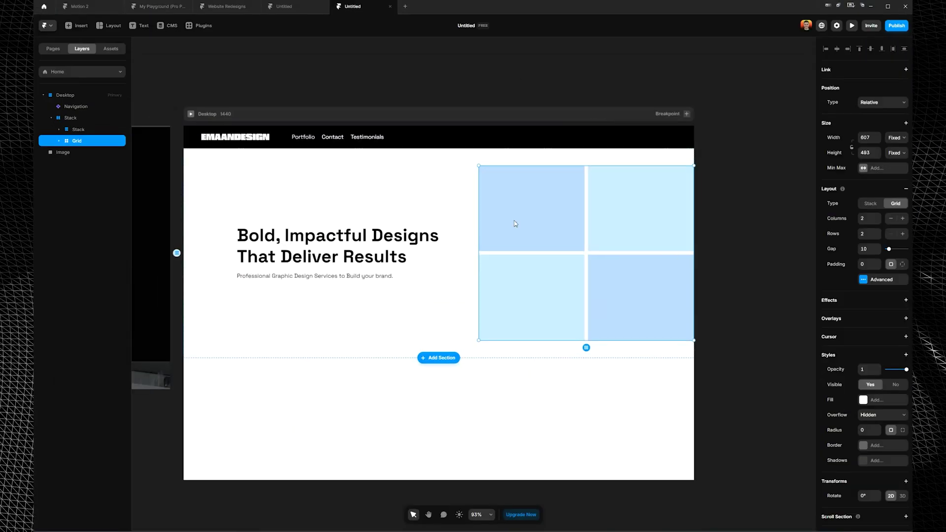
pyautogui.doubleClick(531, 222)
pyautogui.keyDown('shift'); pyautogui.click(560, 216); pyautogui.keyUp('shift')
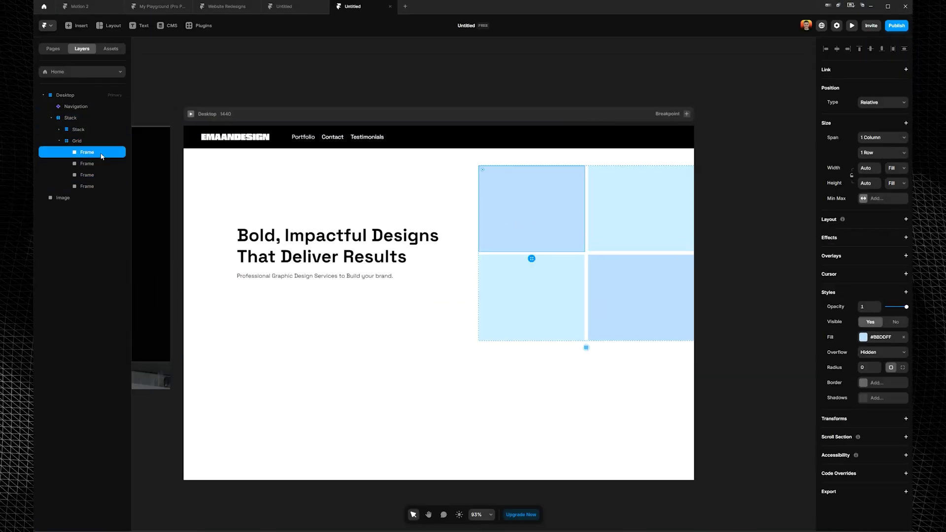
pyautogui.click(76, 25)
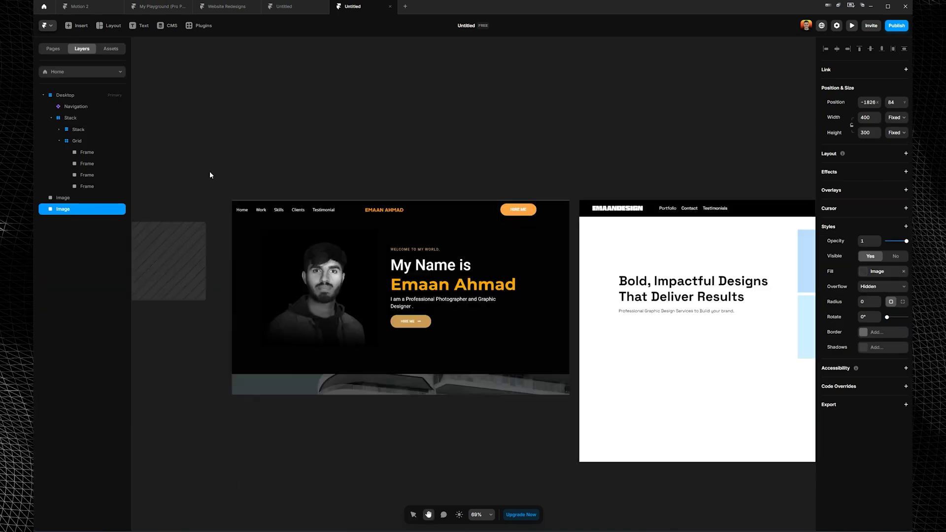
pyautogui.moveTo(714, 242); pyautogui.dragTo(497, 266)
pyautogui.scroll(3, 485, 295)
pyautogui.hotkey('ctrl', 'x')
pyautogui.scroll(2, 483, 295)
pyautogui.hotkey('ctrl', 'v')
pyautogui.moveTo(498, 153); pyautogui.dragTo(453, 283)
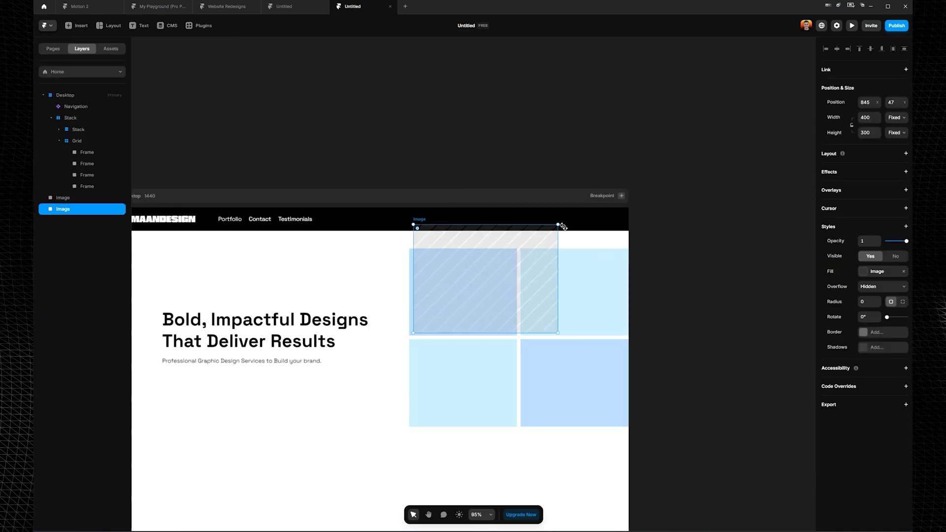
pyautogui.moveTo(563, 226); pyautogui.dragTo(484, 274)
pyautogui.moveTo(88, 153); pyautogui.dragTo(89, 154)
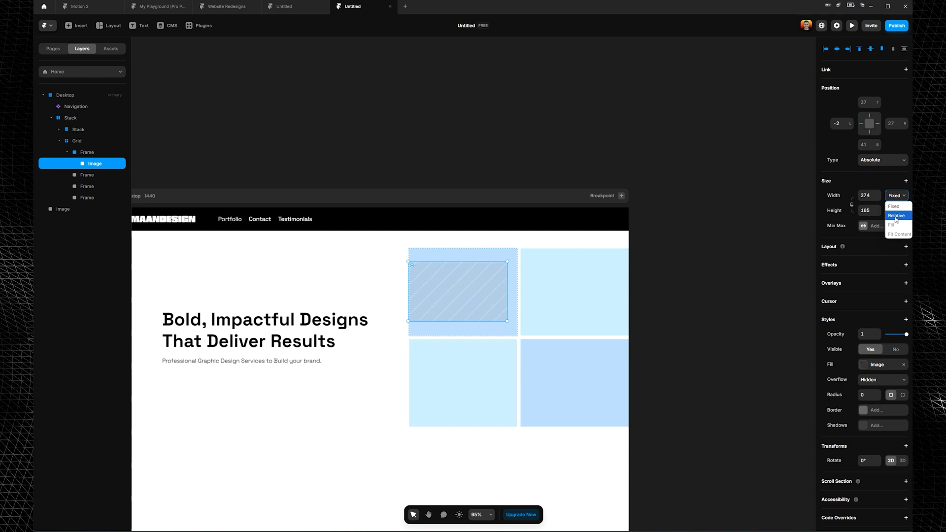
# Step: Remove the blue fill from all four frames of the hero grid
pyautogui.click(418, 163)
pyautogui.click(461, 288)
pyautogui.click(513, 284)
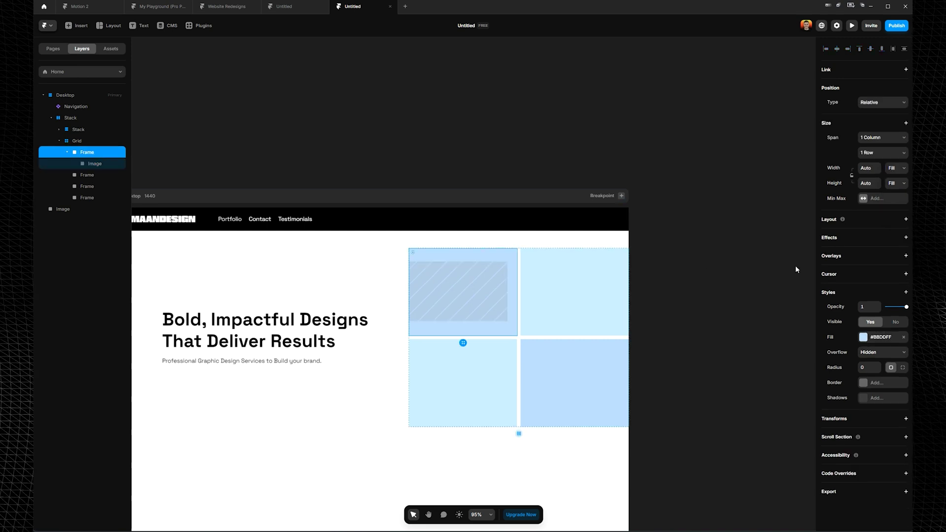
pyautogui.click(552, 306)
pyautogui.keyDown('shift'); pyautogui.click(552, 370); pyautogui.keyUp('shift')
pyautogui.keyDown('shift'); pyautogui.click(488, 370); pyautogui.keyUp('shift')
pyautogui.click(904, 338)
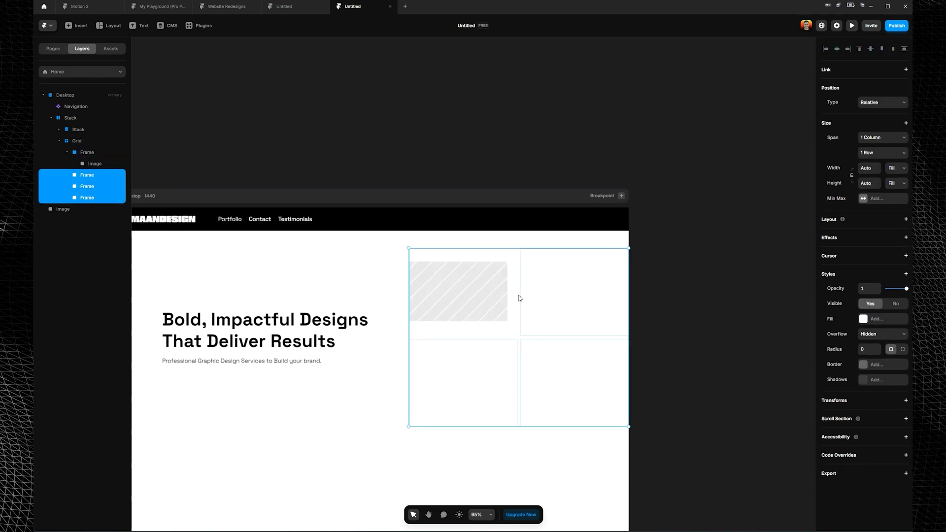
# Step: Resize the placeholder to 301 by 242 to cover the first grid frame and fill it with 2024-11-20_14-59-10.png
pyautogui.click(512, 295)
pyautogui.click(486, 277)
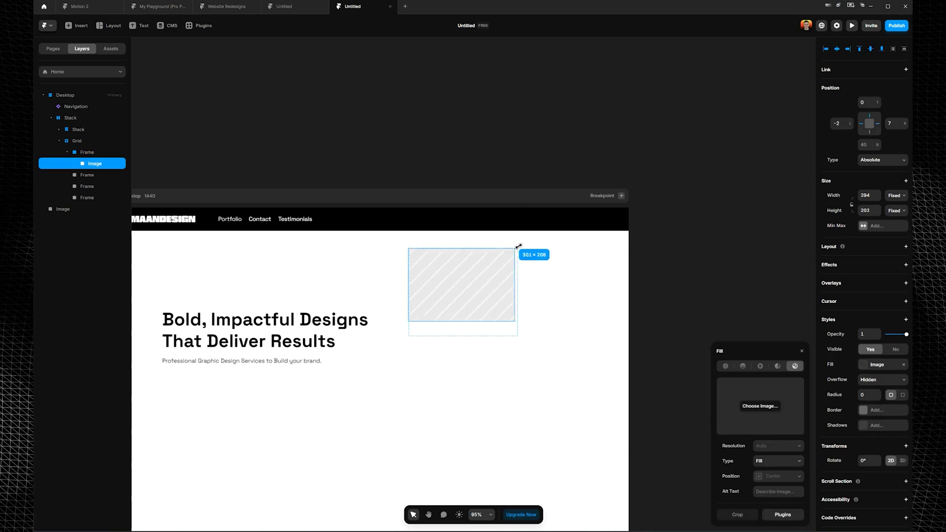
pyautogui.moveTo(490, 322); pyautogui.dragTo(490, 336)
pyautogui.scroll(2, 442, 311)
pyautogui.click(761, 408)
pyautogui.doubleClick(340, 74)
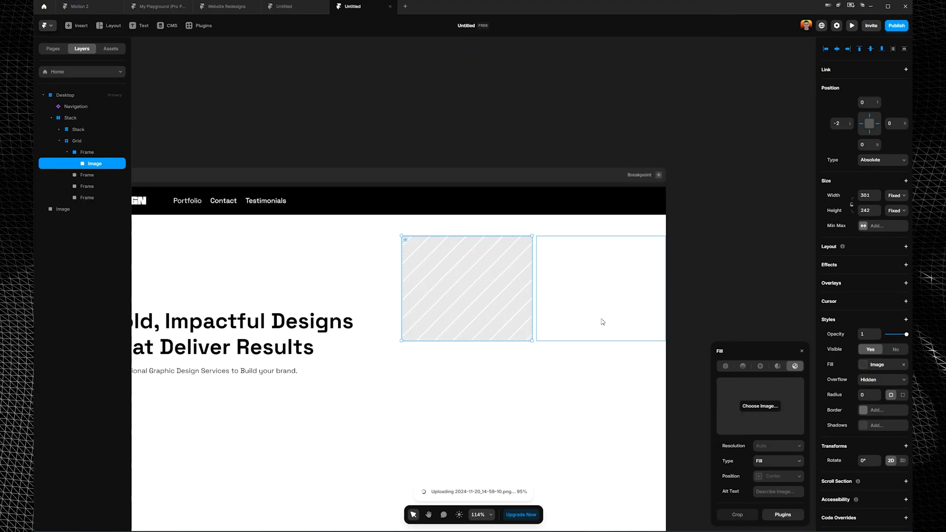
# Step: Replace the other three empty grid frames with copies of the frame holding the car poster image
pyautogui.click(102, 176)
pyautogui.moveTo(103, 177); pyautogui.dragTo(85, 148)
pyautogui.hotkey('ctrl', 'z')
pyautogui.click(67, 165)
pyautogui.keyDown('shift'); pyautogui.click(83, 153); pyautogui.keyUp('shift')
pyautogui.click(325, 276)
pyautogui.doubleClick(474, 291)
pyautogui.press('Delete')
# Step: Replace the upper-right grid image with 2024-11-20_14-59-16.png and the lower-right one with 2024-11-20_14-59-04.png
pyautogui.doubleClick(592, 291)
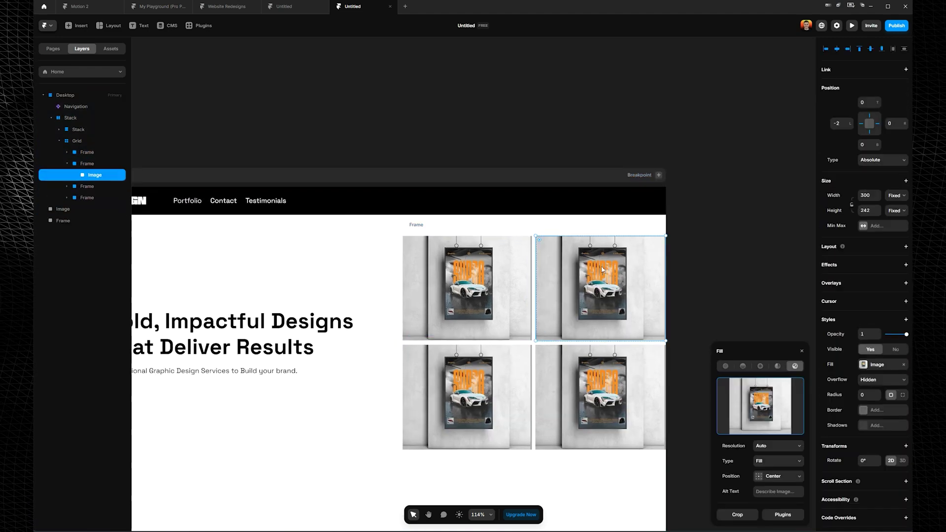
pyautogui.click(760, 407)
pyautogui.doubleClick(339, 74)
pyautogui.doubleClick(489, 392)
pyautogui.doubleClick(592, 390)
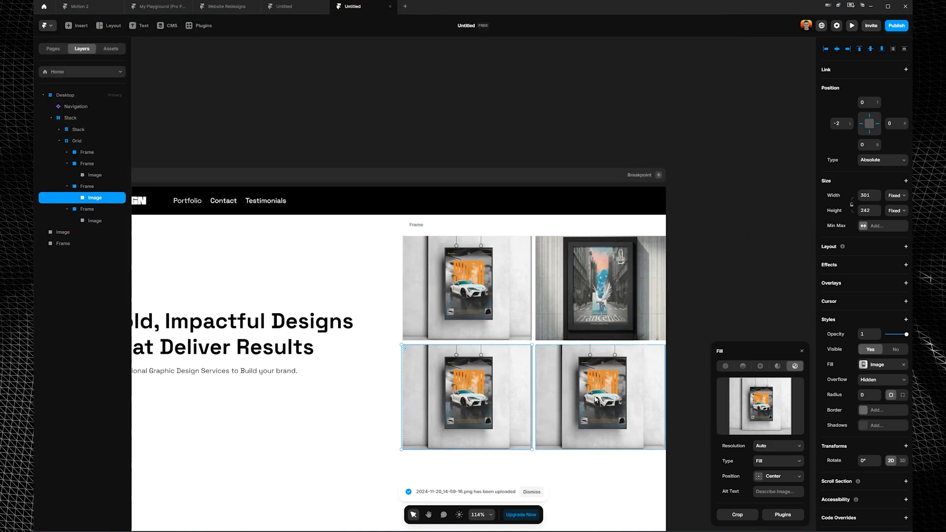
pyautogui.click(740, 403)
pyautogui.doubleClick(262, 73)
# Step: Replace the lower-left grid image with the three-poster billboard picture from the Car Edit Behance_files folder
pyautogui.scroll(3, 582, 386)
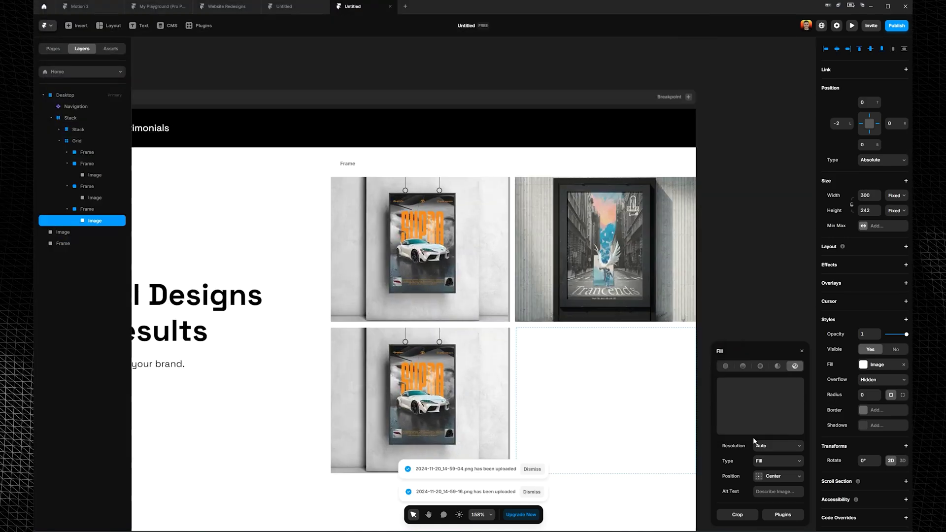
pyautogui.click(760, 407)
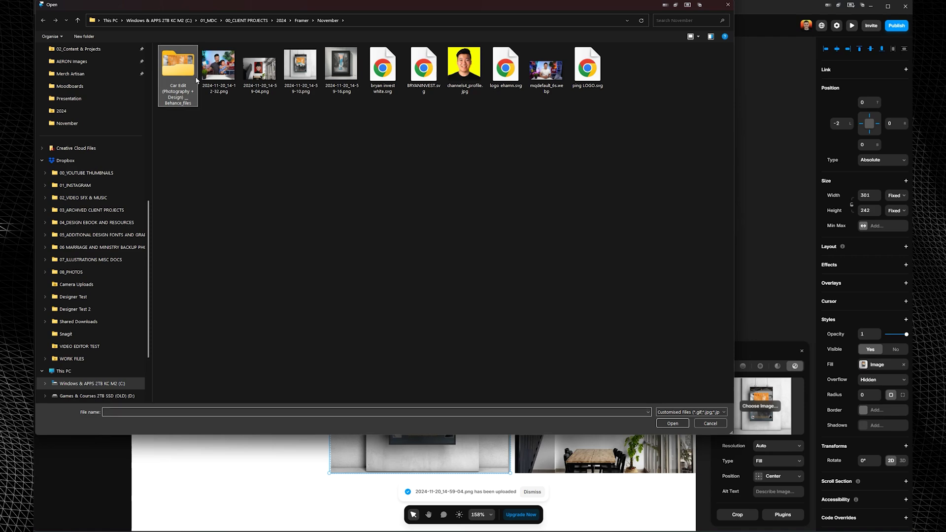
pyautogui.doubleClick(178, 66)
pyautogui.click(717, 66)
pyautogui.doubleClick(717, 67)
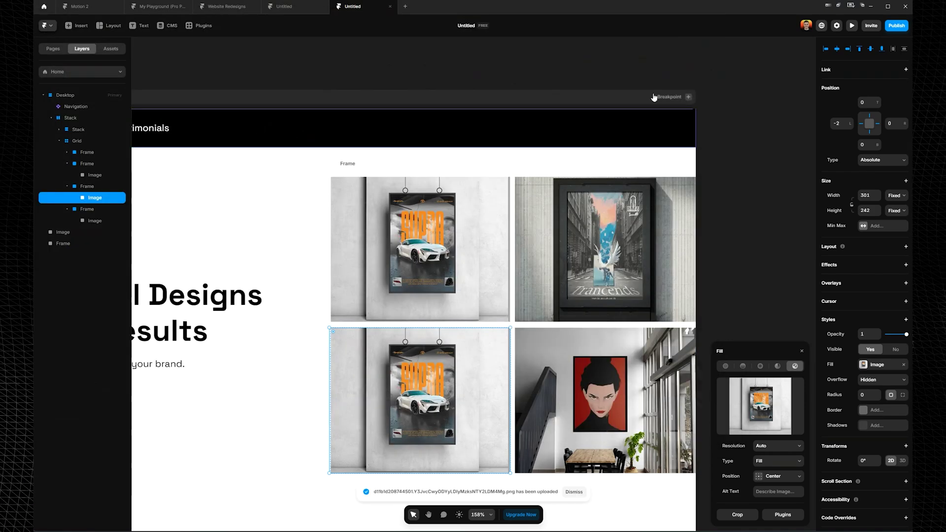
# Step: Collapse the hero section's layers and delete the stray frame lying outside the Desktop page structure
pyautogui.scroll(-8, 377, 158)
pyautogui.scroll(7, 377, 185)
pyautogui.scroll(-5, 377, 247)
pyautogui.scroll(3, 391, 197)
pyautogui.click(392, 265)
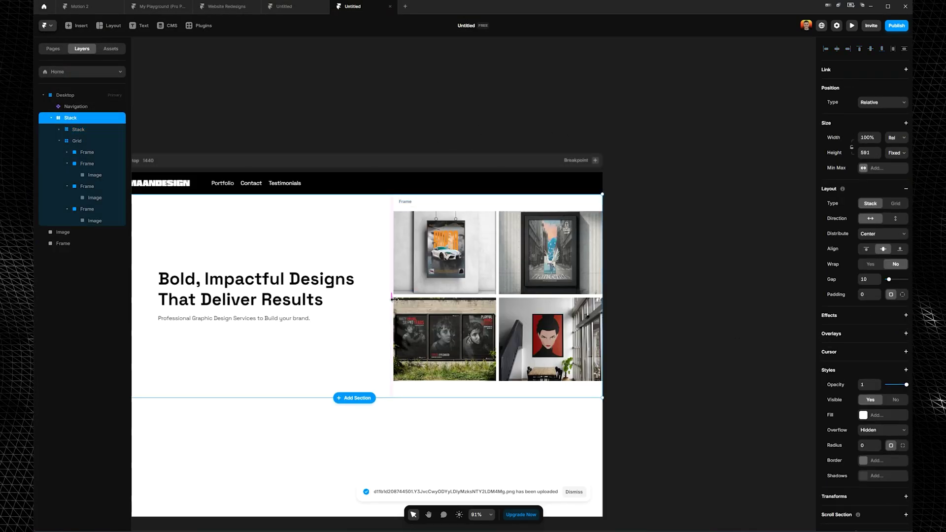
pyautogui.click(79, 129)
pyautogui.click(75, 142)
pyautogui.click(65, 152)
pyautogui.scroll(-3, 236, 158)
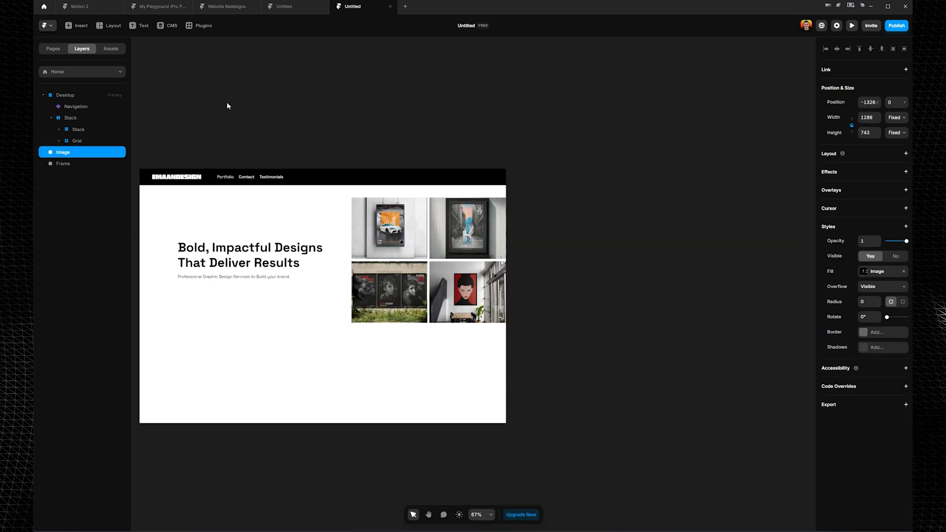
pyautogui.hscroll(-6, 224, 105)
pyautogui.moveTo(212, 246); pyautogui.dragTo(208, 215)
pyautogui.click(63, 164)
pyautogui.press('Delete')
# Step: Set the left padding of the hero text stack to 100
pyautogui.hscroll(3, 345, 222)
pyautogui.click(78, 130)
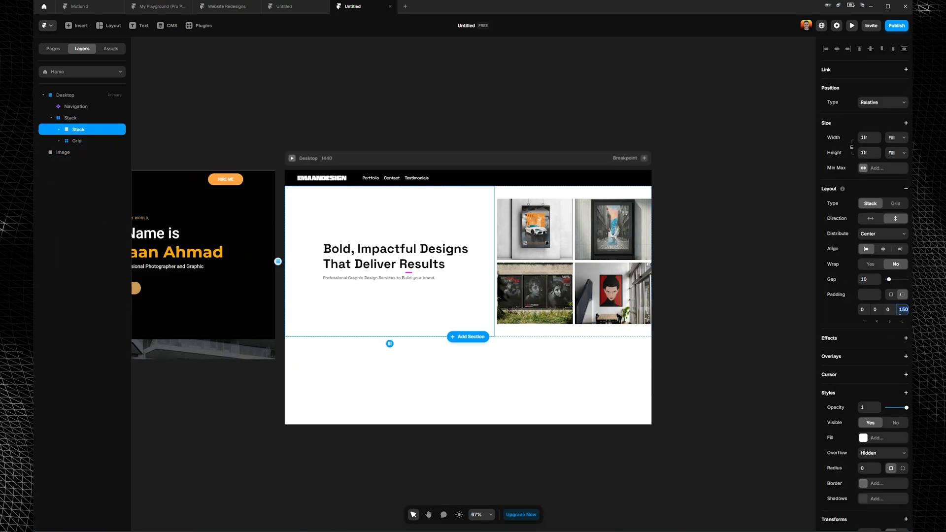
pyautogui.click(705, 217)
# Step: Try narrowing the hero text stack to a width of 0.7fr
pyautogui.scroll(1, 499, 217)
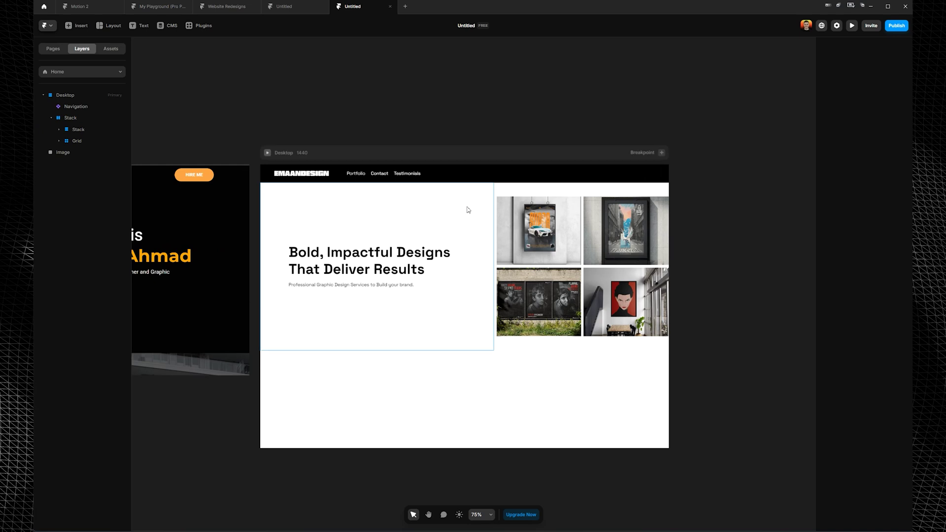
pyautogui.click(493, 207)
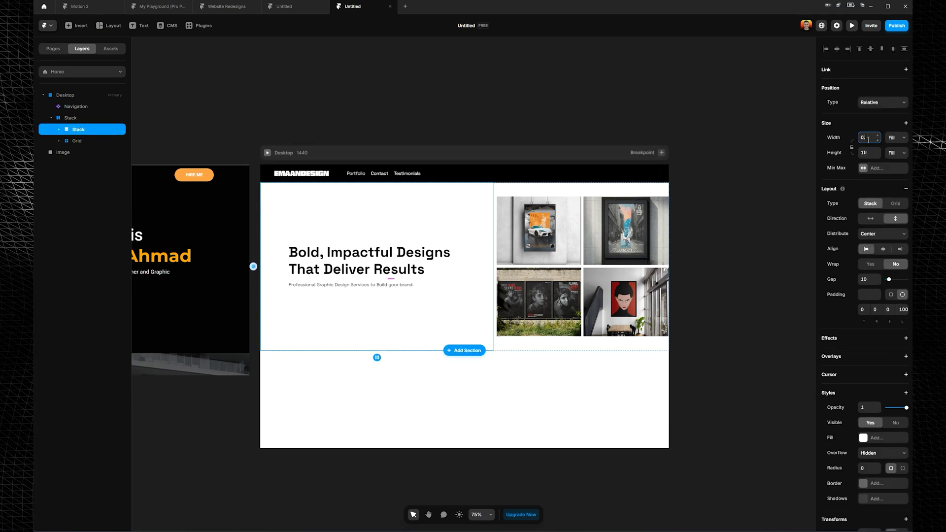
pyautogui.click(869, 140)
pyautogui.write('0.7fr')
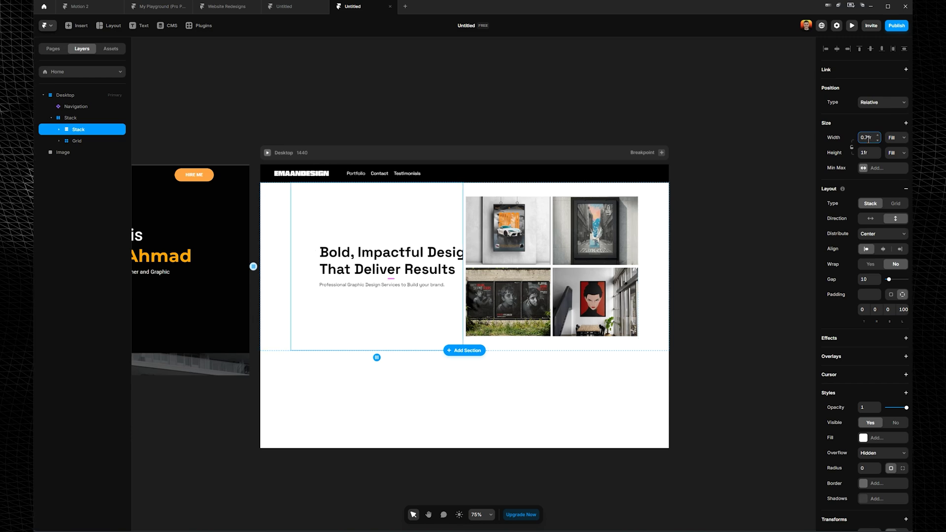
pyautogui.scroll(1, 267, 203)
pyautogui.click(75, 140)
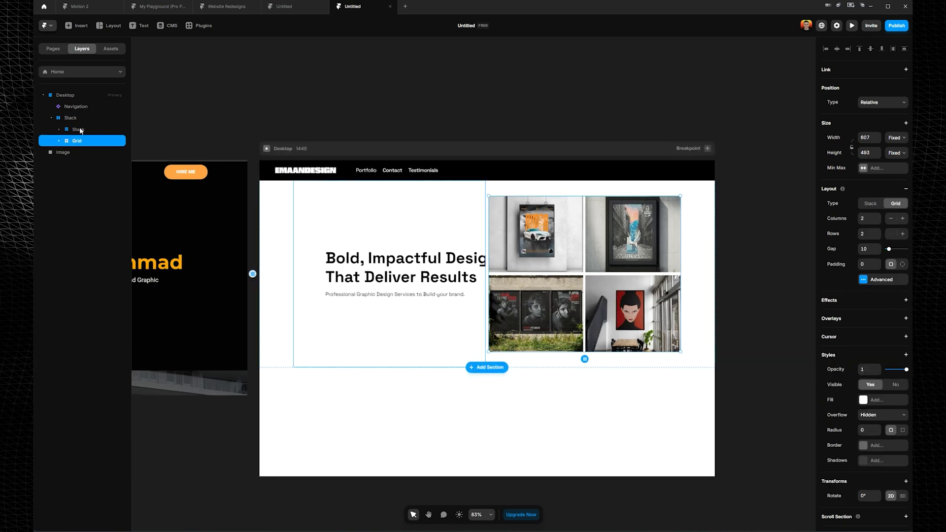
# Step: Try wrapping the hero heading and tagline in a nested stack with a width of 2fr
pyautogui.click(79, 130)
pyautogui.click(59, 130)
pyautogui.click(80, 142)
pyautogui.keyDown('shift'); pyautogui.click(98, 153); pyautogui.keyUp('shift')
pyautogui.hotkey('ctrl', 'alt', 'Return')
pyautogui.click(877, 136)
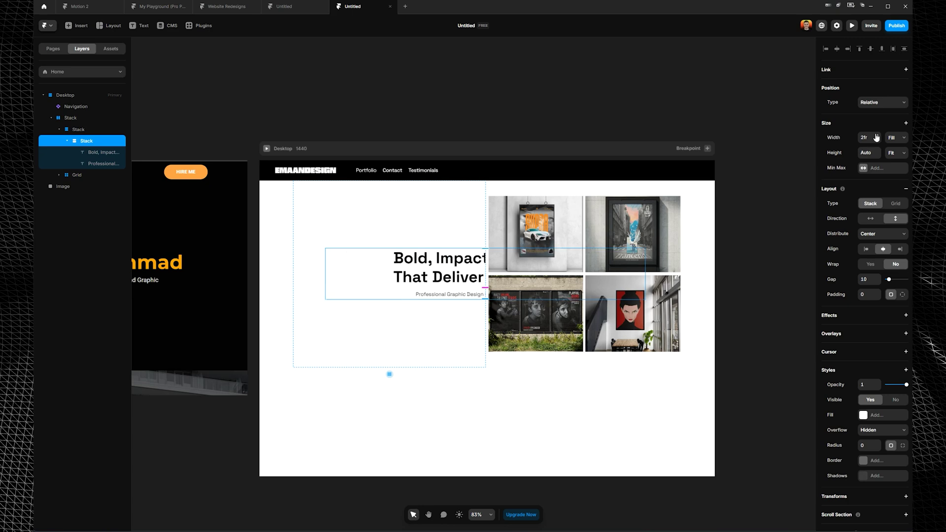
pyautogui.hotkey('ctrl', 'z')
pyautogui.click(339, 295)
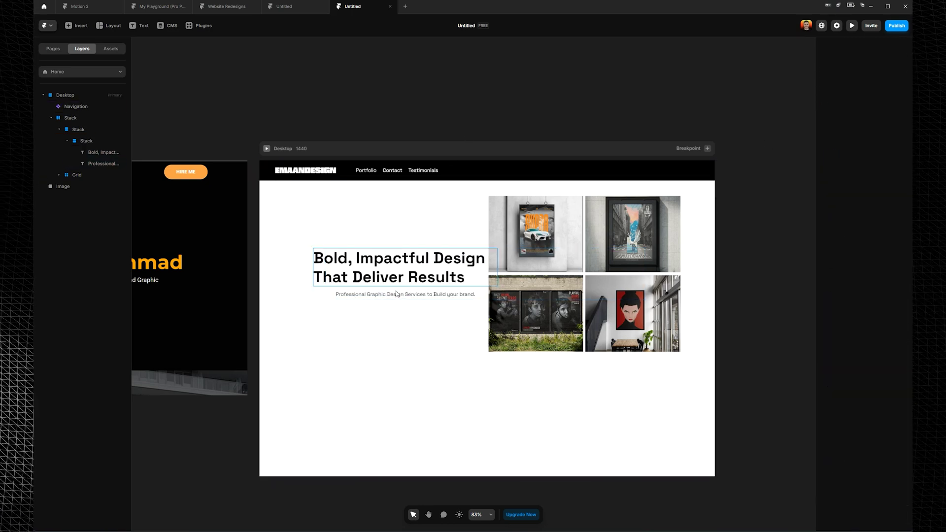
# Step: Move the text stack after the image grid and return it to its place before the grid
pyautogui.press('Right')
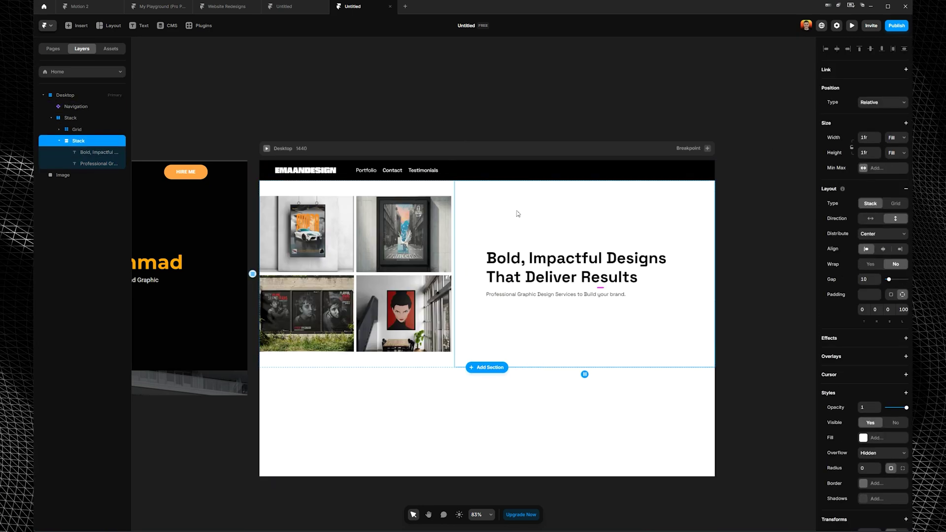
pyautogui.press('Left')
pyautogui.click(556, 188)
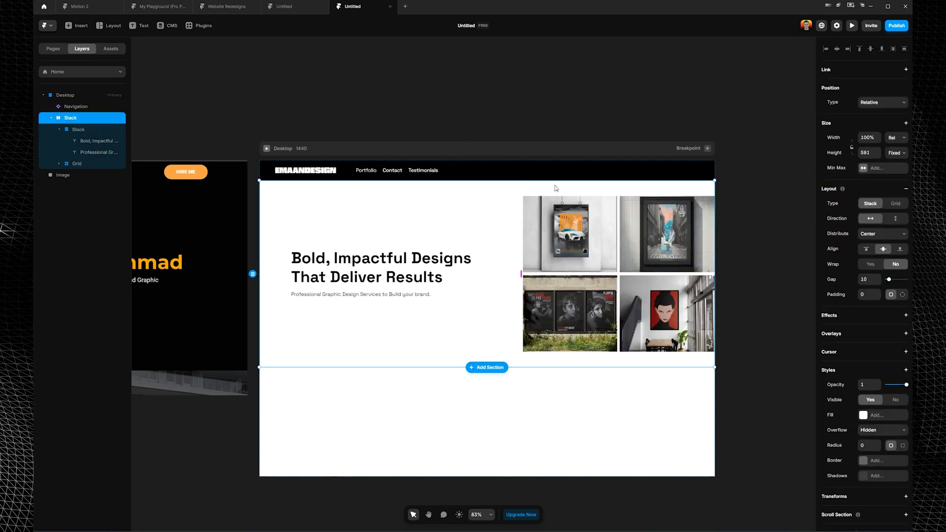
# Step: Slightly increase the gap between the heading and the tagline in the hero text stack
pyautogui.click(498, 298)
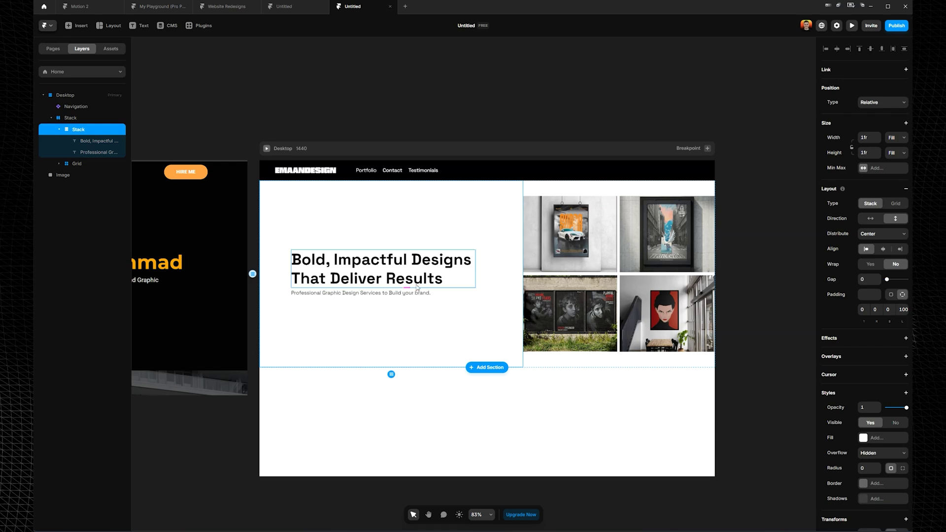
pyautogui.scroll(2, 449, 245)
pyautogui.keyDown('ctrl'); pyautogui.click(592, 212); pyautogui.keyUp('ctrl')
pyautogui.scroll(-3, 713, 106)
pyautogui.scroll(5, 428, 195)
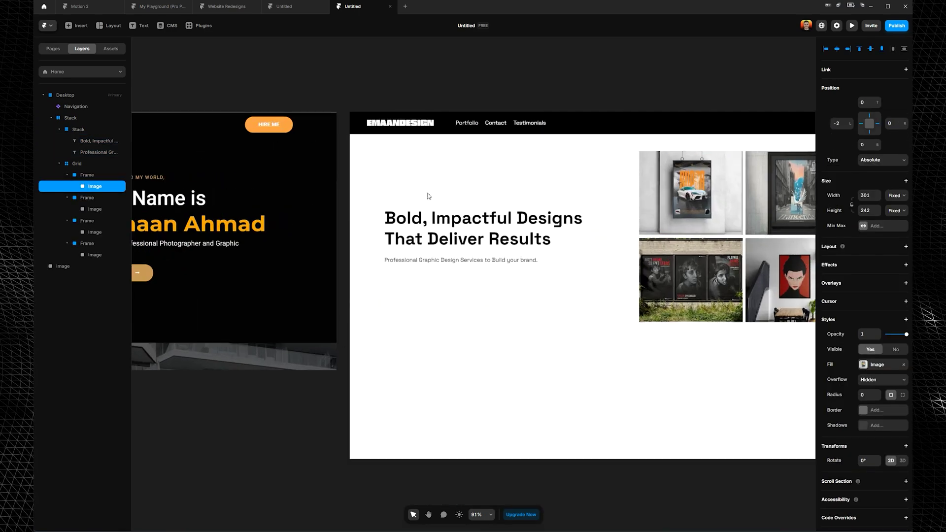
# Step: Switch to Snagit Editor, crop the portfolio screenshot to the designer's head and shoulders, and save it as 2024-11-20_14-50-01.png
pyautogui.hotkey('alt', 'Tab')
pyautogui.click(877, 387)
pyautogui.moveTo(733, 275); pyautogui.dragTo(733, 286)
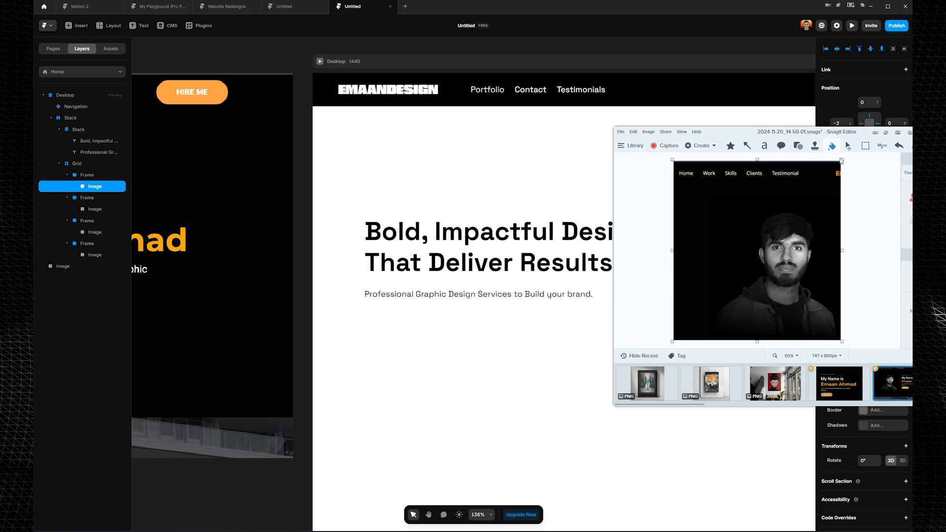
pyautogui.moveTo(842, 162); pyautogui.dragTo(828, 194)
pyautogui.moveTo(662, 341); pyautogui.dragTo(754, 305)
pyautogui.moveTo(758, 162); pyautogui.dragTo(758, 186)
pyautogui.hotkey('ctrl', 's')
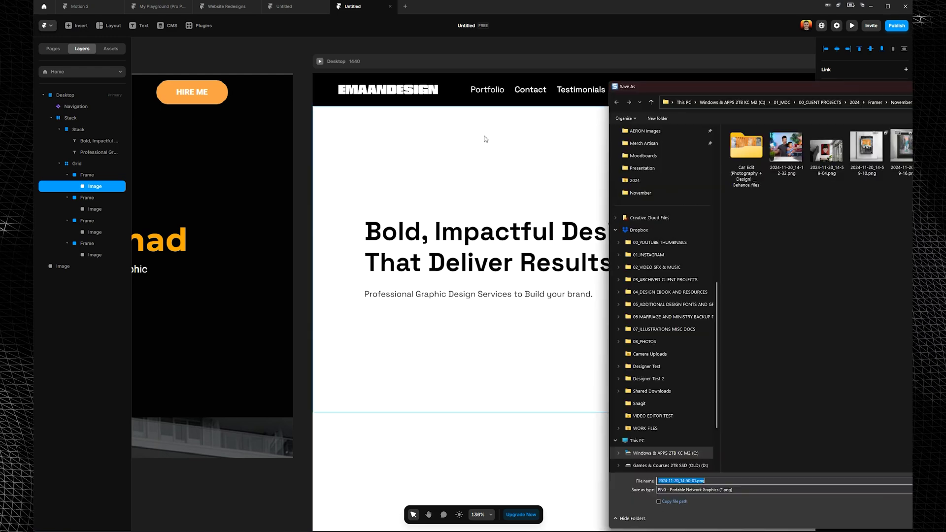
pyautogui.press('Return')
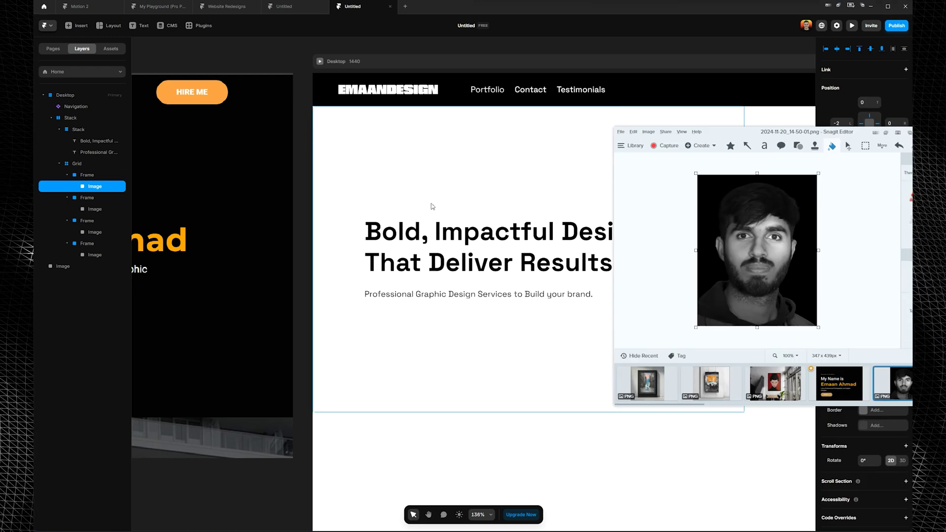
# Step: Switch back to Framer, add the Book Call button component below the tagline, and open it for editing
pyautogui.hotkey('alt', 'Tab')
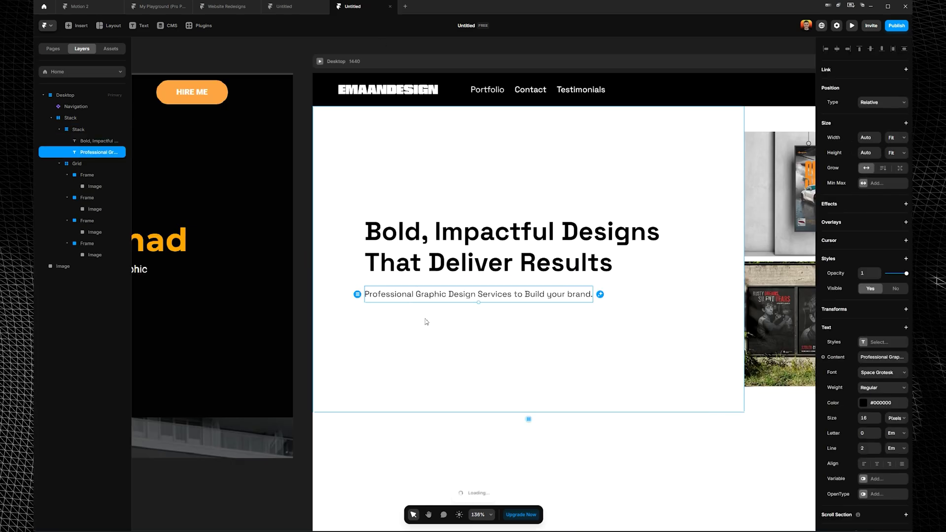
pyautogui.click(852, 310)
pyautogui.click(474, 298)
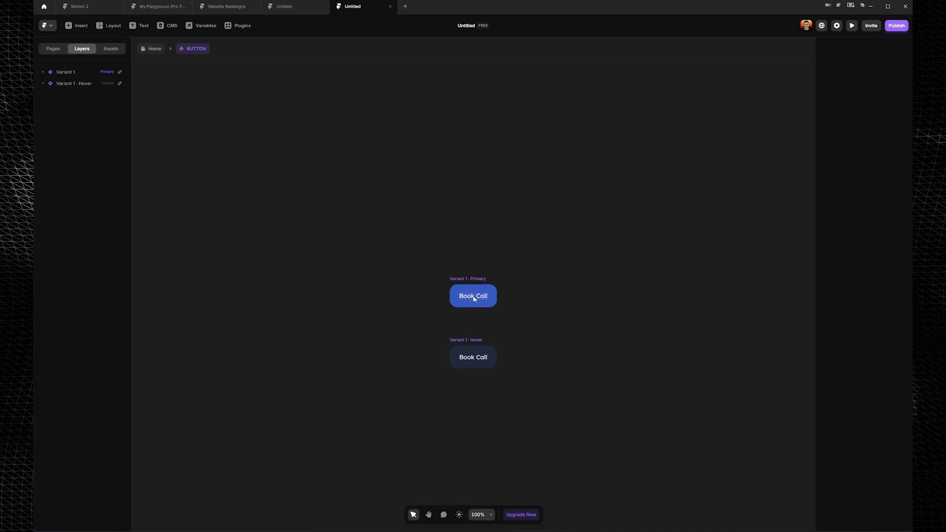
# Step: Change the button label to "Lets work together" and widen the primary variant to fit the text
pyautogui.doubleClick(482, 297)
pyautogui.scroll(3, 485, 301)
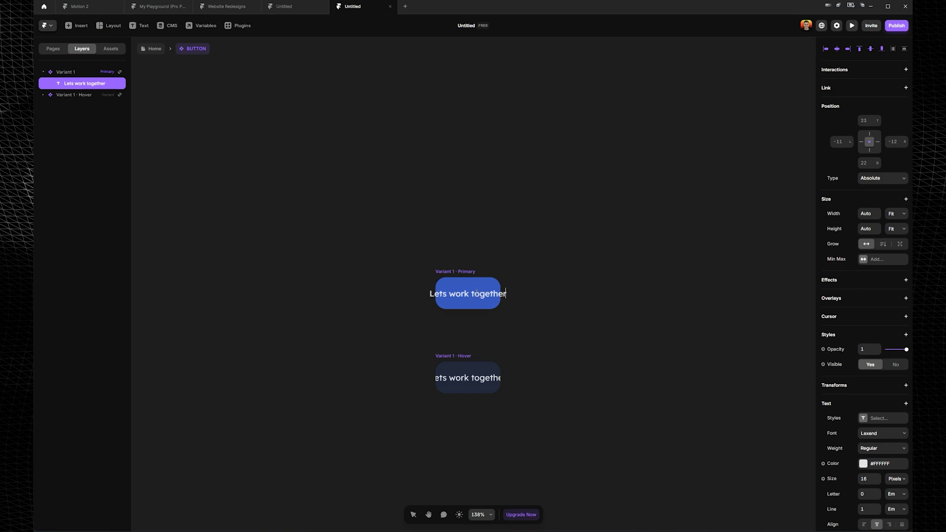
pyautogui.click(456, 271)
pyautogui.moveTo(501, 291); pyautogui.dragTo(534, 285)
# Step: Change the fill of the button's primary variant to a bright orange
pyautogui.click(864, 354)
pyautogui.moveTo(754, 433); pyautogui.dragTo(724, 433)
pyautogui.moveTo(779, 390); pyautogui.dragTo(805, 379)
pyautogui.moveTo(725, 433); pyautogui.dragTo(722, 433)
pyautogui.click(168, 83)
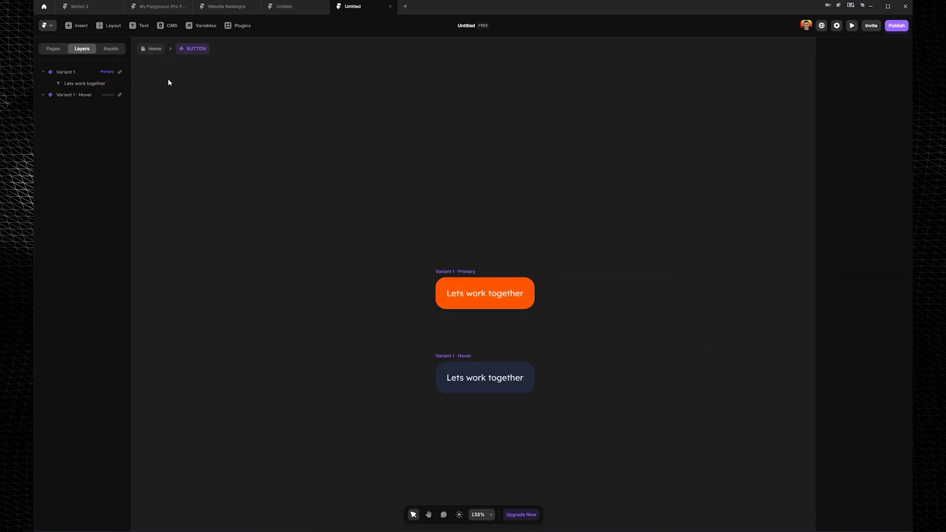
# Step: Return to the Home page and widen the hero button to fit its full label
pyautogui.click(151, 49)
pyautogui.moveTo(430, 306); pyautogui.dragTo(462, 306)
pyautogui.scroll(-3, 462, 306)
pyautogui.click(518, 89)
pyautogui.scroll(2, 325, 300)
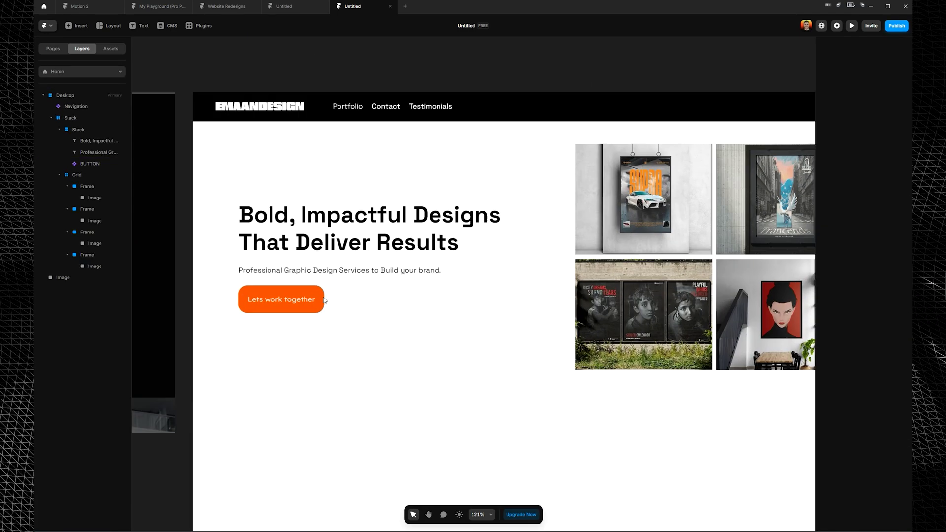
# Step: Try to narrow the hero text stack to a width of 0.5fr
pyautogui.click(323, 300)
pyautogui.click(426, 208)
pyautogui.scroll(-2, 426, 205)
pyautogui.moveTo(427, 205); pyautogui.dragTo(299, 203)
pyautogui.click(412, 246)
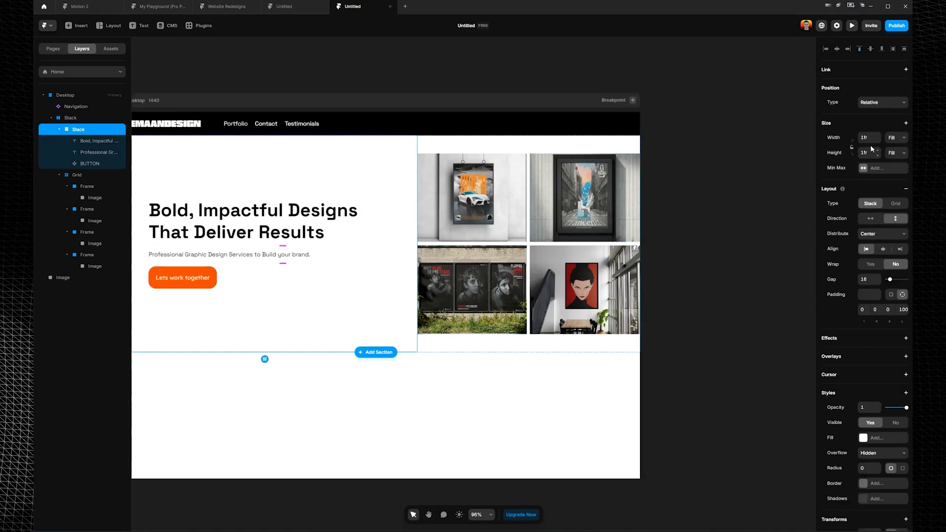
pyautogui.write('0.5')
pyautogui.press('Return')
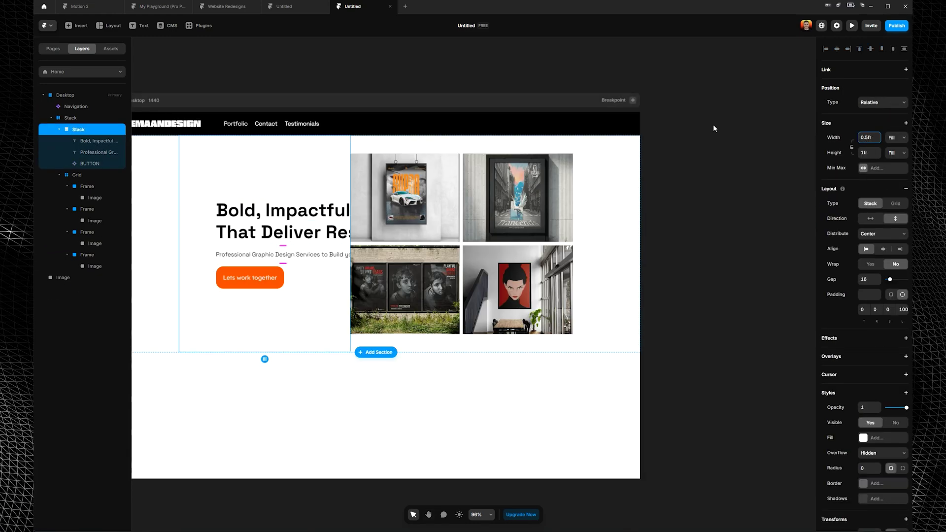
pyautogui.hotkey('ctrl', 'z')
# Step: Set the hero section stack's right padding to 100 so the image grid sits in from the page edge
pyautogui.click(630, 145)
pyautogui.click(903, 295)
pyautogui.click(879, 312)
pyautogui.write('100')
pyautogui.press('Return')
pyautogui.click(365, 187)
pyautogui.moveTo(503, 65); pyautogui.dragTo(623, 109)
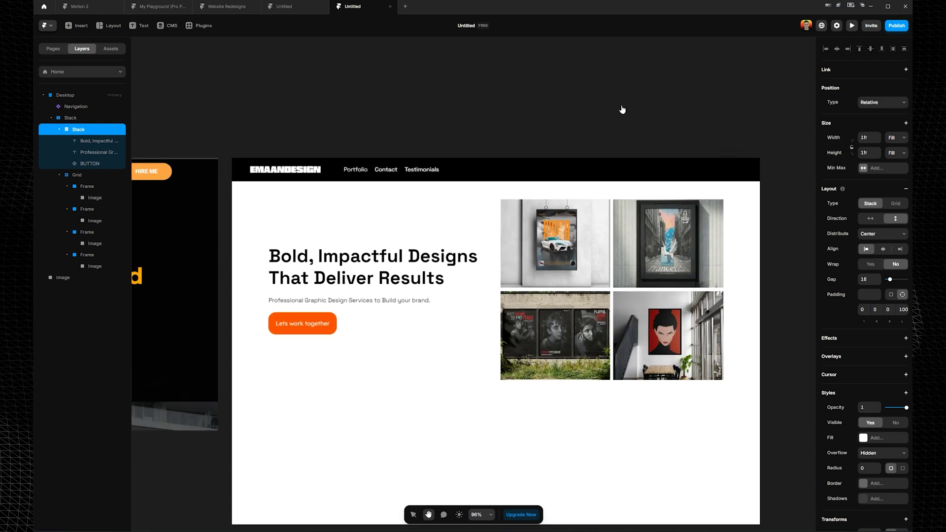
pyautogui.click(640, 143)
pyautogui.click(690, 125)
pyautogui.scroll(-3, 697, 131)
pyautogui.scroll(4, 683, 240)
# Step: Set the corner radius of the car poster image in the grid to 15
pyautogui.click(574, 207)
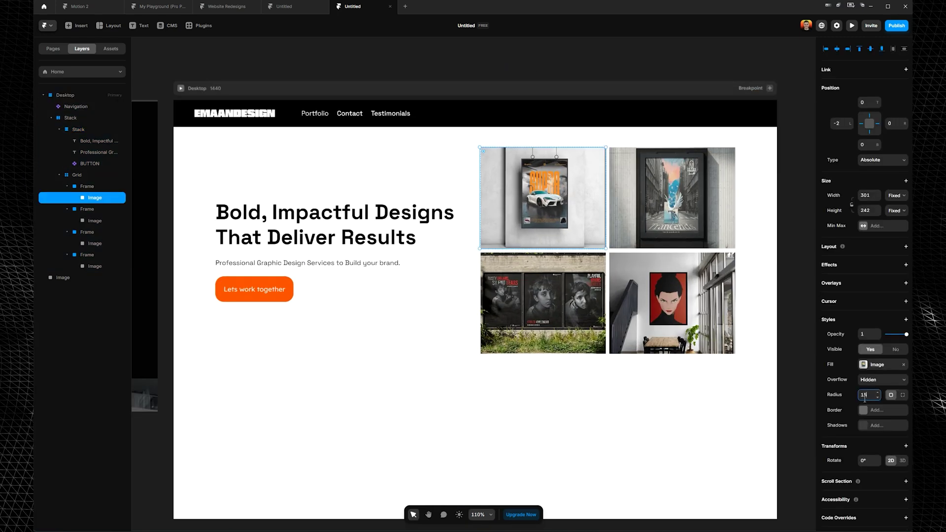
pyautogui.click(633, 296)
pyautogui.keyDown('shift'); pyautogui.click(587, 319); pyautogui.keyUp('shift')
pyautogui.keyDown('shift'); pyautogui.click(680, 289); pyautogui.keyUp('shift')
pyautogui.click(796, 281)
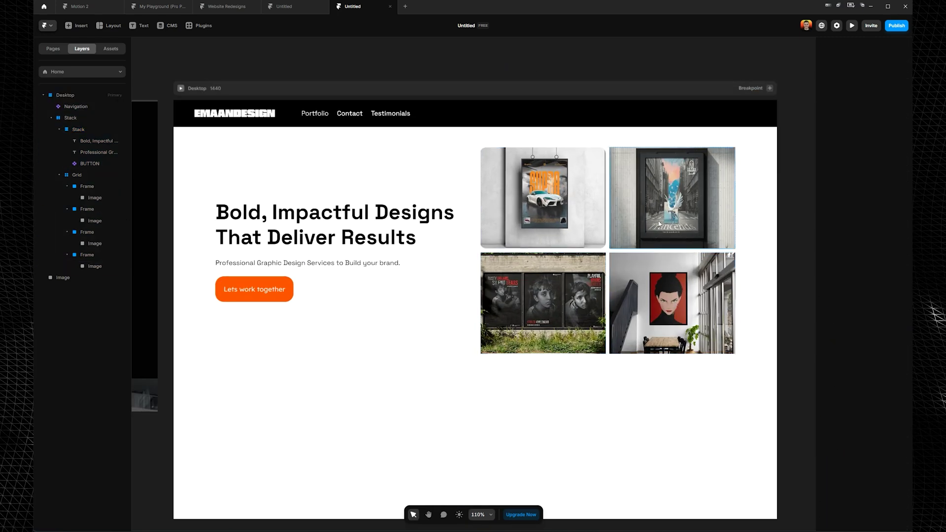
# Step: Set the corner radius of the two lower grid images, the billboards and the red portrait, to 15
pyautogui.click(672, 203)
pyautogui.click(867, 367)
pyautogui.write('15')
pyautogui.click(673, 301)
pyautogui.click(862, 396)
pyautogui.write('1515')
pyautogui.click(799, 193)
pyautogui.scroll(4, 798, 192)
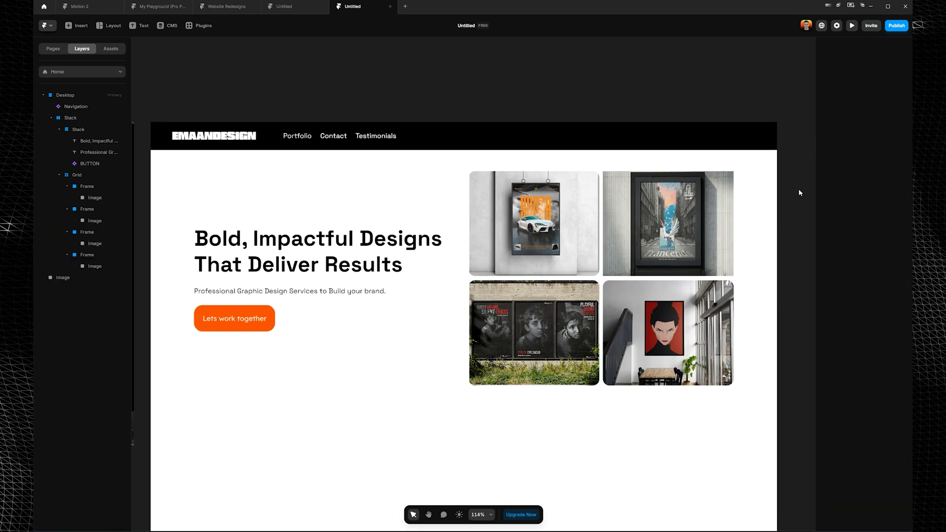
# Step: Set the corner radius of the street poster image in the grid's upper row to 15
pyautogui.click(666, 212)
pyautogui.click(869, 395)
pyautogui.write('15')
pyautogui.click(581, 311)
# Step: Try to widen individual grid images past their frames to stagger the layout
pyautogui.click(637, 227)
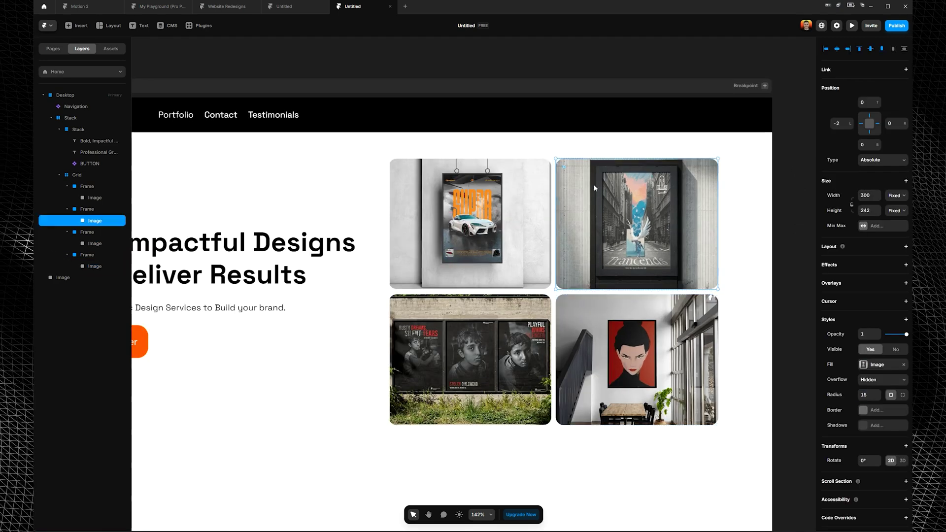
pyautogui.moveTo(637, 226); pyautogui.dragTo(669, 227)
pyautogui.moveTo(588, 232); pyautogui.dragTo(558, 232)
pyautogui.click(419, 360)
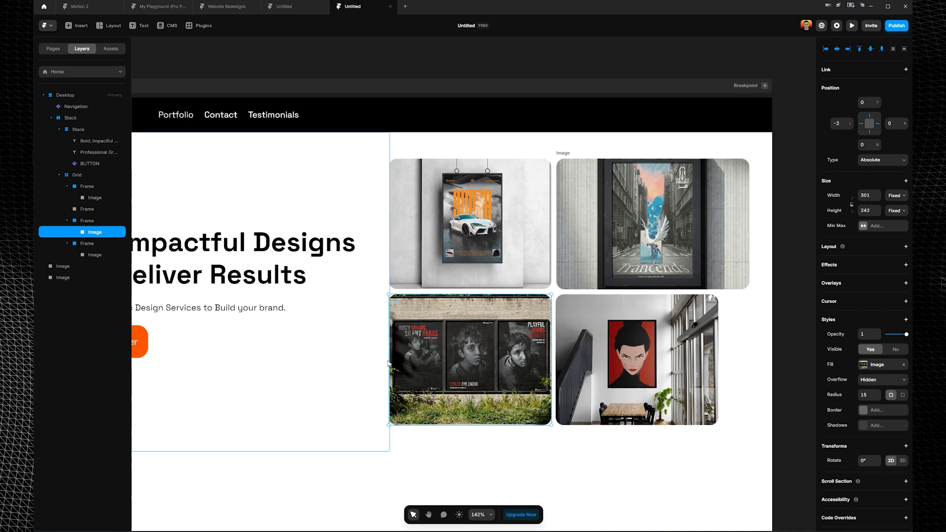
pyautogui.moveTo(390, 361); pyautogui.dragTo(357, 361)
pyautogui.click(680, 361)
pyautogui.moveTo(717, 362); pyautogui.dragTo(722, 363)
pyautogui.hotkey('ctrl', 'z')
pyautogui.click(419, 227)
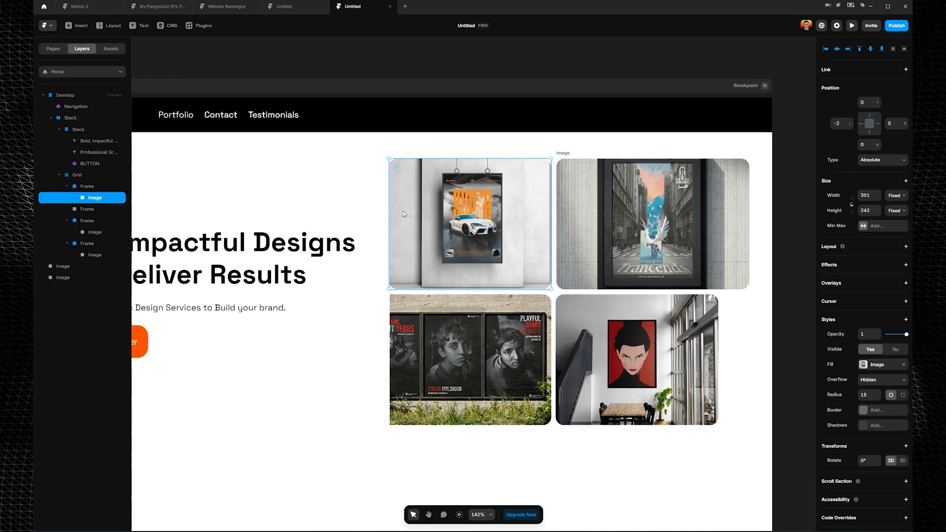
pyautogui.click(479, 151)
pyautogui.click(563, 167)
pyautogui.scroll(-2, 563, 167)
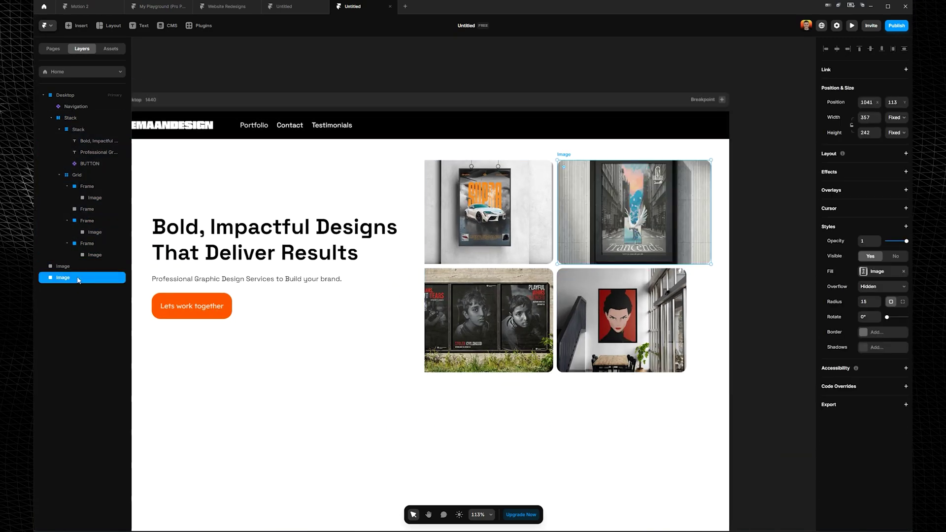
# Step: Undo the resizing of the grid images so they return to their frames
pyautogui.click(92, 208)
pyautogui.hotkey('ctrl', 'z')
pyautogui.hotkey('ctrl', 'z')
pyautogui.hotkey('ctrl', 'z')
pyautogui.hotkey('ctrl', 'z')
# Step: Collapse the grid's image frames in the layer tree
pyautogui.click(53, 280)
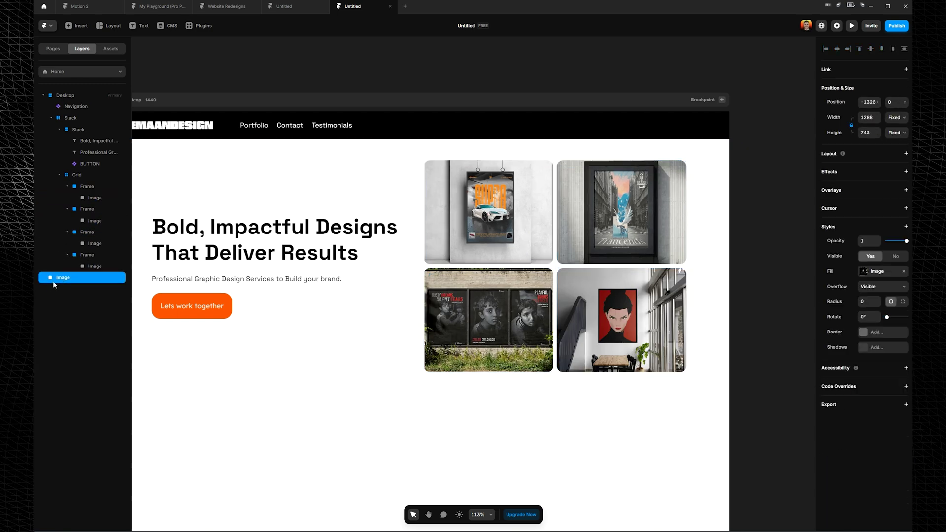
pyautogui.click(67, 255)
pyautogui.click(67, 233)
pyautogui.click(72, 207)
pyautogui.click(856, 26)
pyautogui.click(855, 25)
pyautogui.scroll(-3, 596, 122)
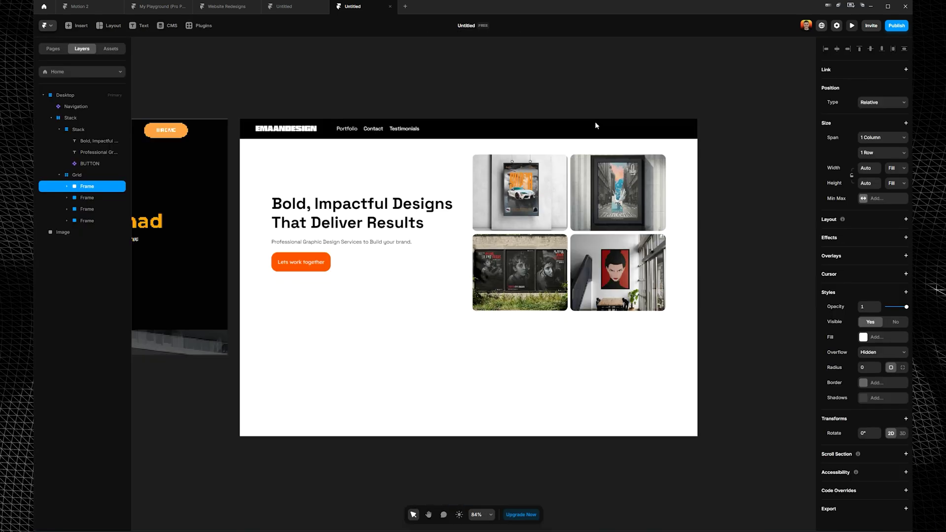
pyautogui.click(746, 85)
pyautogui.moveTo(499, 96); pyautogui.dragTo(716, 84)
pyautogui.moveTo(622, 157); pyautogui.dragTo(439, 190)
pyautogui.scroll(3, 440, 190)
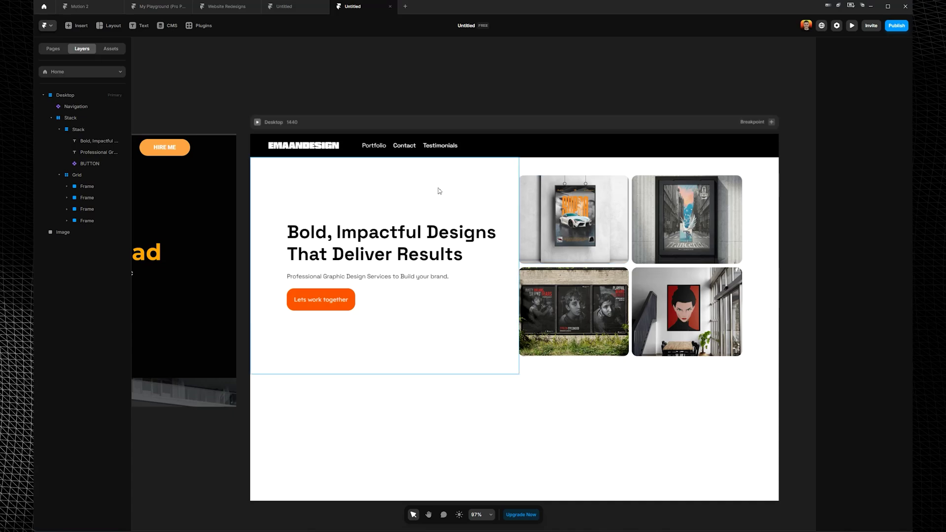
pyautogui.scroll(-5, 522, 163)
pyautogui.moveTo(463, 66); pyautogui.dragTo(577, 78)
pyautogui.scroll(2, 617, 133)
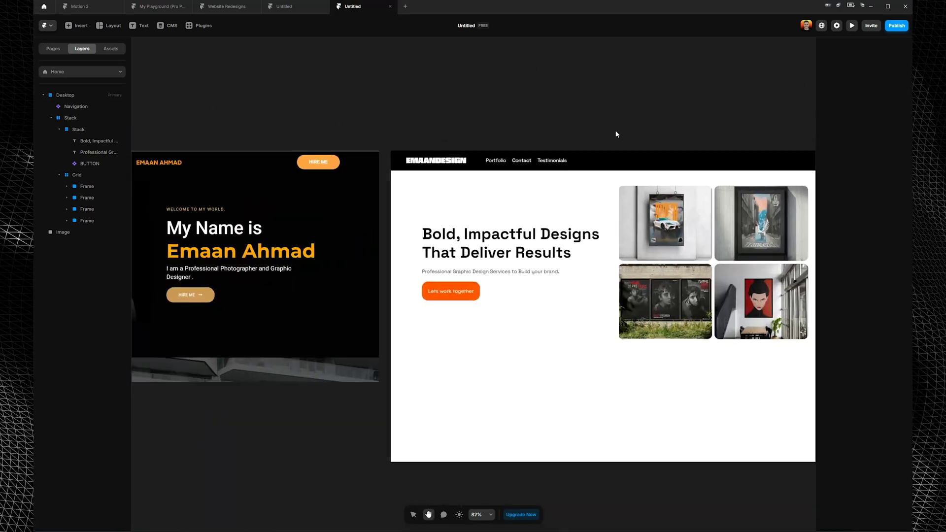
pyautogui.moveTo(617, 133); pyautogui.dragTo(441, 116)
pyautogui.scroll(3, 441, 119)
pyautogui.moveTo(493, 236); pyautogui.dragTo(561, 182)
# Step: Wrap the grid's last two frames in one stack and its first two frames in another
pyautogui.keyDown('ctrl'); pyautogui.click(558, 283); pyautogui.keyUp('ctrl')
pyautogui.keyDown('ctrl'); pyautogui.click(665, 291); pyautogui.keyUp('ctrl')
pyautogui.click(86, 209)
pyautogui.click(87, 221)
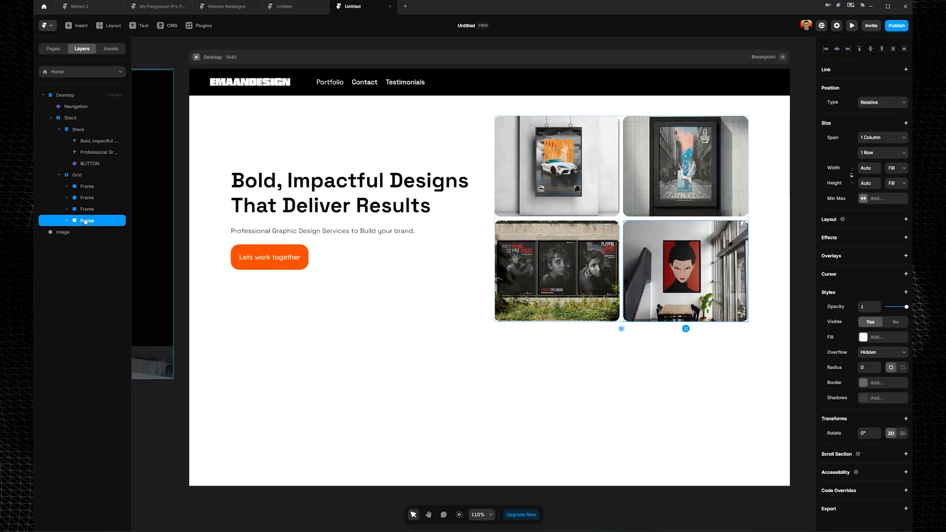
pyautogui.hotkey('ctrl', 'alt', 'Return')
pyautogui.moveTo(92, 209); pyautogui.dragTo(92, 221)
pyautogui.click(93, 199)
pyautogui.hotkey('ctrl', 'alt', 'Return')
pyautogui.moveTo(98, 186); pyautogui.dragTo(97, 200)
# Step: Set the direction of both image stacks to vertical so they form two columns
pyautogui.click(95, 188)
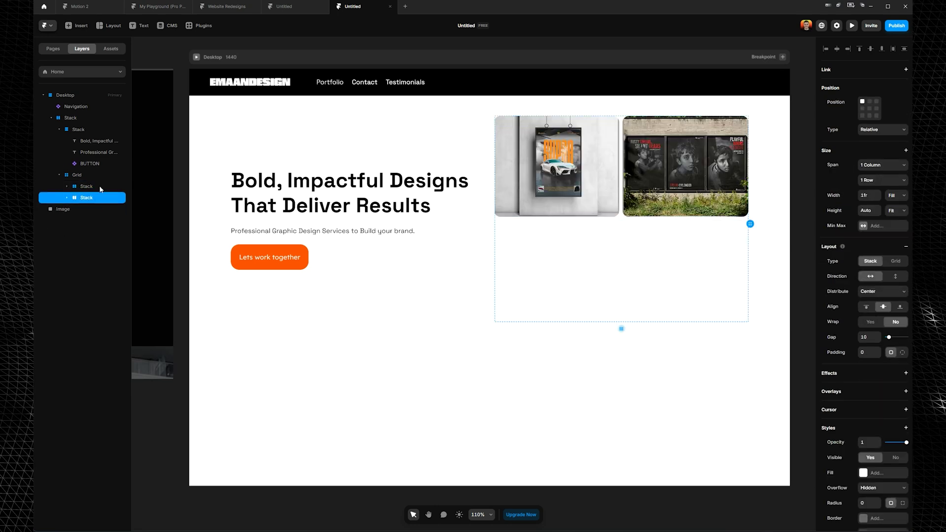
pyautogui.click(101, 188)
pyautogui.click(887, 278)
pyautogui.click(900, 278)
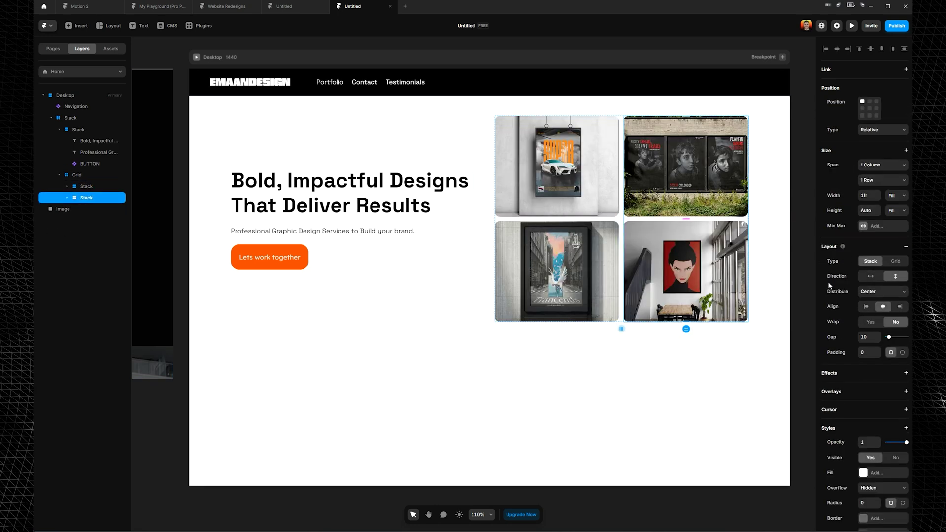
# Step: Try other cell positions, including lower right, for the second image stack and undo them
pyautogui.click(869, 116)
pyautogui.click(877, 102)
pyautogui.click(877, 108)
pyautogui.click(877, 116)
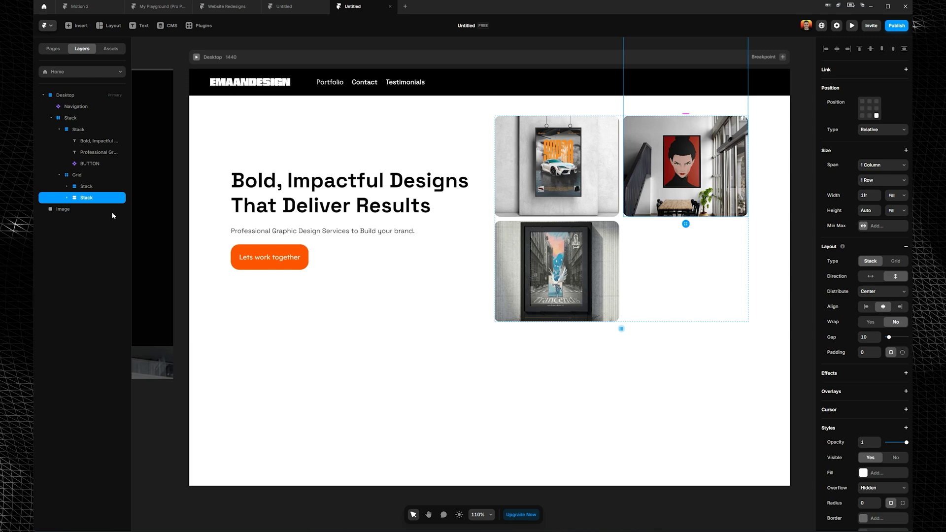
pyautogui.hotkey('ctrl', 'z')
pyautogui.hotkey('ctrl', 'z')
# Step: Set the second image stack's position within its grid cell to top centre
pyautogui.click(87, 175)
pyautogui.click(94, 199)
pyautogui.click(863, 108)
pyautogui.click(869, 116)
pyautogui.click(876, 102)
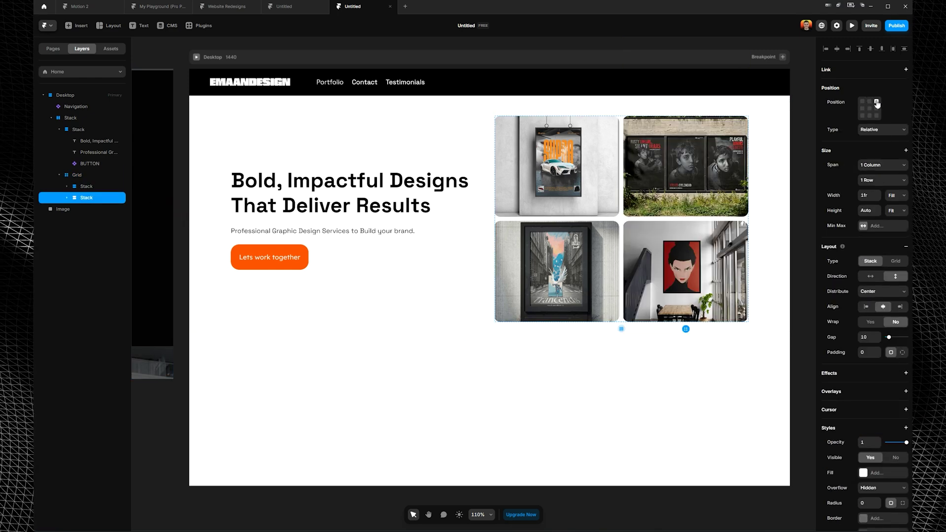
pyautogui.click(870, 102)
# Step: Add an Origin transform of 50% and 100% to the hero section stack
pyautogui.scroll(2, 739, 217)
pyautogui.click(774, 237)
pyautogui.click(906, 320)
pyautogui.click(908, 346)
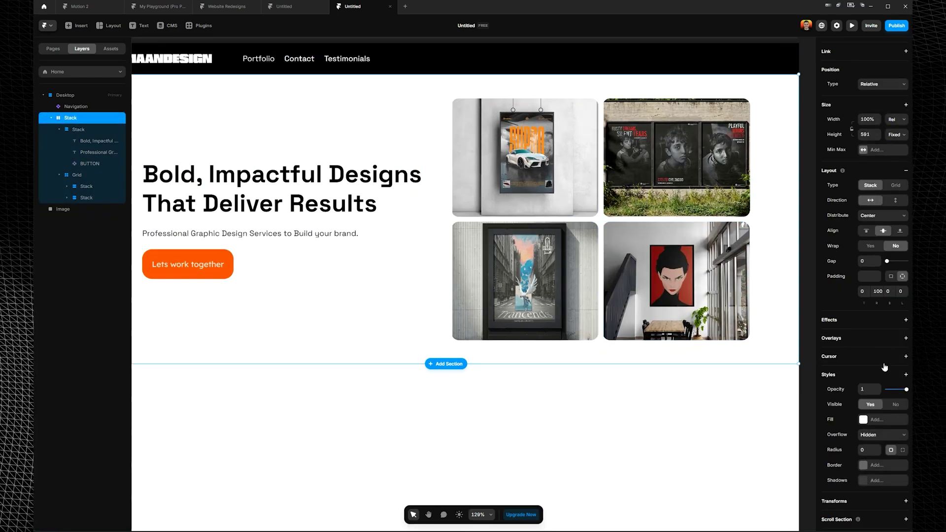
pyautogui.scroll(-1, 885, 368)
pyautogui.click(906, 464)
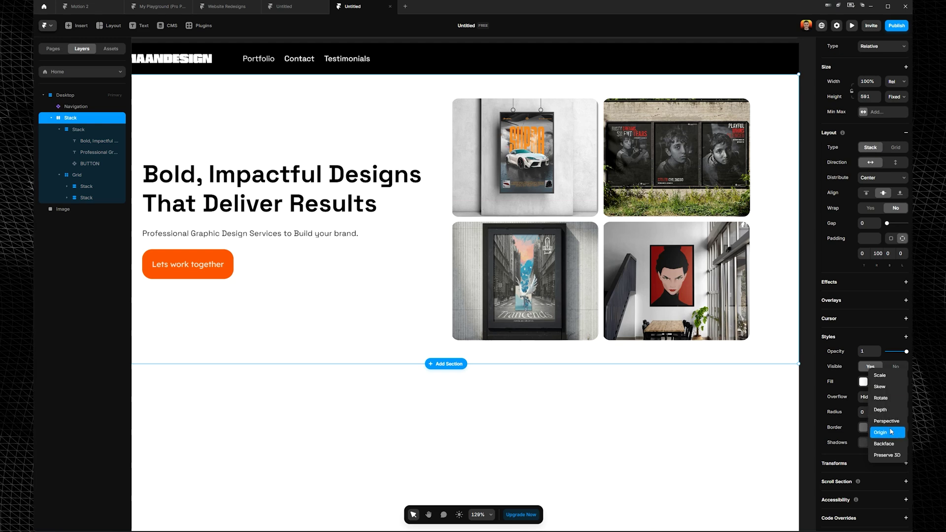
pyautogui.click(893, 375)
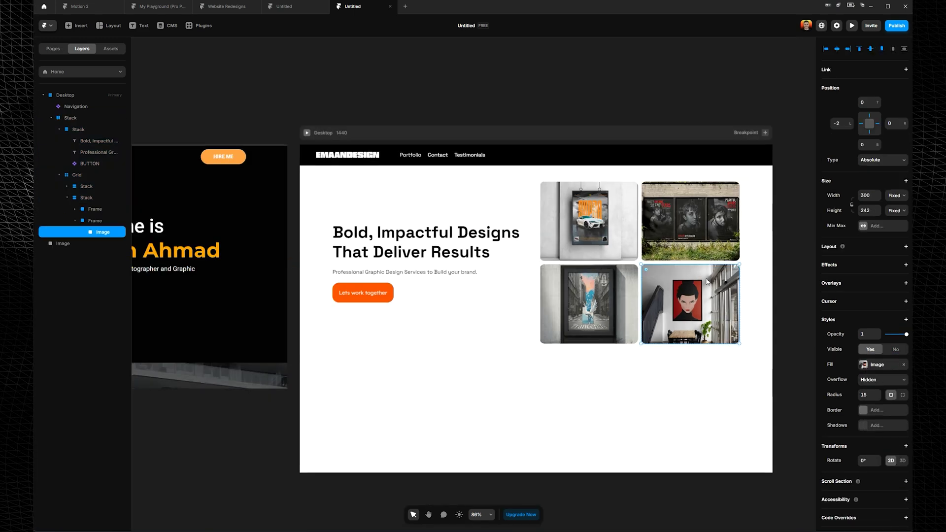
# Step: Try adding an Origin transform to the second image stack and undo it
pyautogui.click(87, 198)
pyautogui.scroll(-1, 877, 388)
pyautogui.click(906, 445)
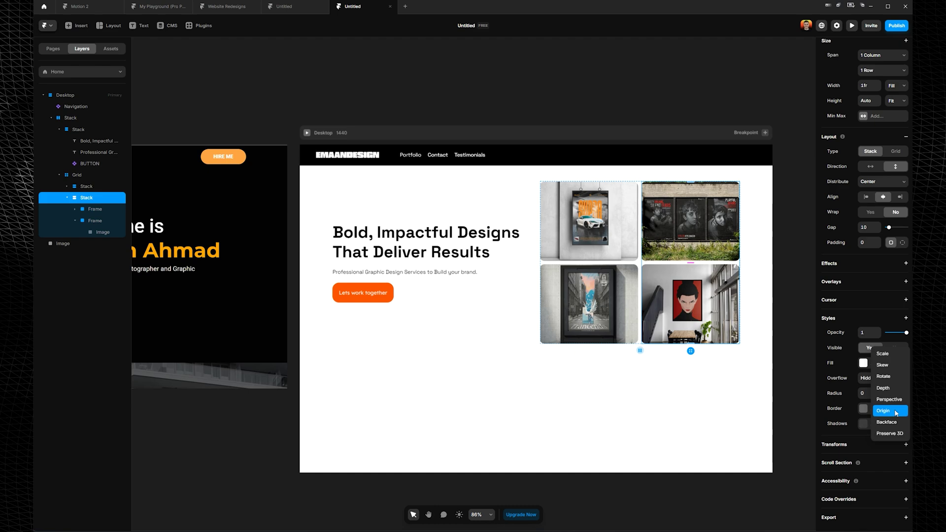
pyautogui.click(886, 412)
pyautogui.click(865, 460)
pyautogui.click(756, 315)
pyautogui.hotkey('ctrl', 'z')
pyautogui.hotkey('ctrl', 'z')
# Step: Try to shift the image columns lower in the hero section and undo the moves
pyautogui.moveTo(748, 279); pyautogui.dragTo(657, 302)
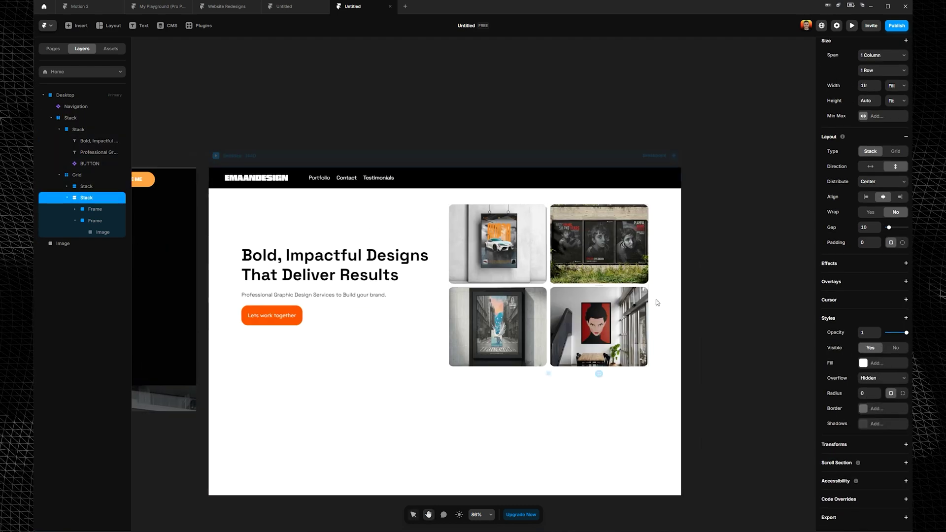
pyautogui.scroll(2, 653, 300)
pyautogui.keyDown('ctrl'); pyautogui.click(505, 307); pyautogui.keyUp('ctrl')
pyautogui.moveTo(573, 390); pyautogui.dragTo(647, 431)
pyautogui.hotkey('ctrl', 'z')
pyautogui.click(99, 188)
pyautogui.moveTo(467, 380); pyautogui.dragTo(482, 456)
pyautogui.hotkey('ctrl', 'z')
# Step: Set the overflow of both image column stacks to Visible
pyautogui.click(871, 489)
pyautogui.click(870, 508)
pyautogui.click(87, 232)
pyautogui.scroll(-3, 861, 465)
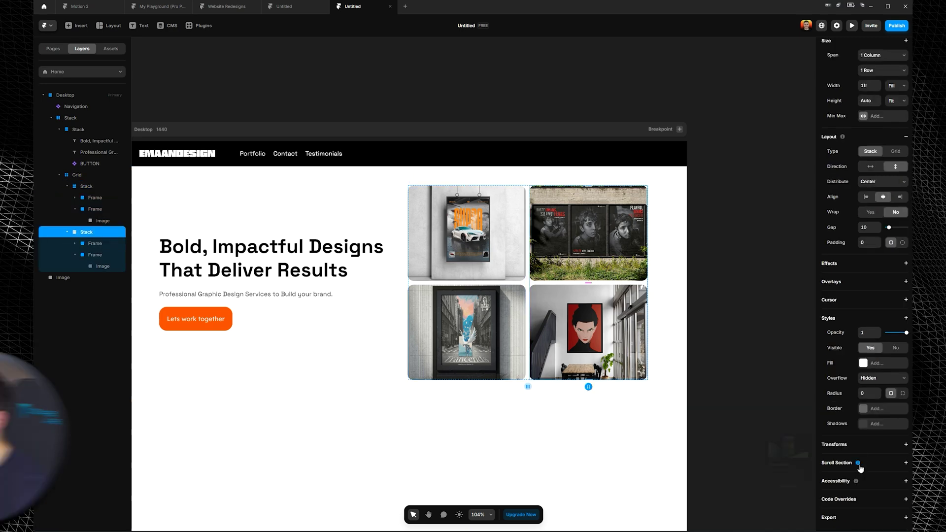
pyautogui.click(870, 380)
pyautogui.click(868, 399)
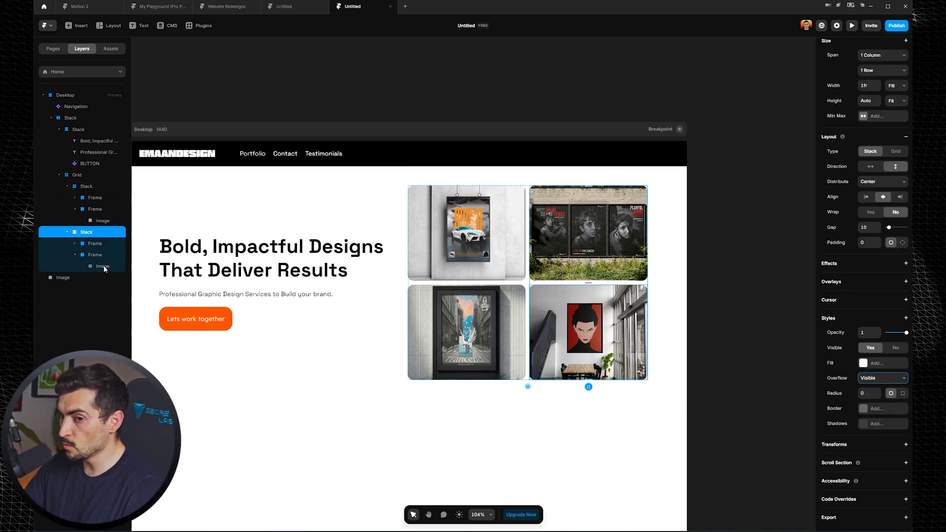
# Step: Move the car poster column lower than the other column and set the hero section's overflow to Visible
pyautogui.click(94, 190)
pyautogui.moveTo(469, 388); pyautogui.dragTo(488, 503)
pyautogui.click(93, 198)
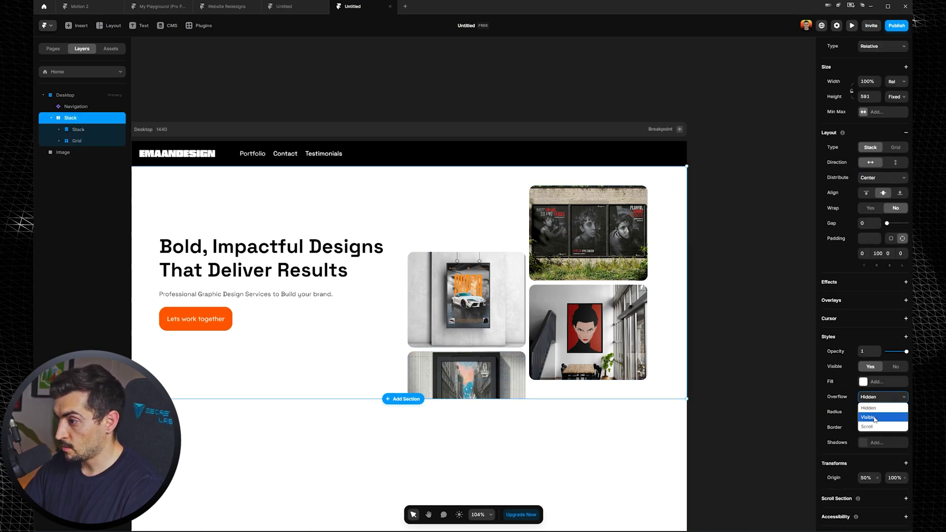
pyautogui.click(875, 418)
pyautogui.moveTo(647, 393); pyautogui.dragTo(624, 378)
pyautogui.scroll(-2, 520, 296)
pyautogui.moveTo(660, 256); pyautogui.dragTo(705, 189)
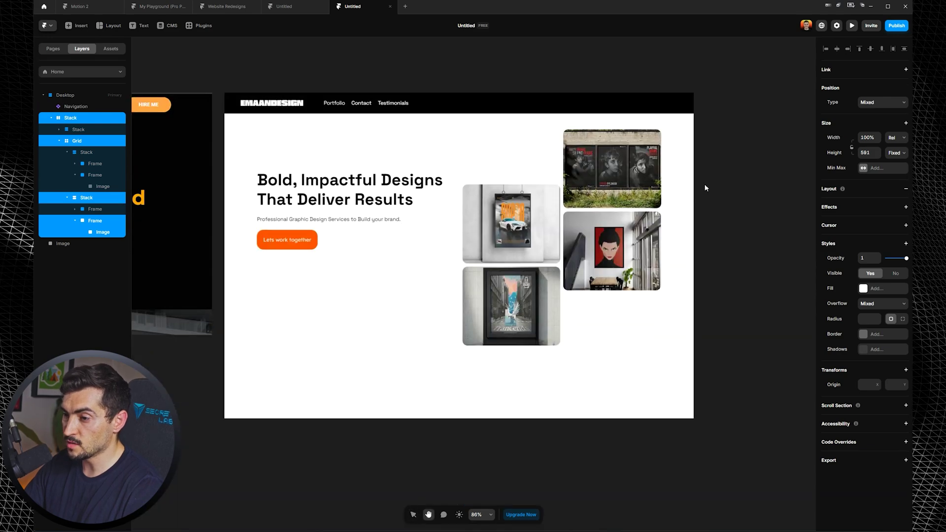
pyautogui.scroll(1, 619, 256)
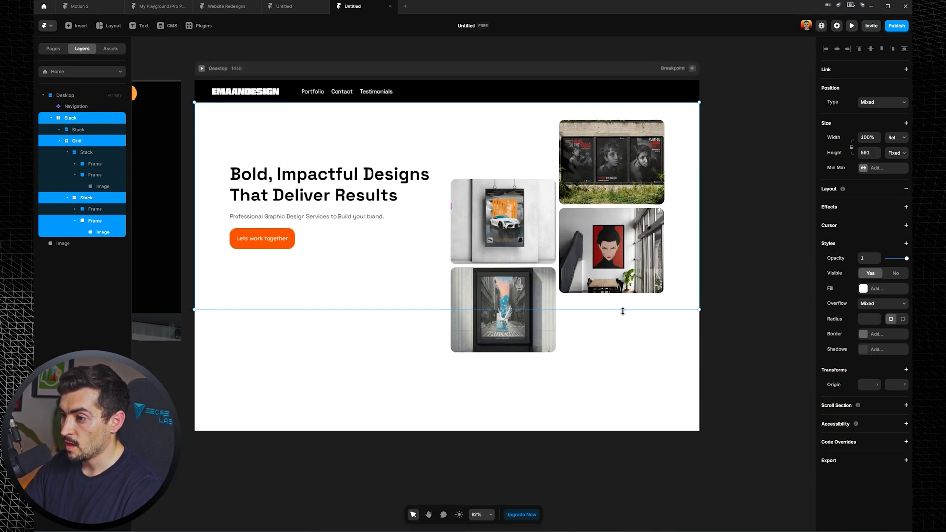
# Step: Stretch the car poster image up to the neighbouring column's top edge and the red portrait image down to a height of 411
pyautogui.click(503, 222)
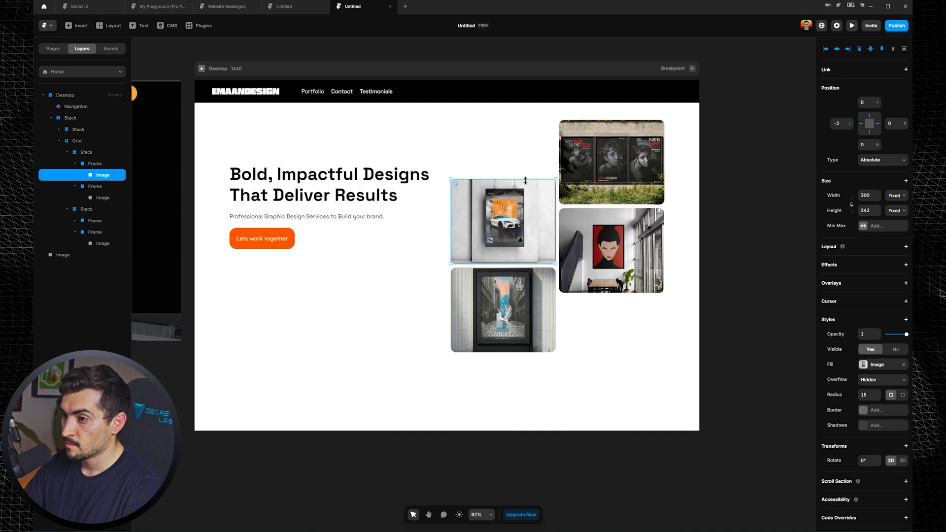
pyautogui.moveTo(530, 179); pyautogui.dragTo(533, 120)
pyautogui.moveTo(626, 296); pyautogui.dragTo(626, 349)
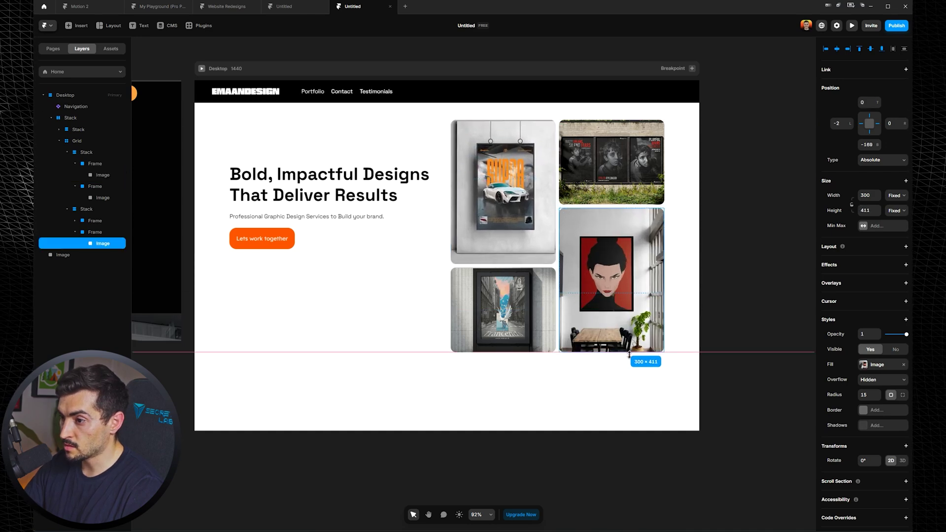
pyautogui.click(719, 263)
pyautogui.scroll(-3, 710, 215)
pyautogui.scroll(3, 710, 215)
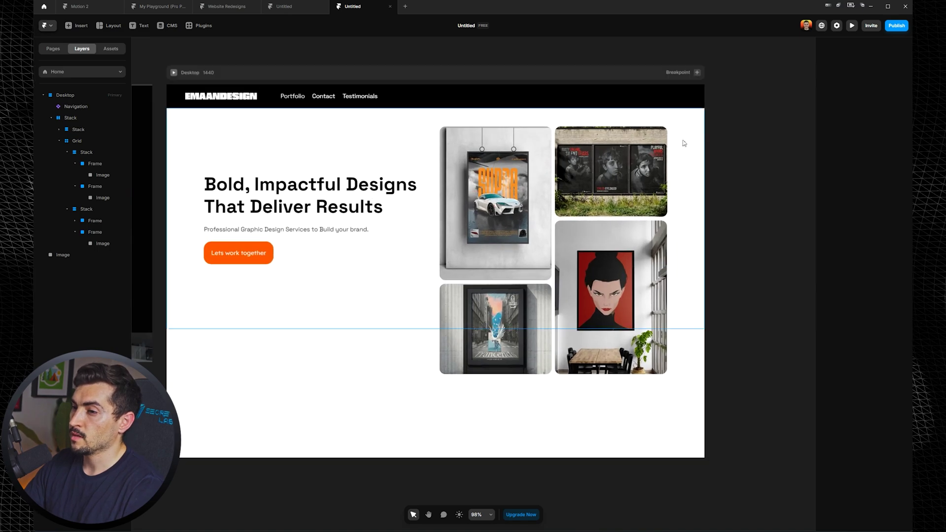
# Step: Import wireframe_shape_08.png and wireframe_shape_26.png onto the canvas from the computer
pyautogui.click(698, 168)
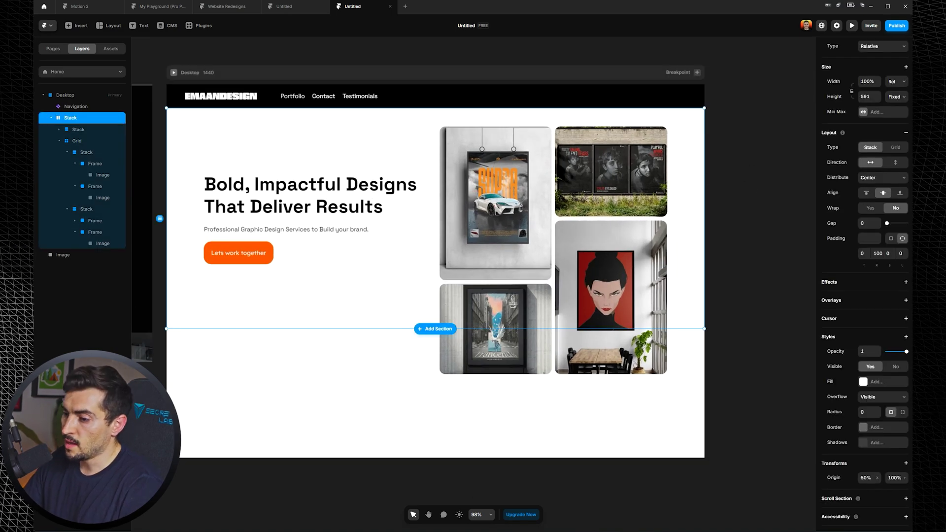
pyautogui.click(607, 526)
pyautogui.moveTo(357, 531)
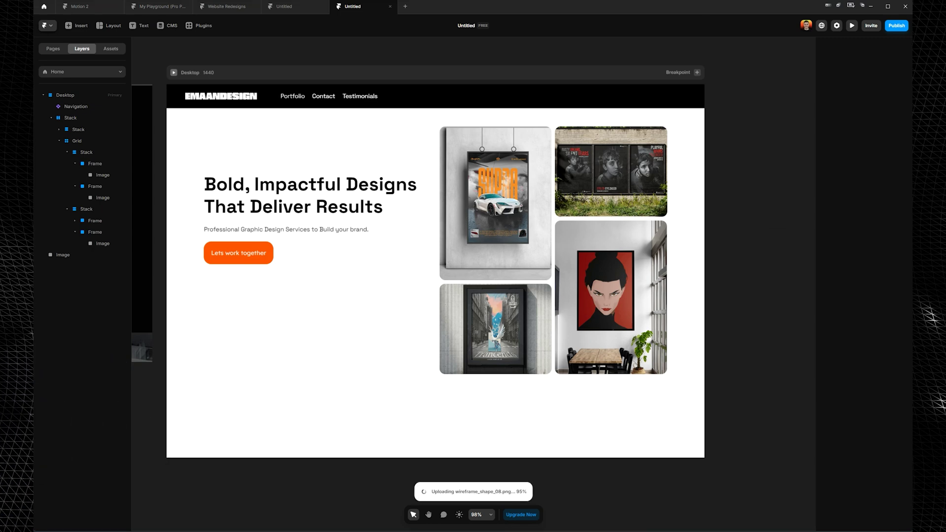
pyautogui.scroll(-10, 680, 179)
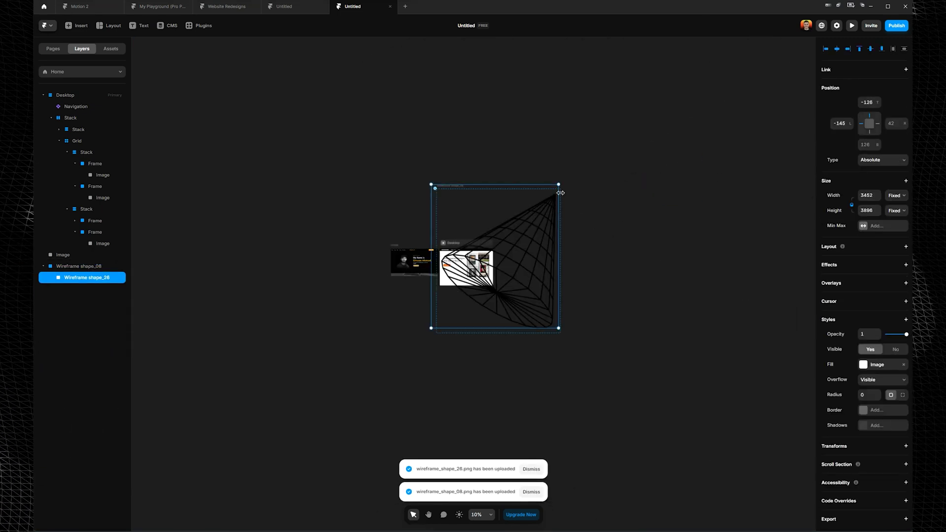
# Step: Shrink both imported wireframe shapes, scaling the cylinder to about 325 wide over the lower-left poster image
pyautogui.click(568, 193)
pyautogui.click(553, 195)
pyautogui.scroll(5, 494, 270)
pyautogui.moveTo(563, 190); pyautogui.dragTo(449, 286)
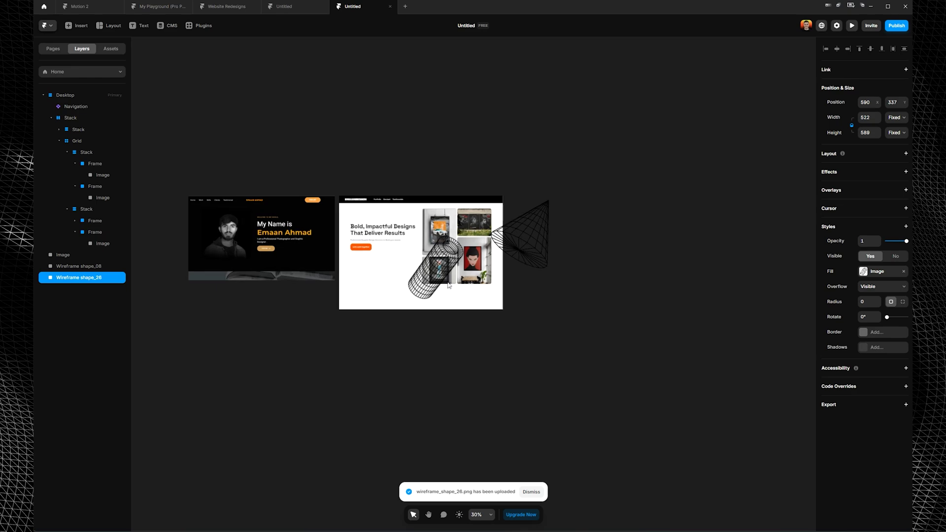
pyautogui.scroll(2, 449, 286)
pyautogui.moveTo(396, 222); pyautogui.dragTo(422, 252)
pyautogui.moveTo(456, 290); pyautogui.dragTo(435, 281)
pyautogui.scroll(4, 435, 281)
pyautogui.moveTo(906, 241); pyautogui.dragTo(892, 243)
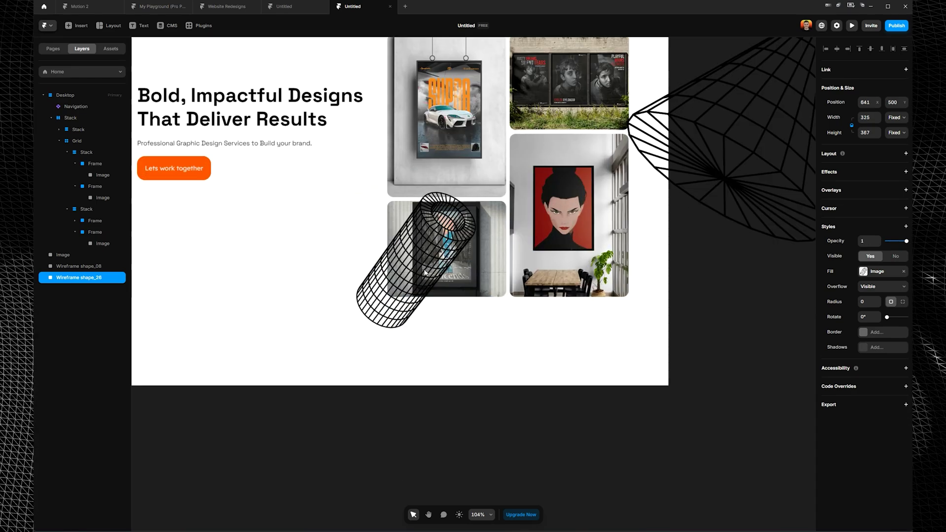
pyautogui.moveTo(420, 267); pyautogui.dragTo(299, 294)
pyautogui.hotkey('ctrl', 'z')
# Step: Move both wireframe shape layers into the hero stack above the text stack and set their position type to Absolute
pyautogui.click(84, 267)
pyautogui.keyDown('shift'); pyautogui.click(90, 278); pyautogui.keyUp('shift')
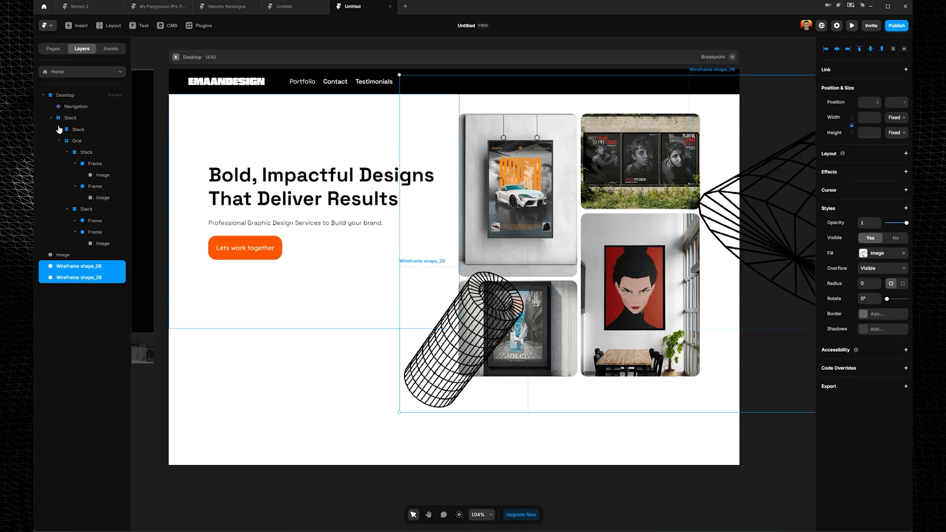
pyautogui.moveTo(81, 134); pyautogui.dragTo(81, 249)
pyautogui.moveTo(83, 257); pyautogui.dragTo(82, 124)
pyautogui.click(876, 103)
pyautogui.click(875, 117)
pyautogui.scroll(-2, 575, 255)
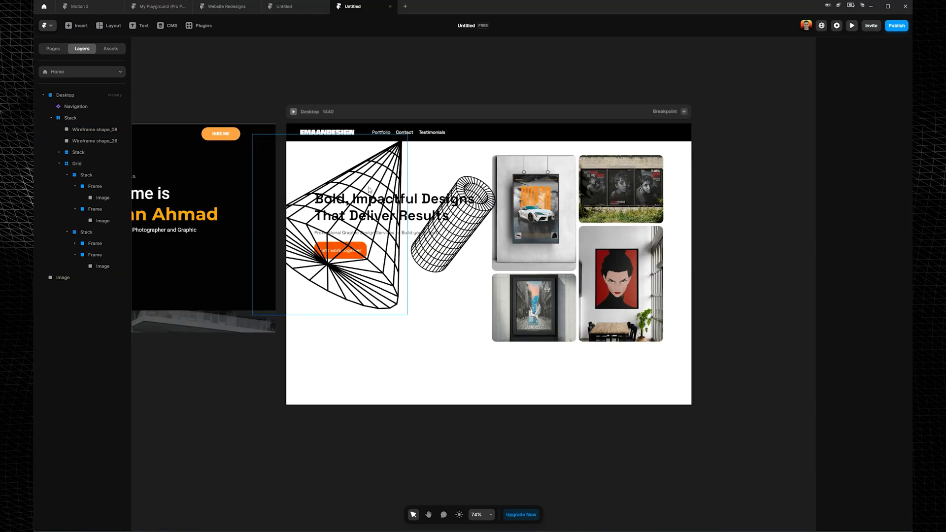
# Step: Shrink the cone wireframe and place it at the lower-right corner of the project image grid
pyautogui.moveTo(352, 232); pyautogui.dragTo(690, 266)
pyautogui.moveTo(782, 129); pyautogui.dragTo(647, 287)
pyautogui.moveTo(620, 340); pyautogui.dragTo(653, 340)
# Step: Shrink the cylinder wireframe and position it overlapping the left edge of the car poster column
pyautogui.click(454, 227)
pyautogui.moveTo(499, 173); pyautogui.dragTo(458, 219)
pyautogui.moveTo(431, 259); pyautogui.dragTo(486, 267)
# Step: Rotate the cone wireframe by 10° and nudge it so it overlaps the red portrait image's lower-right corner
pyautogui.click(647, 336)
pyautogui.moveTo(669, 298)
pyautogui.mouseDown()
pyautogui.moveTo(657, 312)
pyautogui.moveTo(676, 312)
pyautogui.mouseUp()
pyautogui.moveTo(638, 343); pyautogui.dragTo(658, 353)
pyautogui.click(753, 264)
pyautogui.scroll(2, 752, 264)
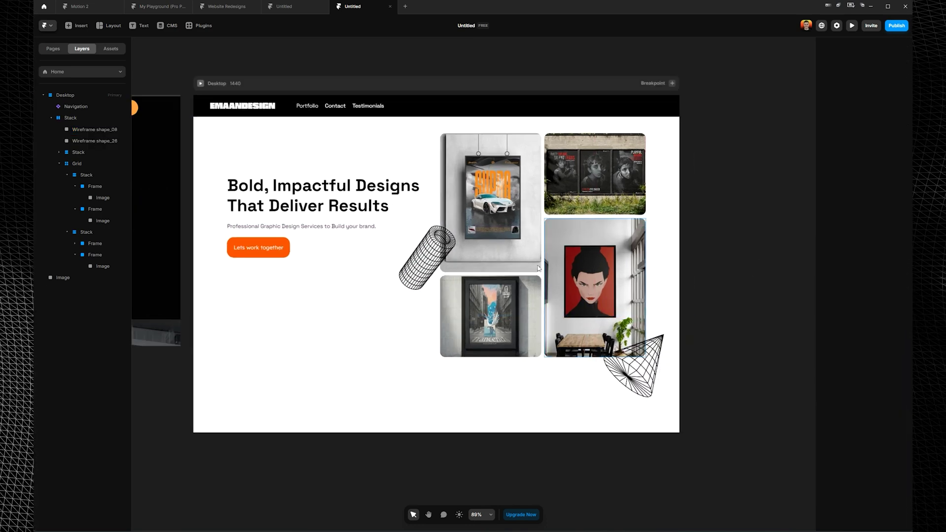
pyautogui.scroll(-1, 763, 256)
pyautogui.click(661, 350)
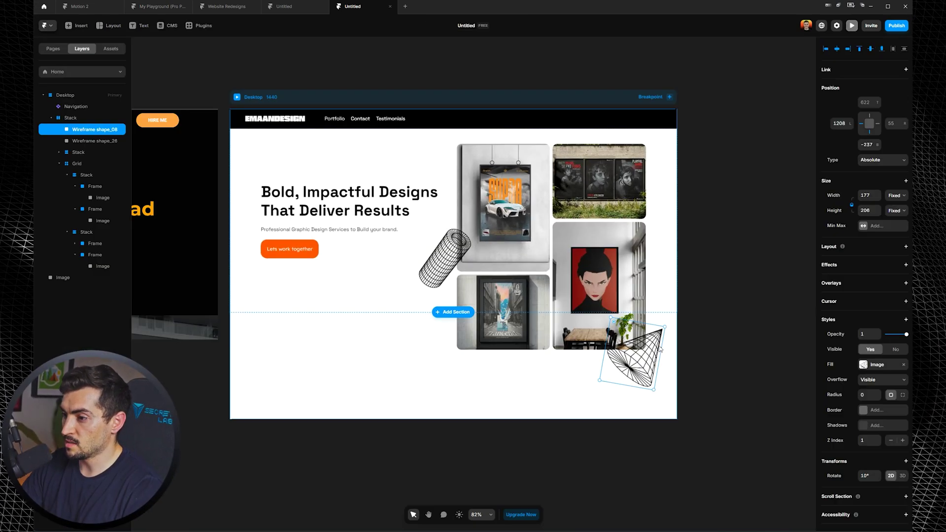
# Step: Import wireframe_shape_121.png into the desktop page, scale it to 308 × 411 and set its position type to Absolute
pyautogui.hotkey('ctrl', 'v')
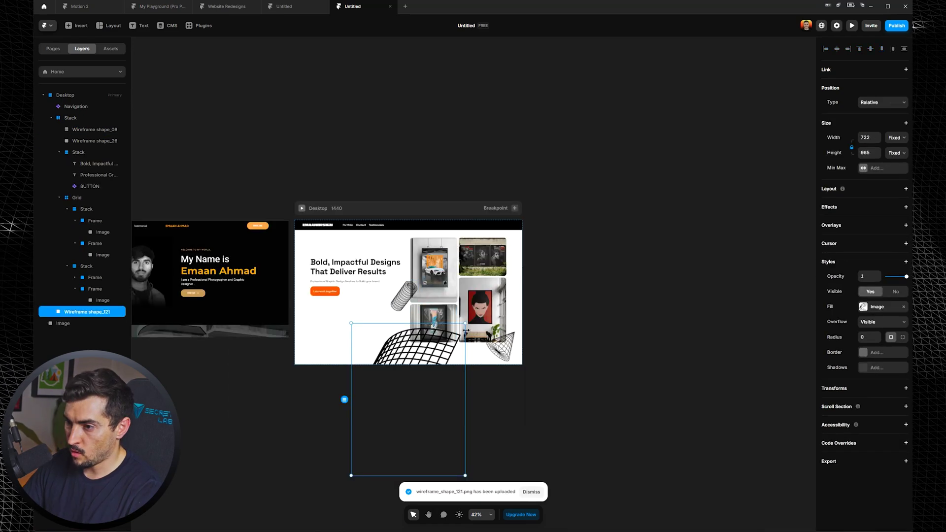
pyautogui.moveTo(466, 331); pyautogui.dragTo(450, 348)
pyautogui.scroll(5, 431, 359)
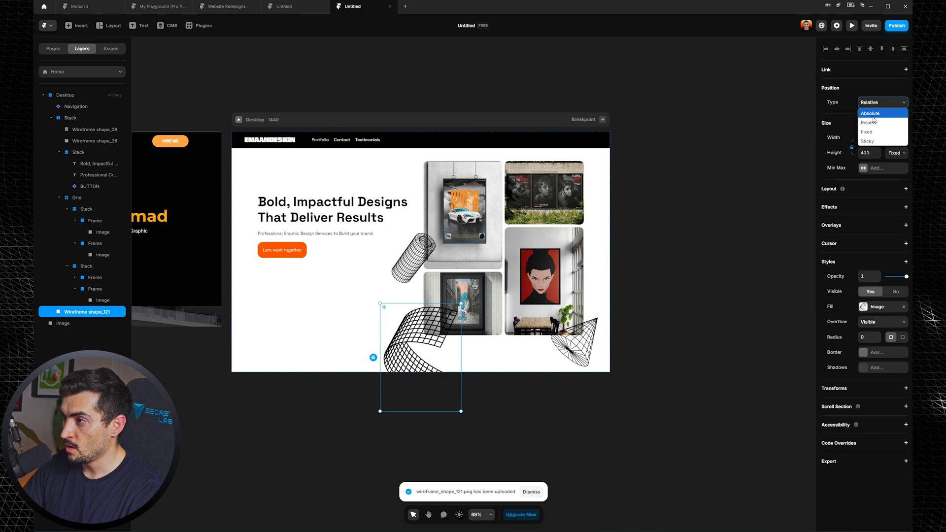
pyautogui.click(872, 113)
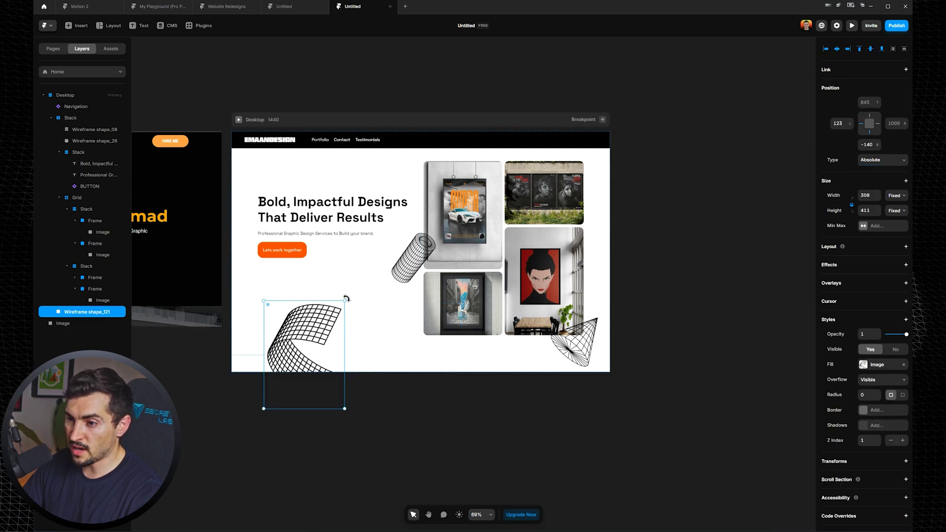
# Step: Rotate the curved grid wireframe to 172°, enlarge it to 460 × 615 and place it below the call-to-action button
pyautogui.moveTo(345, 300); pyautogui.dragTo(356, 286)
pyautogui.moveTo(358, 284); pyautogui.dragTo(315, 269)
pyautogui.moveTo(380, 373); pyautogui.dragTo(426, 389)
pyautogui.moveTo(312, 297)
pyautogui.mouseDown()
pyautogui.moveTo(307, 315)
pyautogui.moveTo(308, 306)
pyautogui.mouseUp()
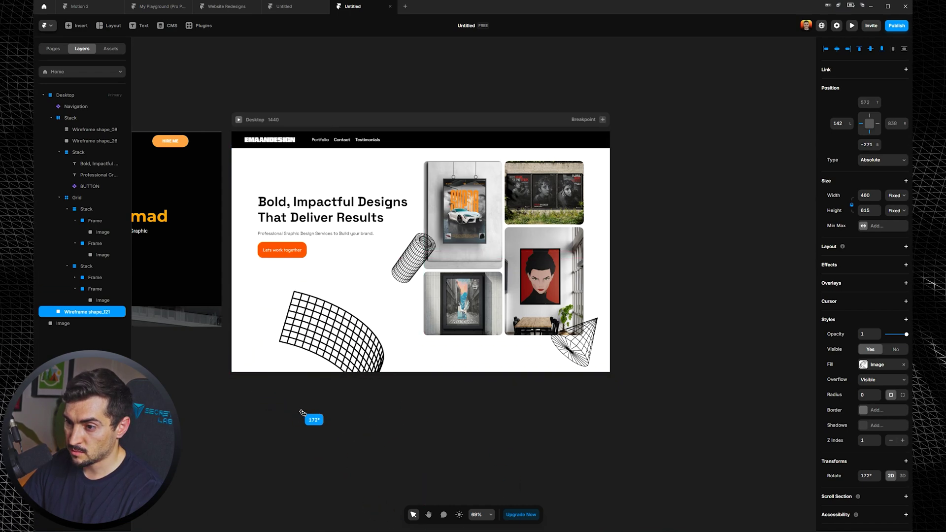
# Step: Deselect the wireframe and preview the redesigned home page at desktop size
pyautogui.click(636, 267)
pyautogui.scroll(2, 641, 264)
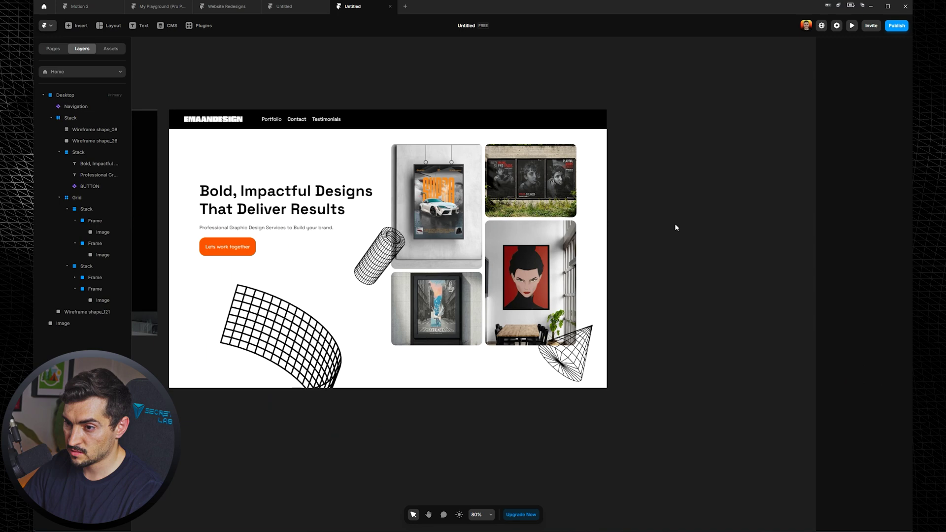
pyautogui.moveTo(676, 225); pyautogui.dragTo(754, 248)
pyautogui.scroll(1, 739, 243)
pyautogui.click(852, 26)
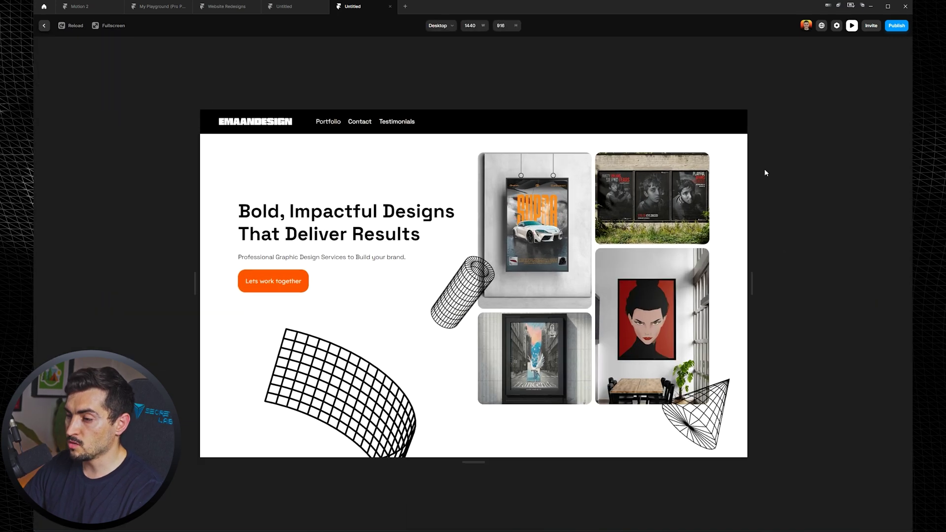